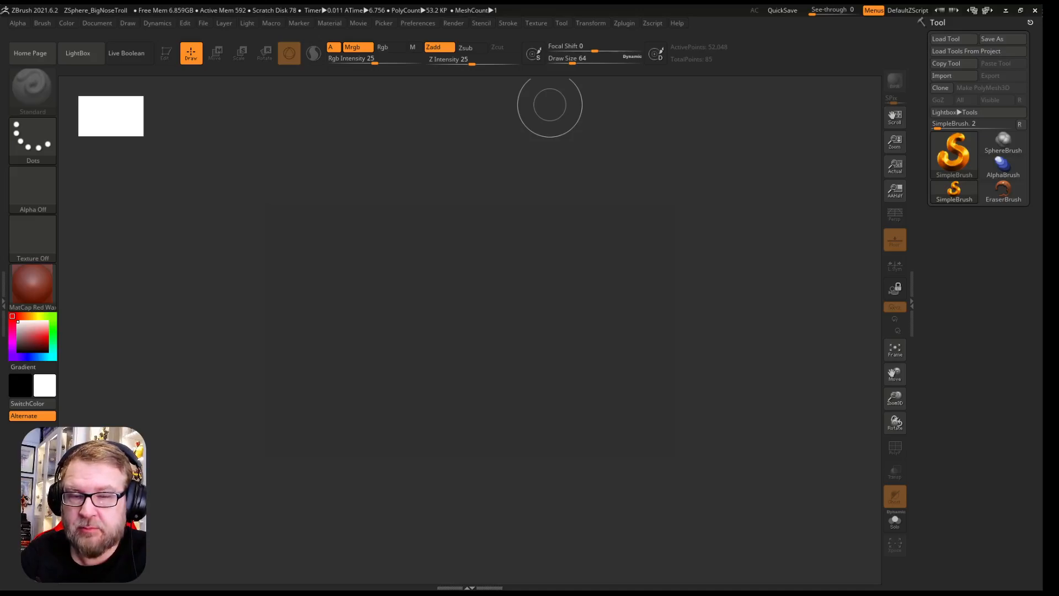
Load the DynaMesh_Sphere_128 project from the built-in project library.
left_click(94, 54)
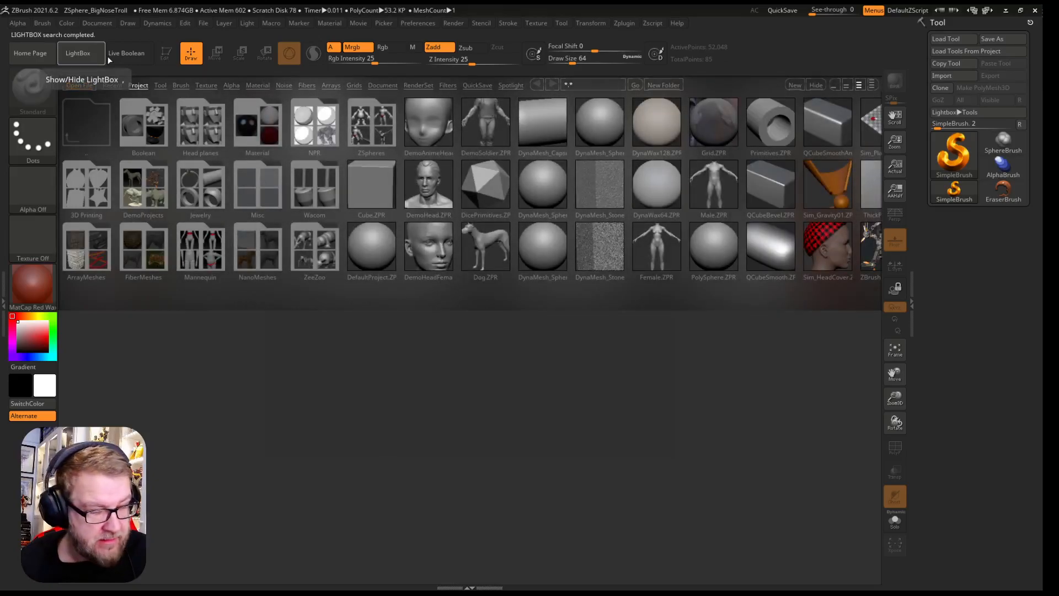
key("comma")
key("comma")
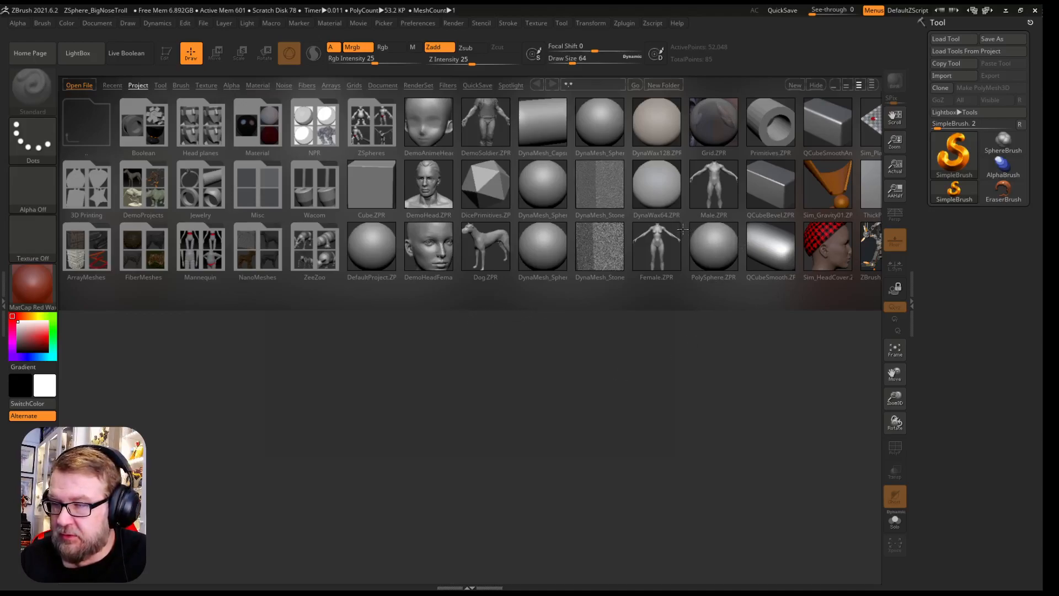
double_click(543, 185)
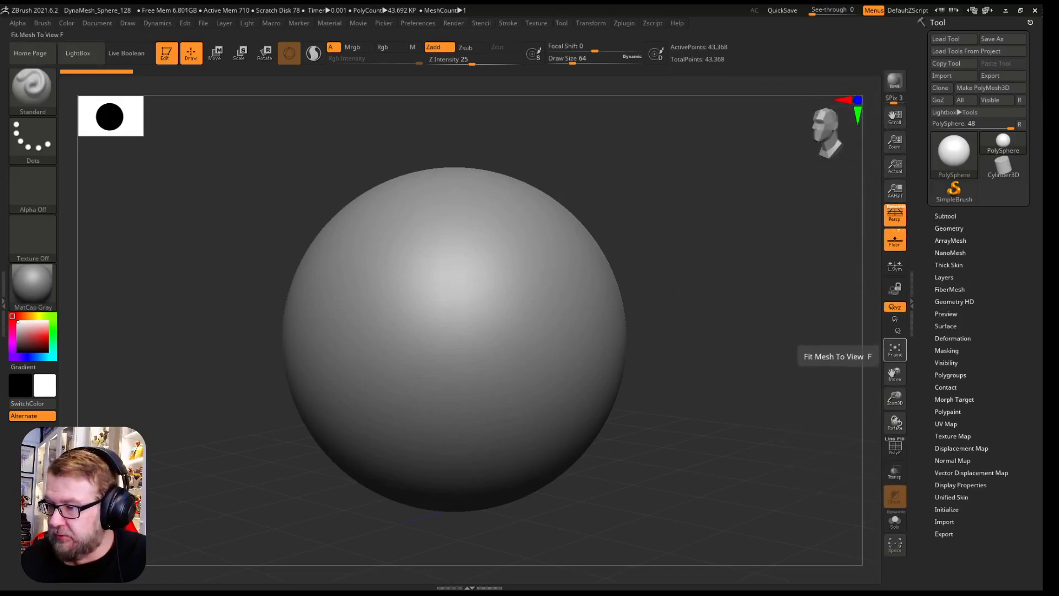
Frame the sphere, then pan, scale and rotate the view, snapping it to orthogonal angles, to examine the model from several sides.
left_click(894, 348)
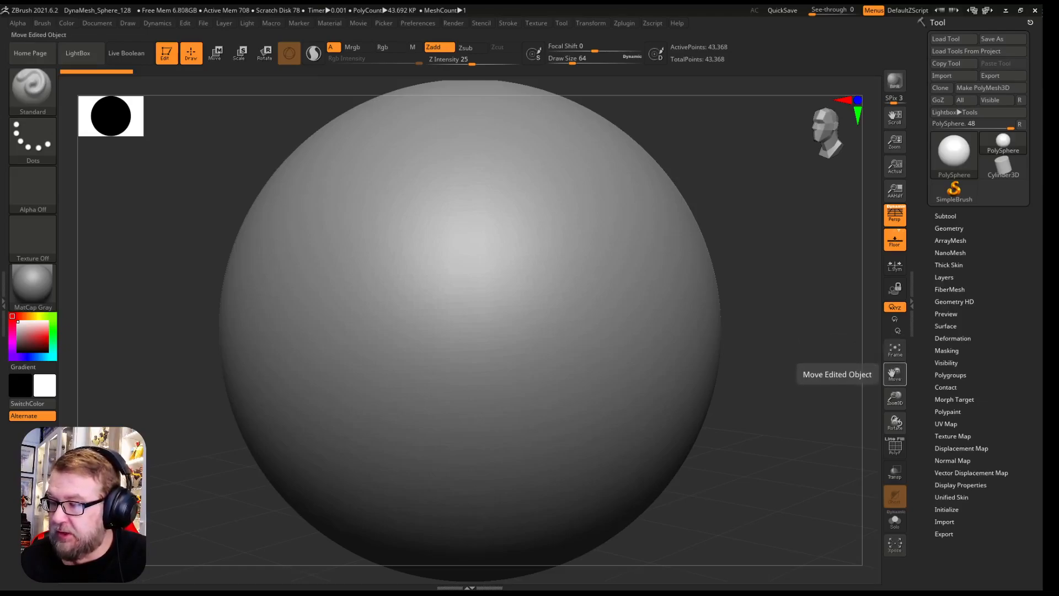
left_click_drag(891, 373, 986, 391)
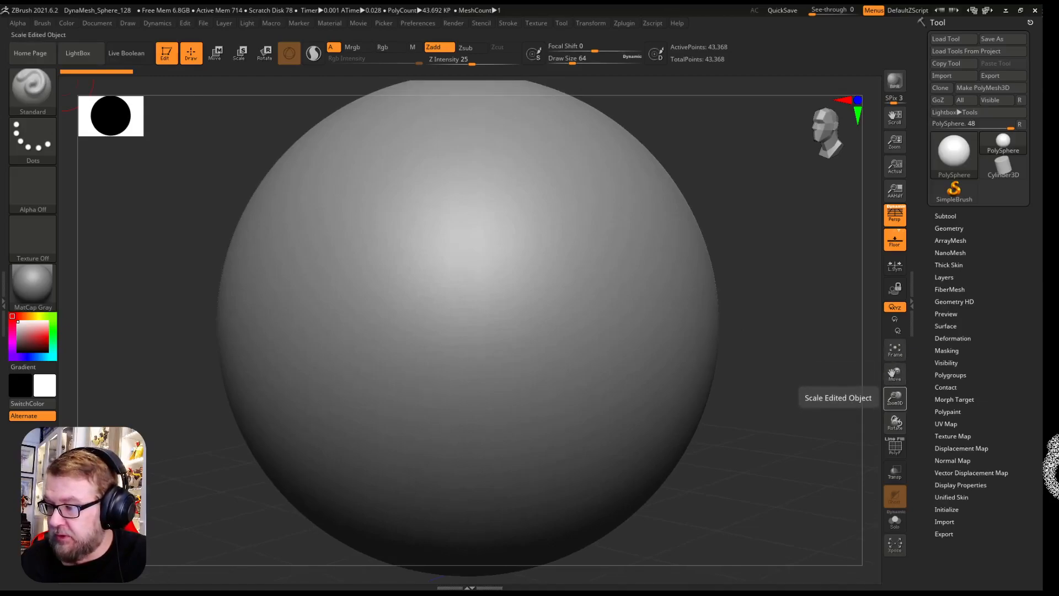
mouse_move(894, 398)
left_mouse_down()
mouse_move(895, 353)
mouse_move(894, 430)
mouse_move(894, 364)
mouse_move(894, 405)
mouse_move(894, 380)
mouse_move(895, 392)
left_mouse_up()
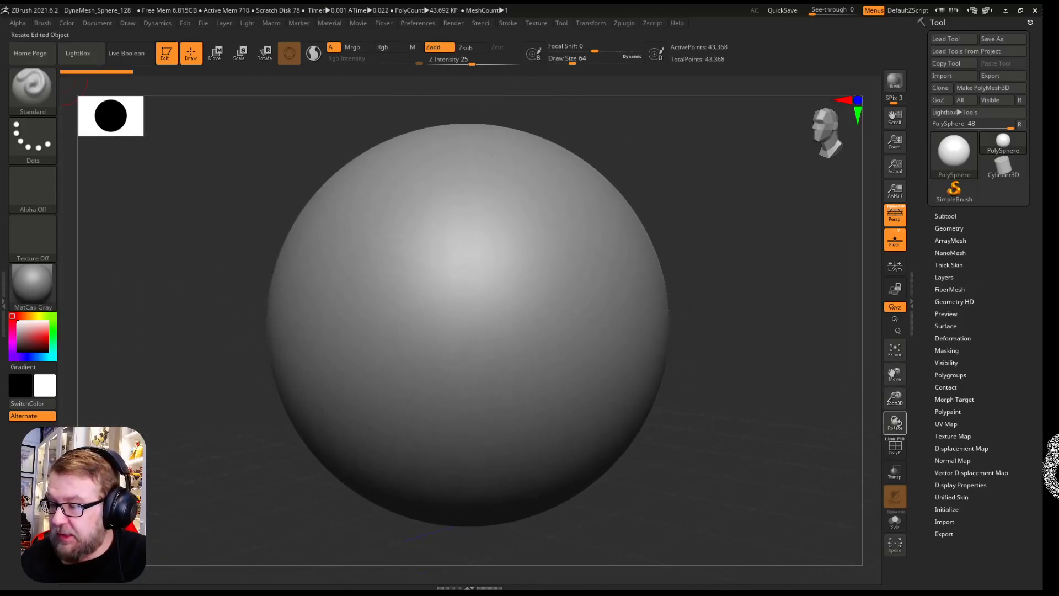
left_click_drag(897, 423, 902, 422)
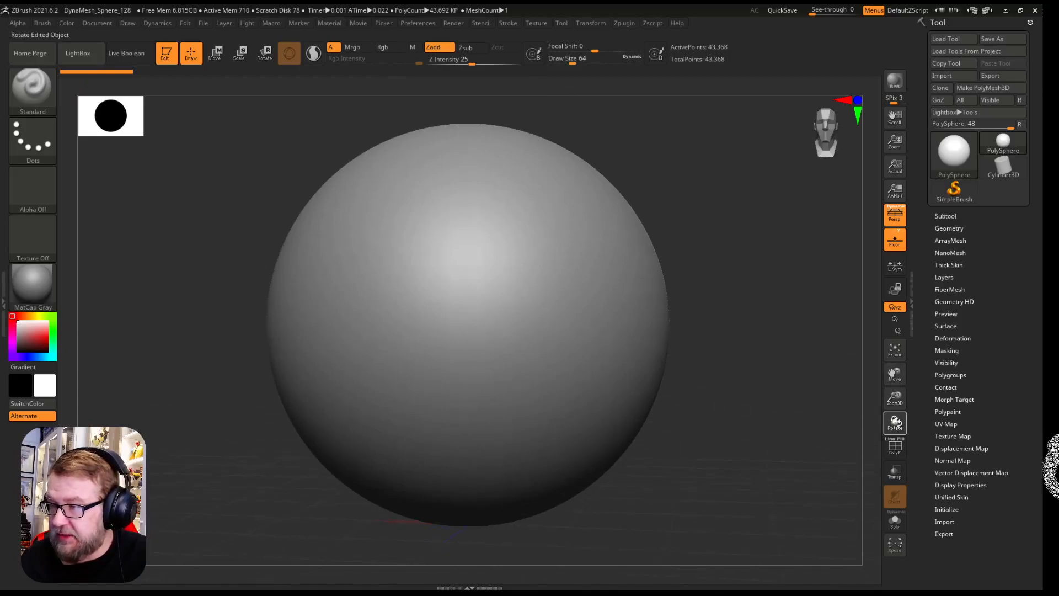
left_click_drag(981, 364, 965, 419, "shift")
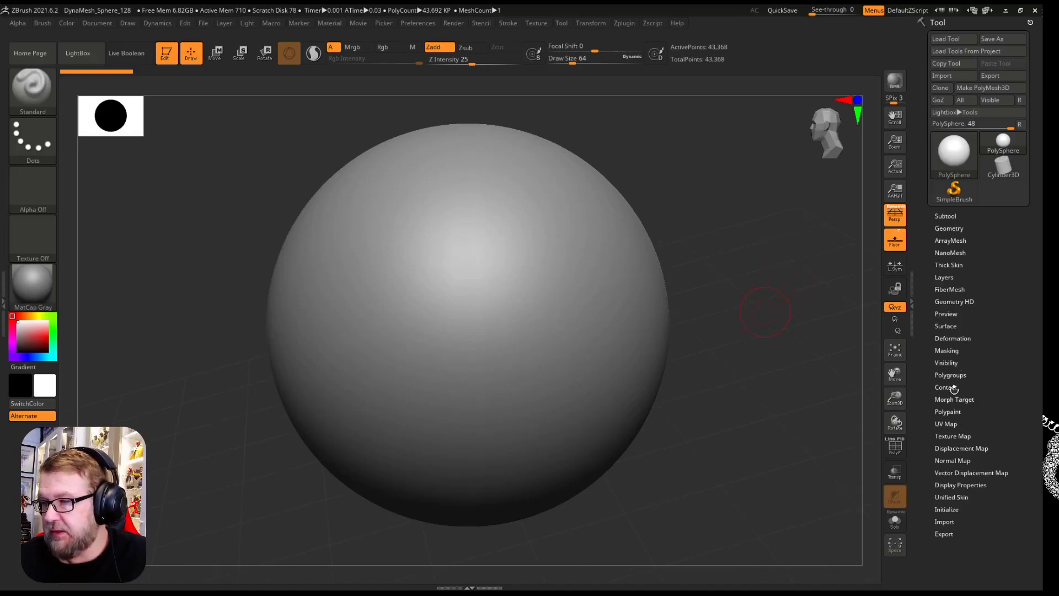
mouse_move(926, 383)
left_mouse_down()
mouse_move(962, 383)
mouse_move(991, 356)
left_mouse_up()
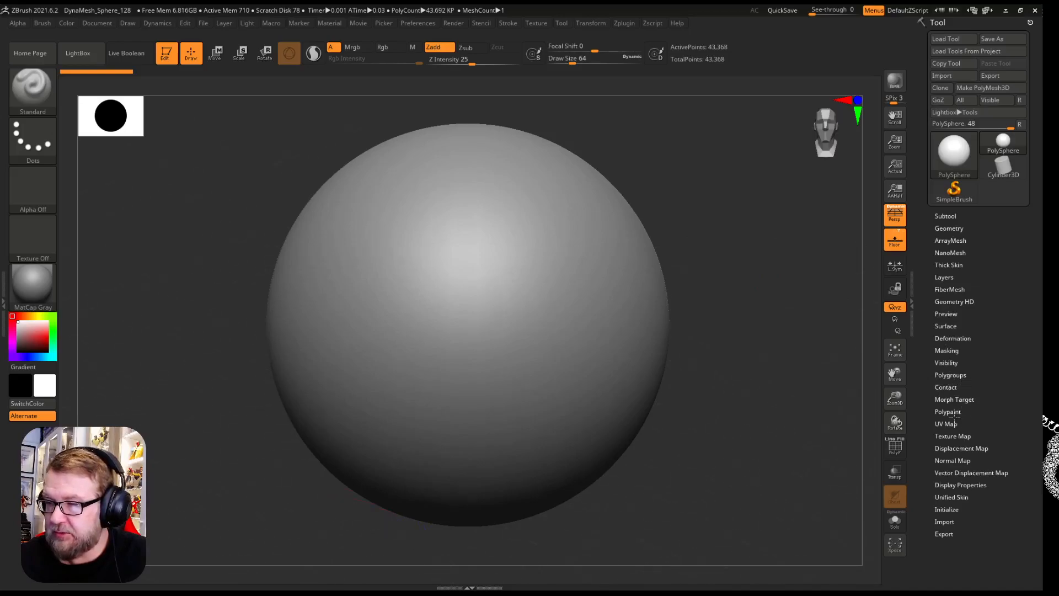
left_click_drag(952, 418, 944, 423)
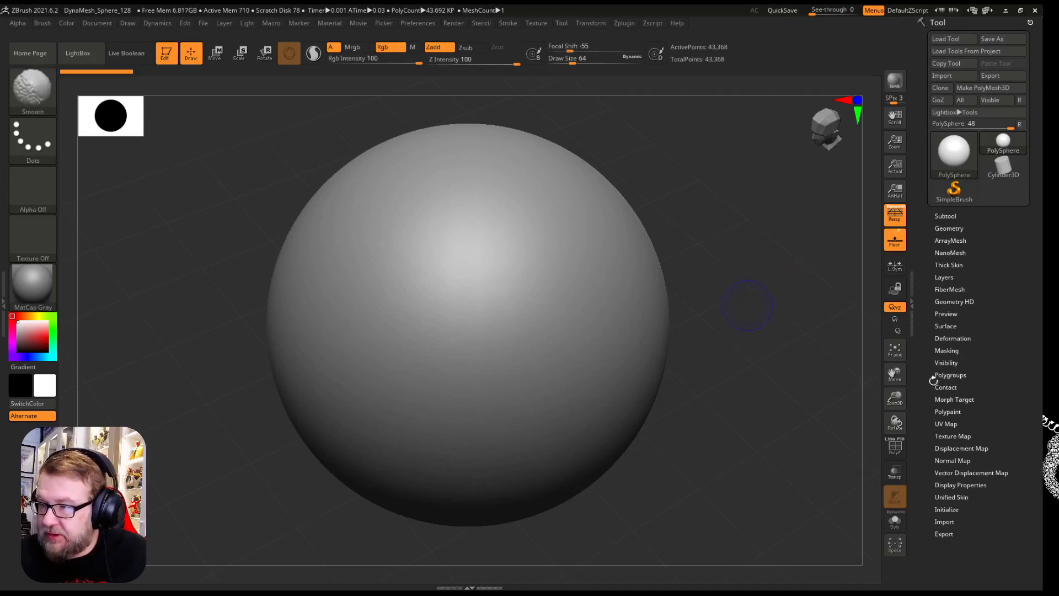
left_click_drag(934, 378, 962, 368, "shift")
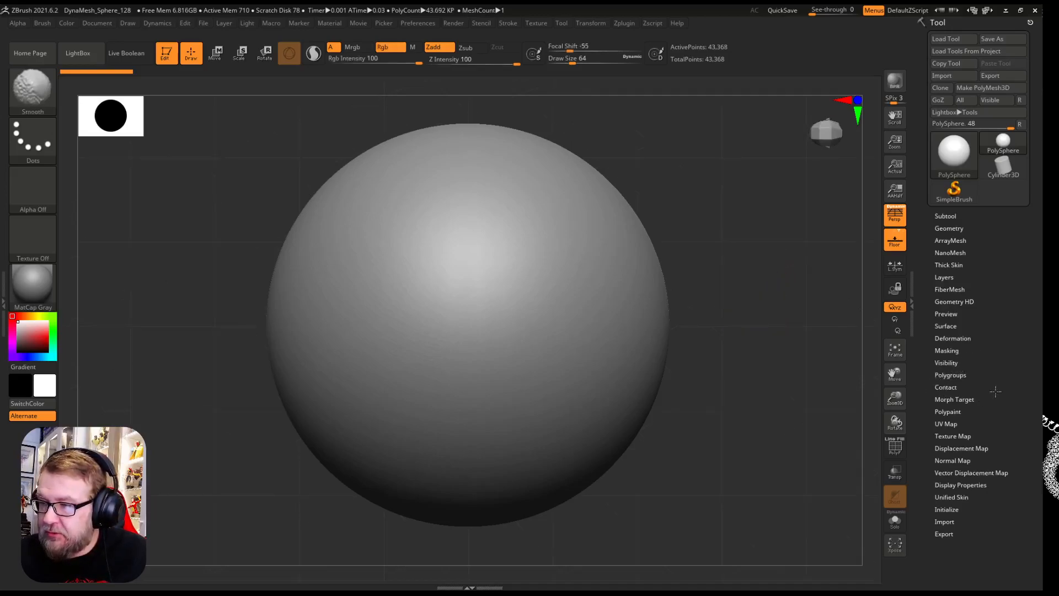
mouse_move(944, 345)
left_mouse_down()
mouse_move(956, 303)
mouse_move(1007, 298)
mouse_move(985, 318)
mouse_move(982, 386)
left_mouse_up()
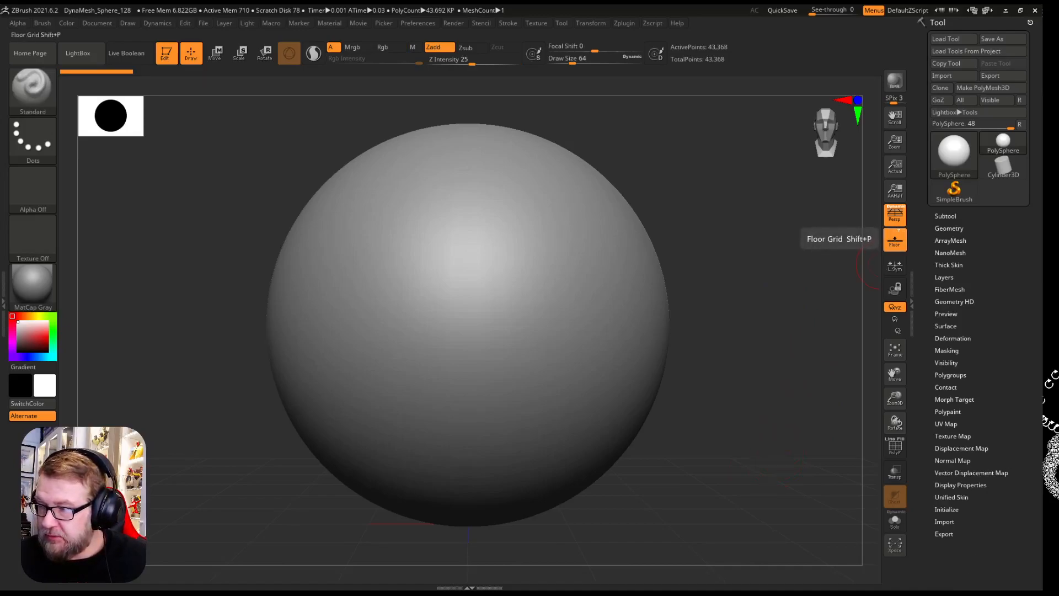
Toggle the floor grid and the perspective distortion off and back on.
left_click(895, 240)
left_click(895, 240)
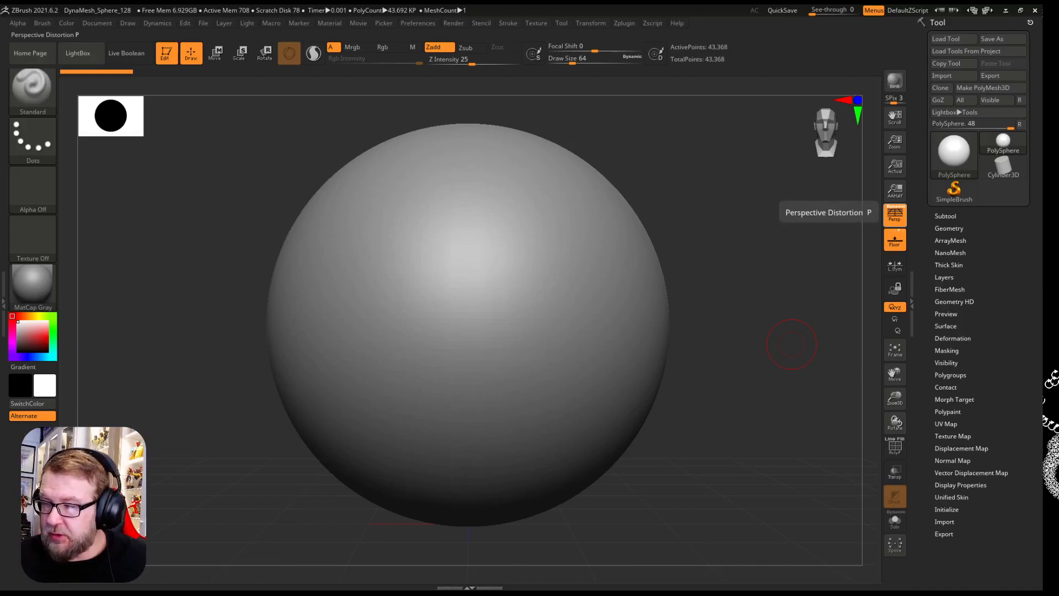
left_click(894, 214)
left_click(894, 214)
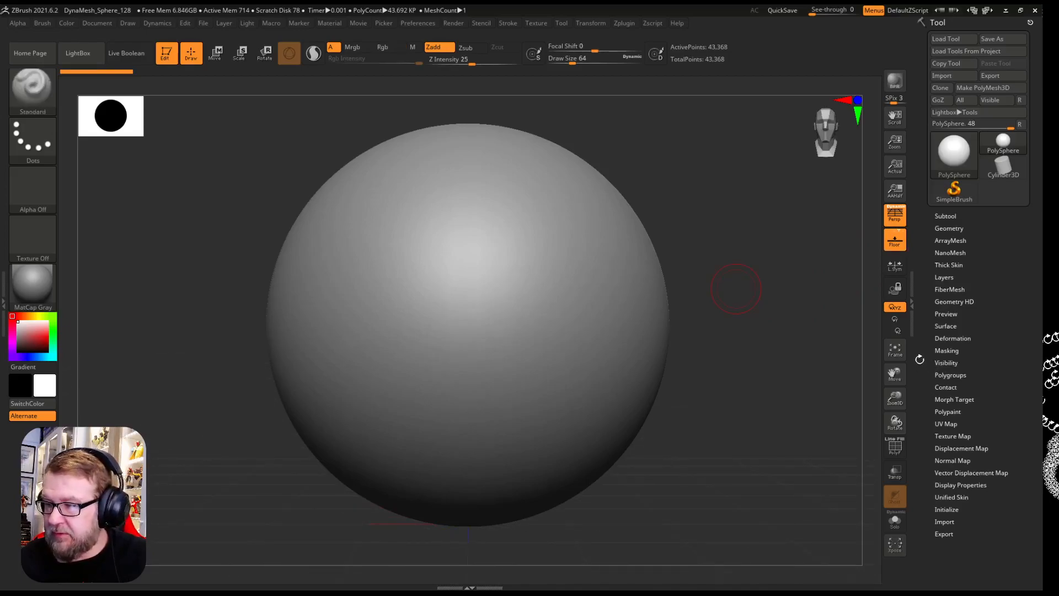
Choose the Move brush from the sculpting brushes whose names begin with M.
mouse_move(895, 397)
left_mouse_down()
mouse_move(895, 414)
mouse_move(894, 376)
left_mouse_up()
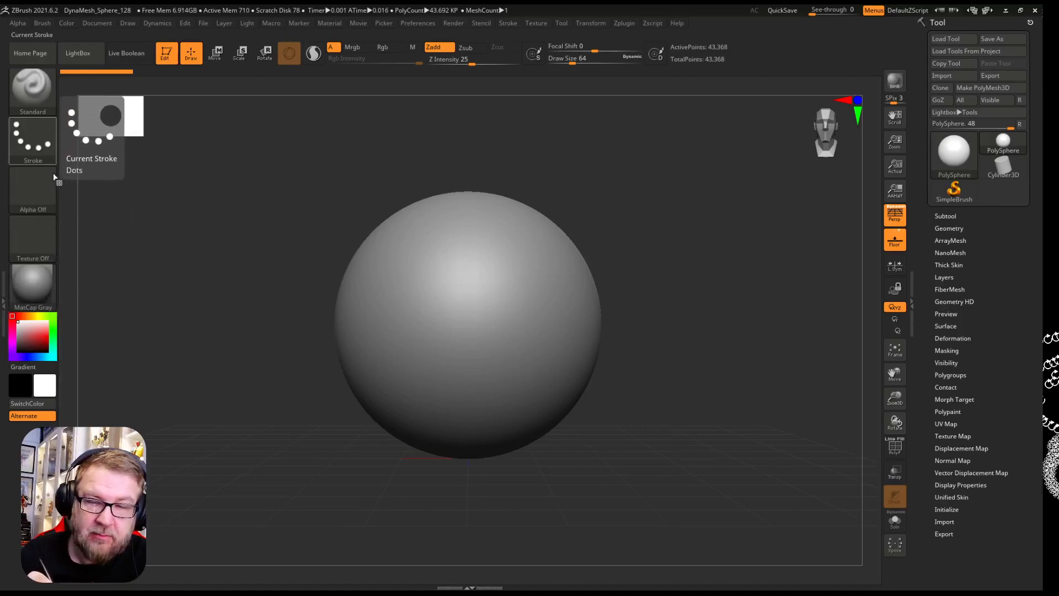
left_click(37, 99)
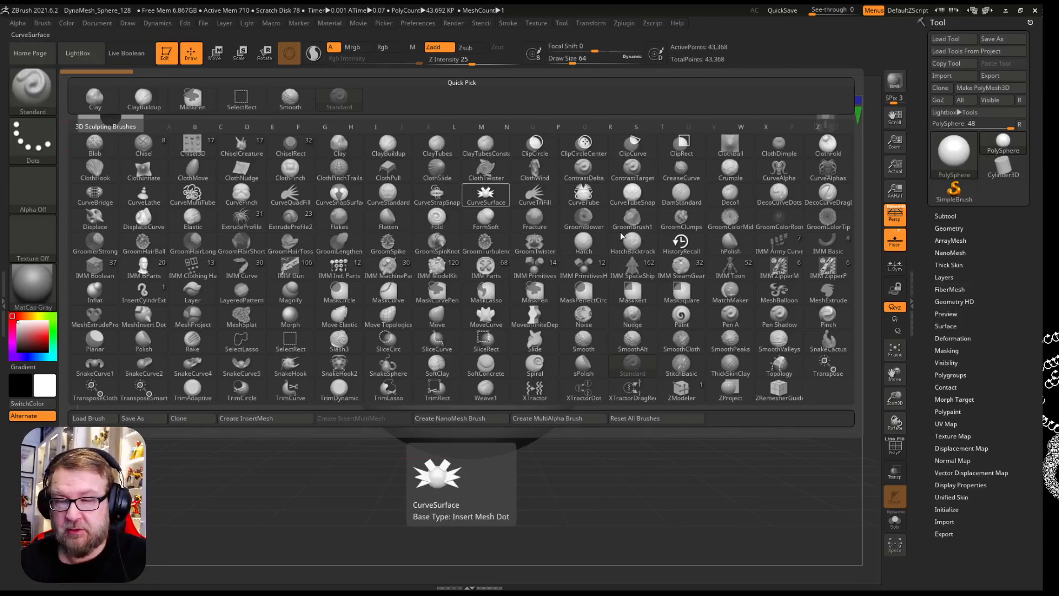
left_click(37, 111)
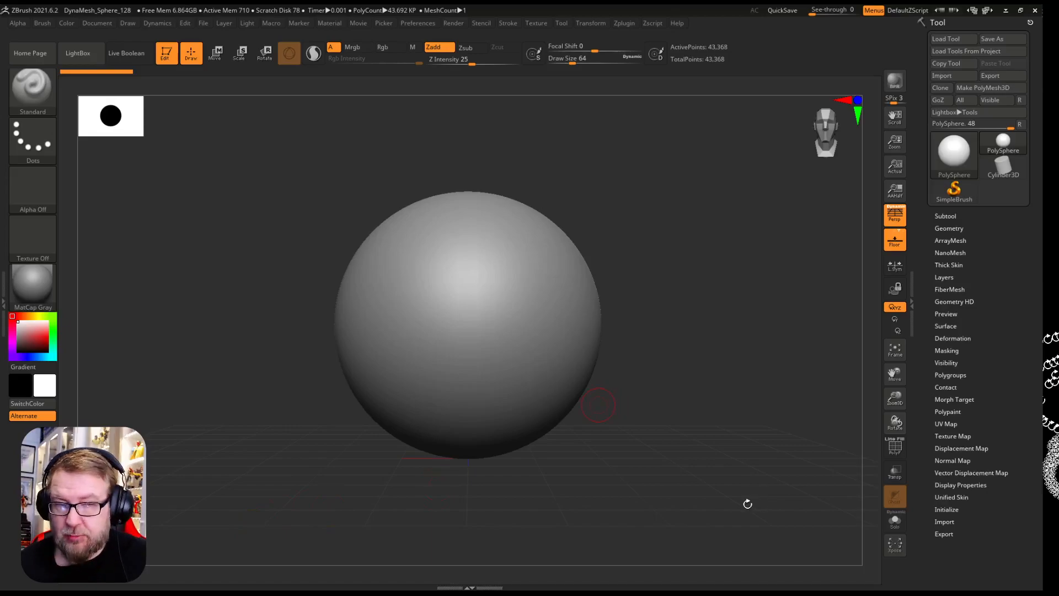
key("b")
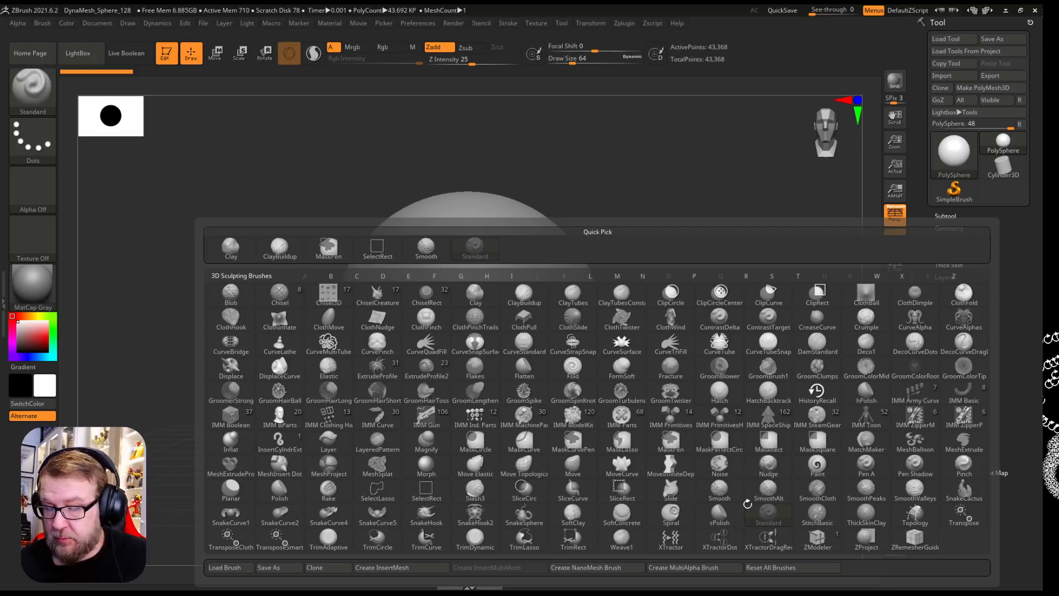
key("m")
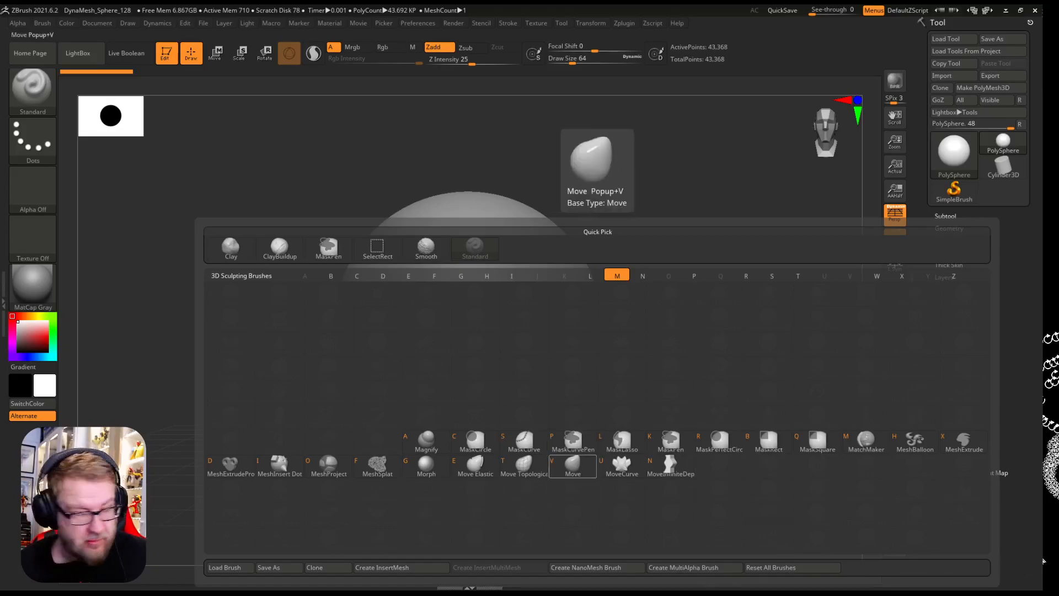
left_click(573, 466)
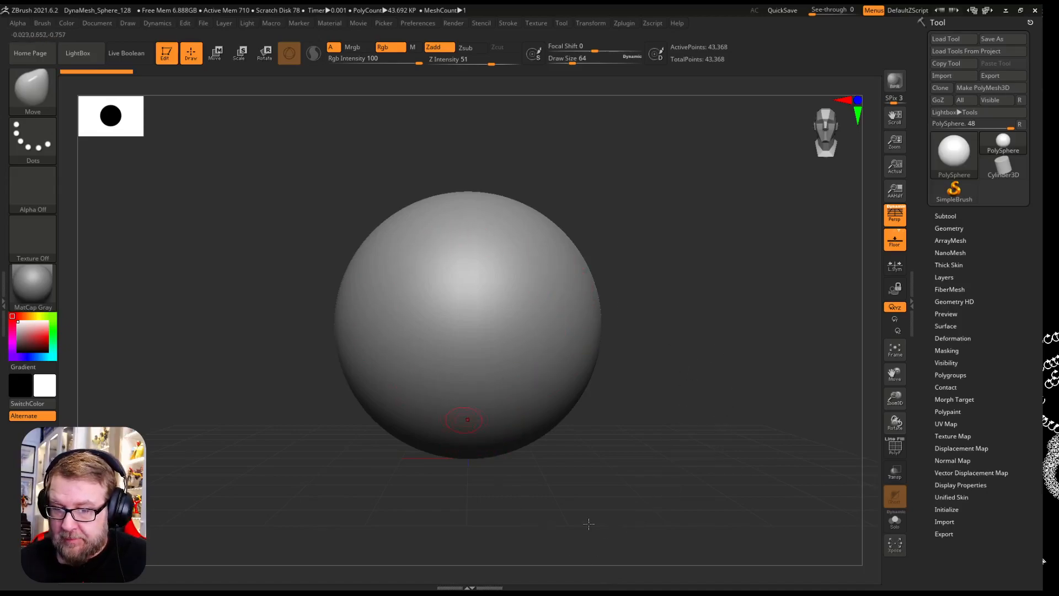
Try pulling the sphere's sides outward into thin spikes with the Move brush at draw size 64, and undo it.
left_click_drag(578, 328, 675, 315)
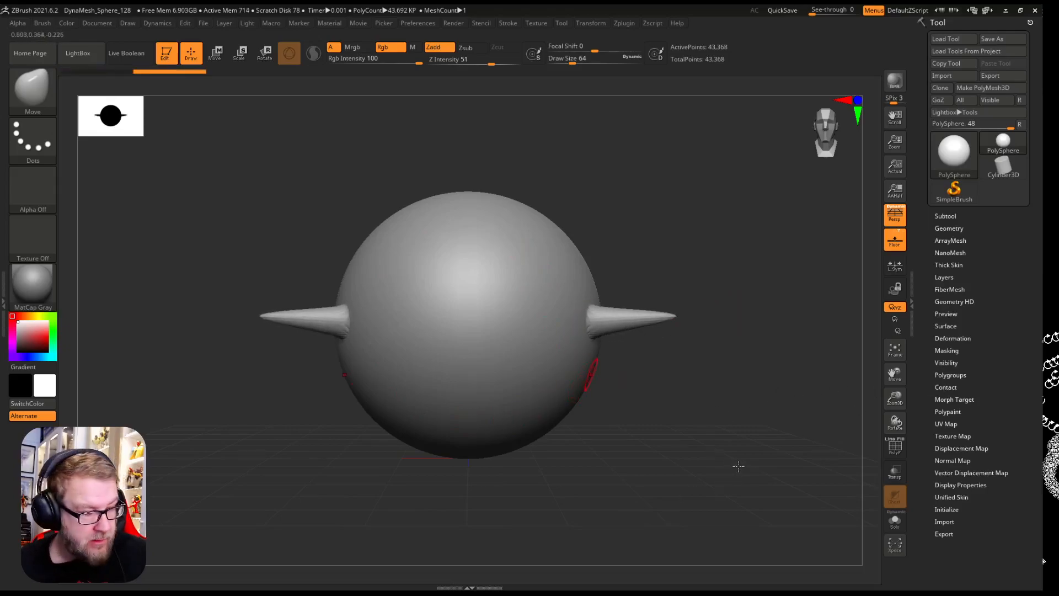
key("ctrl+z")
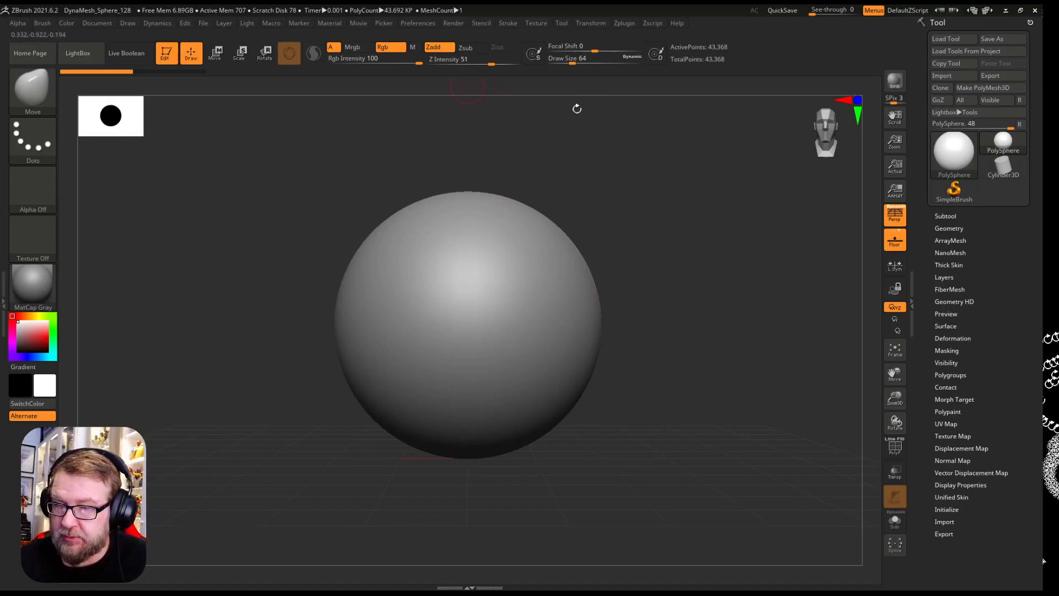
Enlarge the Move brush to a draw size of about 235 and pull the sphere's sides outward into broad cones.
key("s")
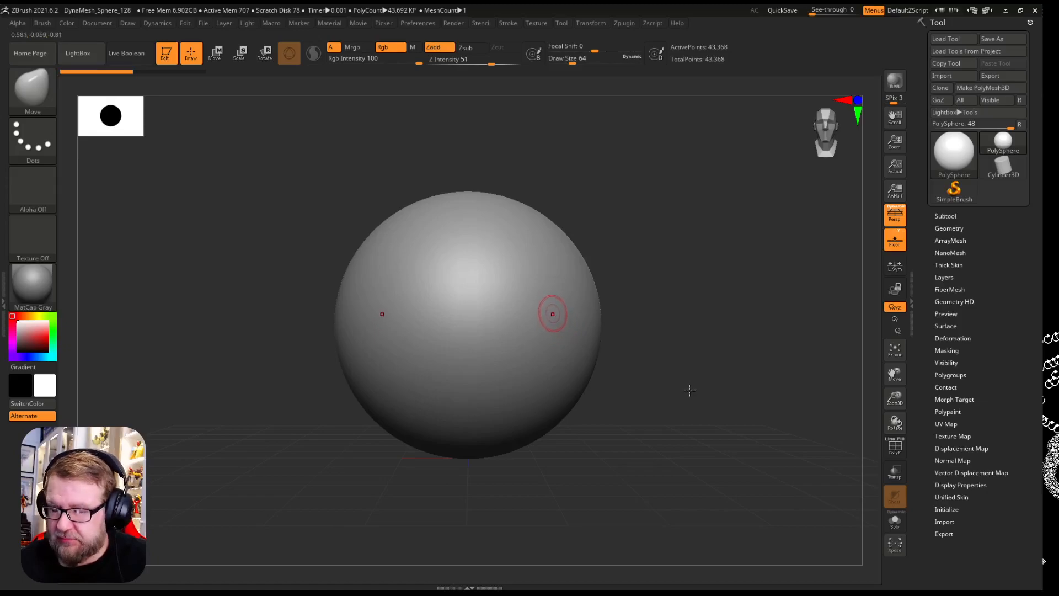
key("space")
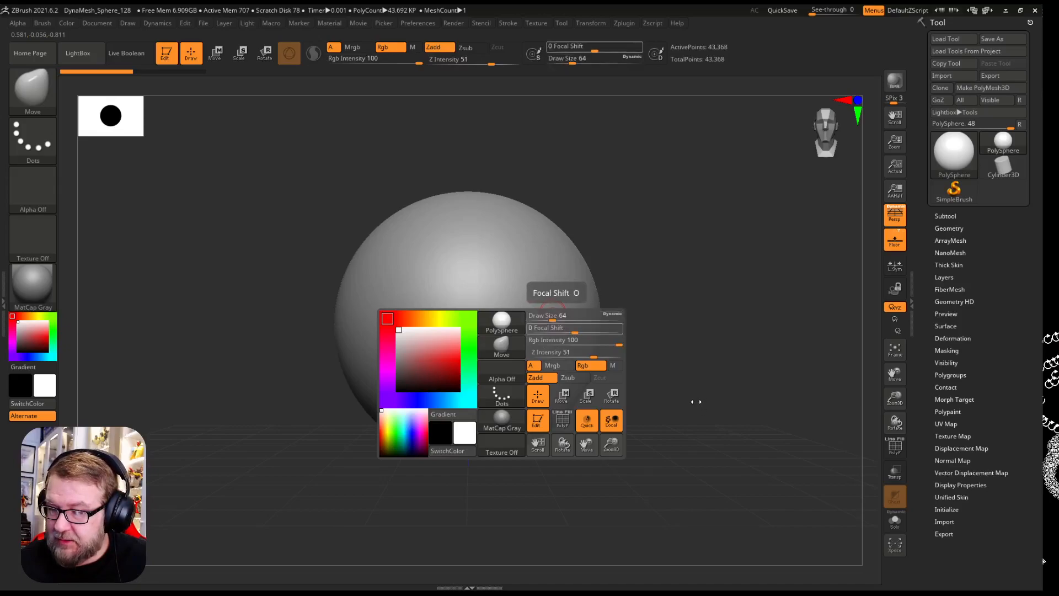
mouse_move(554, 319)
left_mouse_down()
mouse_move(590, 322)
mouse_move(535, 325)
mouse_move(584, 319)
mouse_move(572, 320)
left_mouse_up()
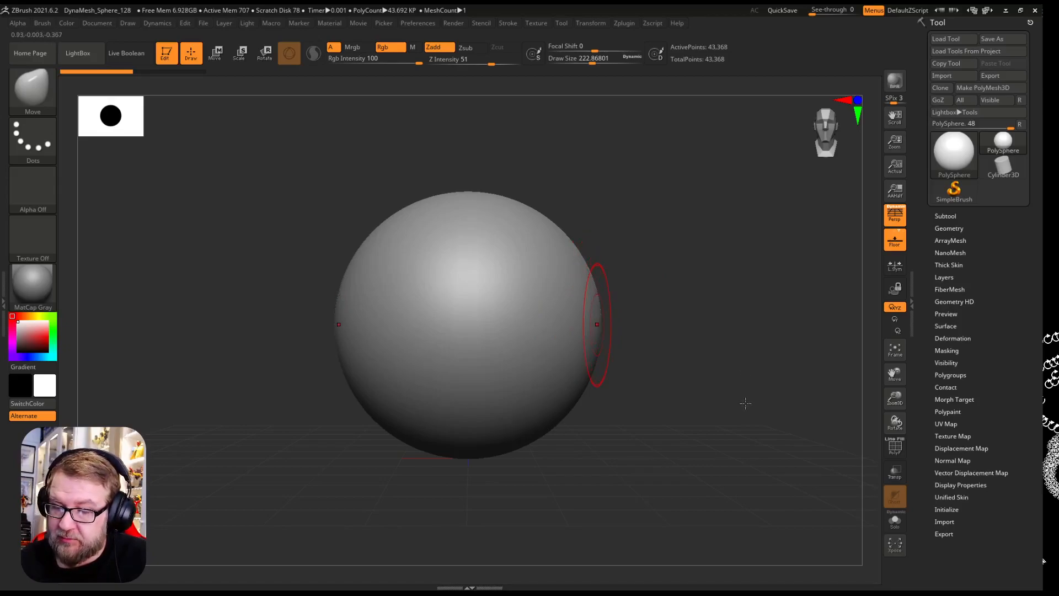
key("bracketleft")
key("bracketleft")
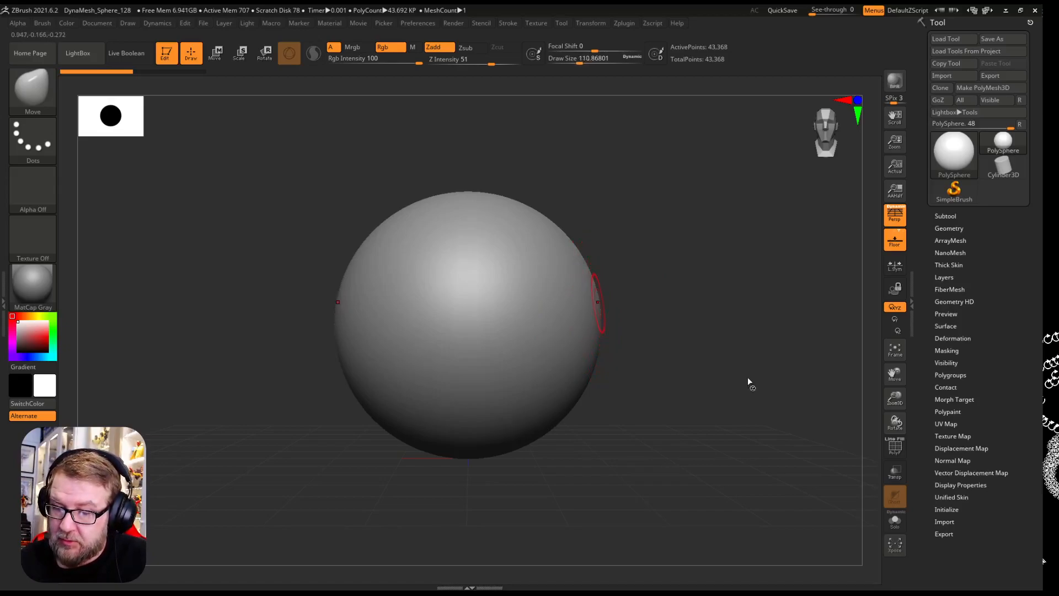
key("bracketright")
key("bracketright")
key("bracketright")
key("bracketright")
key("bracketright")
key("bracketright")
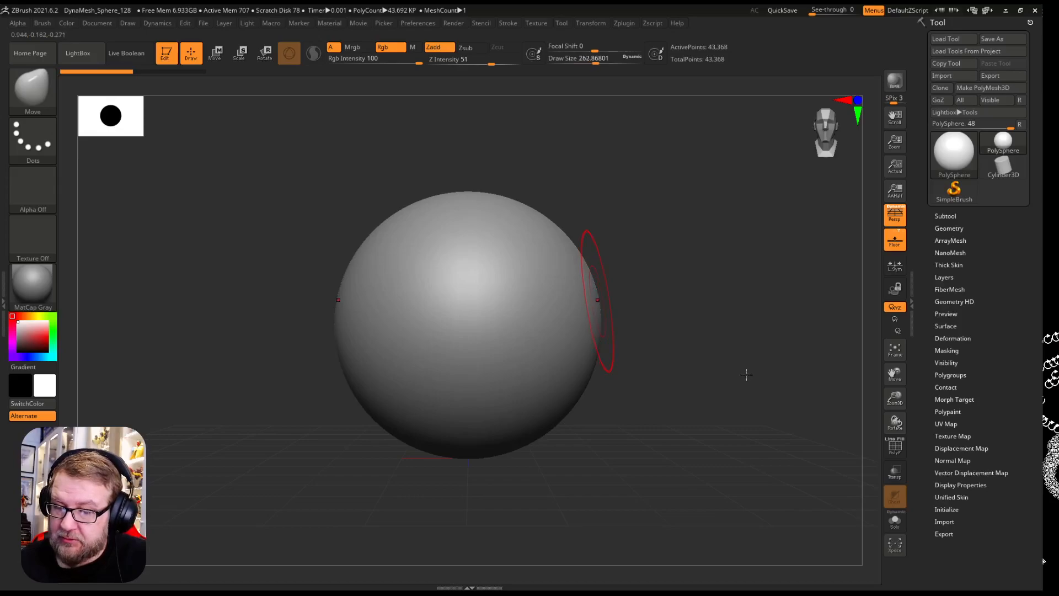
left_click_drag(597, 302, 664, 314)
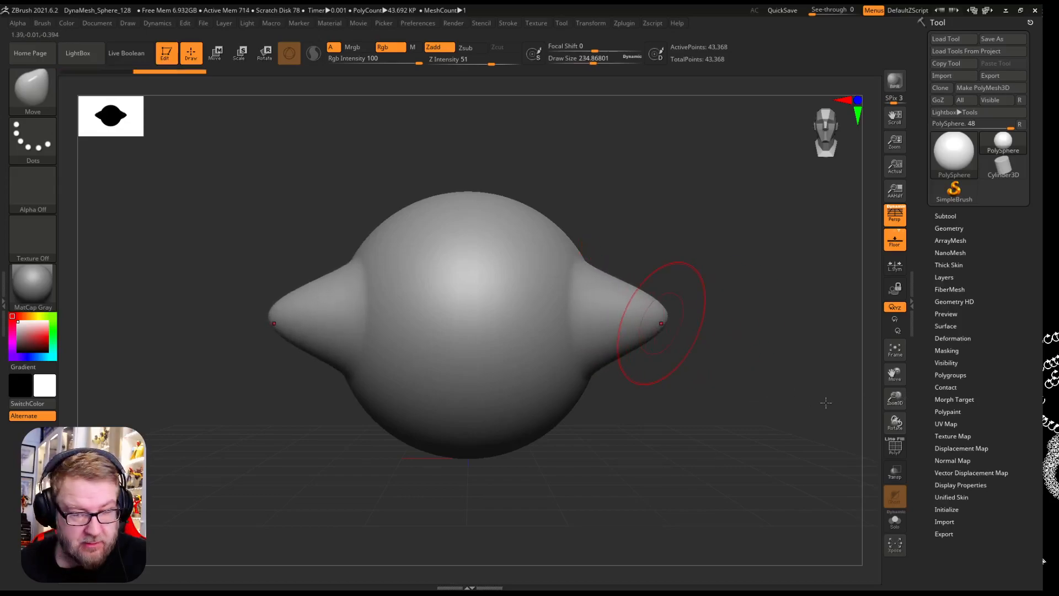
Increase the Move brush's draw size to about 539.
key("bracketright")
key("bracketright")
key("bracketright")
key("bracketright")
key("bracketright")
key("bracketright")
key("bracketright")
key("bracketright")
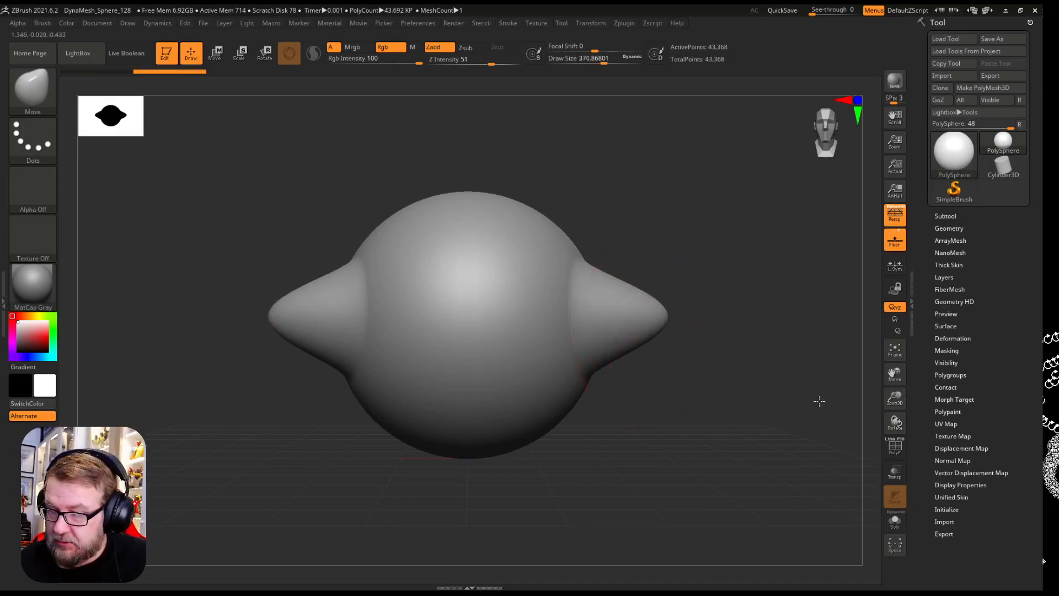
key("bracketright")
key("bracketright")
key("bracketright")
key("bracketright")
key("bracketright")
key("bracketright")
key("bracketright")
key("bracketright")
key("bracketright")
key("bracketright")
Stretch the sides farther outward with the large brush, and undo all the pulls back to the plain sphere.
left_click_drag(563, 313, 796, 295)
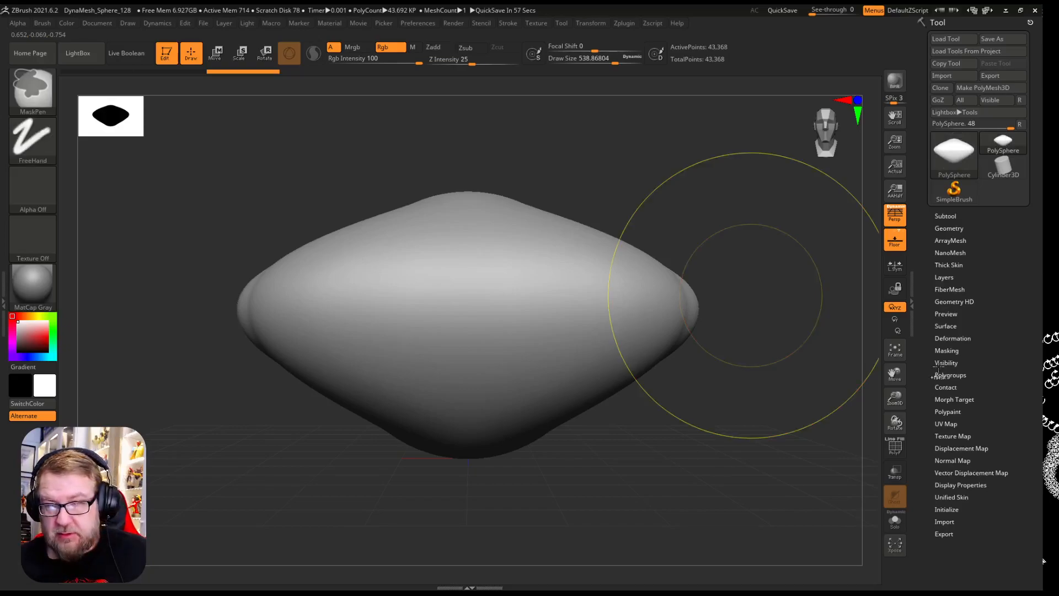
key("ctrl+z")
key("ctrl+z")
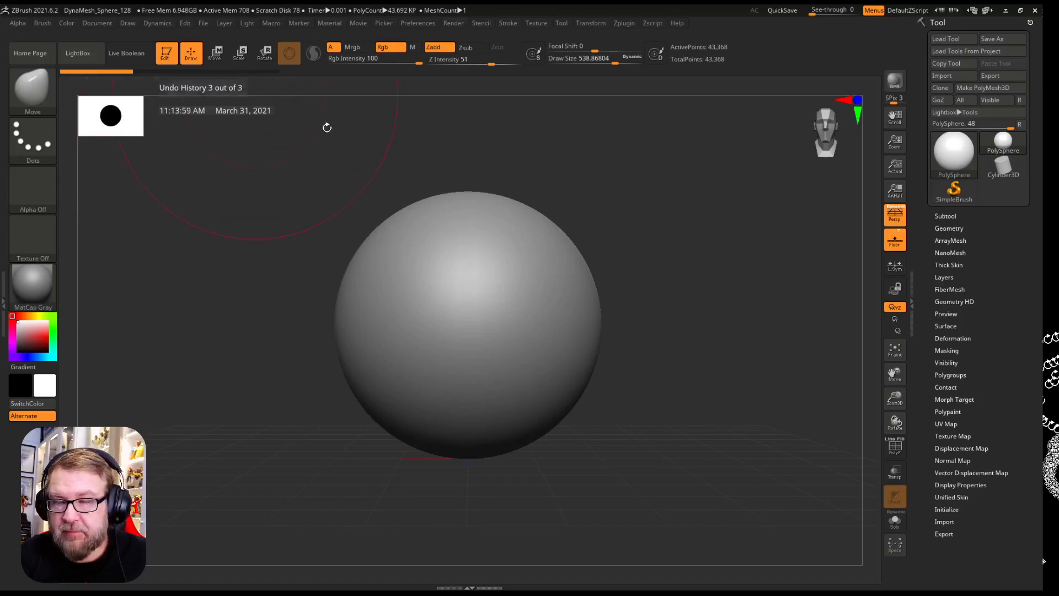
mouse_move(117, 72)
left_mouse_down()
mouse_move(257, 73)
mouse_move(121, 86)
mouse_move(290, 86)
mouse_move(138, 97)
mouse_move(315, 92)
mouse_move(109, 97)
mouse_move(314, 87)
mouse_move(127, 88)
left_mouse_up()
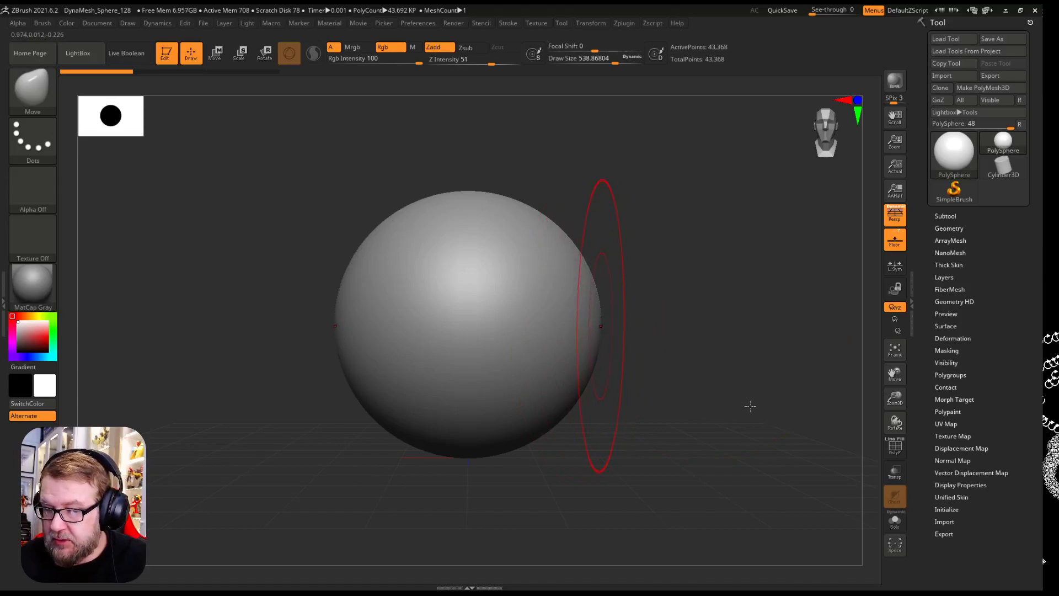
Pull the sphere's sides outward and its bottom down into a narrow chin with the Move brush.
left_click_drag(751, 402, 807, 405)
left_click_drag(468, 457, 467, 530)
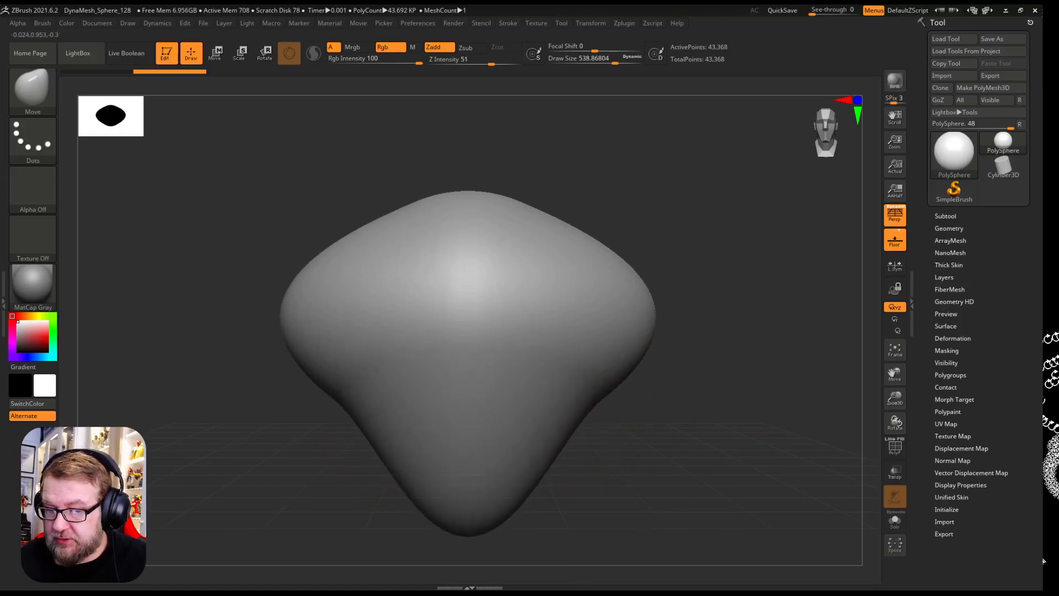
Raise the upper sides and crown of the form and push its sides inward into a slimmer head shape.
left_click_drag(669, 259, 699, 188)
mouse_move(716, 239)
left_mouse_down()
mouse_move(753, 154)
mouse_move(739, 196)
left_mouse_up()
left_click_drag(473, 150, 473, 125)
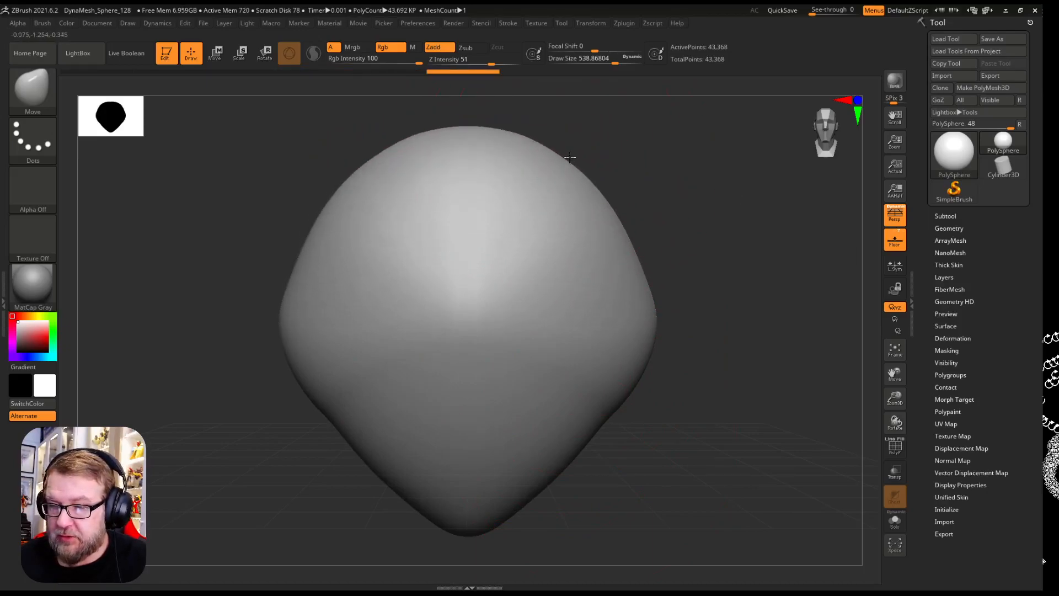
mouse_move(813, 416)
left_mouse_down()
mouse_move(721, 418)
mouse_move(736, 420)
left_mouse_up()
left_click_drag(726, 556, 738, 561)
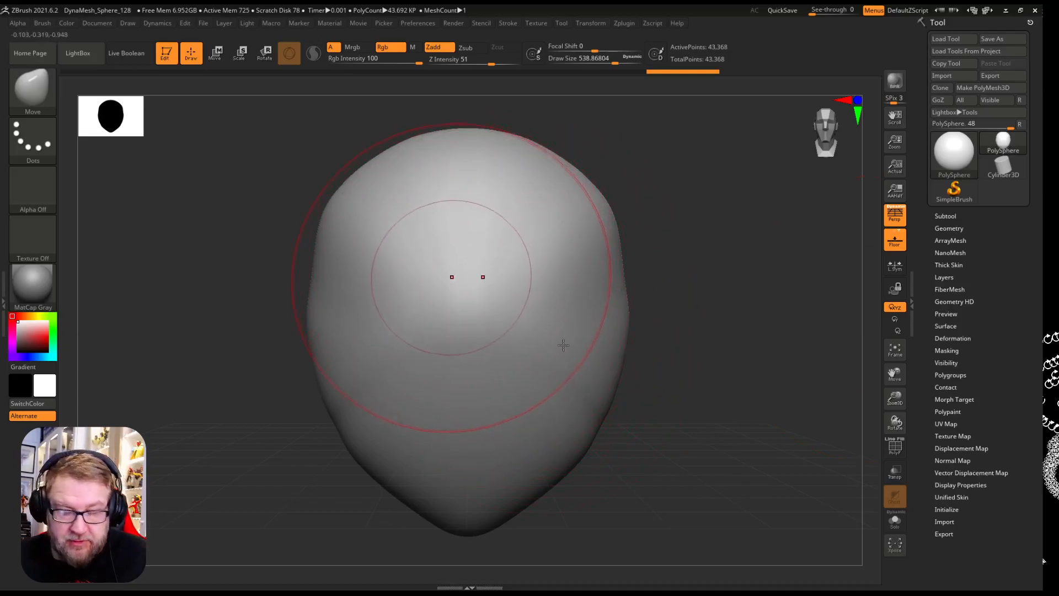
Smooth the surface of the head form with the Smooth brush and turn off the floor grid.
key("shift")
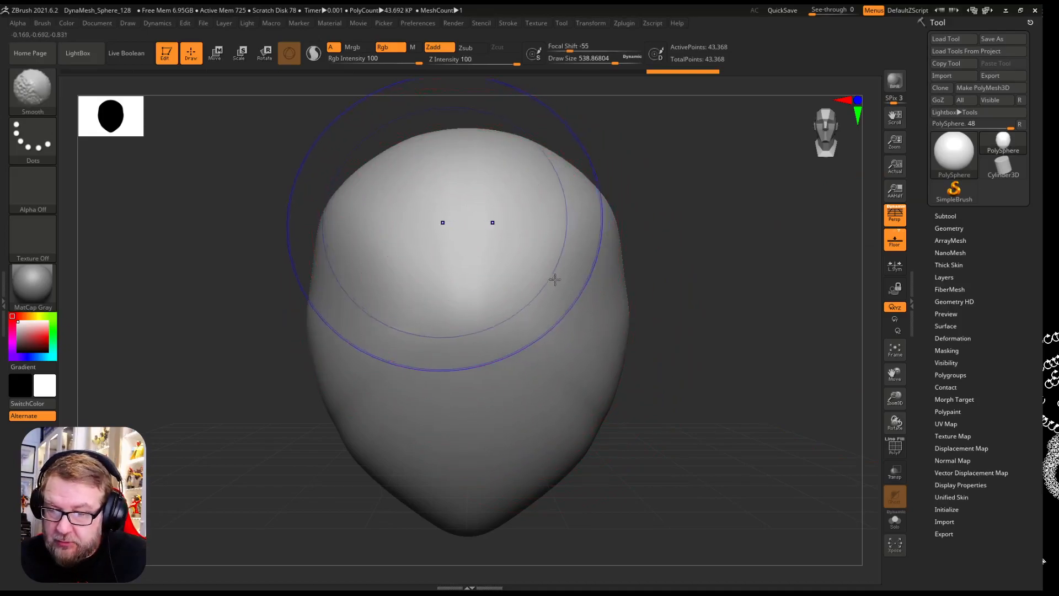
left_click_drag(473, 273, 403, 351, "shift")
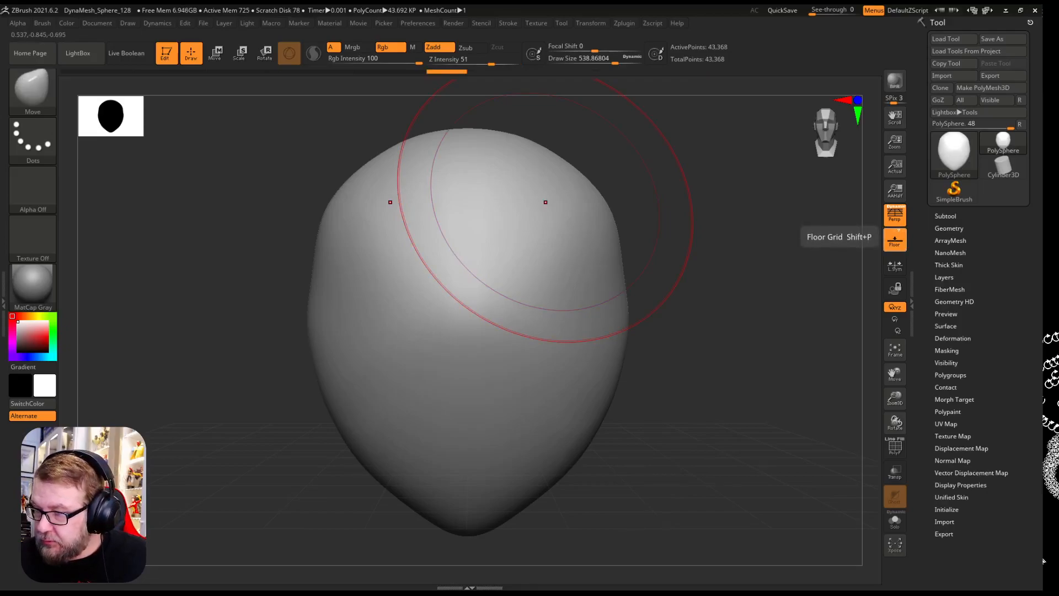
left_click(895, 240)
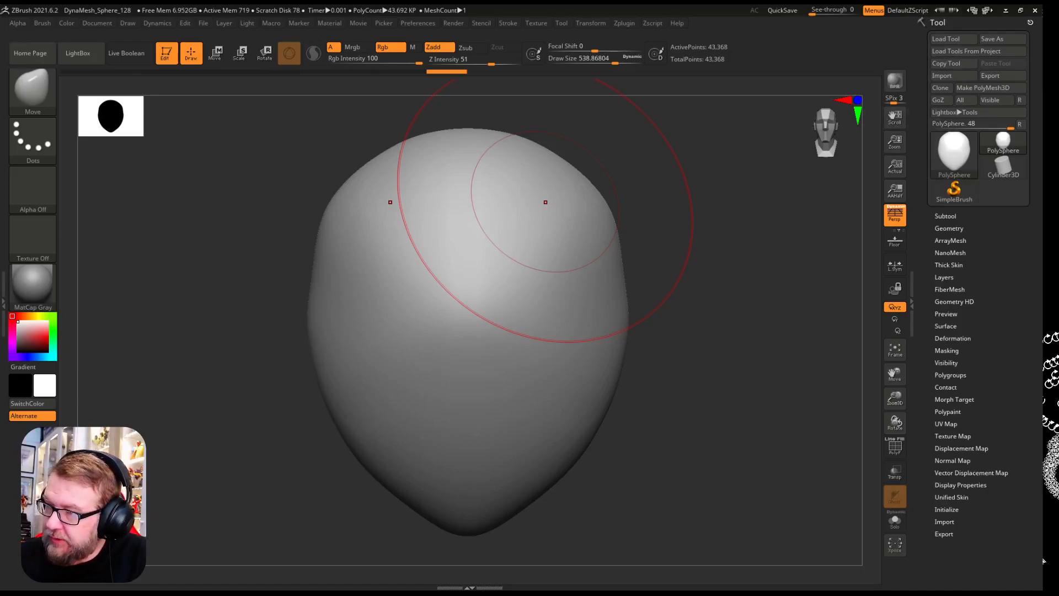
left_click(937, 22)
left_click(937, 22)
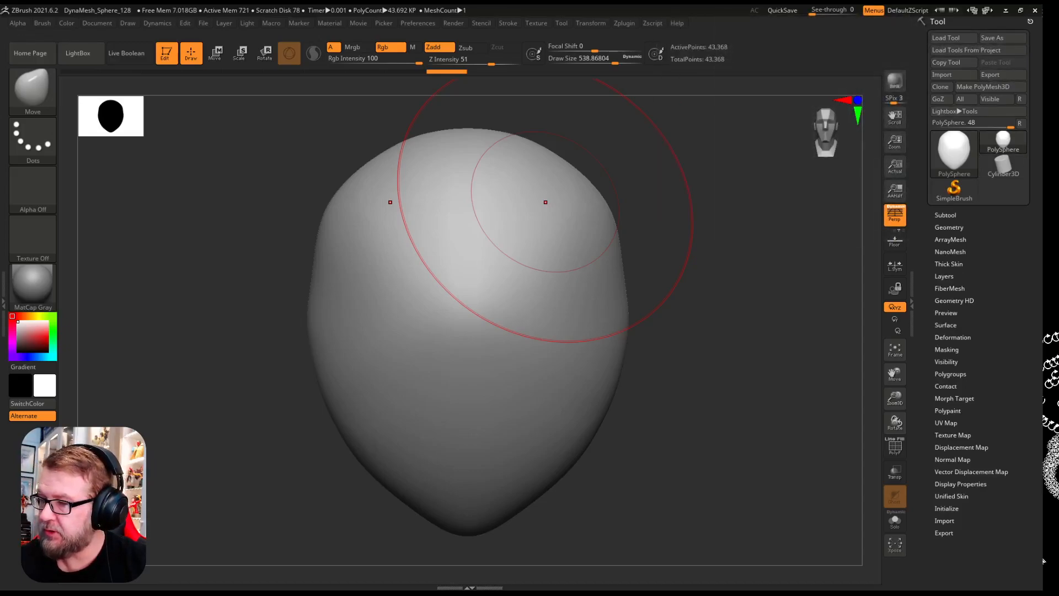
Duplicate the head subtool and delete the duplicate again.
left_click(945, 214)
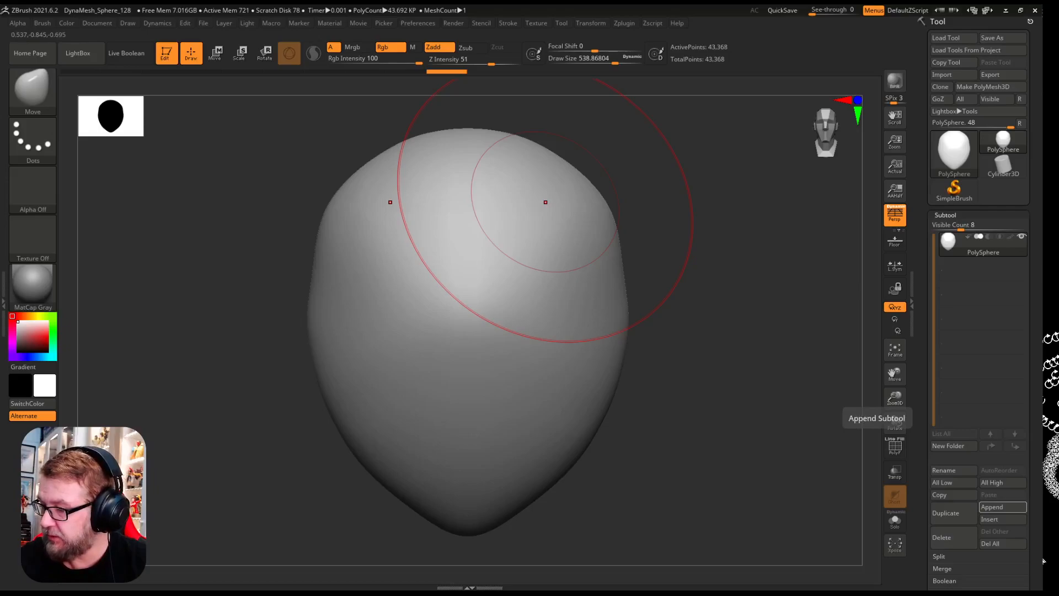
left_click(945, 513)
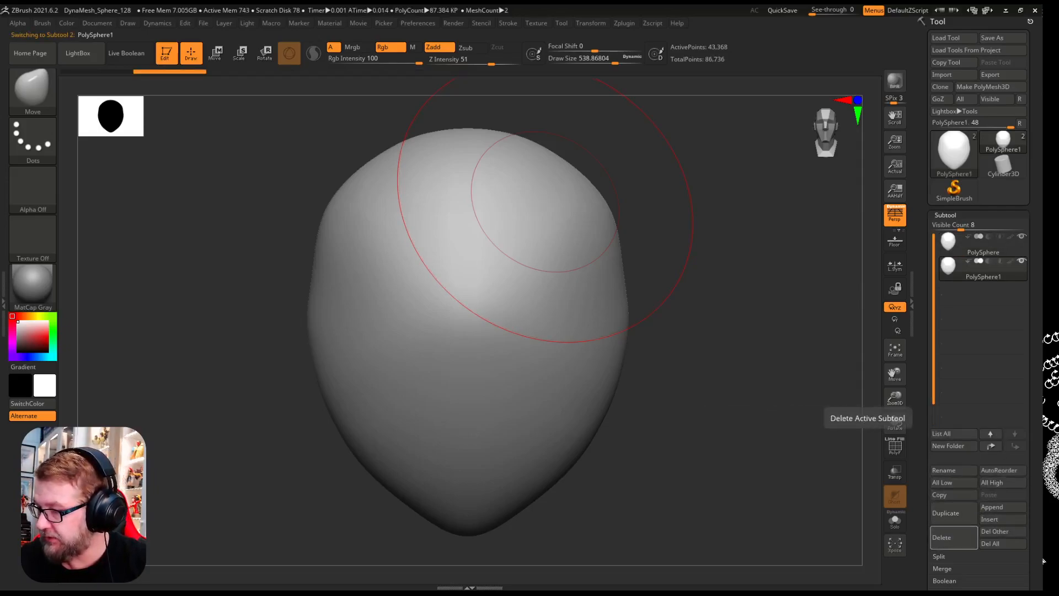
left_click(946, 538)
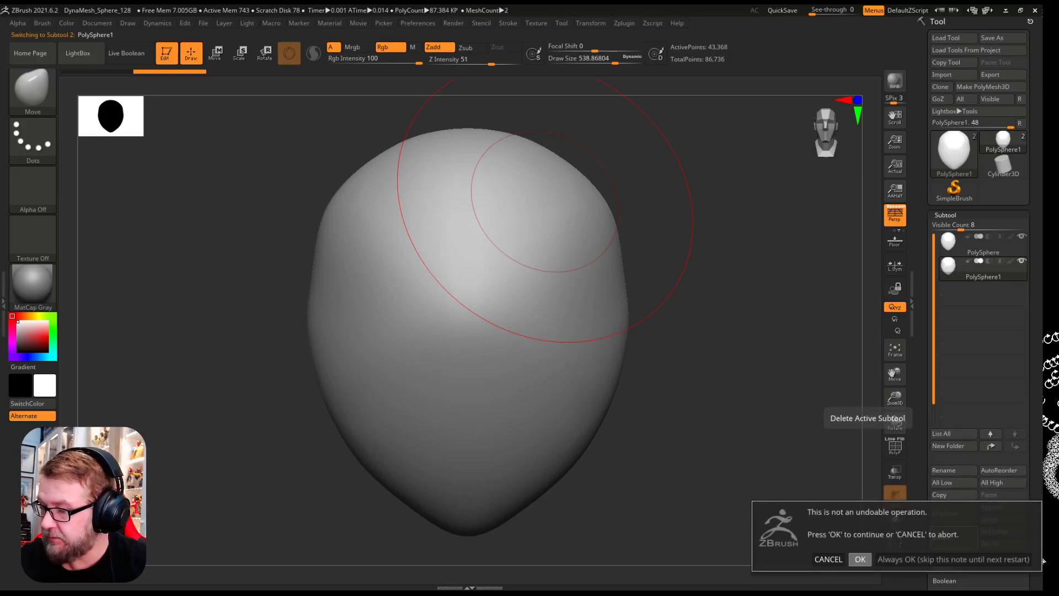
left_click(860, 559)
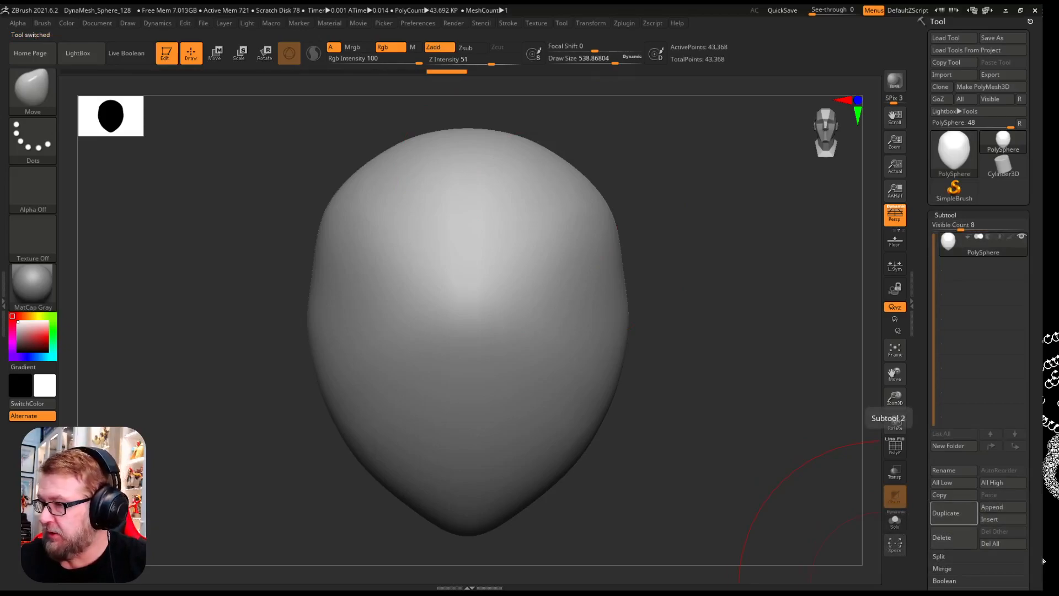
mouse_move(982, 244)
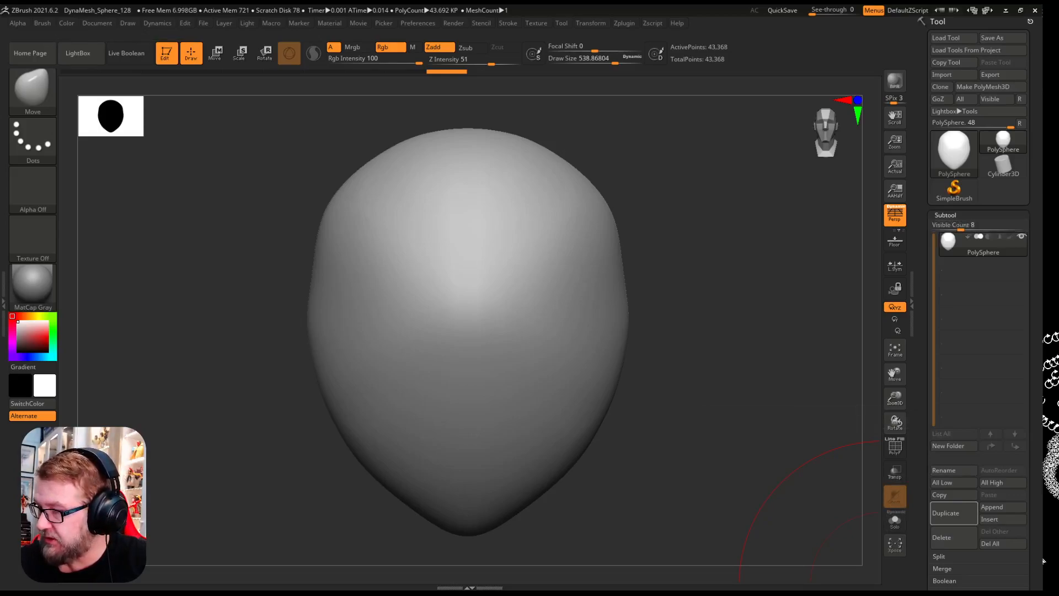
left_click(945, 215)
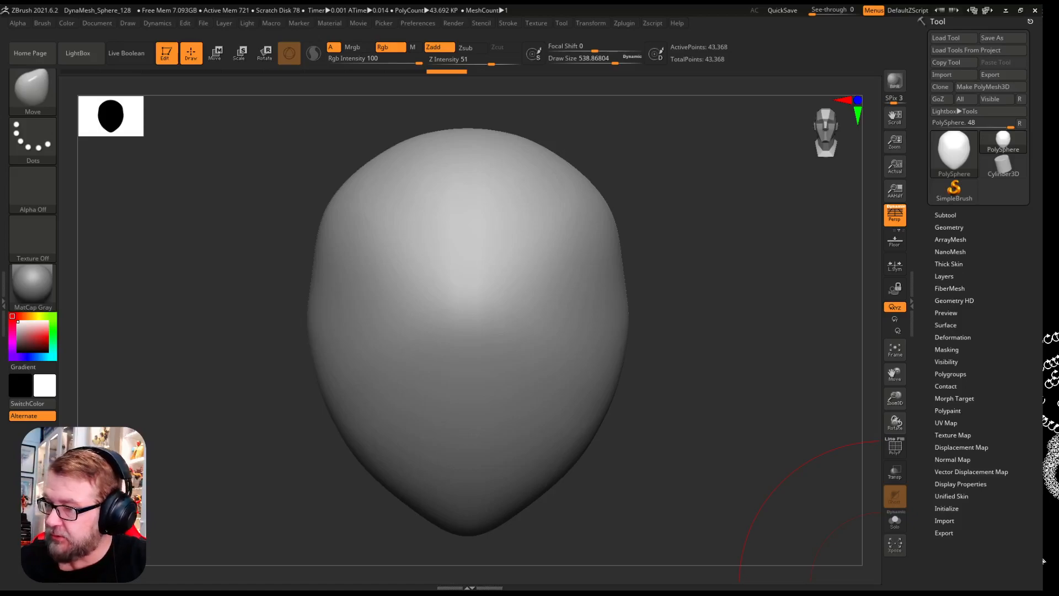
Show the polygon wireframe on the head and remesh it with DynaMesh at resolution 128.
left_click(949, 227)
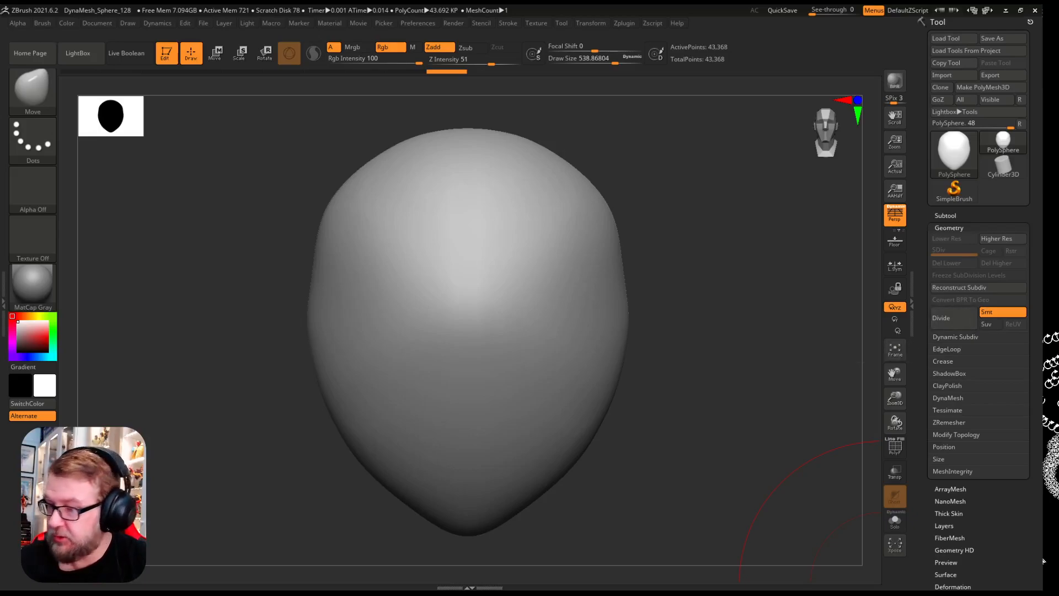
left_click(947, 397)
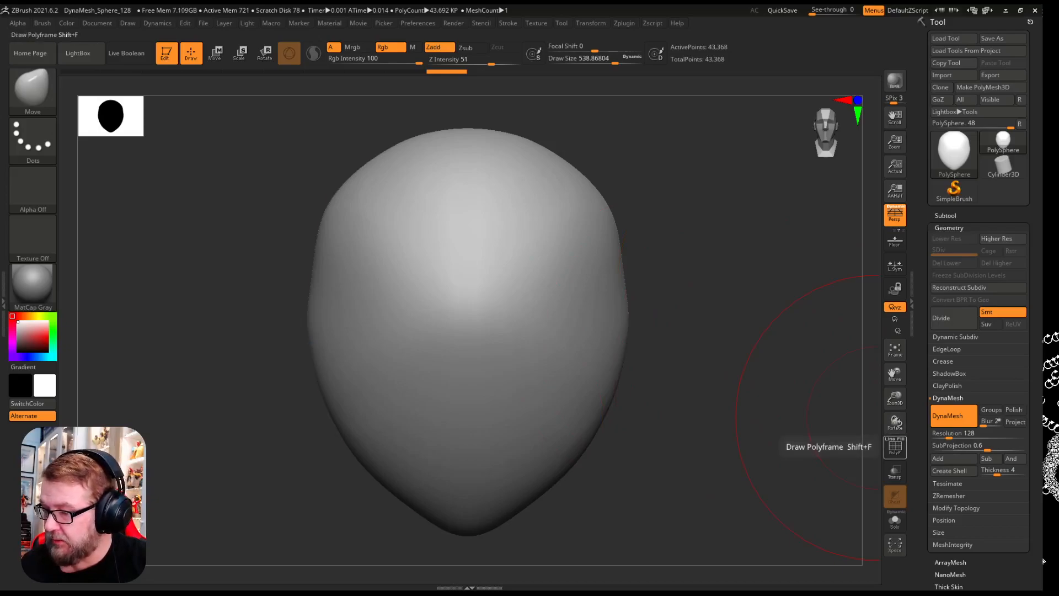
left_click(895, 447)
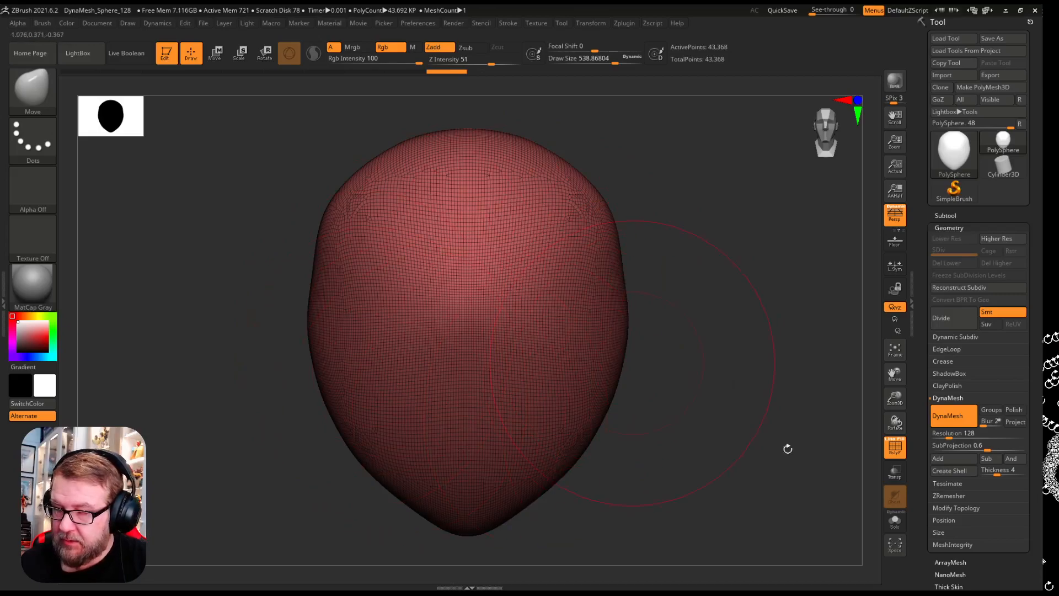
mouse_move(784, 418)
left_mouse_down()
mouse_move(970, 410)
mouse_move(769, 409)
left_mouse_up()
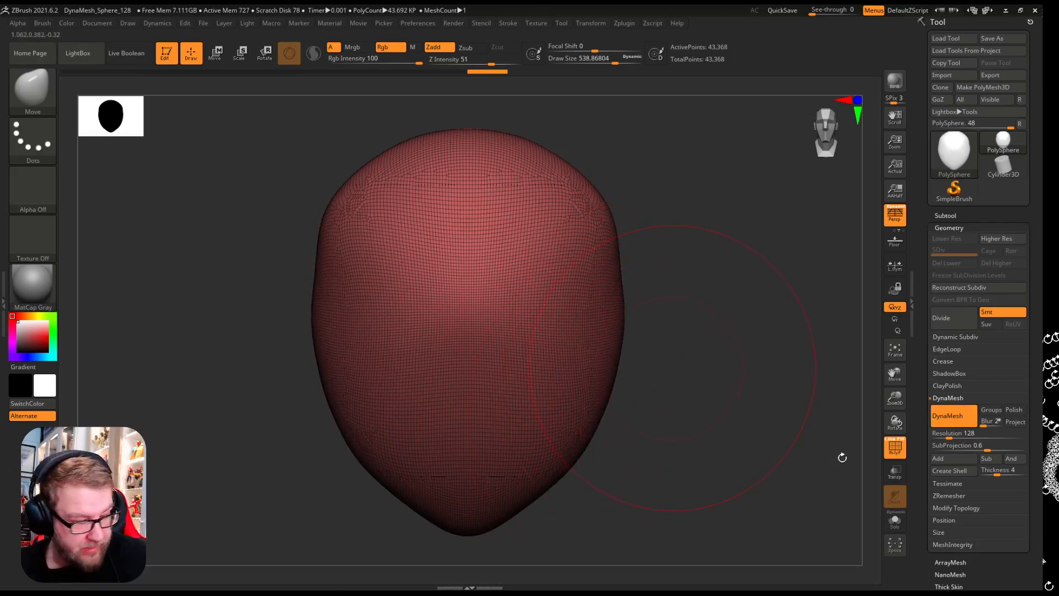
left_click_drag(682, 367, 727, 424, "ctrl")
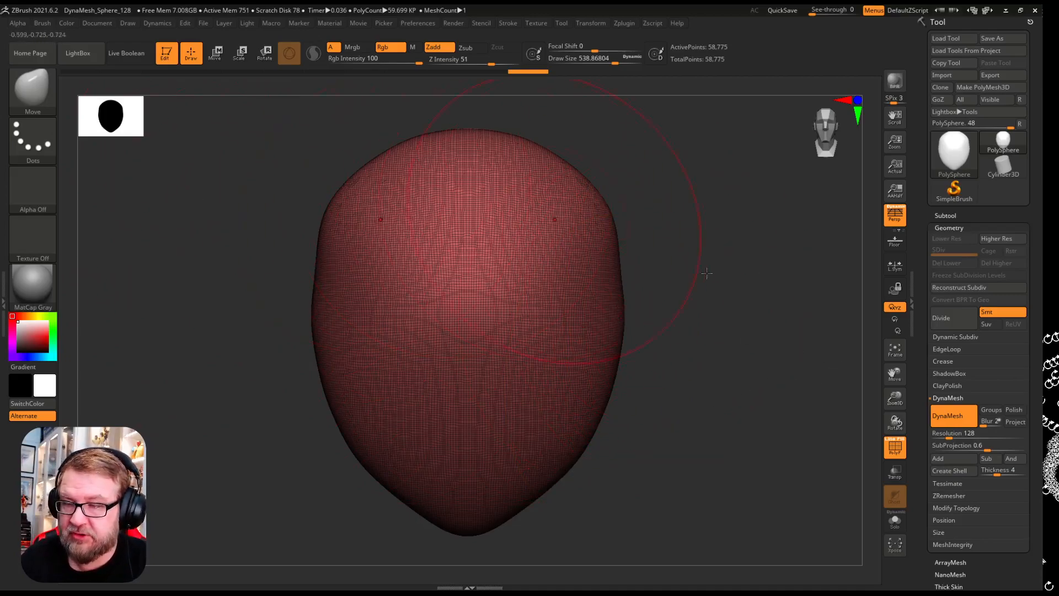
In side view, pull the back of the skull outward, round the crown and flatten the face with the Move brush.
mouse_move(917, 375)
left_mouse_down()
mouse_move(878, 384)
mouse_move(910, 388)
mouse_move(846, 405)
mouse_move(851, 415)
left_mouse_up()
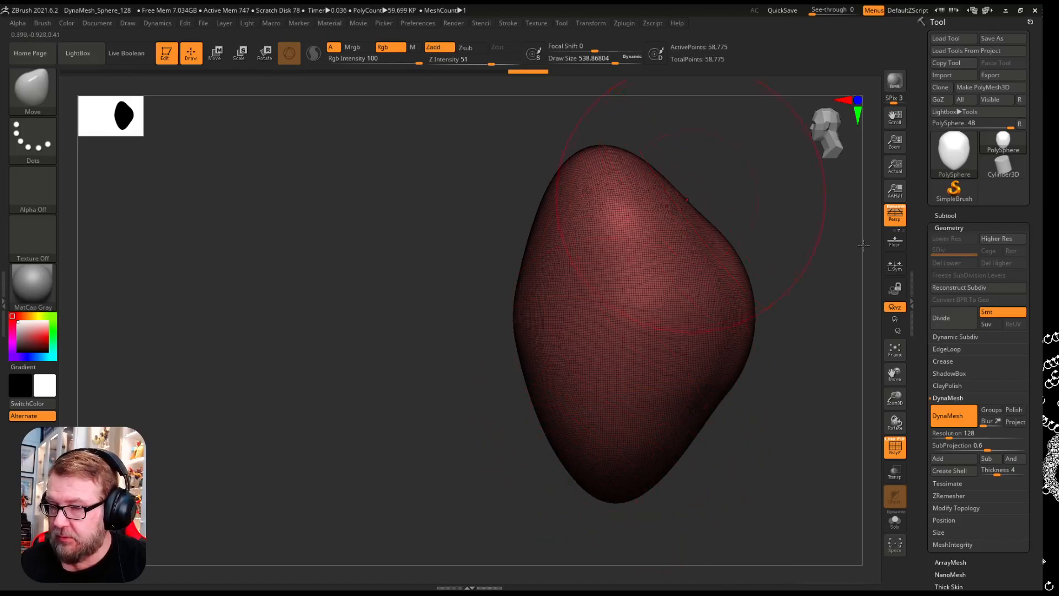
left_click_drag(691, 208, 772, 135)
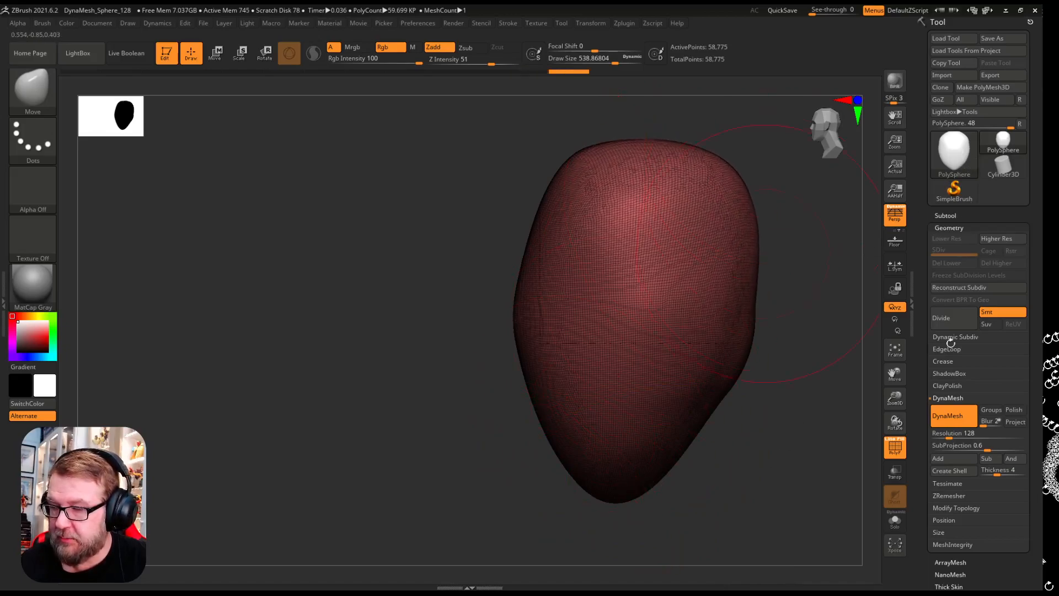
left_click_drag(755, 296, 794, 276)
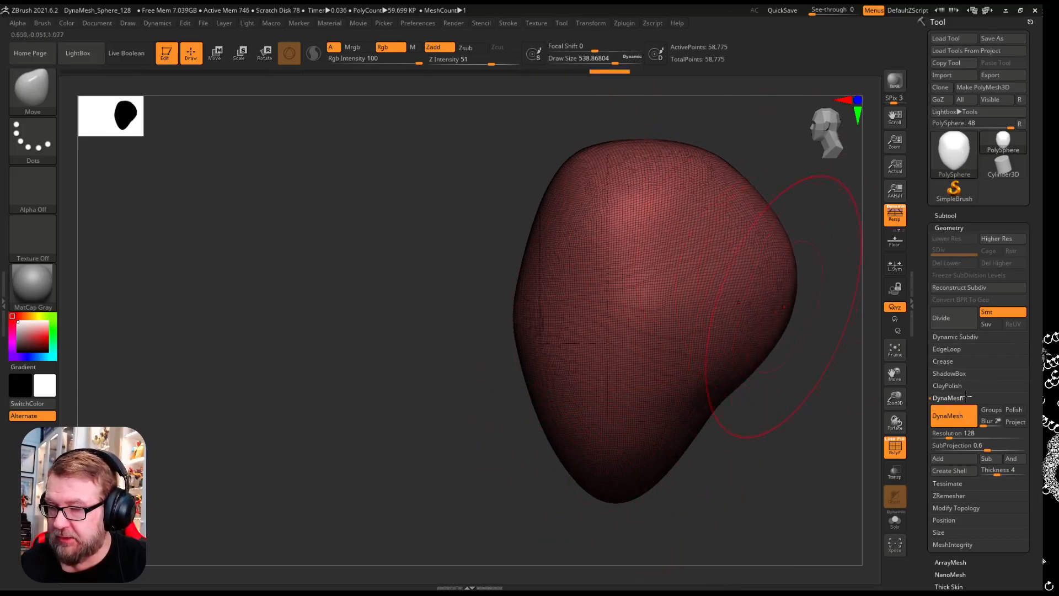
left_click_drag(689, 436, 788, 331)
left_click_drag(772, 237, 815, 188)
left_click_drag(701, 158, 693, 137)
left_click_drag(723, 205, 728, 254)
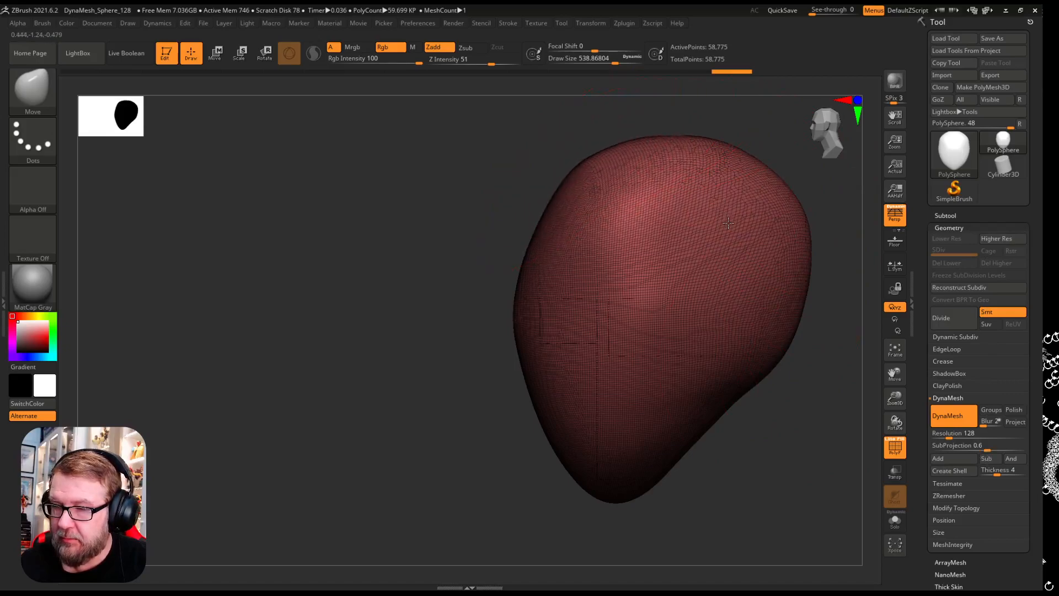
left_click_drag(649, 401, 686, 394)
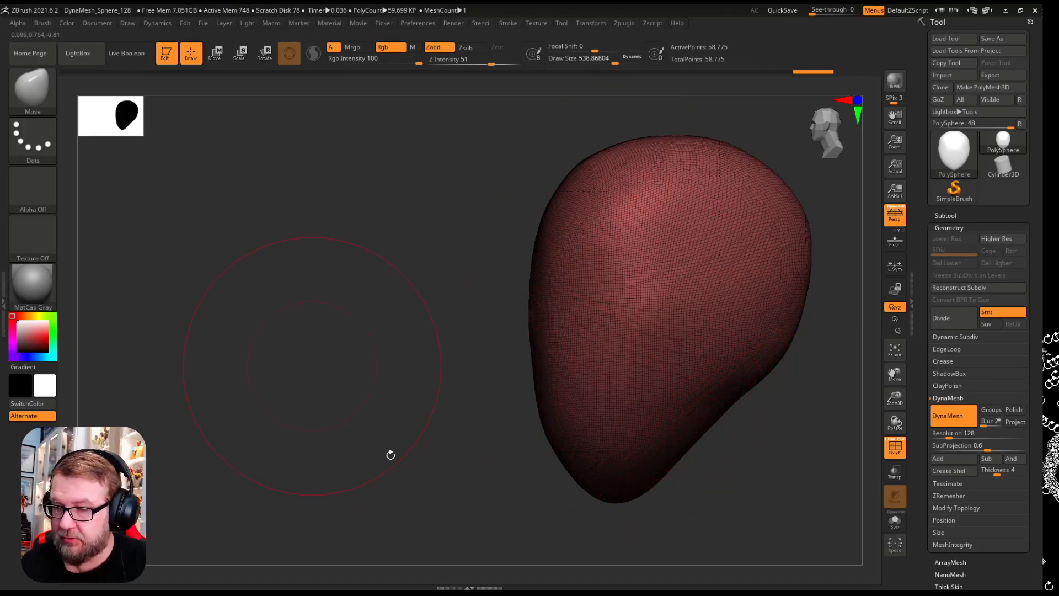
In front view, raise the dip in the middle of the crown and round off the upper sides.
left_click_drag(334, 418, 386, 416)
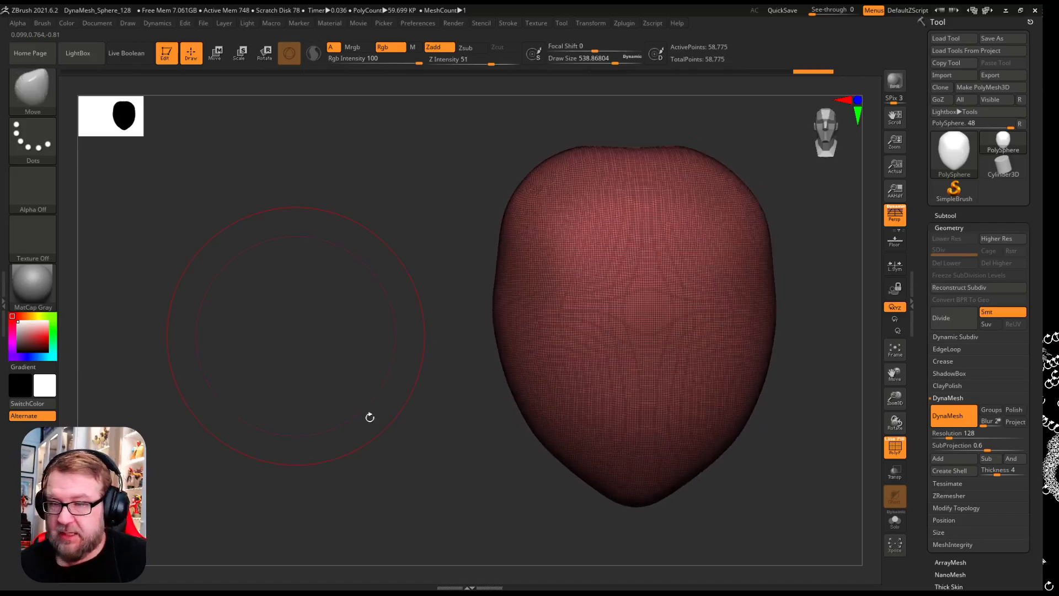
key("ctrl+z")
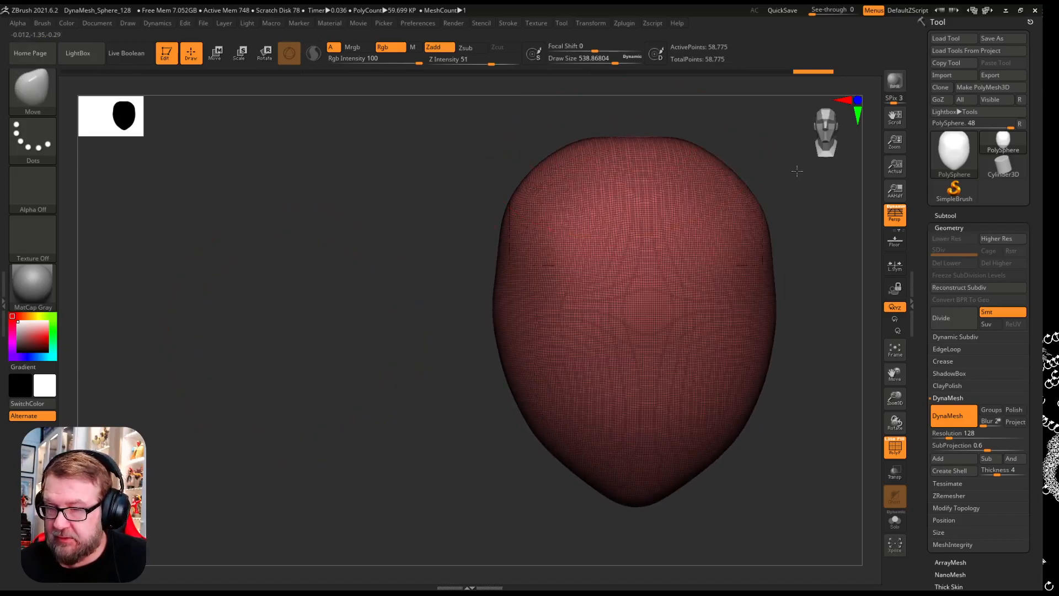
key("ctrl+z")
key("ctrl+shift+z")
key("ctrl+shift+z")
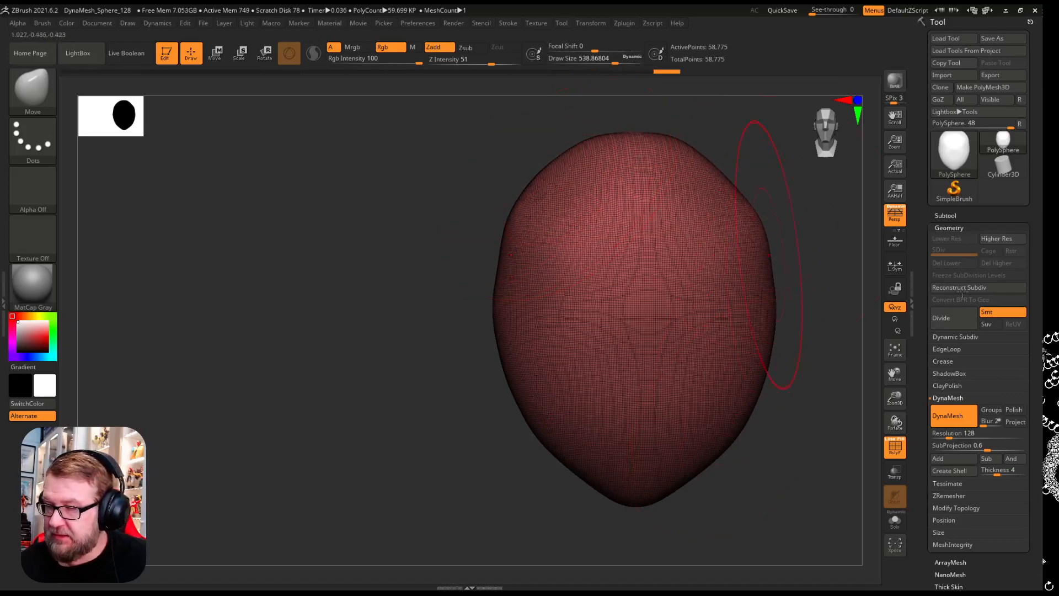
key("ctrl+shift+z")
key("ctrl+shift+z")
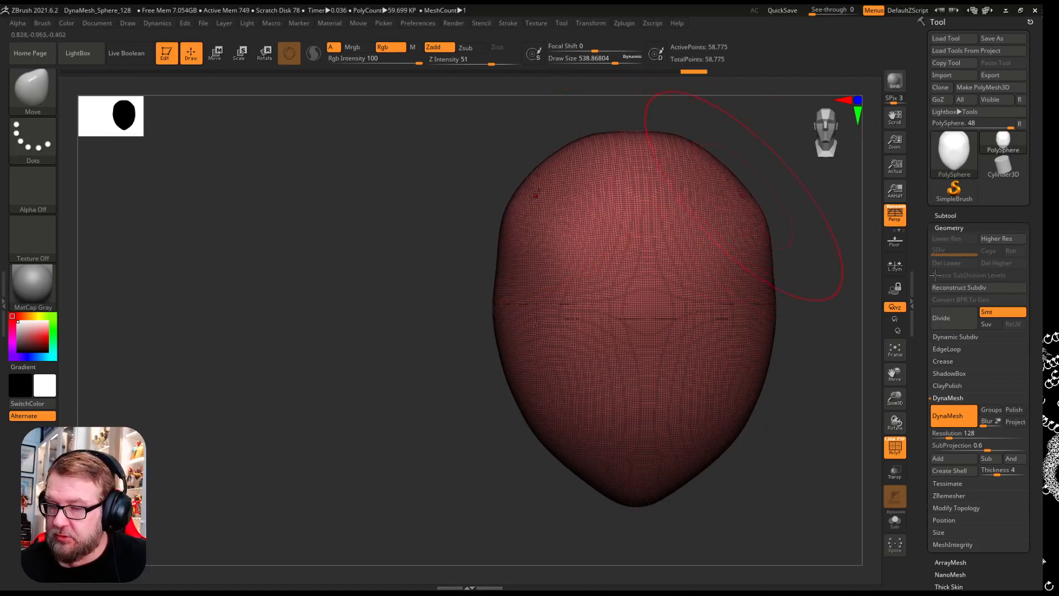
Push the jaw sides inward and the chin up, and pull the upper sides slightly outward at draw size about 443.
mouse_move(767, 376)
left_mouse_down()
mouse_move(738, 377)
mouse_move(726, 406)
left_mouse_up()
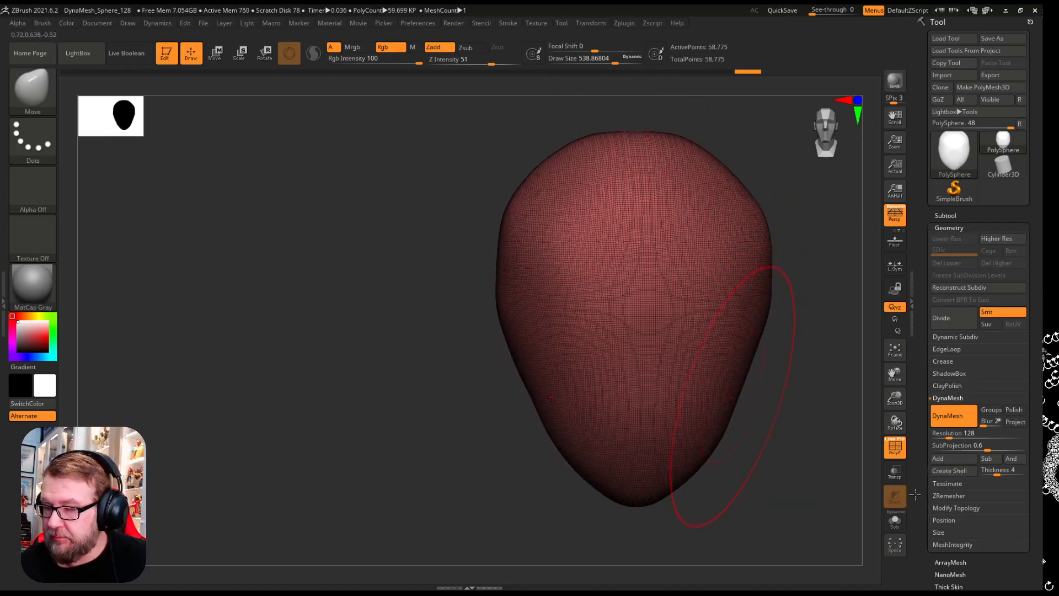
left_click_drag(640, 498, 640, 484)
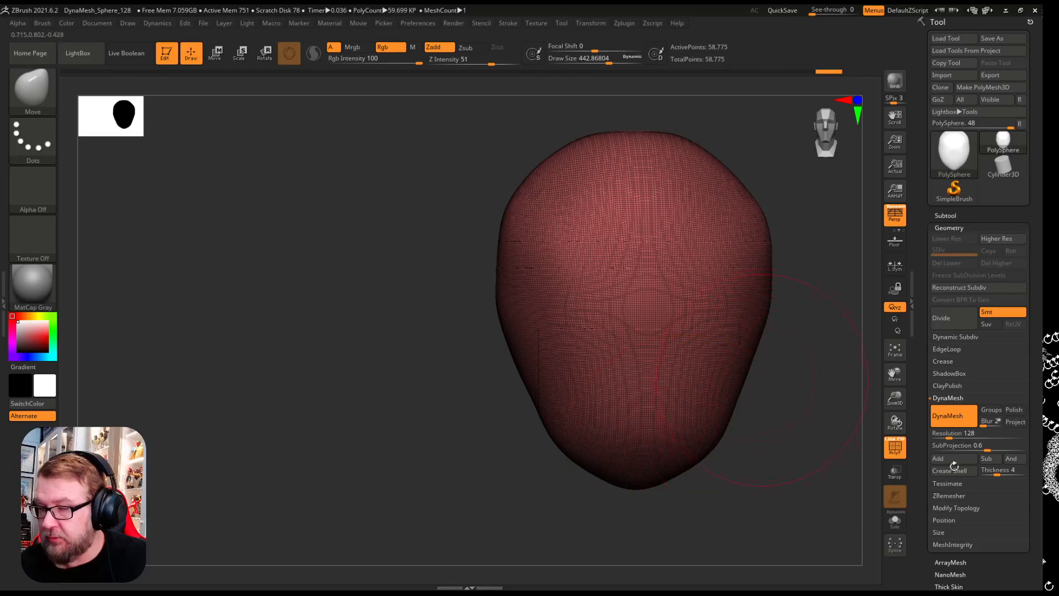
left_click_drag(742, 186, 753, 174)
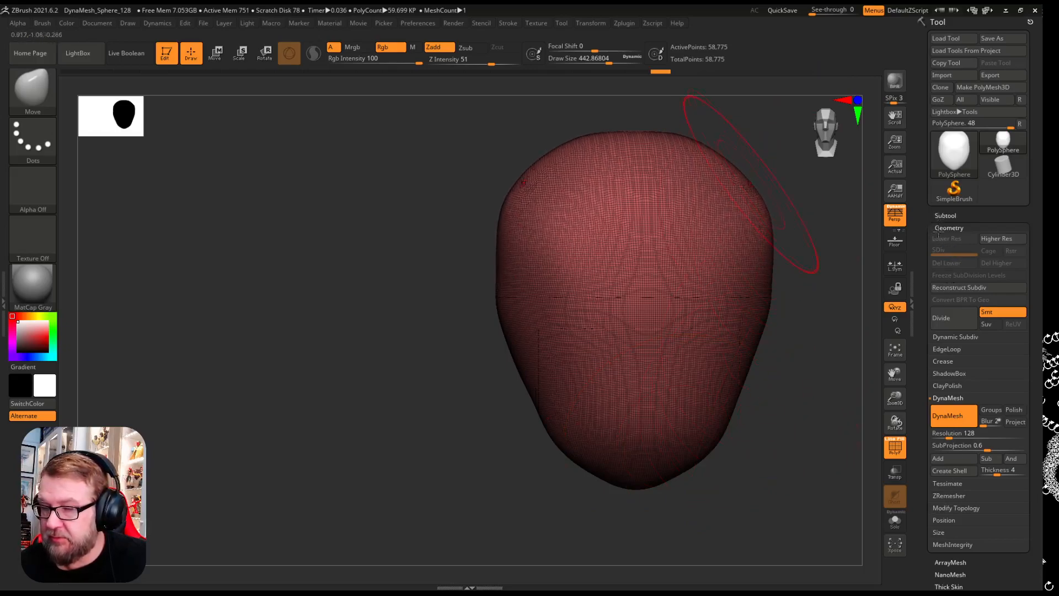
Pull the back of the skull farther outward in side view with the Move brush.
mouse_move(797, 366)
left_mouse_down()
mouse_move(749, 376)
mouse_move(787, 370)
mouse_move(750, 359)
left_mouse_up()
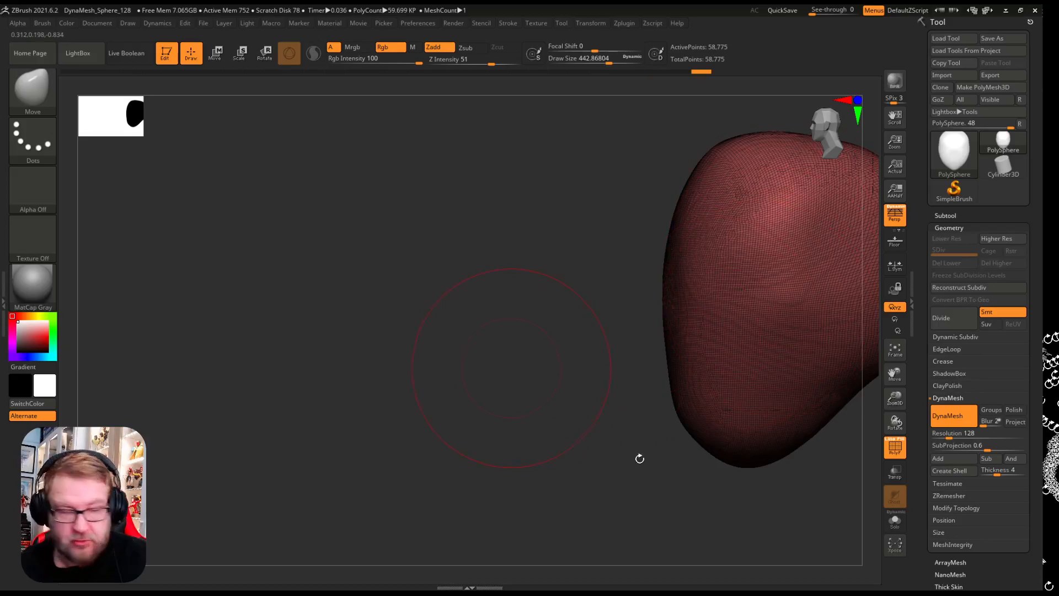
key("f")
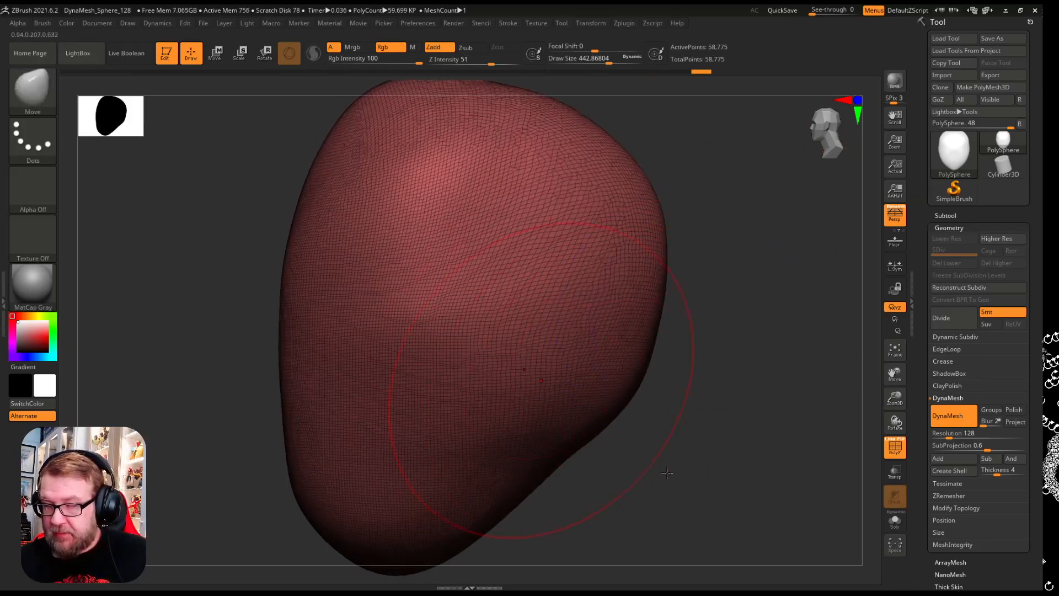
mouse_move(882, 396)
left_mouse_down()
mouse_move(946, 408)
mouse_move(894, 401)
left_mouse_up()
mouse_move(828, 404)
left_mouse_down()
mouse_move(834, 385)
mouse_move(872, 381)
mouse_move(879, 326)
left_mouse_up()
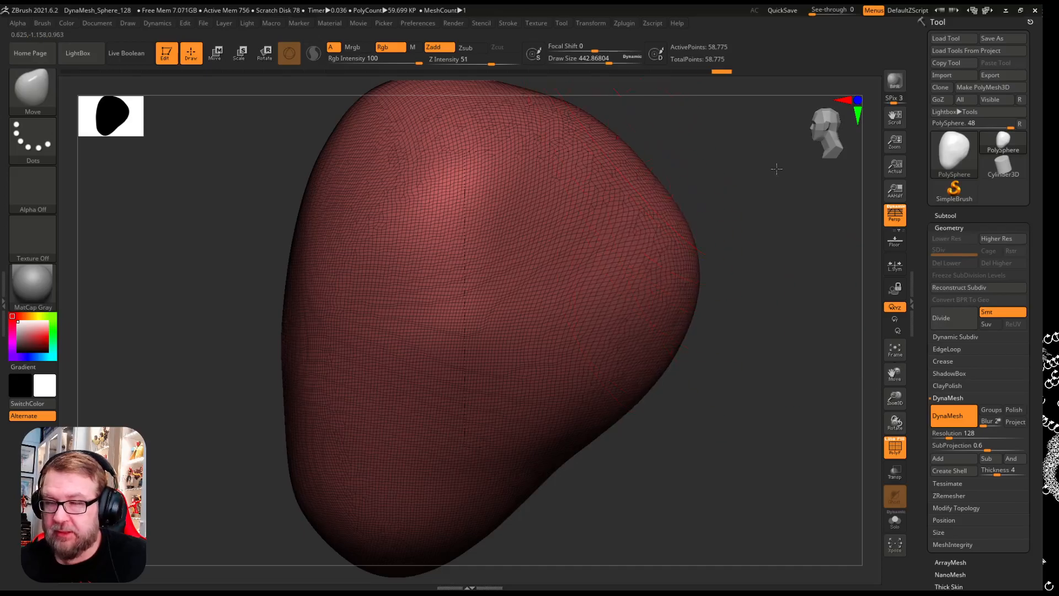
Round out the crown and the back of the skull from rear and side angles.
mouse_move(778, 502)
left_mouse_down()
mouse_move(876, 517)
mouse_move(811, 515)
mouse_move(764, 493)
left_mouse_up()
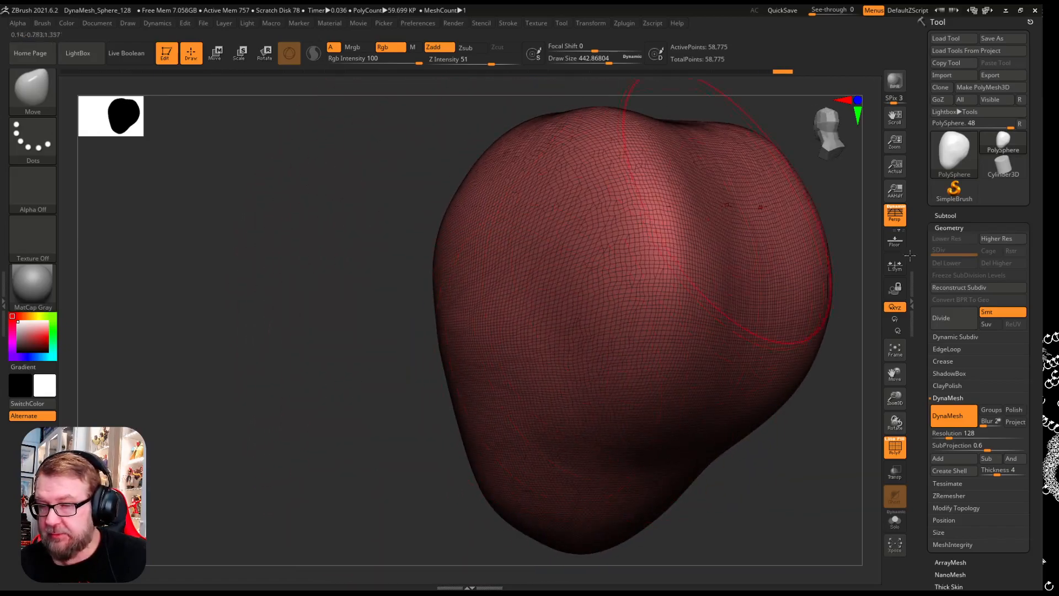
mouse_move(492, 464)
right_mouse_down()
mouse_move(492, 494)
mouse_move(533, 494)
right_mouse_up()
key("f")
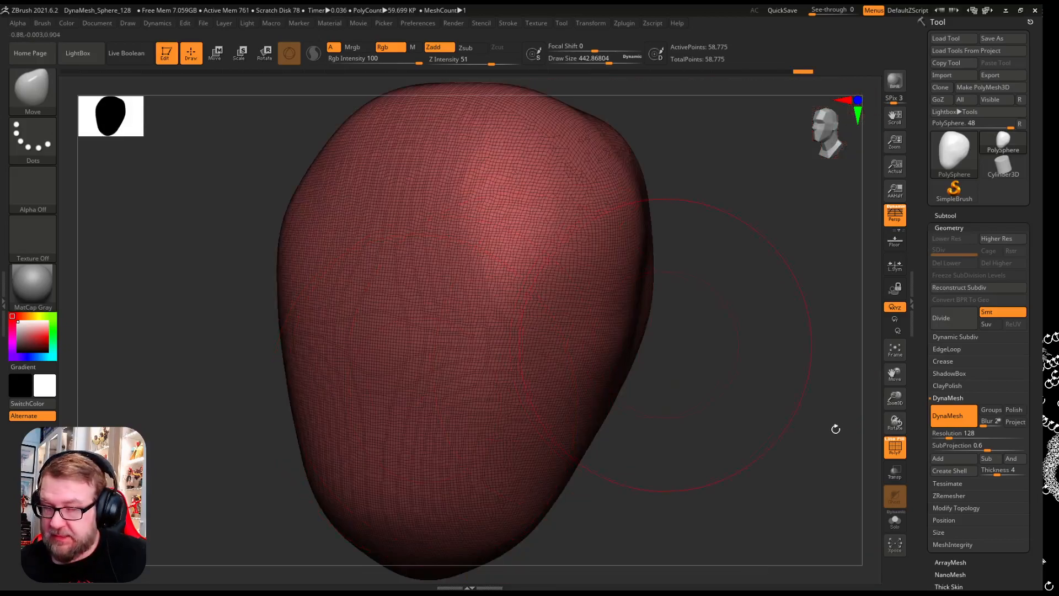
mouse_move(867, 420)
right_mouse_down()
mouse_move(805, 427)
mouse_move(855, 419)
mouse_move(849, 410)
mouse_move(854, 428)
mouse_move(885, 428)
mouse_move(844, 423)
right_mouse_up()
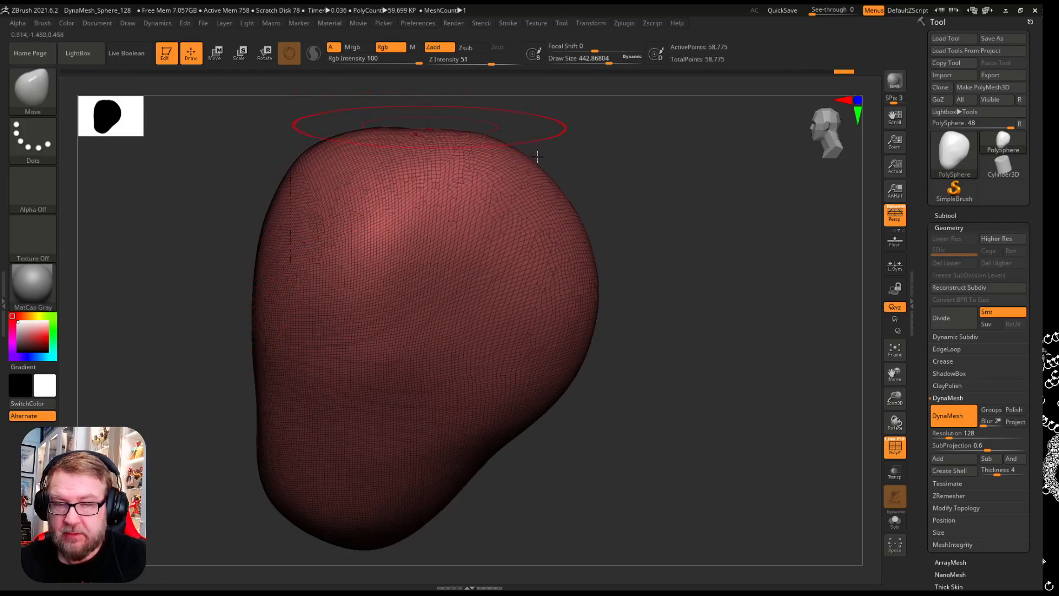
left_click_drag(816, 366, 751, 455)
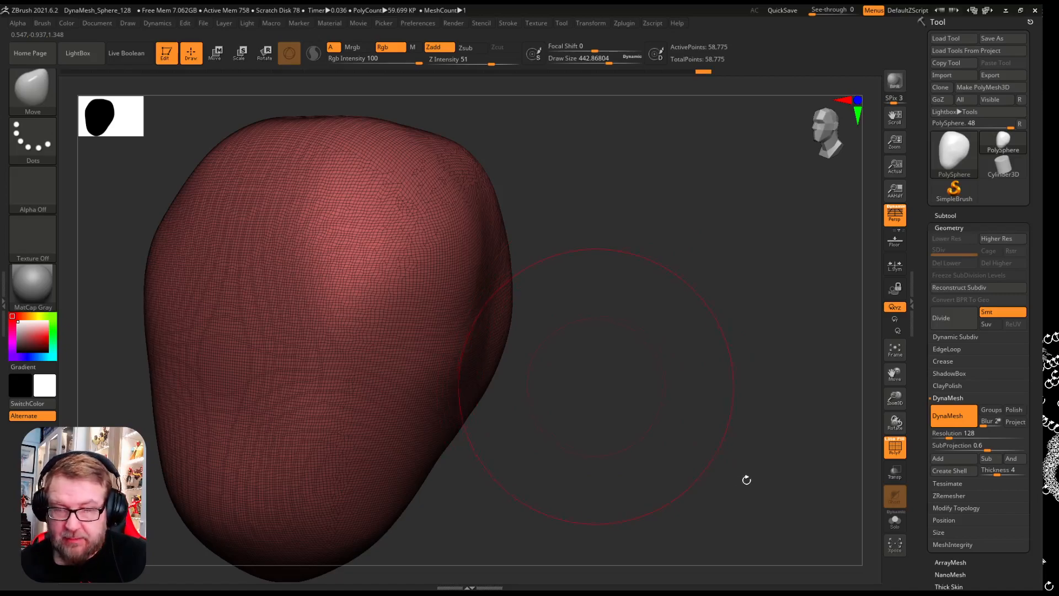
key("f")
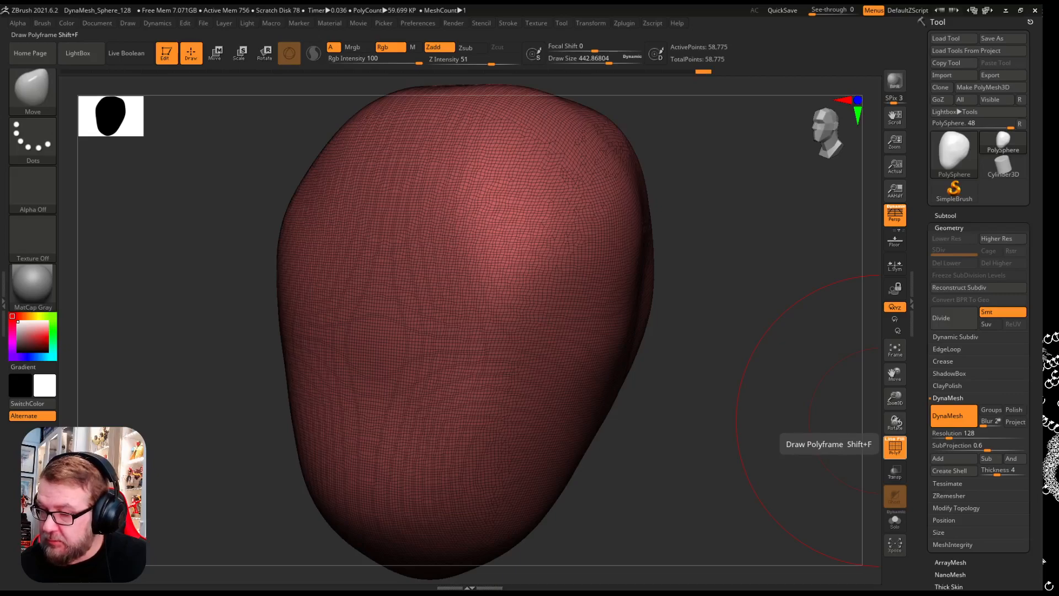
Hide the polyframe and switch to the ClayBuildup brush.
left_click(894, 446)
mouse_move(838, 436)
left_mouse_down()
mouse_move(887, 418)
mouse_move(847, 406)
left_mouse_up()
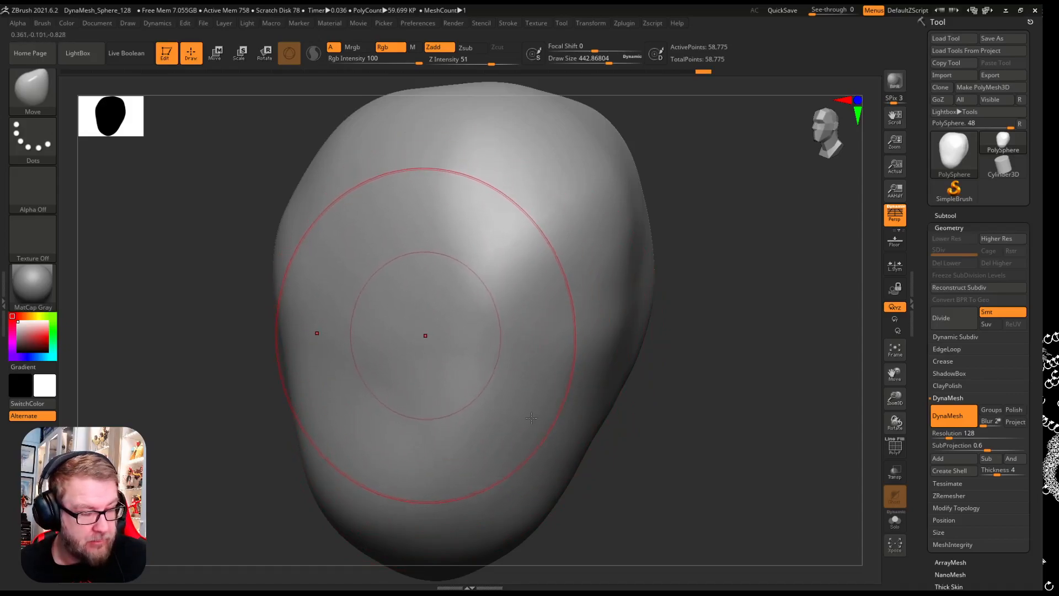
key("b")
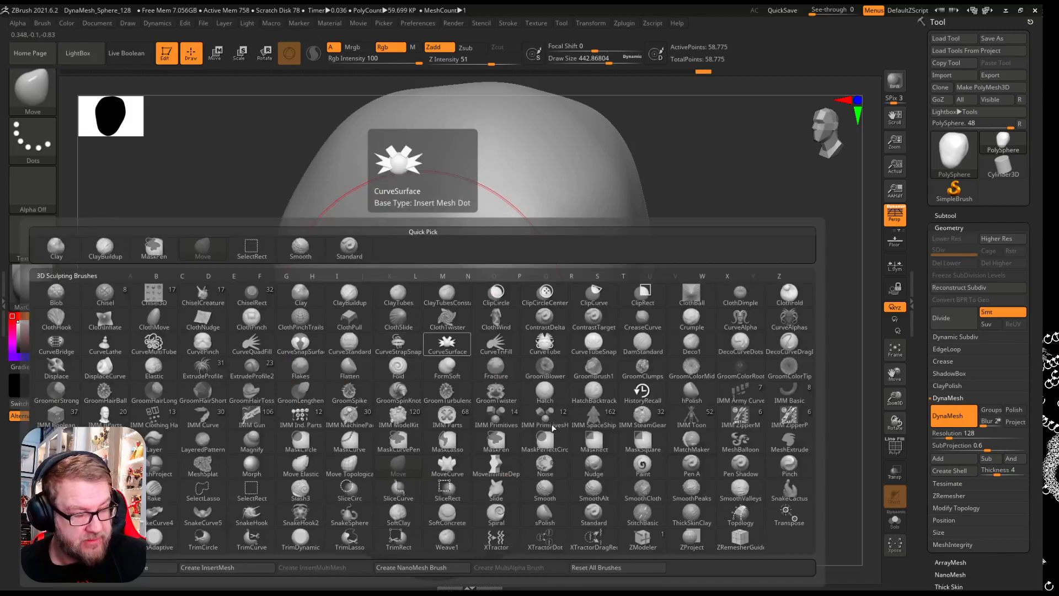
key("c")
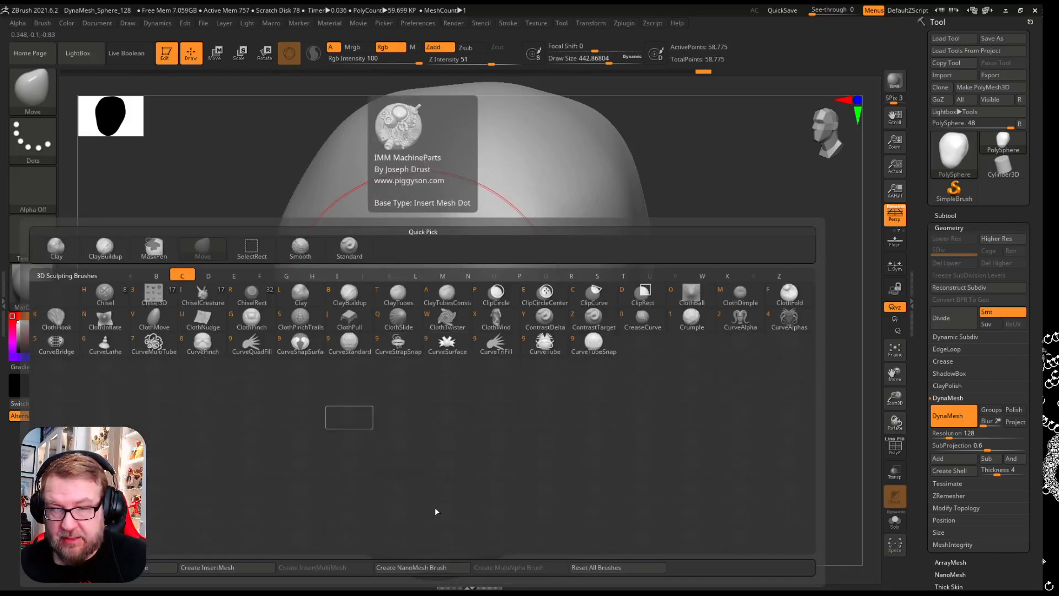
key("b")
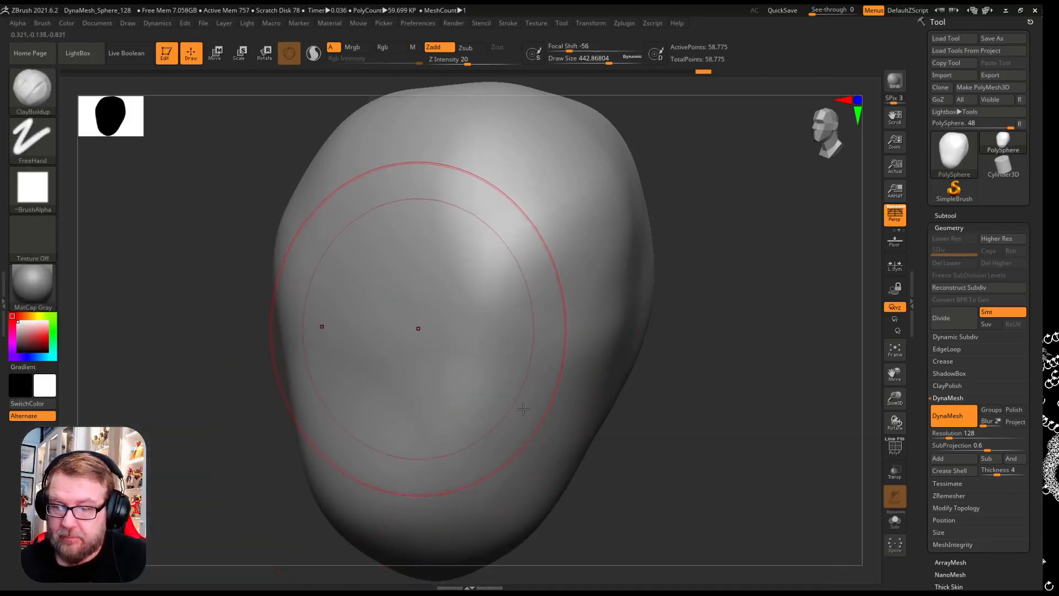
Reduce the ClayBuildup brush's draw size to about 91.
key("bracketleft")
key("bracketleft")
key("bracketleft")
key("bracketleft")
key("bracketleft")
key("bracketleft")
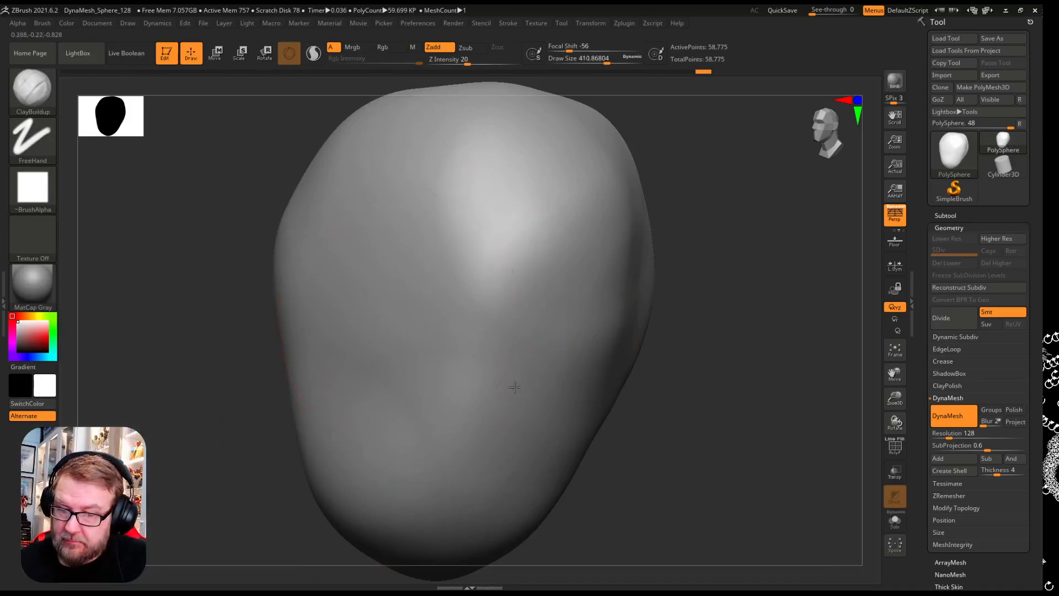
key("bracketleft")
key("bracketleft")
key("bracketleft")
key("bracketleft")
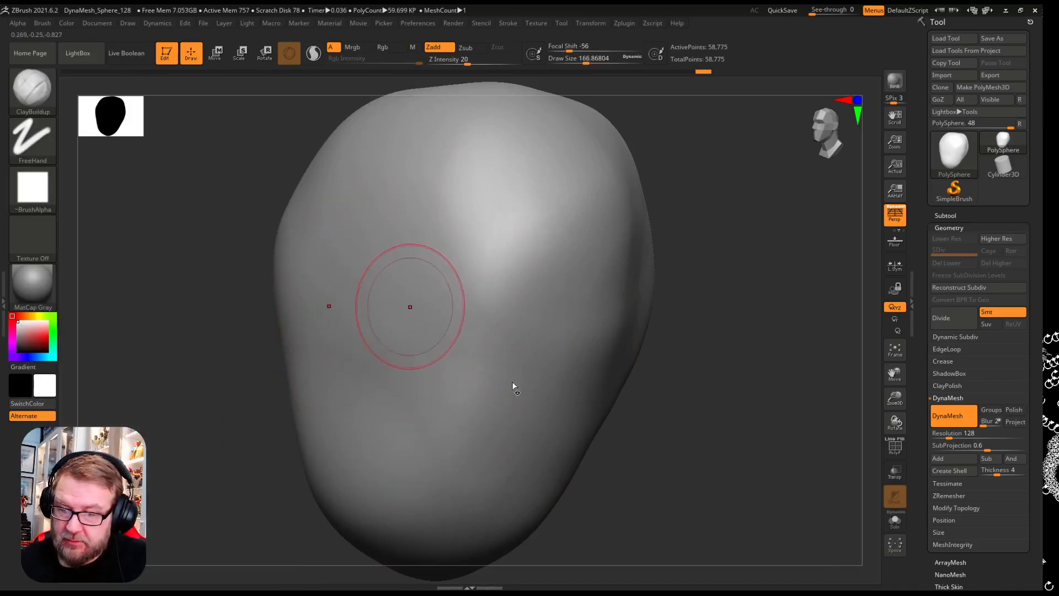
In front view, build up symmetrical angled brow ridges running from the centre of the face up and out toward the temples.
left_click_drag(830, 325, 911, 326)
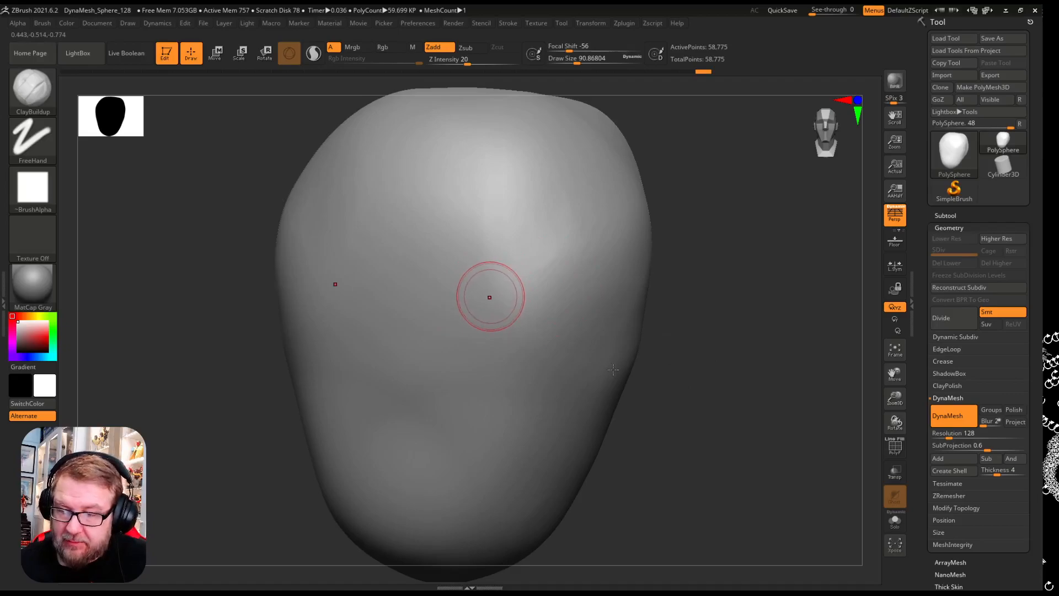
left_click_drag(863, 308, 709, 338)
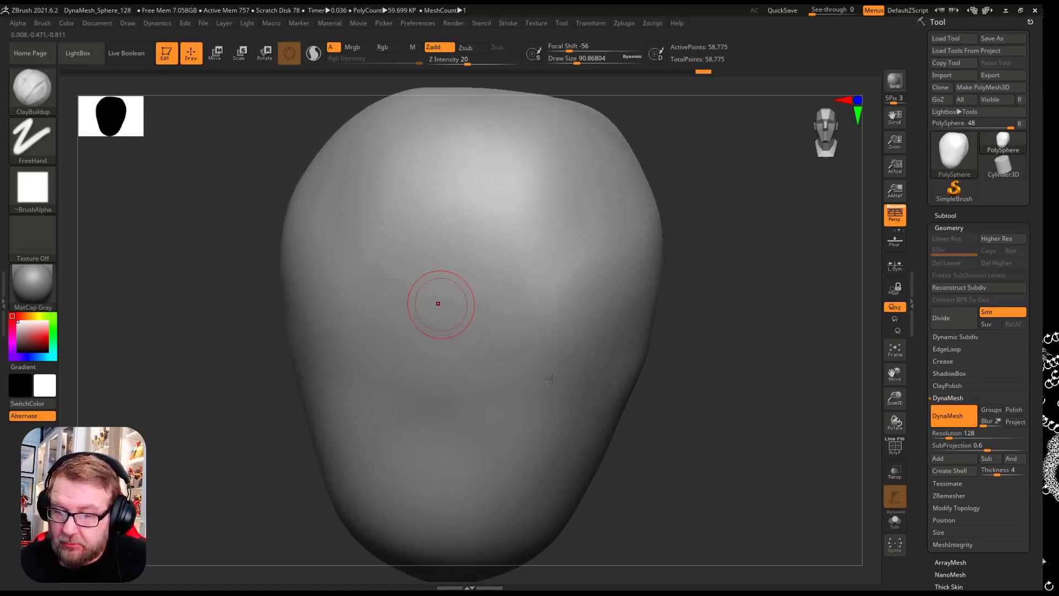
mouse_move(865, 293)
left_mouse_down()
mouse_move(816, 331)
mouse_move(620, 378)
left_mouse_up()
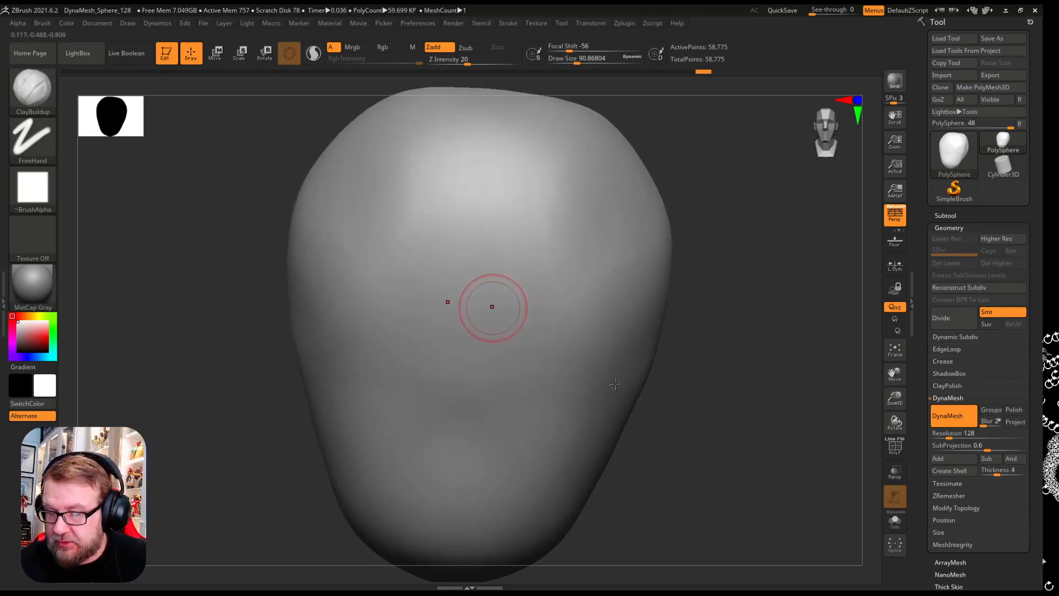
left_click_drag(482, 303, 593, 271)
left_click_drag(735, 351, 771, 357)
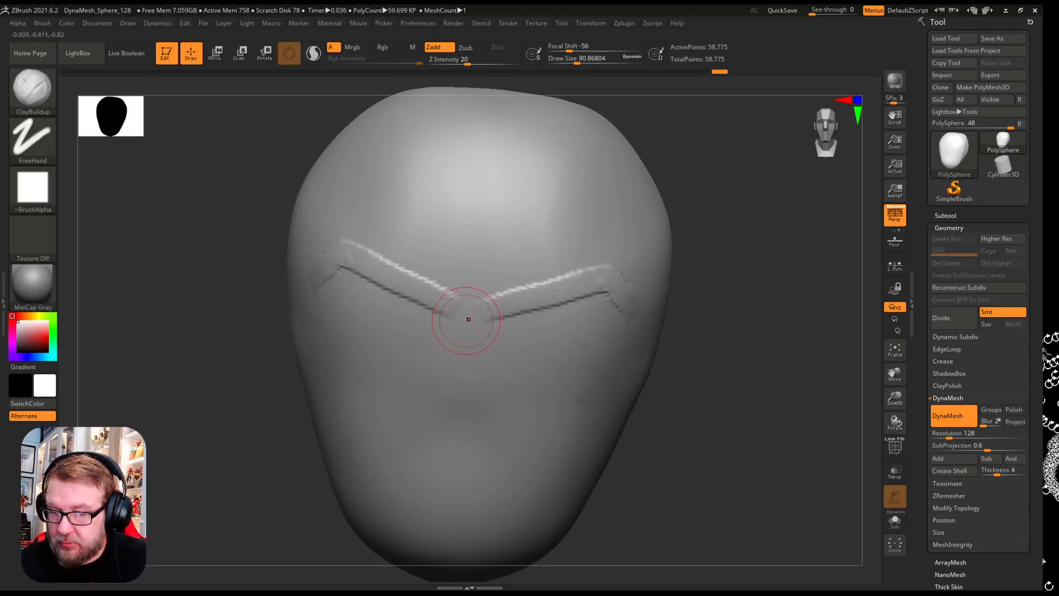
Block in the nose, lips and eyelids below the brows with ClayBuildup strokes.
mouse_move(468, 336)
left_mouse_down()
mouse_move(461, 406)
mouse_move(479, 418)
left_mouse_up()
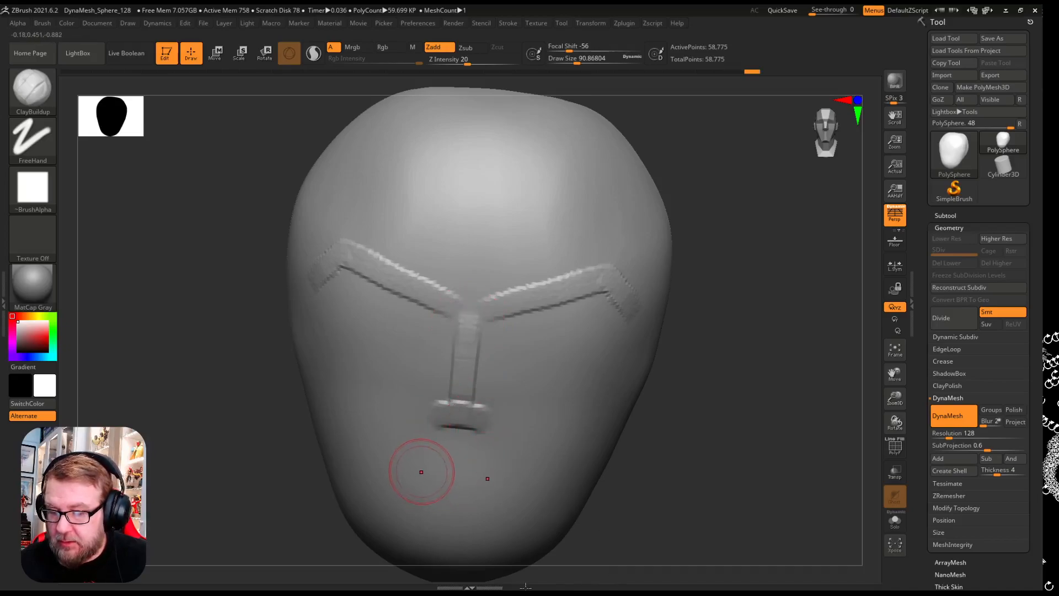
mouse_move(399, 475)
left_mouse_down()
mouse_move(444, 468)
mouse_move(474, 499)
left_mouse_up()
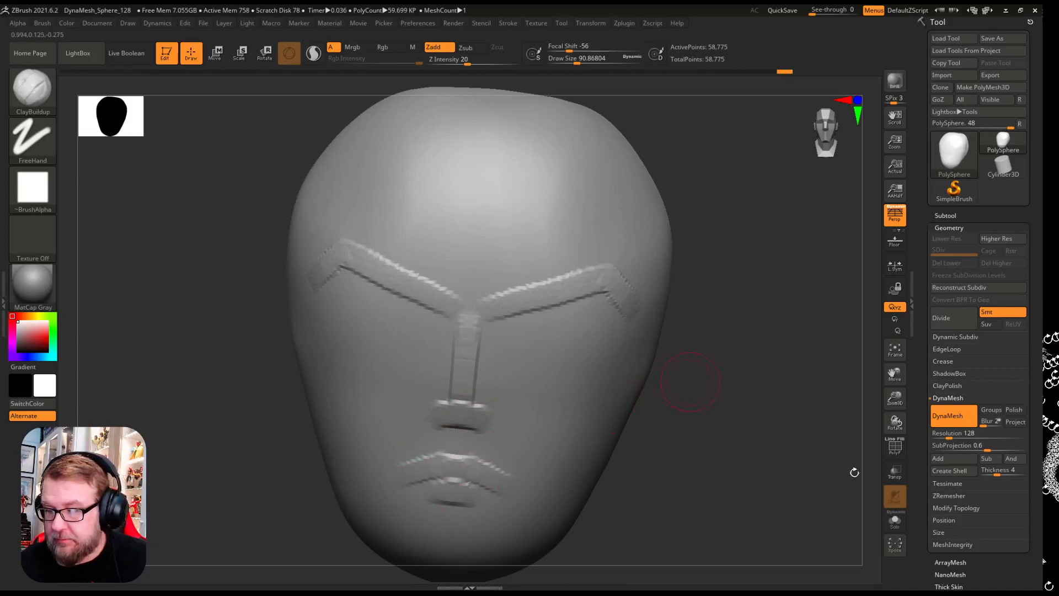
mouse_move(526, 333)
left_mouse_down()
mouse_move(584, 313)
mouse_move(539, 350)
mouse_move(557, 344)
left_mouse_up()
Paint a mask over the whole nose, from the bridge between the brows down to the nostrils.
left_click_drag(720, 342, 638, 355)
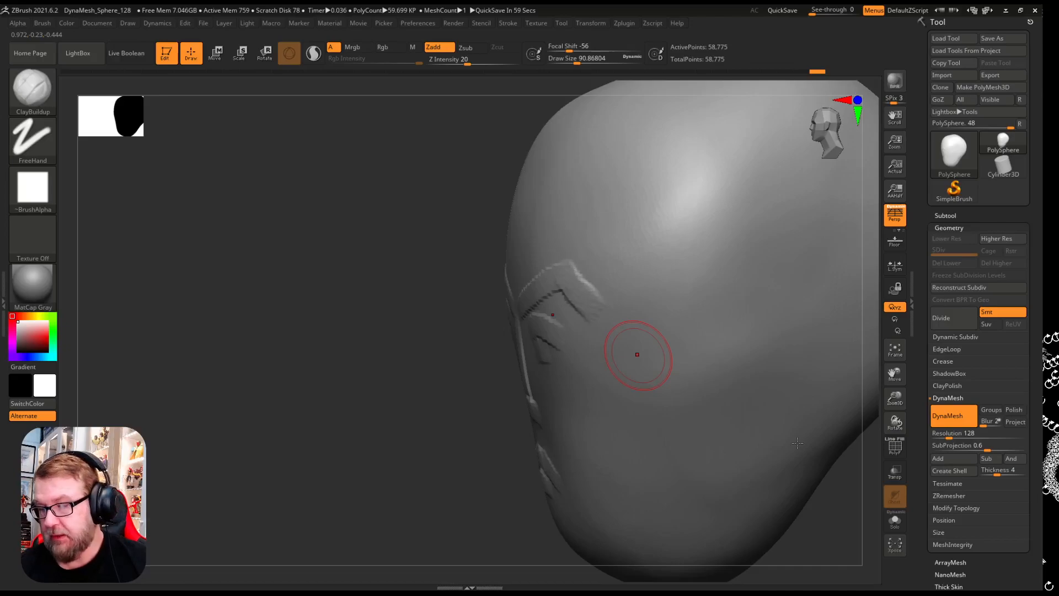
left_click_drag(361, 410, 365, 419)
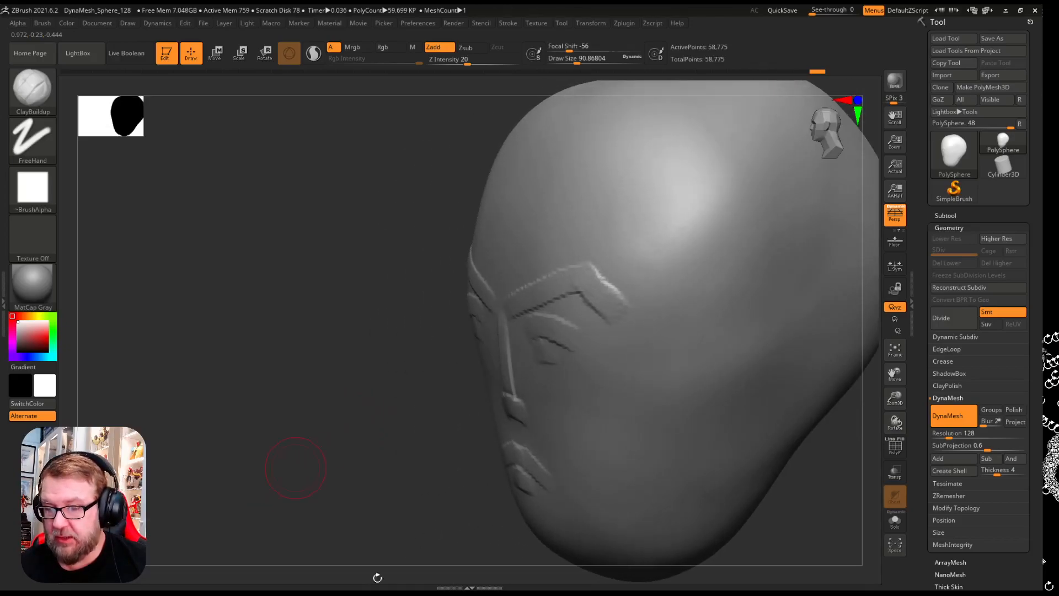
left_click_drag(409, 533, 436, 537)
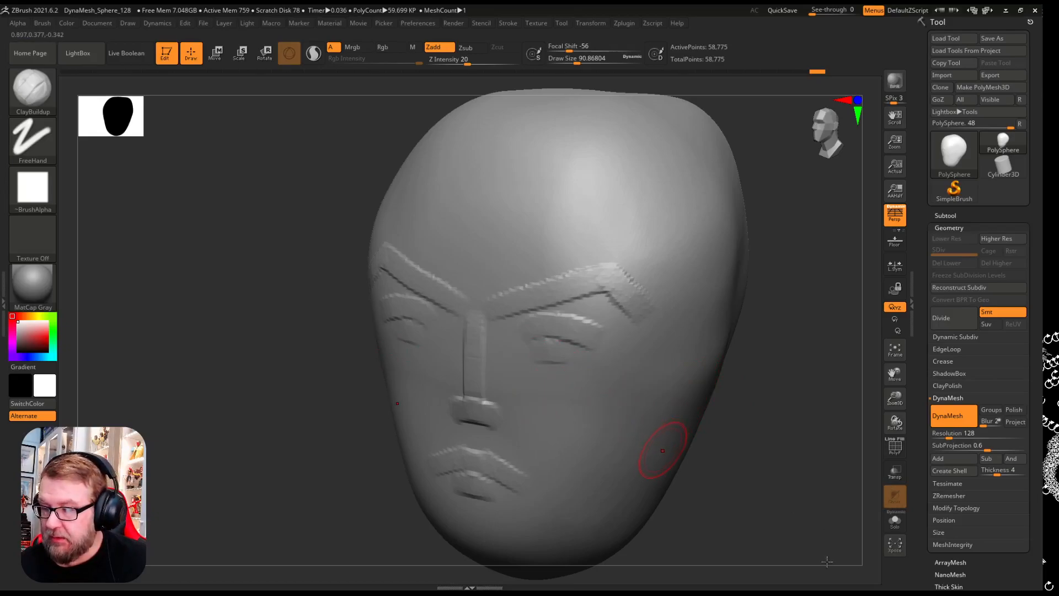
left_click_drag(762, 417, 766, 411)
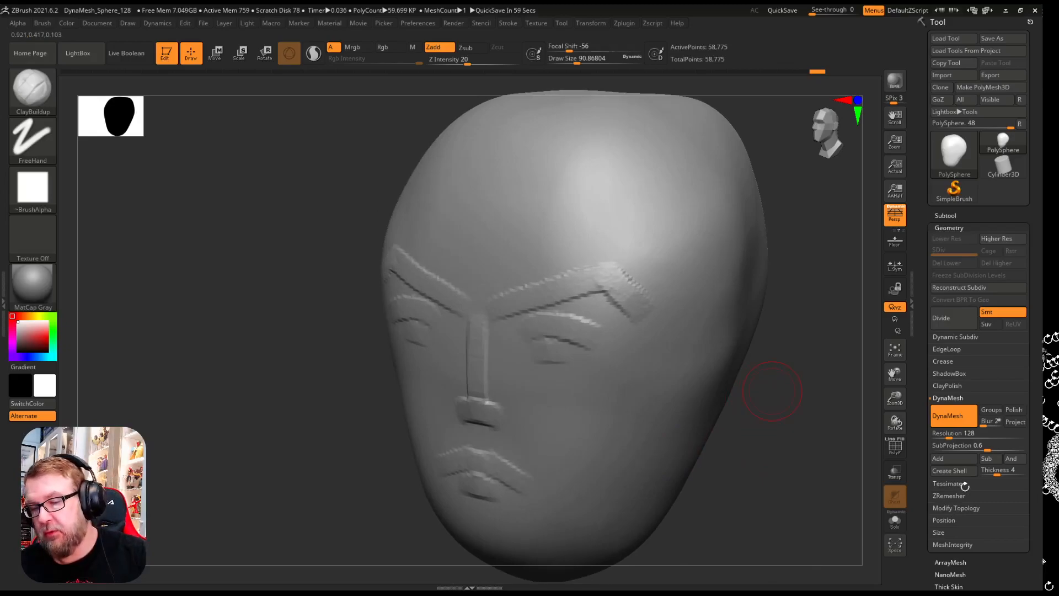
mouse_move(767, 409)
left_mouse_down()
mouse_move(759, 409)
mouse_move(769, 414)
left_mouse_up()
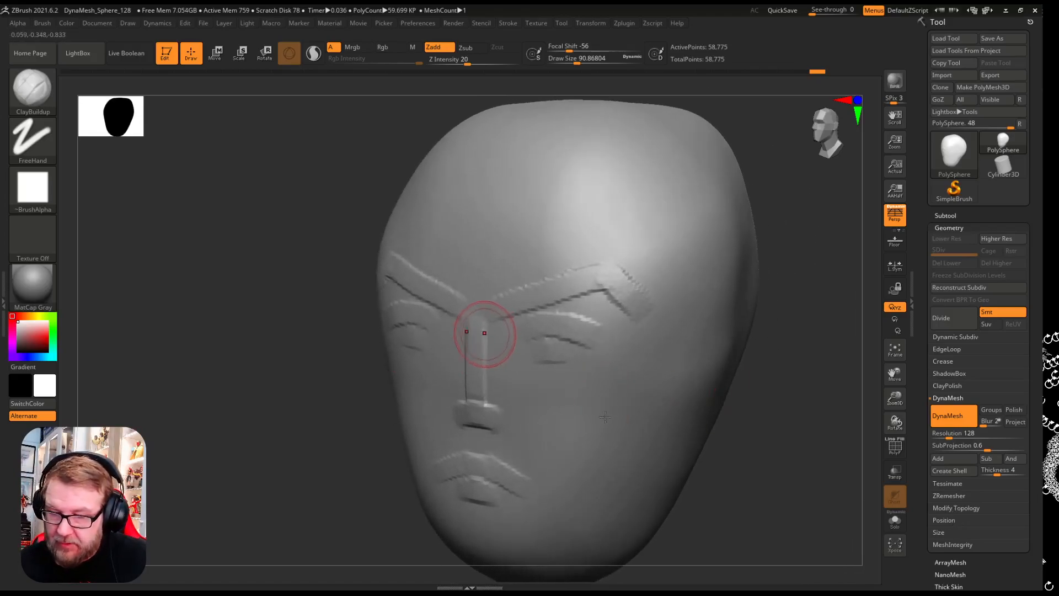
key("ctrl")
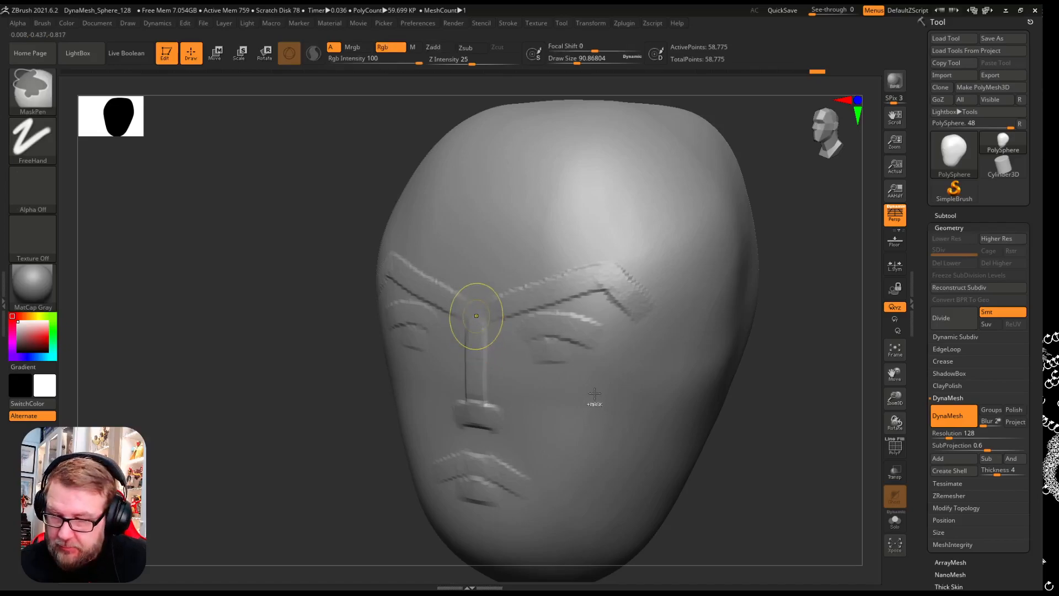
mouse_move(595, 393)
left_mouse_down("ctrl")
mouse_move(577, 506)
mouse_move(588, 514)
left_mouse_up("ctrl")
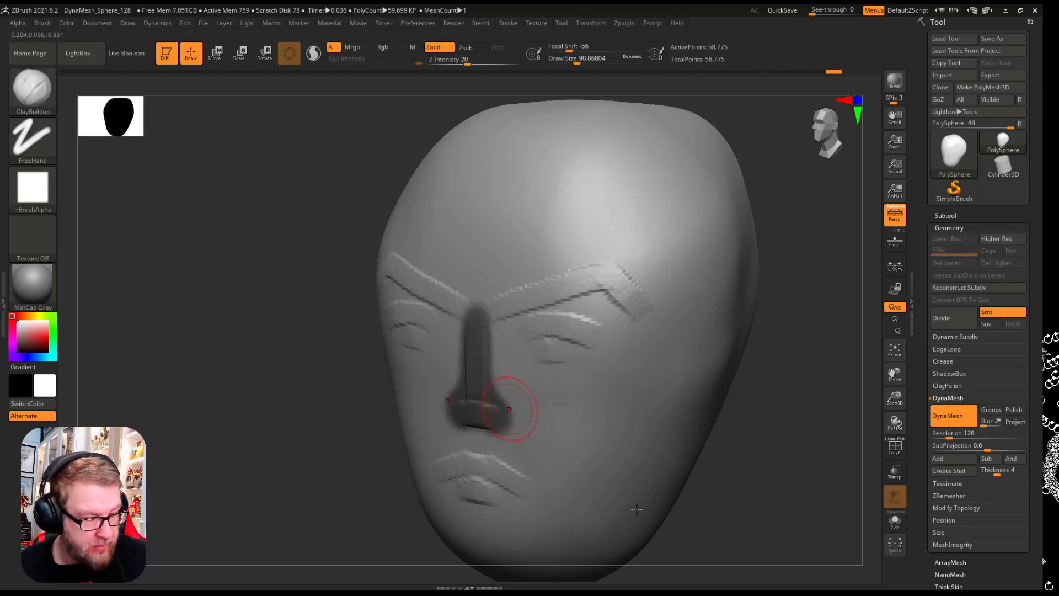
Switch to the Move brush, try pulling the cheek outward, and undo that pull.
key("b")
key("m")
key("v")
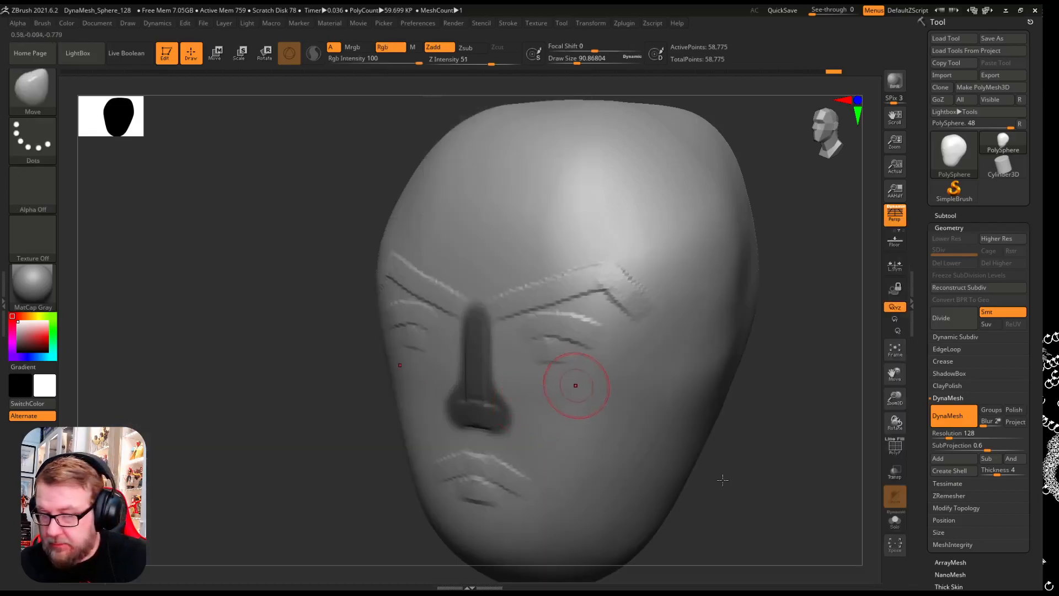
left_click_drag(669, 399, 710, 409)
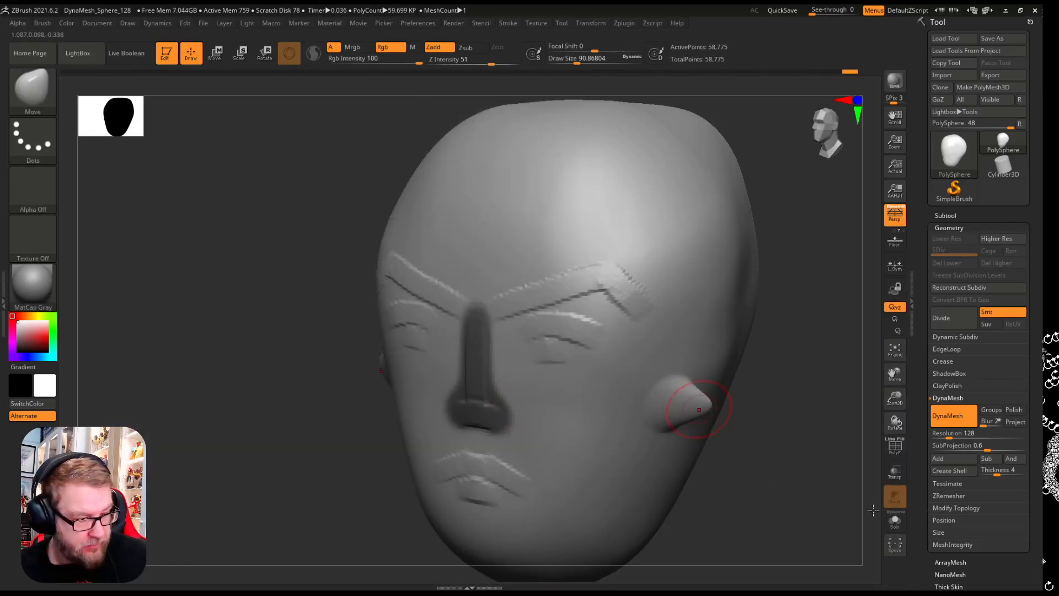
key("ctrl+z")
Invert the mask to leave only the nose editable and pull it forward in side view at draw size about 243.
left_click_drag(772, 420, 742, 417)
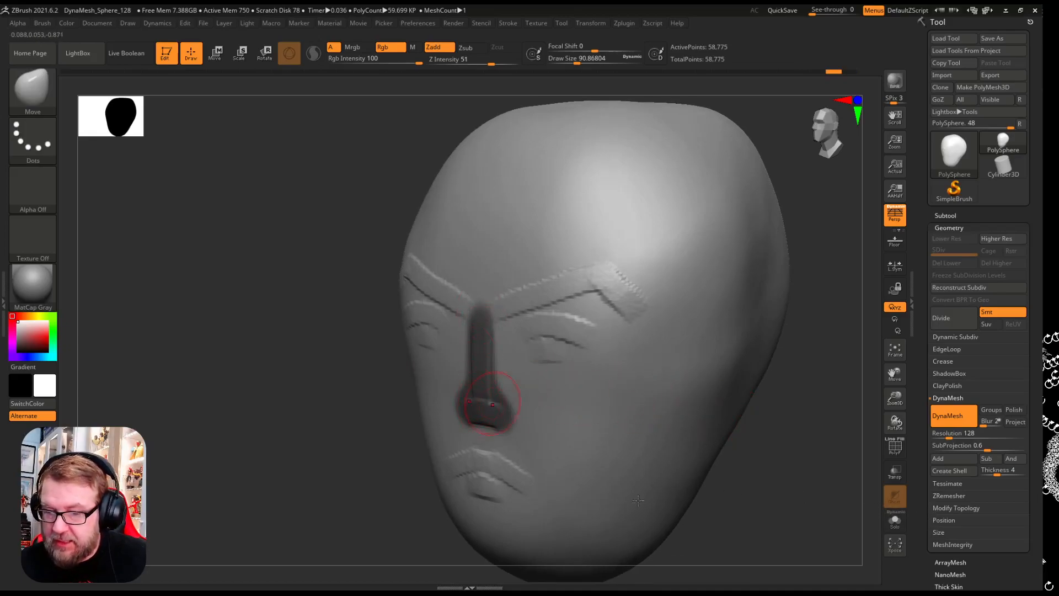
left_click_drag(777, 437, 744, 436)
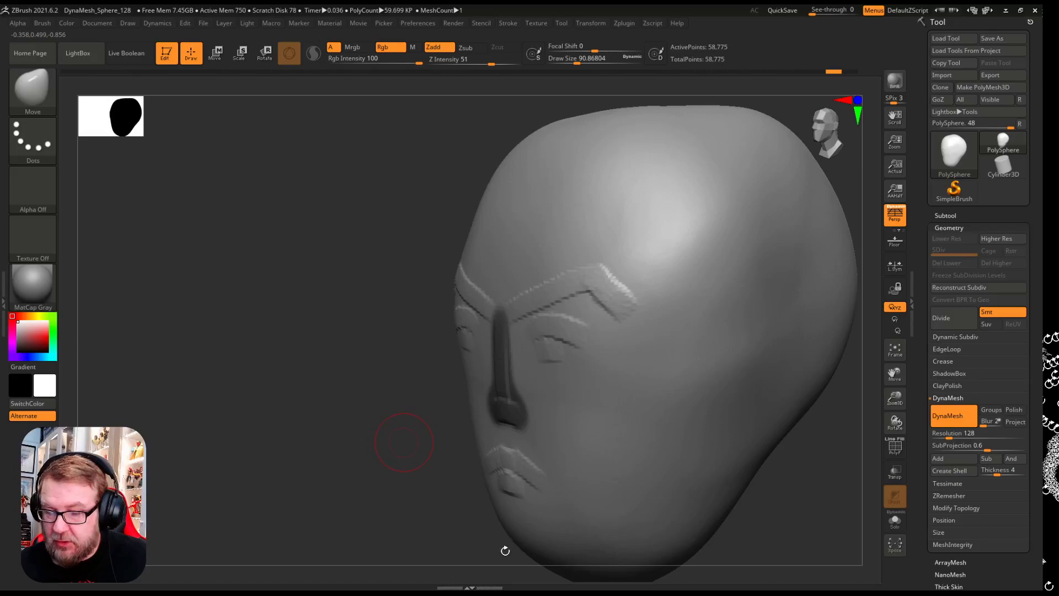
key("ctrl")
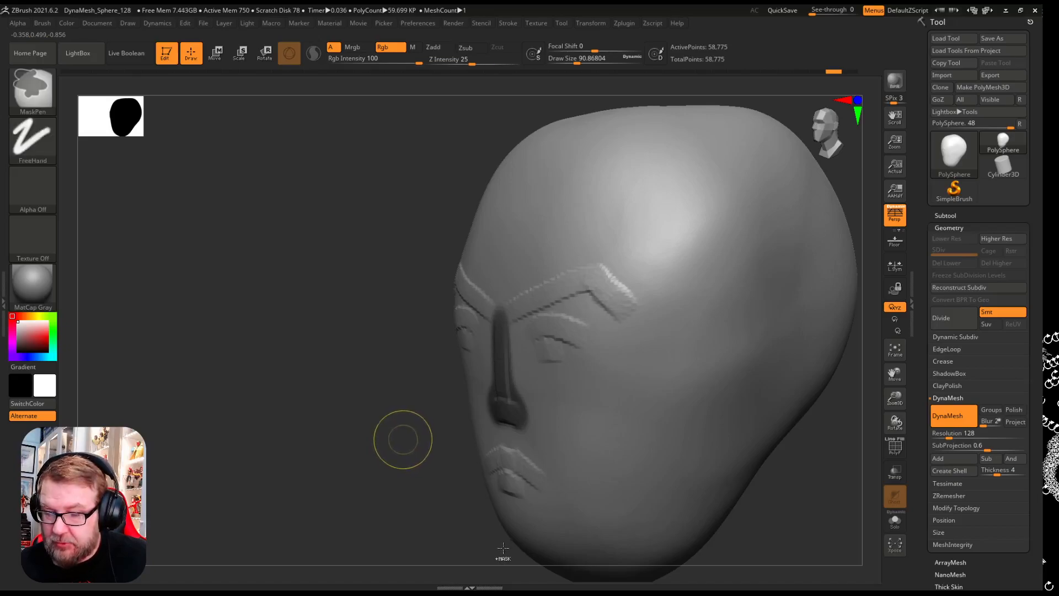
left_click(403, 440, "ctrl")
left_click_drag(797, 472, 744, 536)
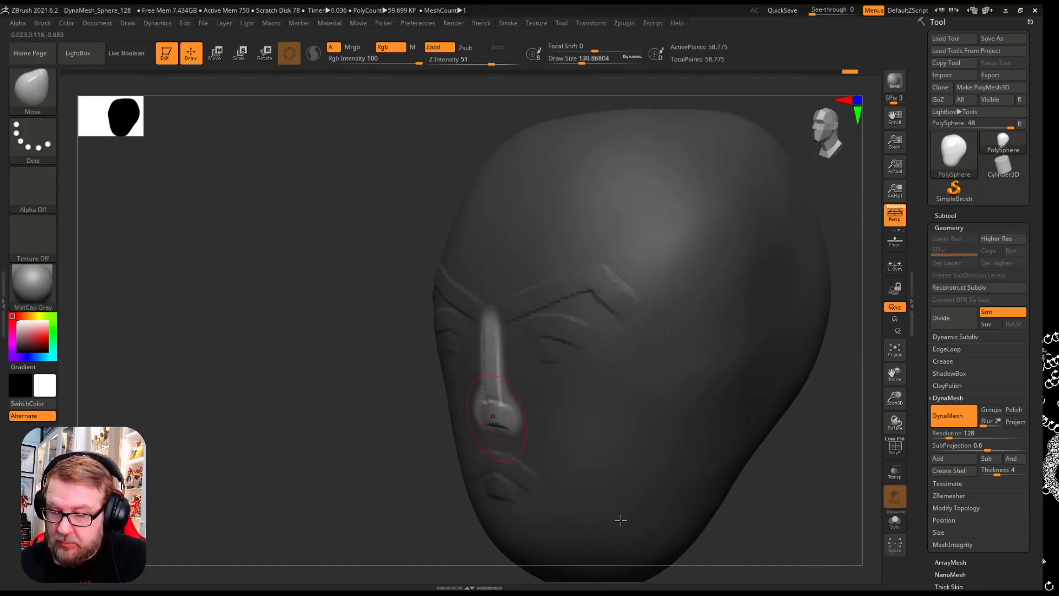
mouse_move(407, 446)
left_mouse_down()
mouse_move(675, 514)
mouse_move(630, 529)
left_mouse_up()
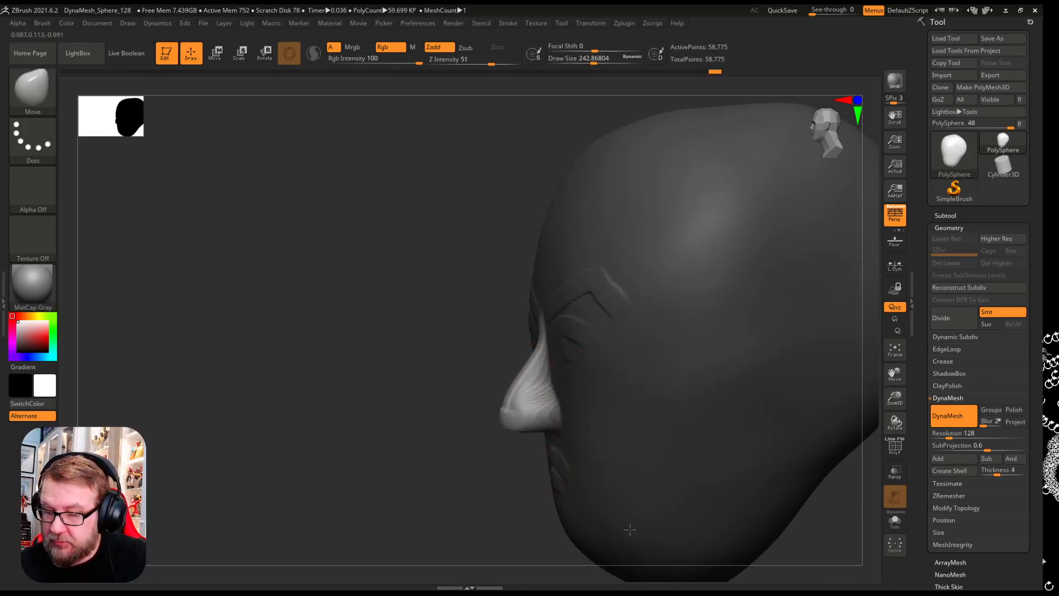
Inspect the nose's mesh with the polyframe and pull the bridge and tip slightly farther forward.
left_click(895, 447)
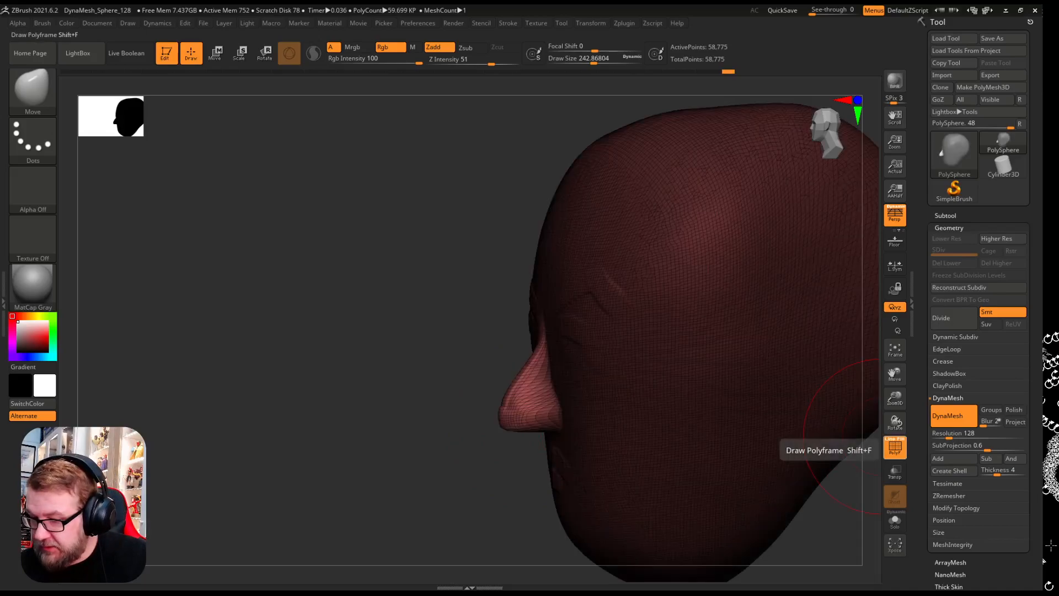
left_click(894, 447)
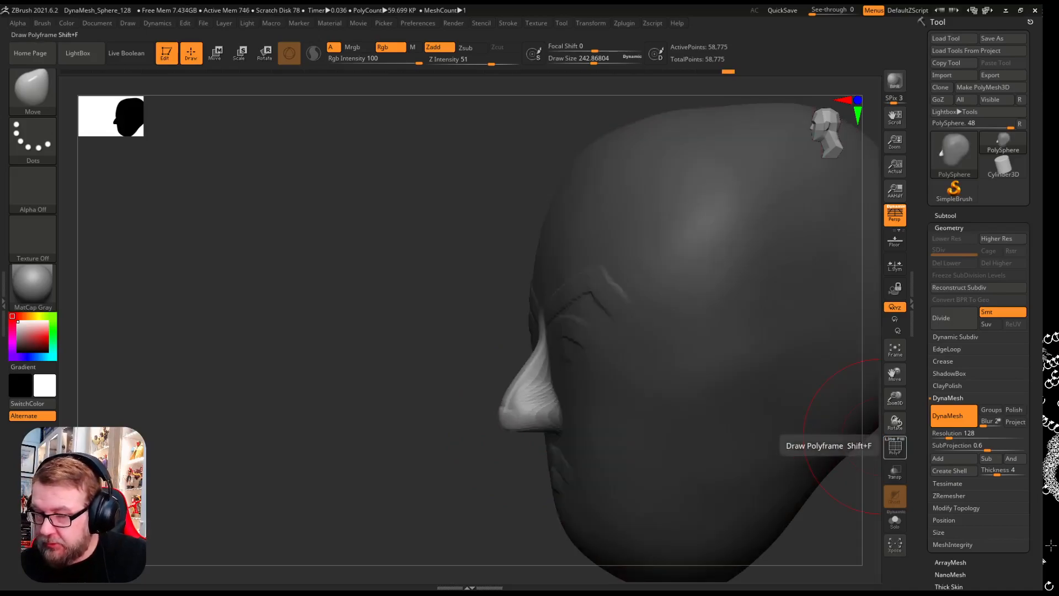
left_click_drag(539, 346, 529, 343)
left_click_drag(518, 415, 517, 448)
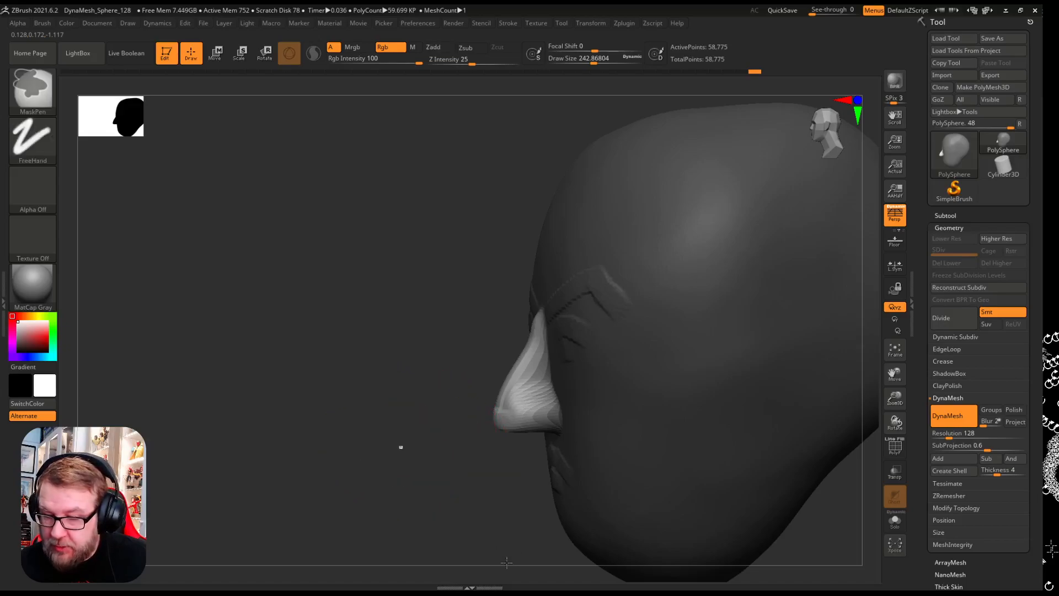
Clear the mask and remesh the head with DynaMesh at resolution 128, checking the new mesh with the polyframe.
left_click_drag(504, 560, 524, 575, "ctrl")
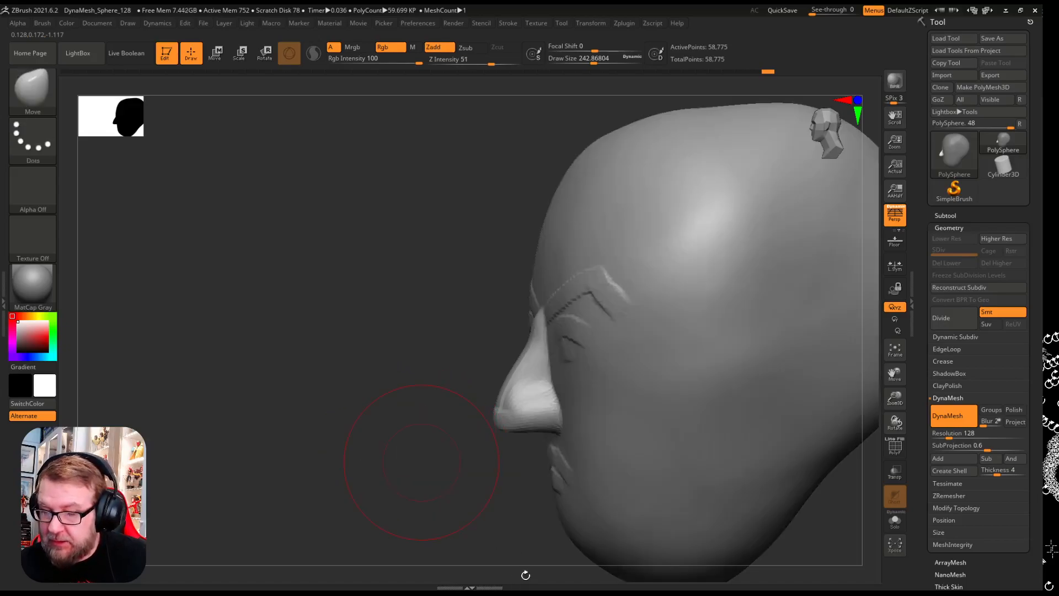
left_click(894, 446)
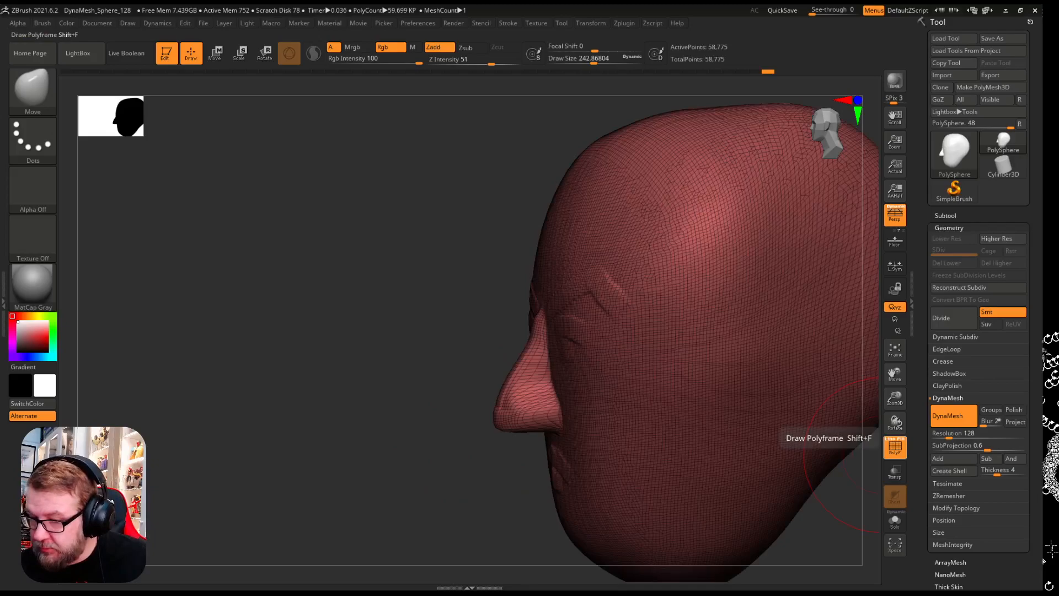
key("ctrl")
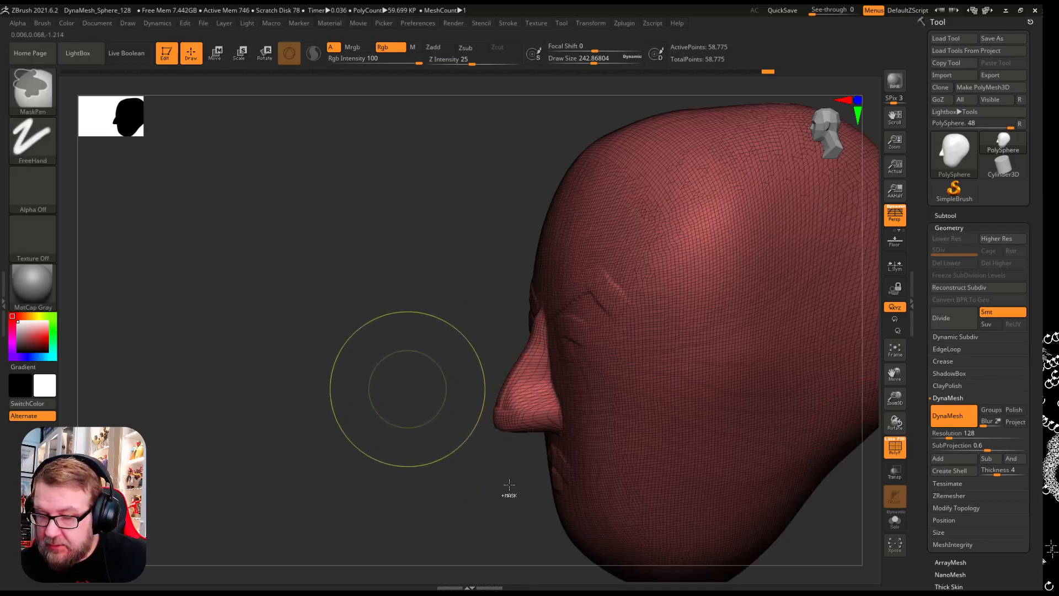
left_click_drag(406, 389, 449, 437, "ctrl")
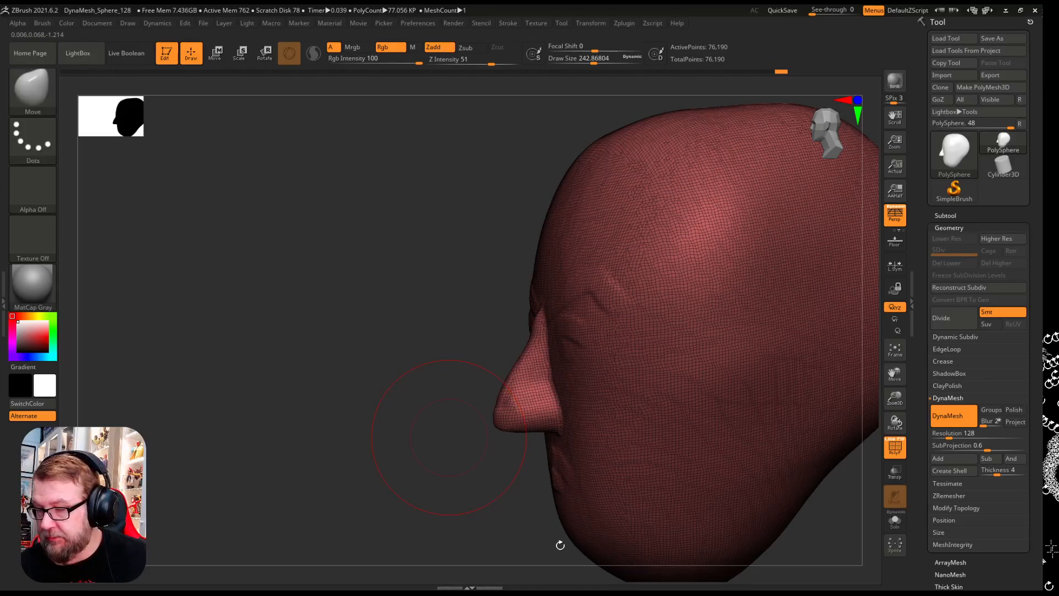
left_click_drag(428, 441, 464, 448)
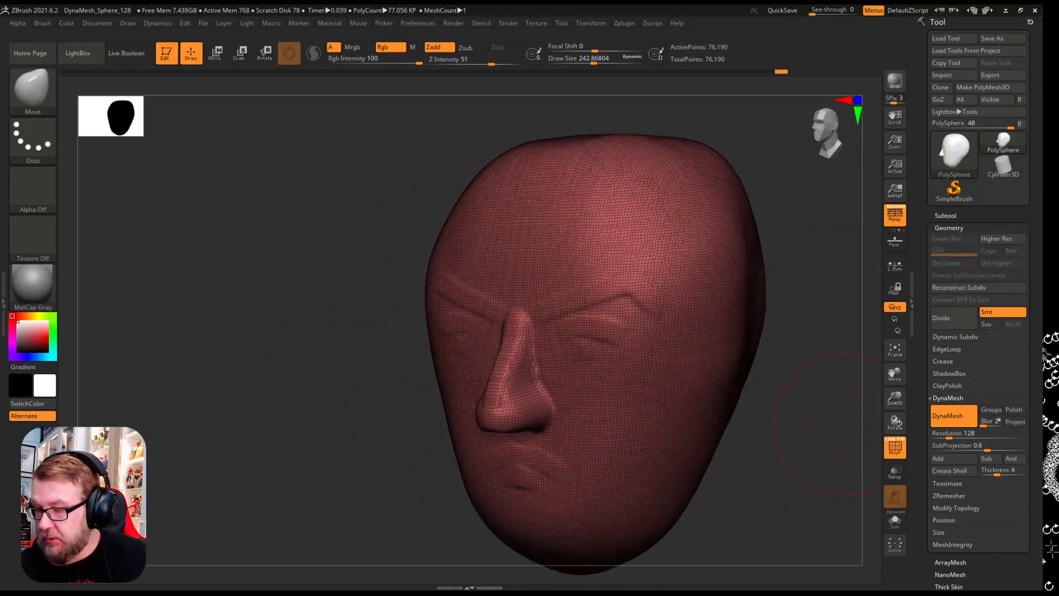
left_click(894, 447)
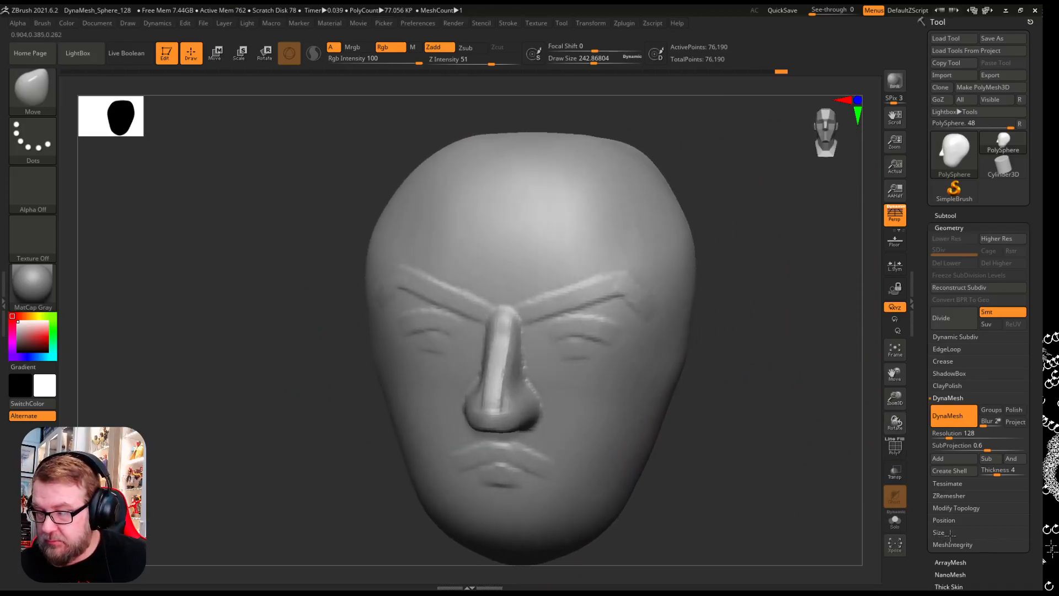
Reduce the draw size to about 71 and smooth the jagged side of the nose from the bridge downward.
left_click_drag(794, 500, 758, 503)
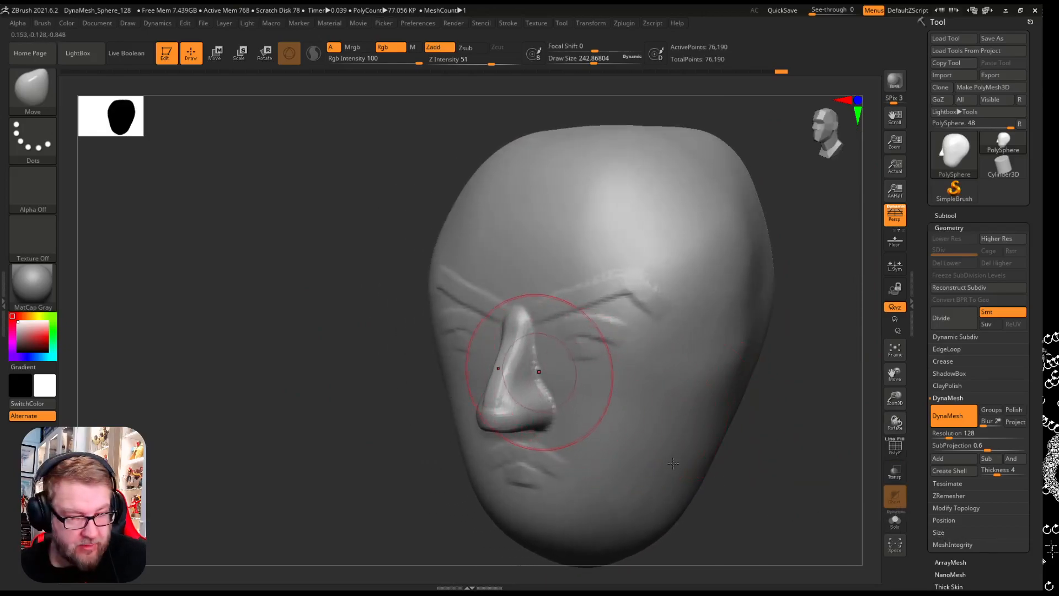
key("bracketleft")
key("bracketleft")
key("bracketleft")
key("bracketleft")
key("bracketleft")
key("bracketleft")
key("bracketleft")
key("bracketleft")
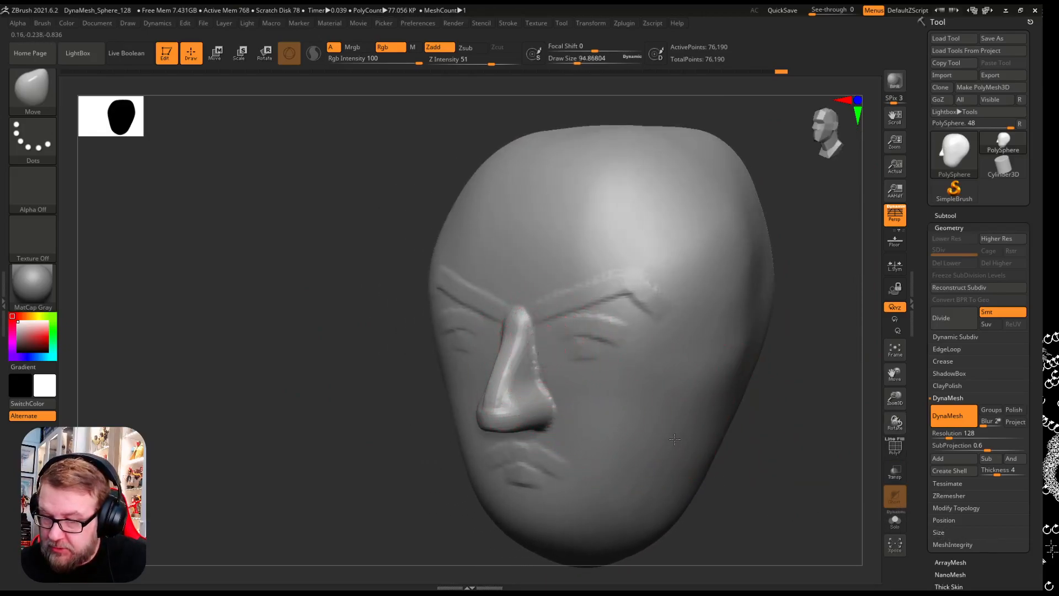
key("bracketleft")
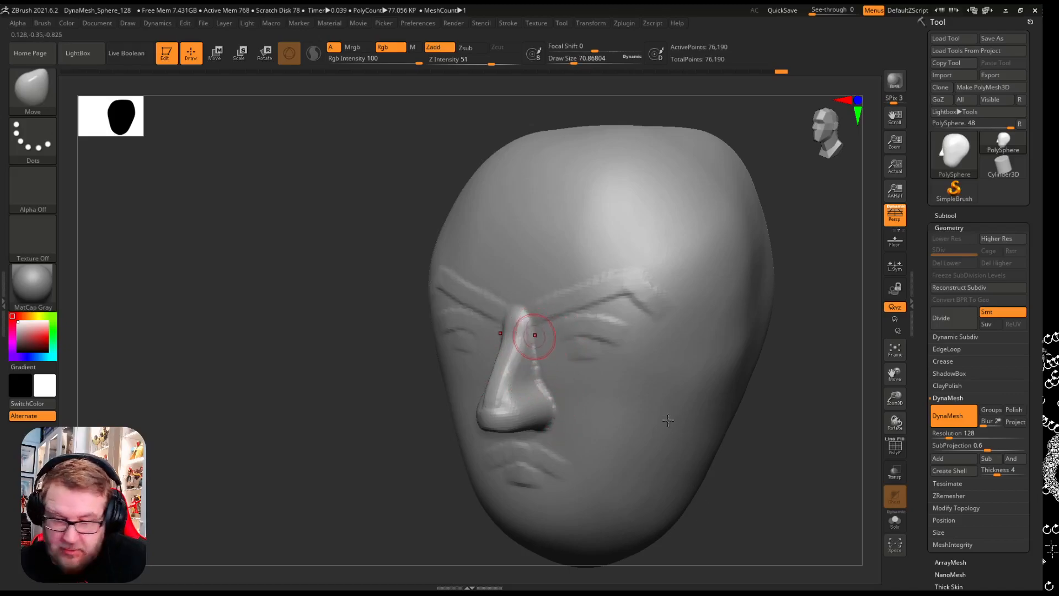
key("shift")
left_click_drag(534, 331, 533, 347, "shift")
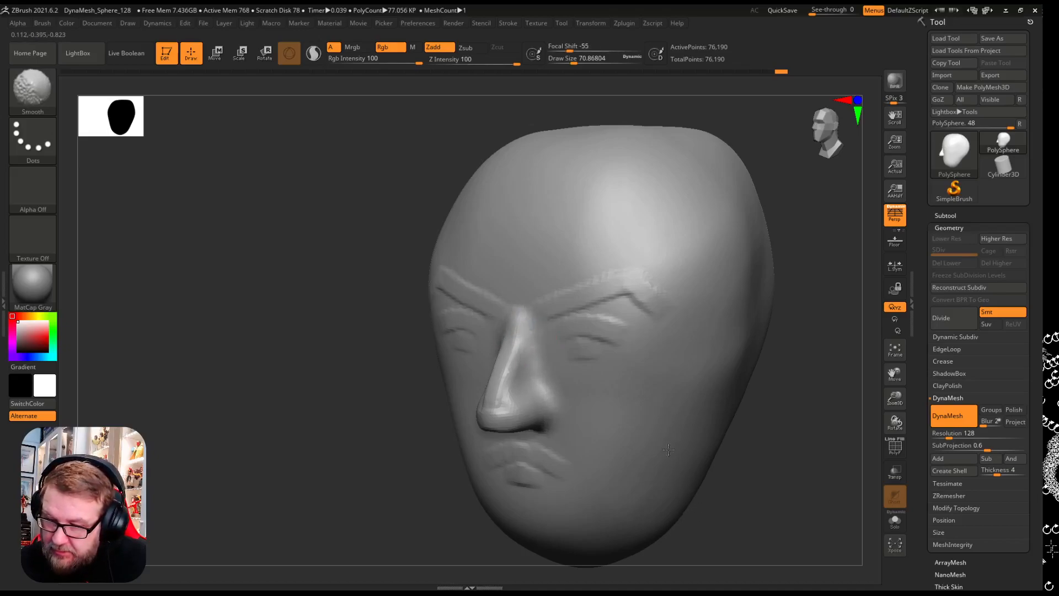
Reselect the Move brush and mask an oval area around each eye at draw size about 71.
left_click_drag(1032, 510, 942, 513)
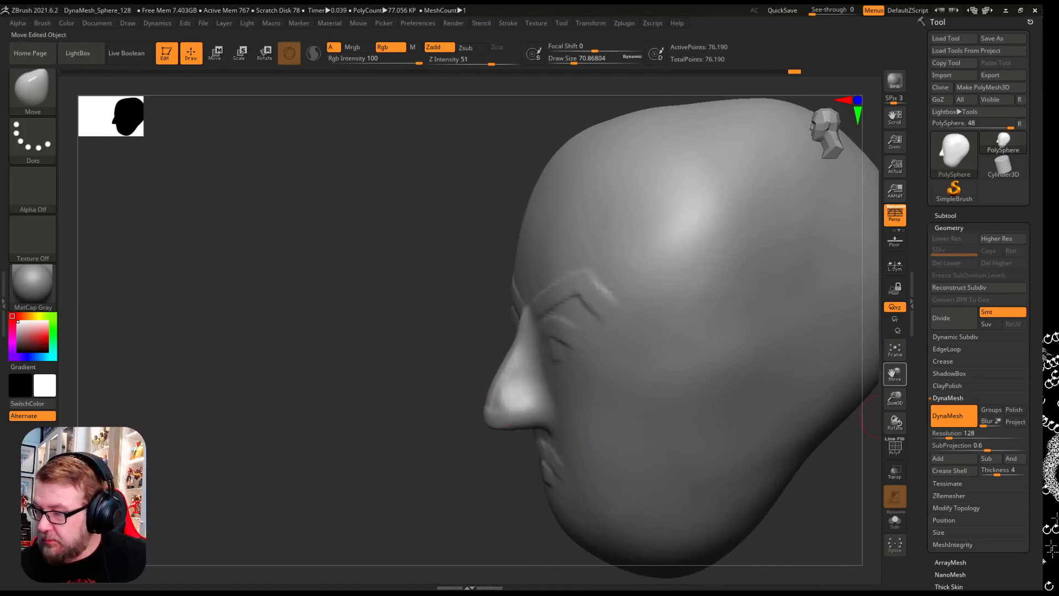
left_click_drag(898, 375, 801, 354)
left_click_drag(693, 381, 717, 373)
left_click_drag(787, 442, 773, 447)
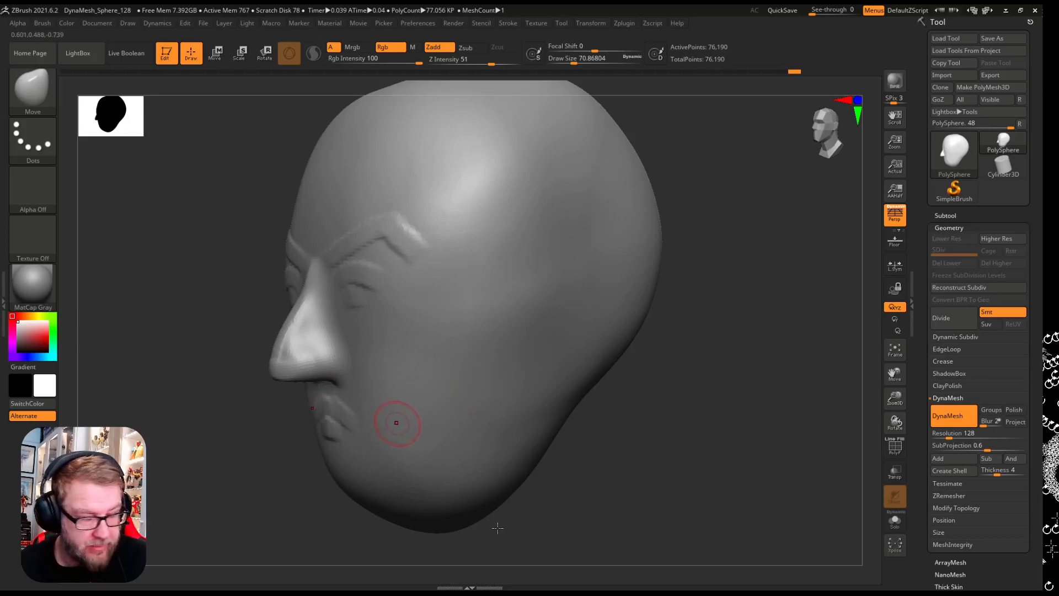
left_click_drag(802, 501, 609, 455)
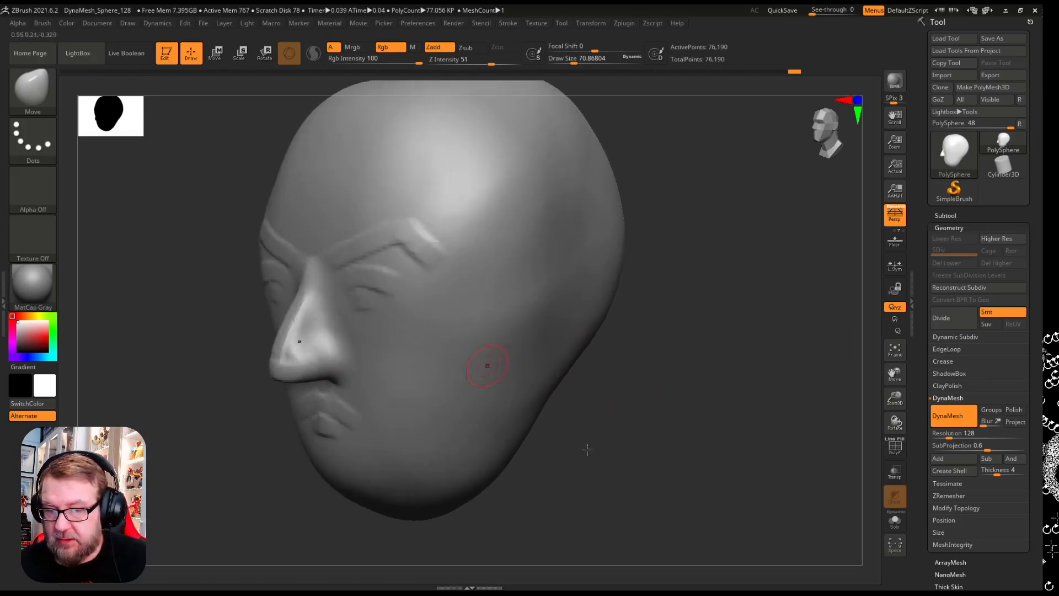
key("b")
key("m")
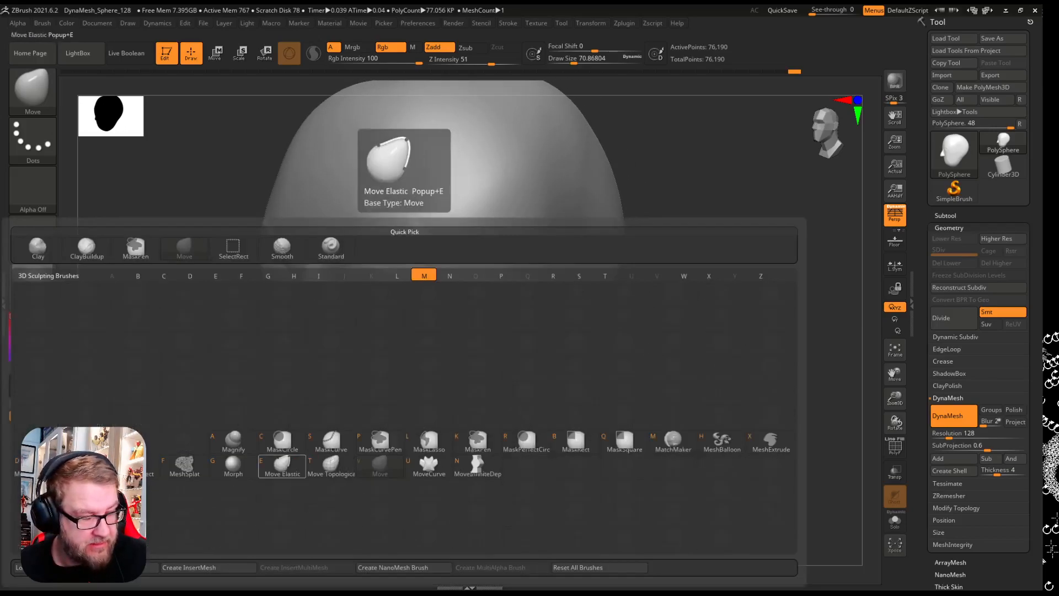
key("v")
left_click_drag(724, 436, 528, 437)
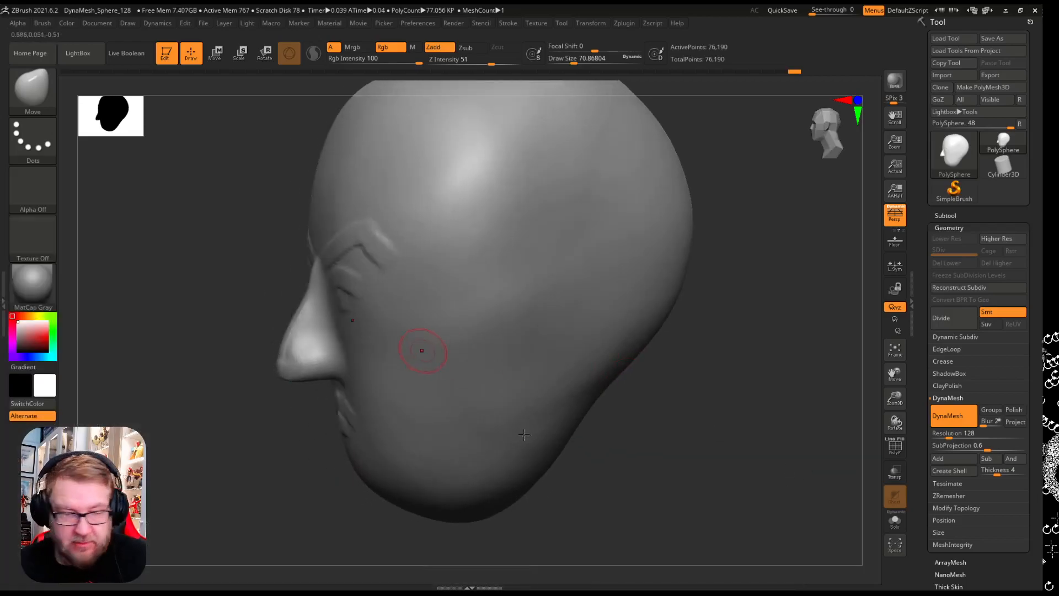
left_click_drag(832, 470, 663, 427)
key("ctrl")
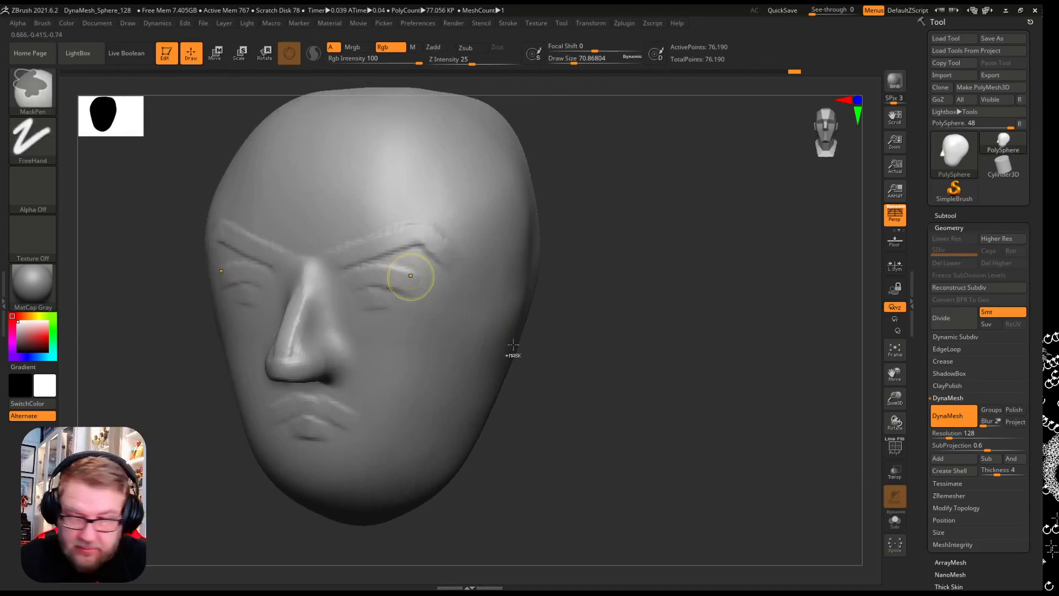
mouse_move(356, 292)
left_mouse_down("ctrl")
mouse_move(381, 317)
mouse_move(435, 292)
mouse_move(386, 265)
mouse_move(364, 303)
mouse_move(381, 279)
mouse_move(394, 290)
left_mouse_up("ctrl")
left_click_drag(359, 295, 395, 314, "ctrl")
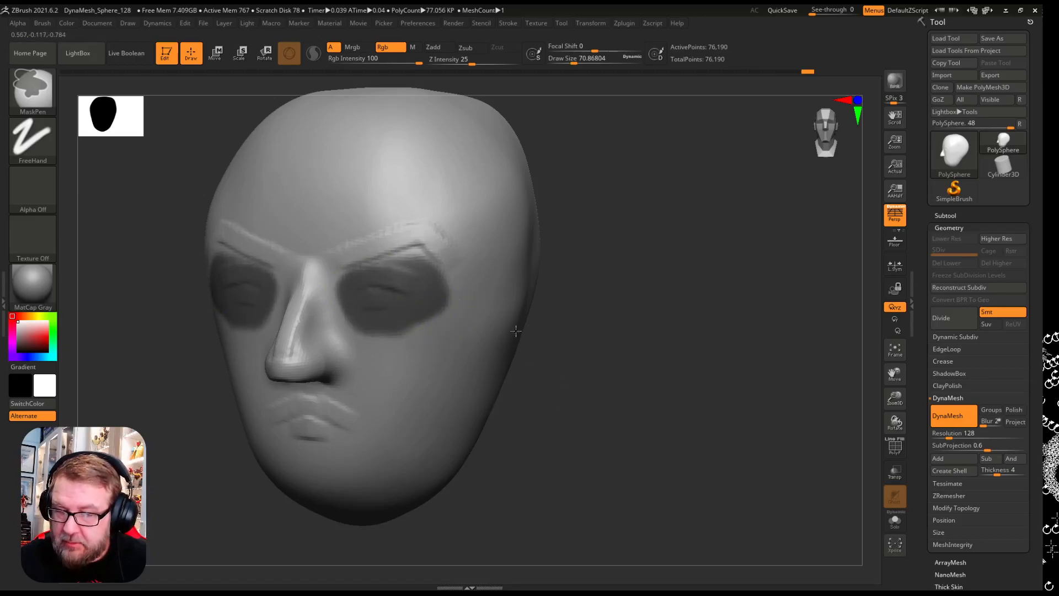
Invert the mask to leave only the eye areas editable and push them into the head as sockets with the Move brush.
left_click_drag(763, 394, 586, 319)
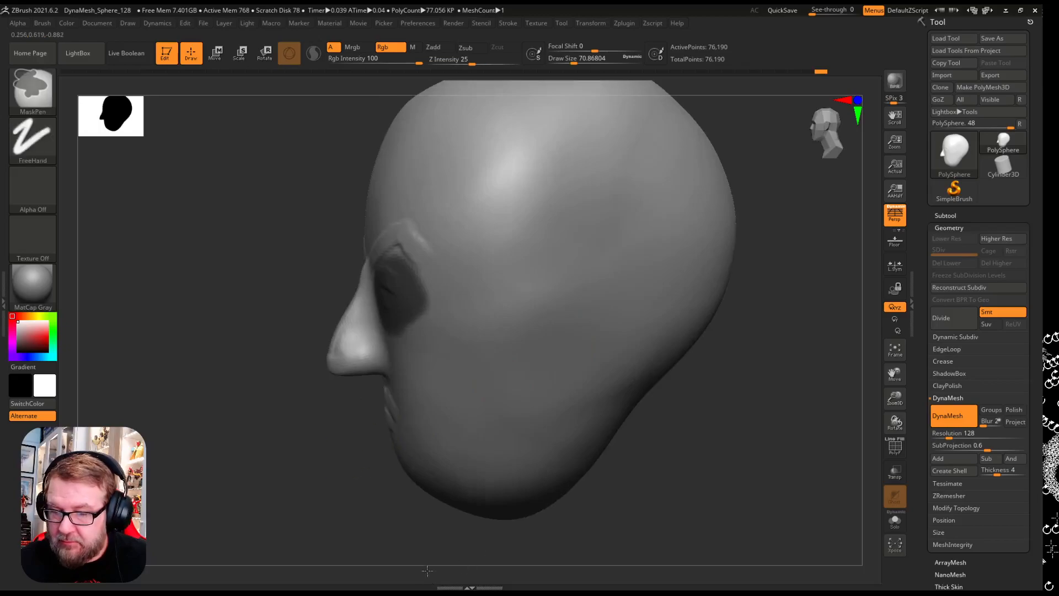
left_click(427, 570, "ctrl")
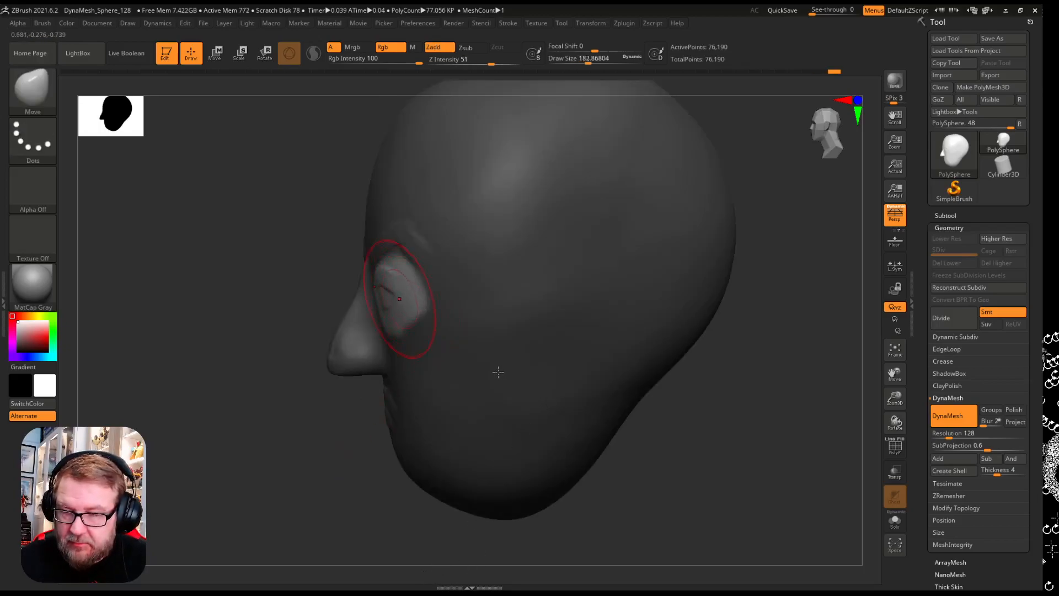
key("]")
left_click_drag(486, 372, 511, 368)
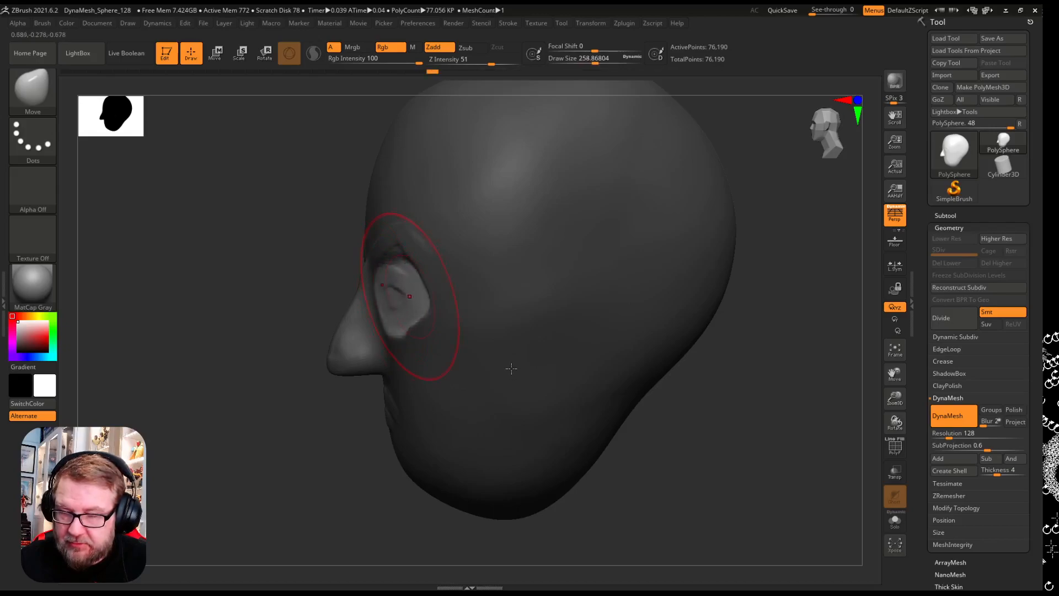
left_click_drag(487, 369, 496, 365)
key("[")
left_click_drag(342, 534, 400, 525)
left_click_drag(595, 431, 693, 437)
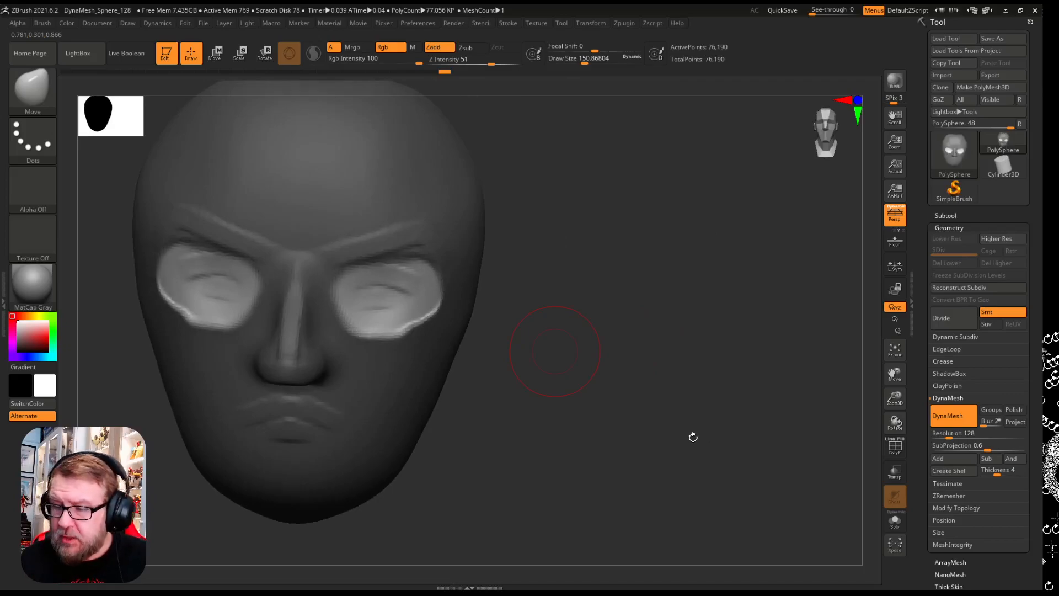
left_click_drag(788, 431, 800, 454)
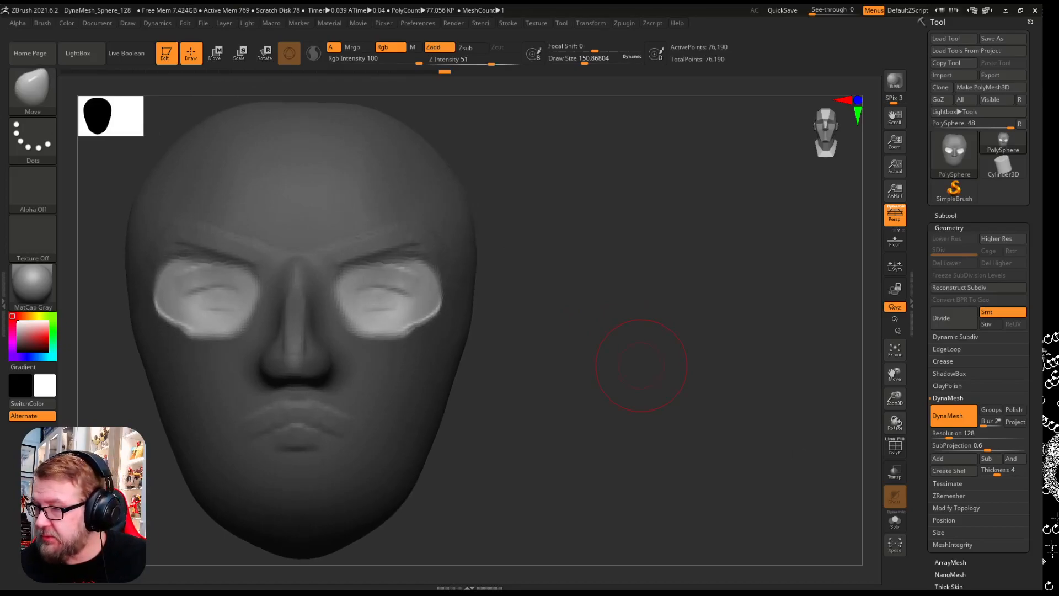
Expand the subtool list, clear the mask from the head and smooth the rims of the eye sockets.
left_click(946, 215)
left_click(1002, 507)
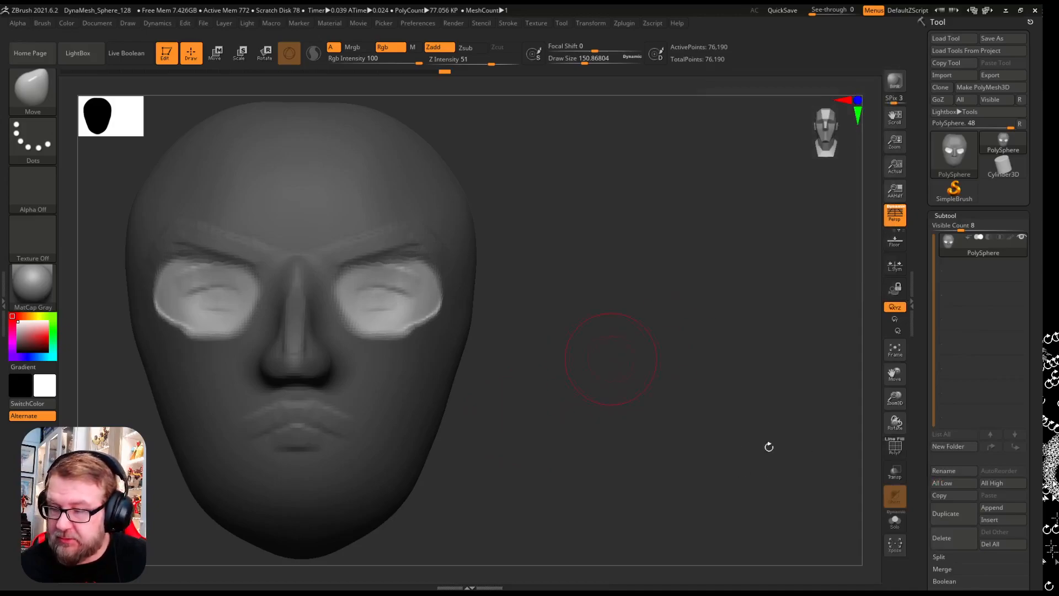
left_click_drag(801, 446, 748, 473)
left_click(765, 492, "ctrl")
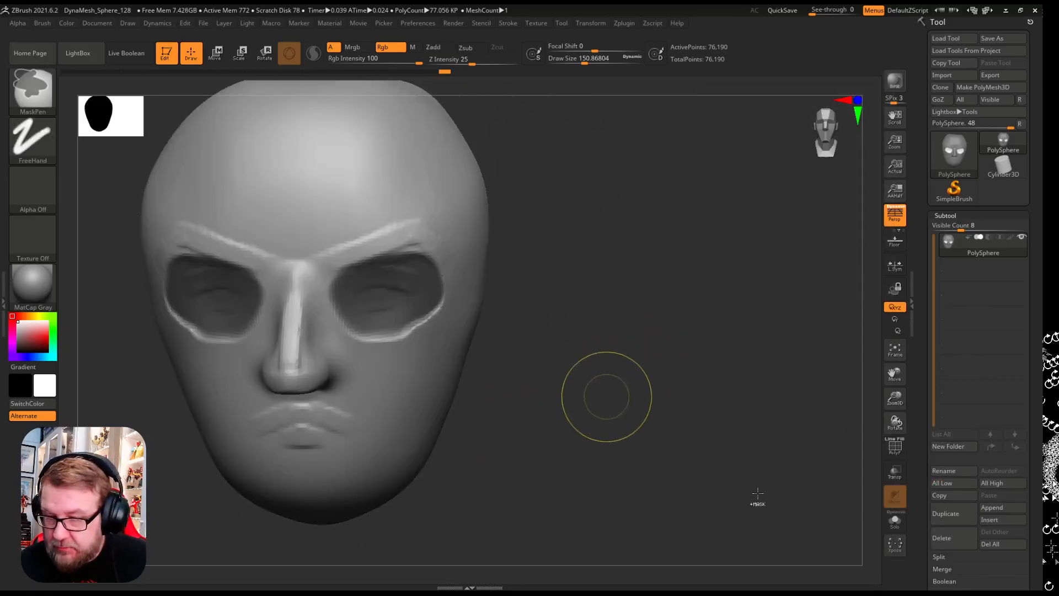
left_click_drag(730, 464, 768, 491, "ctrl")
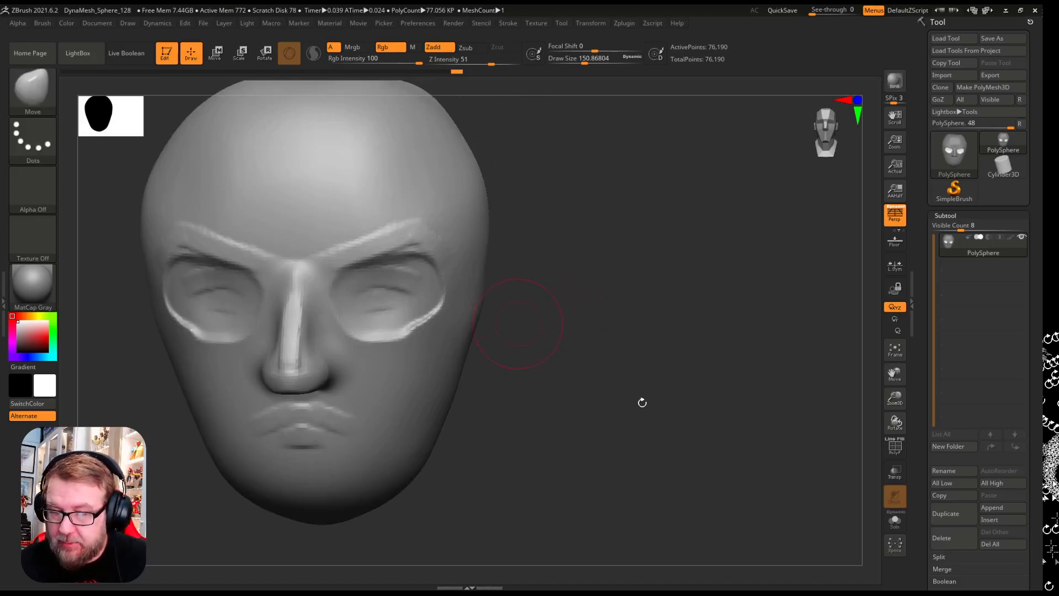
key("shift")
mouse_move(437, 269)
left_mouse_down("shift")
mouse_move(359, 329)
mouse_move(445, 282)
mouse_move(440, 298)
left_mouse_up("shift")
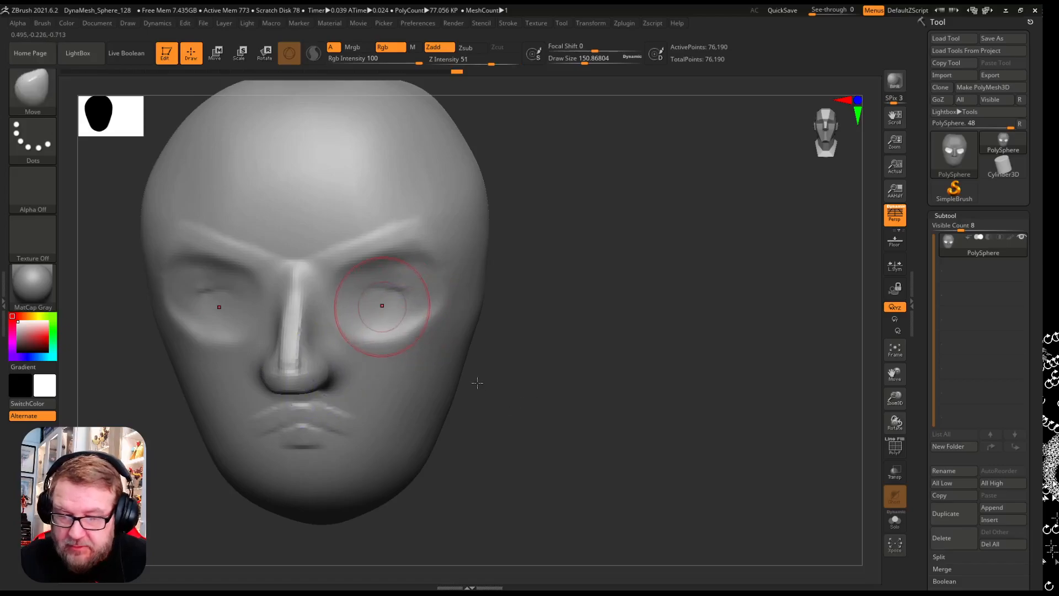
Switch to the ClayBuildup brush at draw size about 55 and build up arched upper eyelids in the sockets.
key("b")
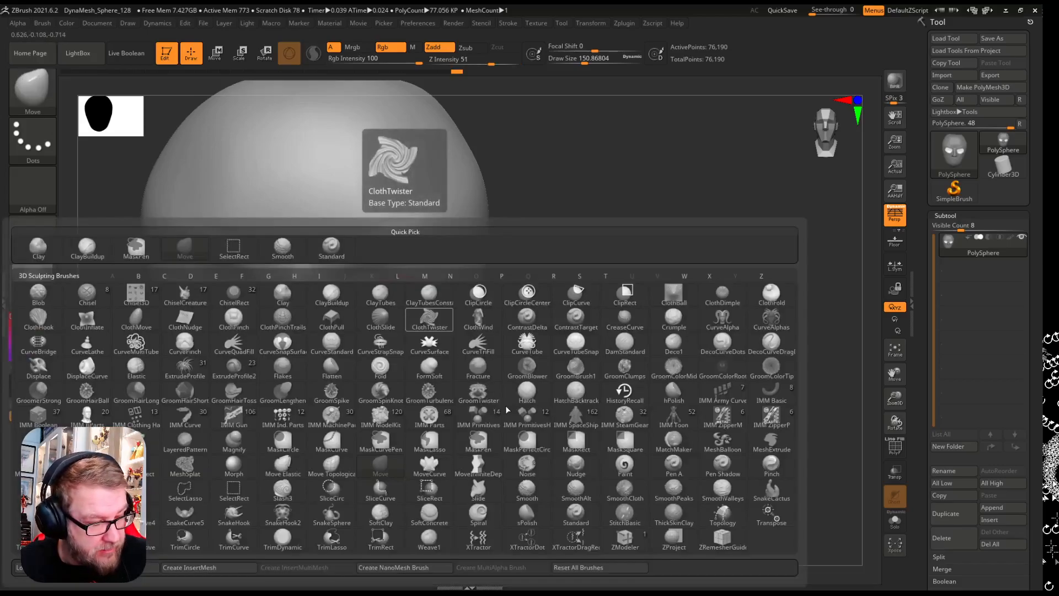
key("c")
key("b")
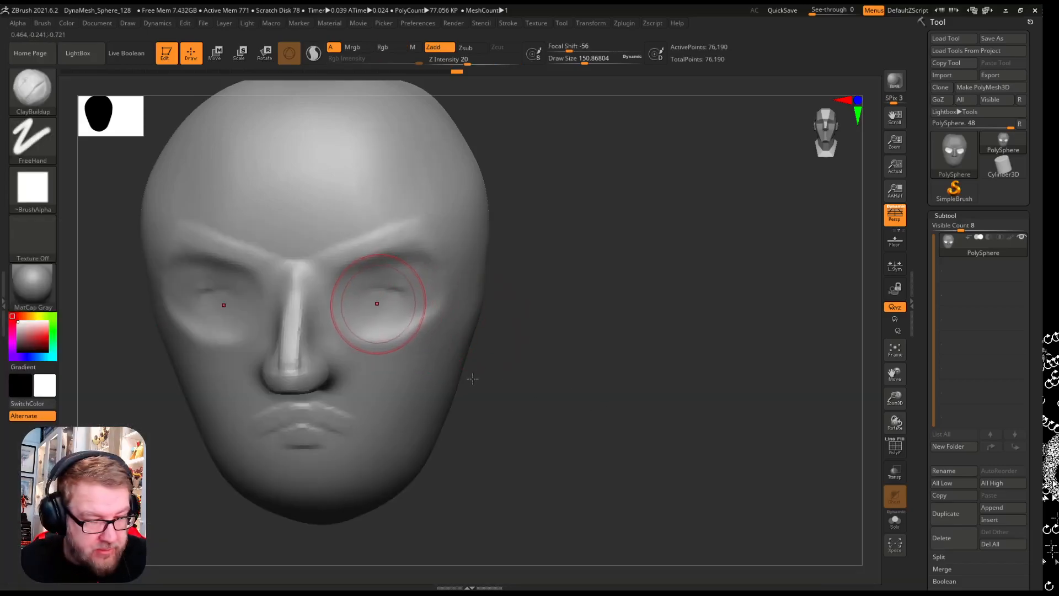
key("bracketleft")
key("bracketleft")
key("bracketleft")
key("bracketleft")
key("bracketleft")
key("bracketleft")
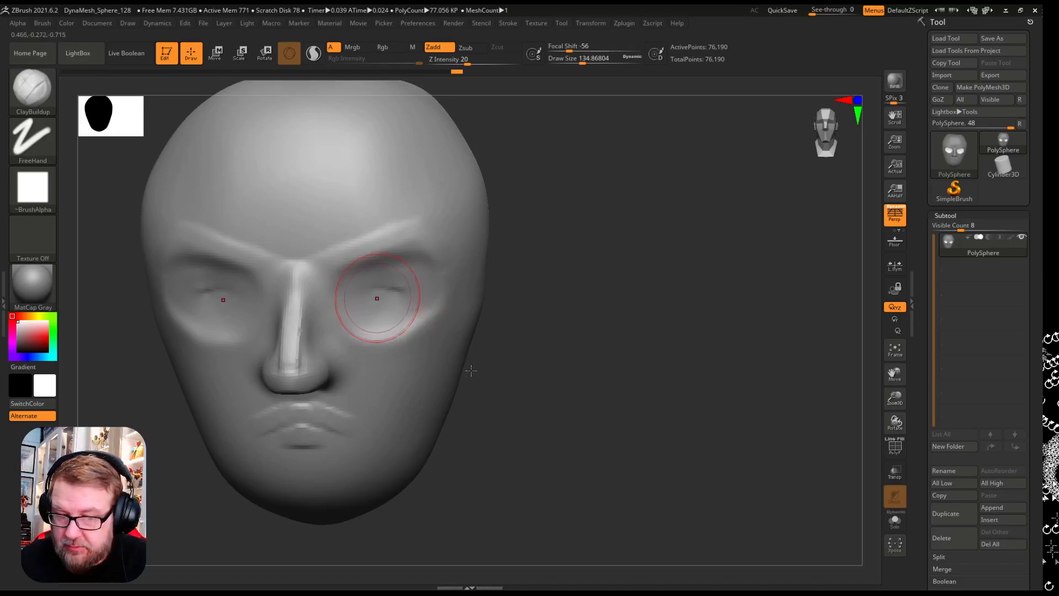
key("bracketleft")
key("bracketleft")
key("bracketleft")
key("bracketleft")
key("bracketleft")
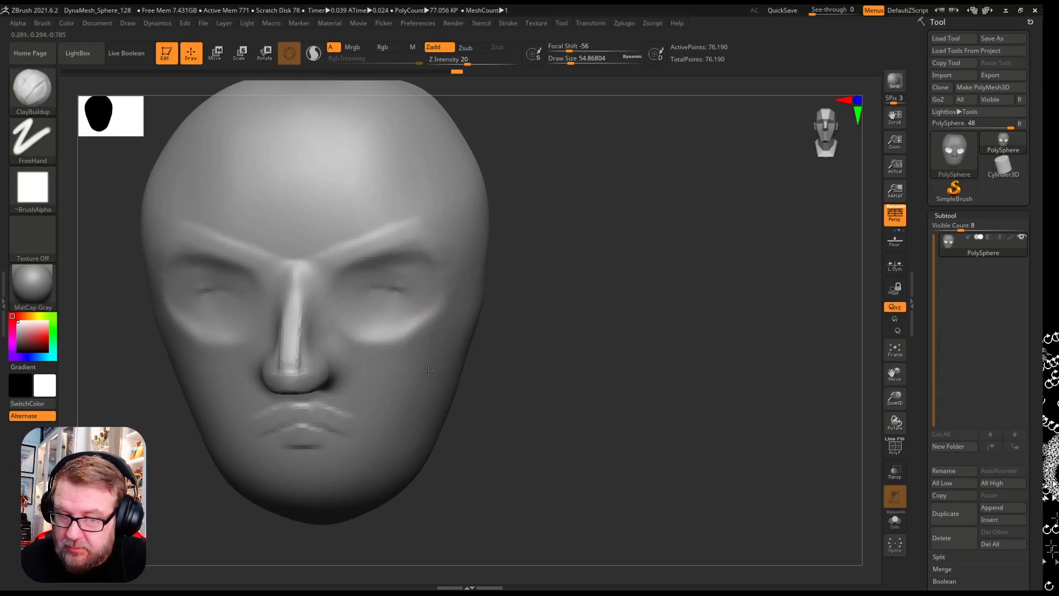
mouse_move(353, 288)
left_mouse_down()
mouse_move(395, 274)
mouse_move(427, 295)
left_mouse_up()
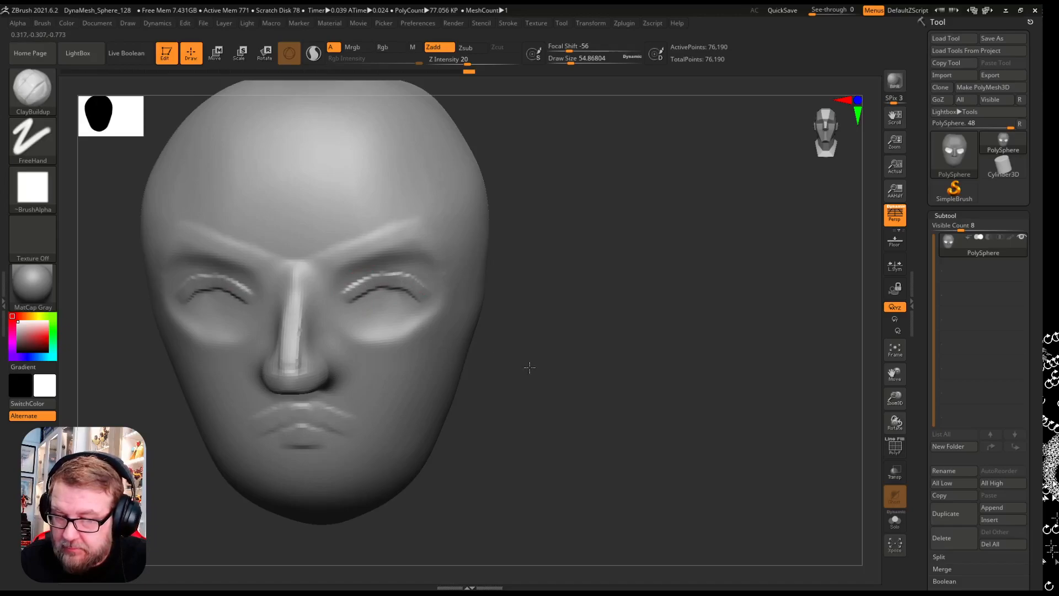
Build up the lower eyelids and the wings of the nose with ClayBuildup.
mouse_move(353, 311)
left_mouse_down()
mouse_move(408, 312)
mouse_move(373, 310)
left_mouse_up()
left_click_drag(641, 349, 529, 283)
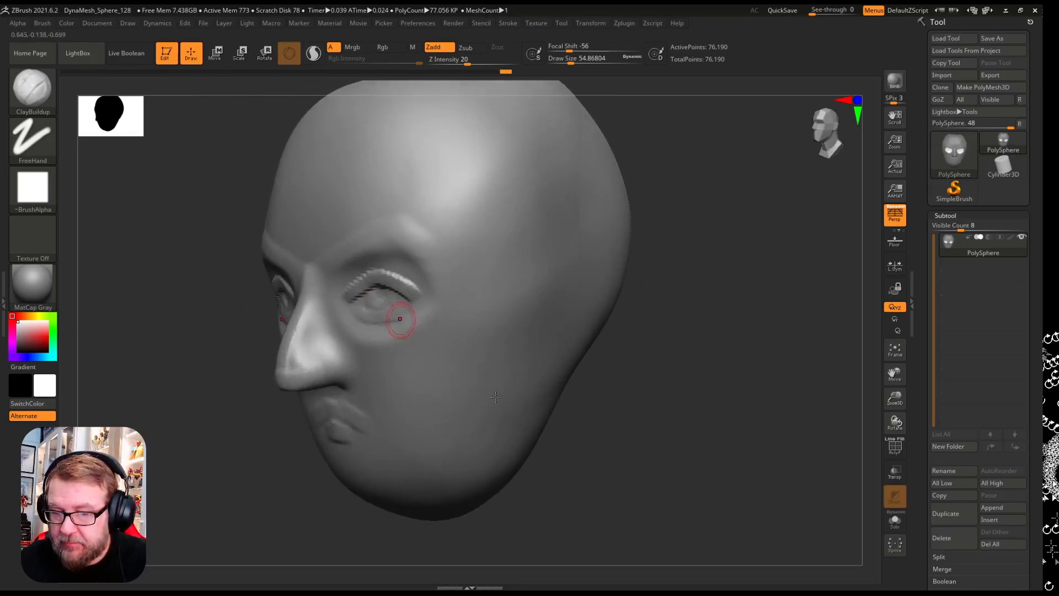
left_click_drag(422, 307, 397, 332)
mouse_move(342, 351)
left_mouse_down()
mouse_move(333, 356)
mouse_move(341, 369)
left_mouse_up()
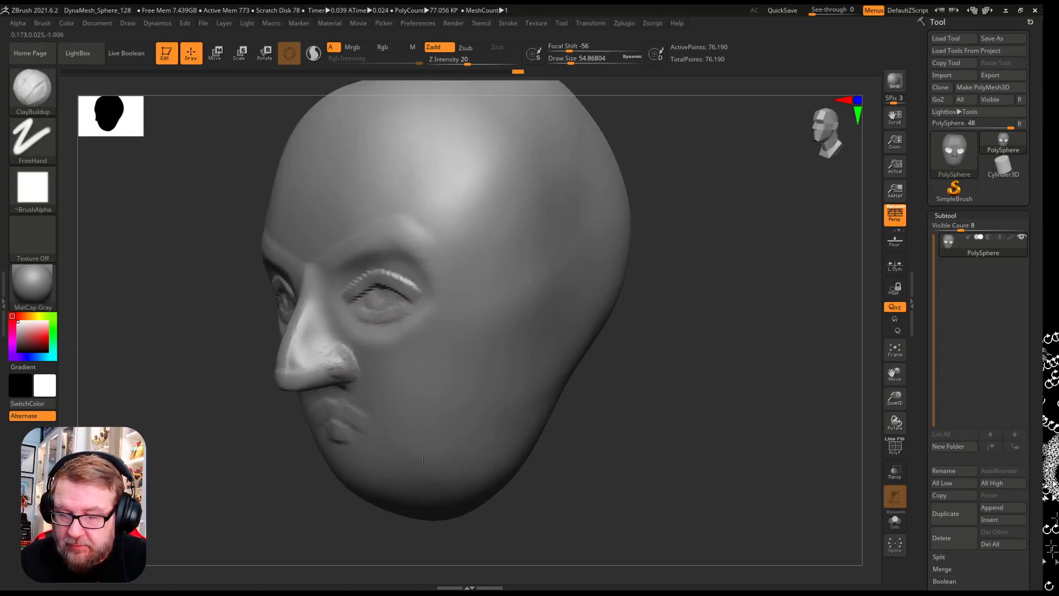
Try building ear lumps on the sides of the face, check the mesh with the polyframe, and undo the lumps.
mouse_move(481, 313)
left_mouse_down()
mouse_move(454, 354)
mouse_move(478, 325)
left_mouse_up()
mouse_move(642, 317)
left_mouse_down()
mouse_move(709, 314)
mouse_move(676, 313)
mouse_move(646, 338)
left_mouse_up()
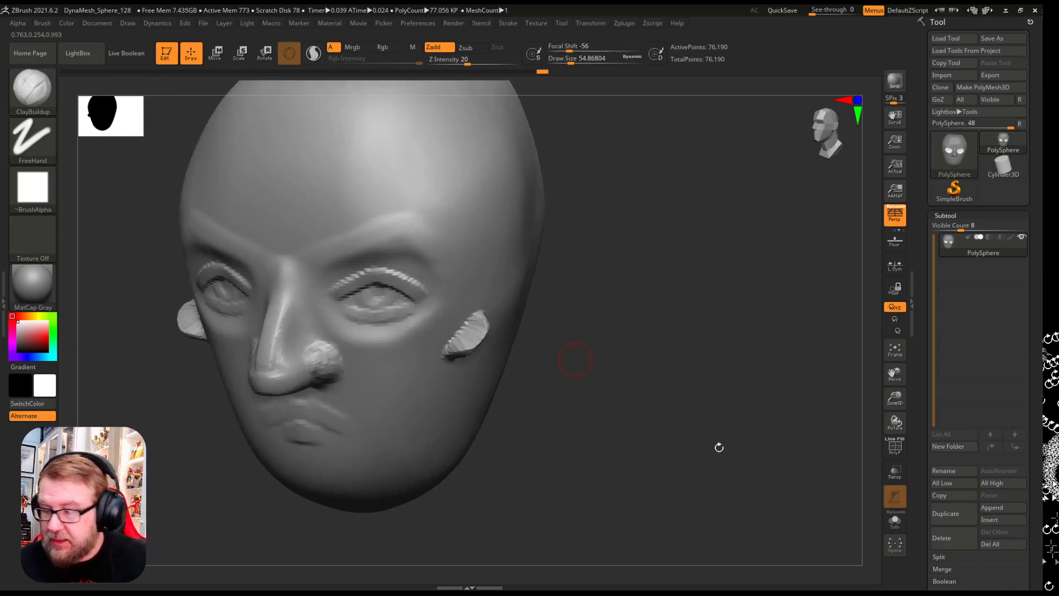
key("shift+f")
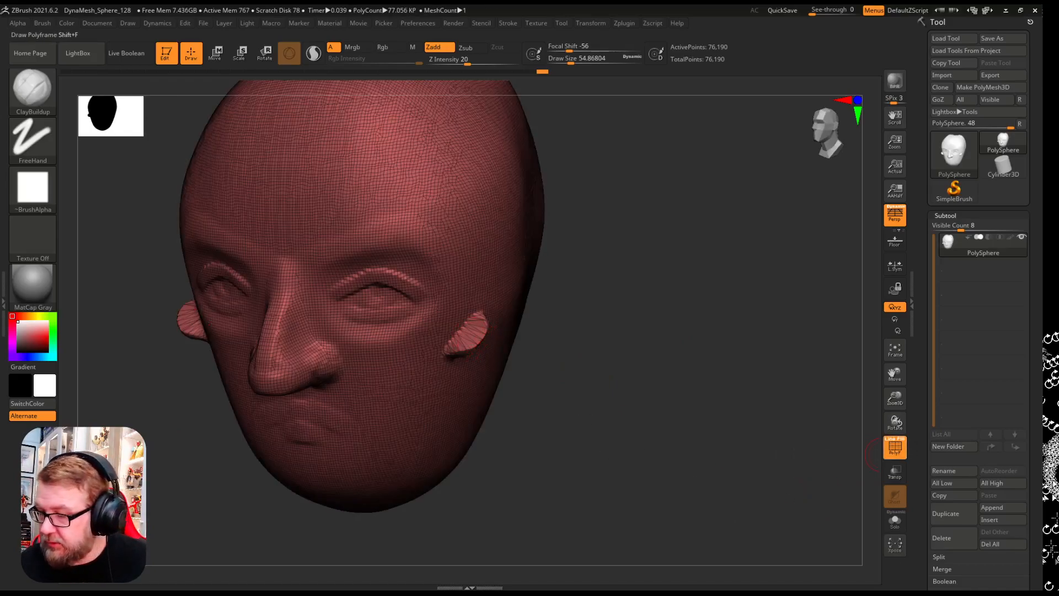
left_click(894, 447)
left_click_drag(772, 423, 770, 432)
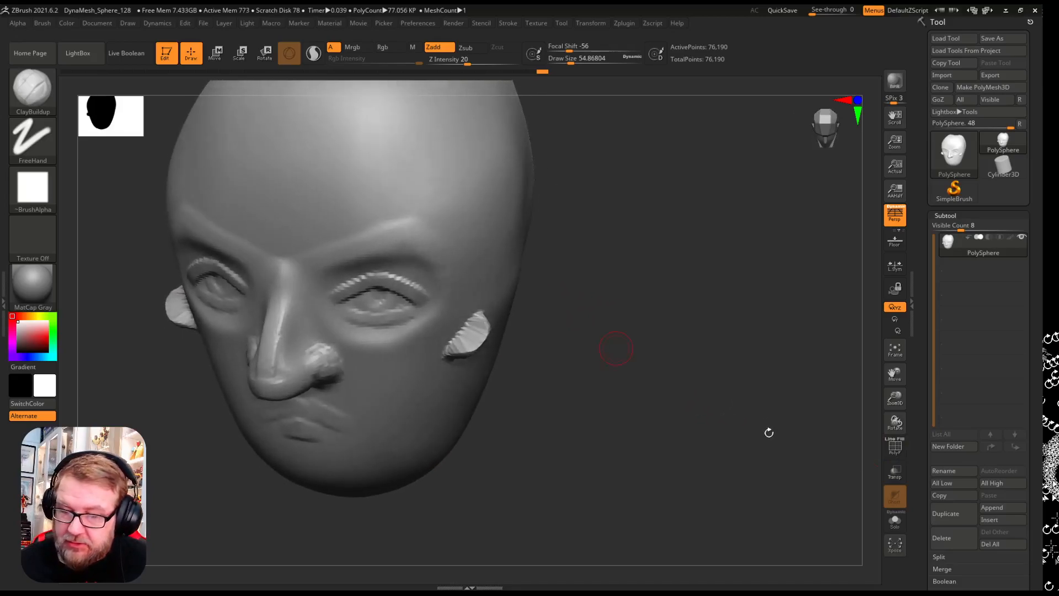
key("ctrl")
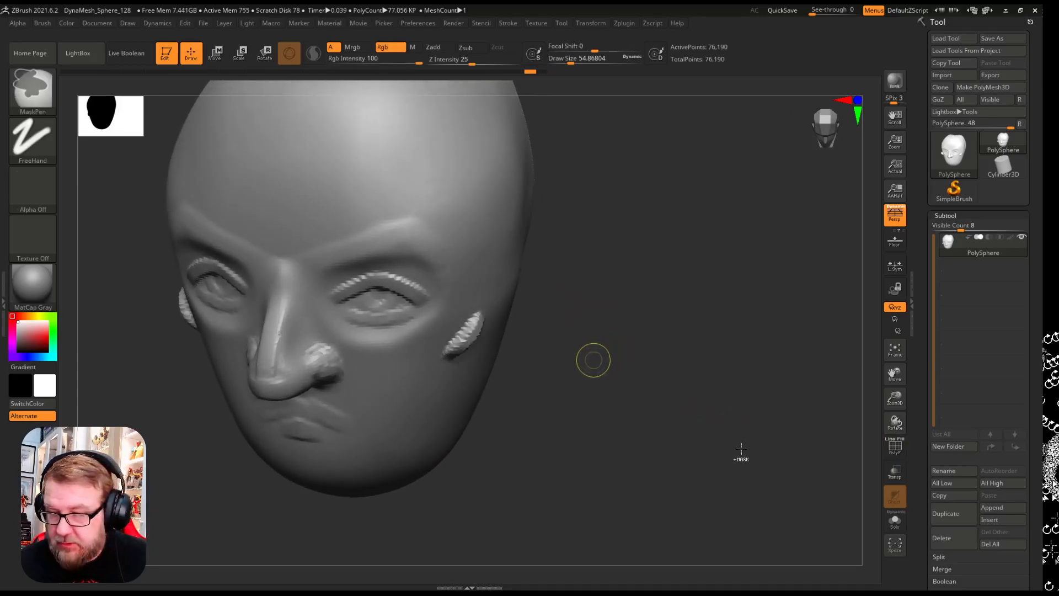
left_click_drag(739, 440, 724, 423)
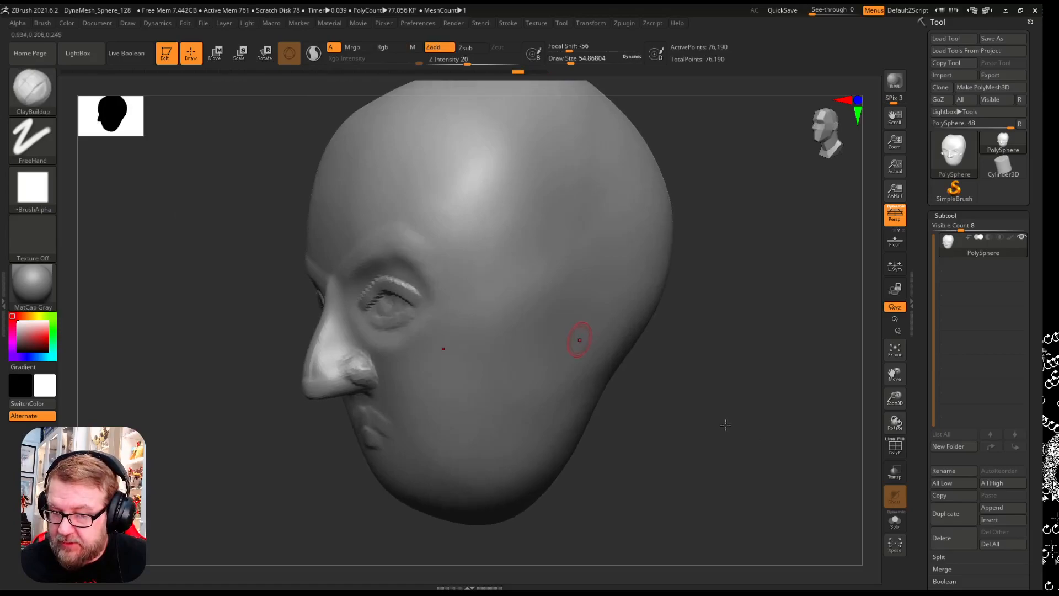
Try a vertical ClayBuildup stroke for the ear farther back on the side of the head and undo it.
mouse_move(546, 291)
left_mouse_down()
mouse_move(580, 251)
mouse_move(611, 340)
mouse_move(545, 356)
left_mouse_up()
mouse_move(827, 446)
left_mouse_down()
mouse_move(811, 450)
mouse_move(830, 454)
left_mouse_up()
key("ctrl")
key("ctrl+z")
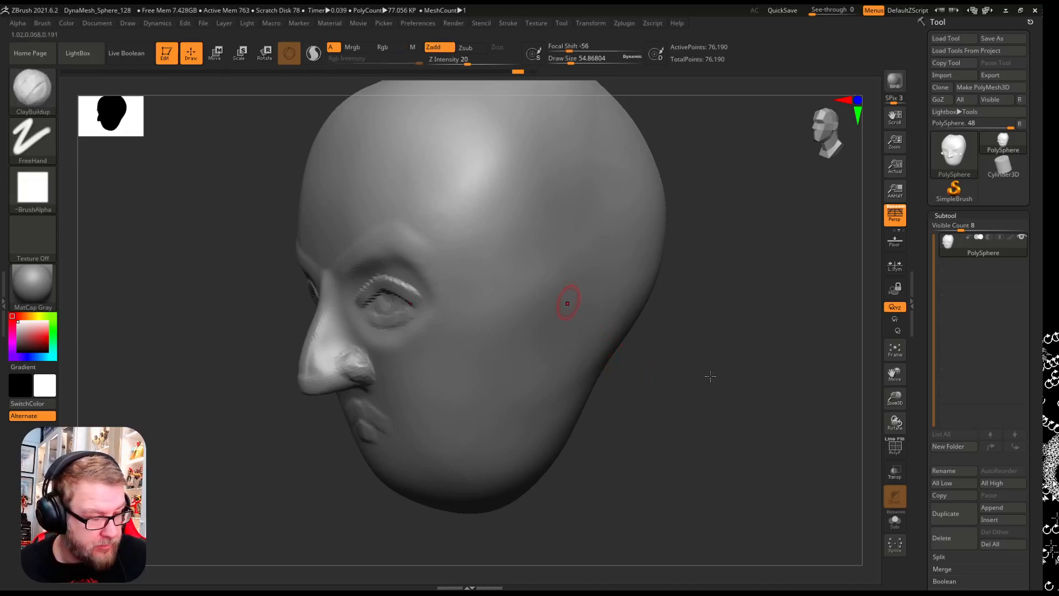
Mask an ear-shaped area on the side of the head at draw size about 55 and fill it in completely.
mouse_move(546, 294)
left_mouse_down("ctrl")
mouse_move(597, 277)
mouse_move(563, 365)
mouse_move(551, 358)
mouse_move(568, 282)
mouse_move(579, 342)
left_mouse_up("ctrl")
left_click_drag(571, 253, 543, 292, "ctrl")
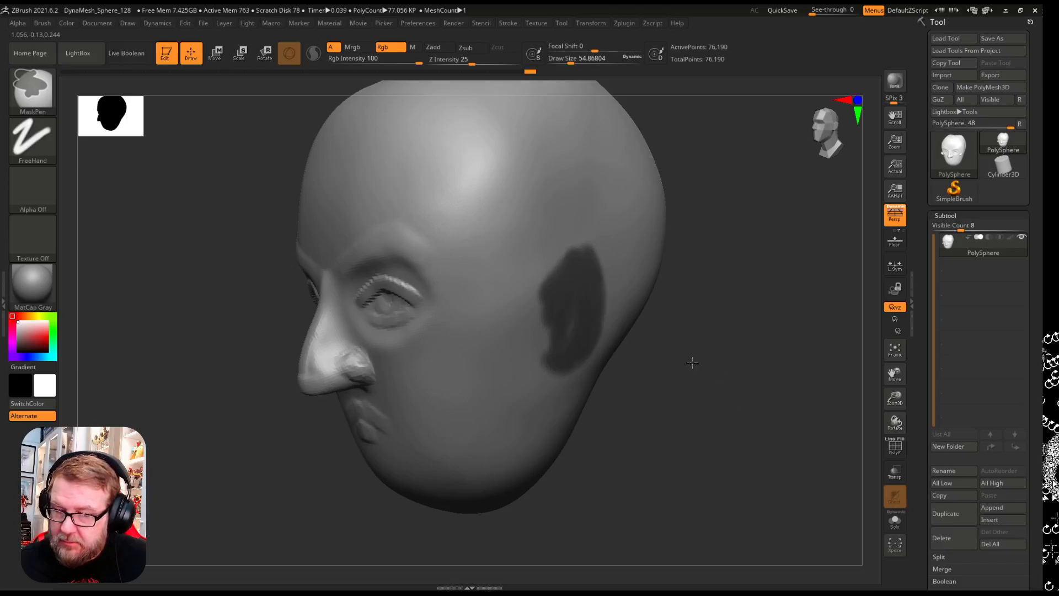
left_click_drag(581, 254, 586, 352, "ctrl")
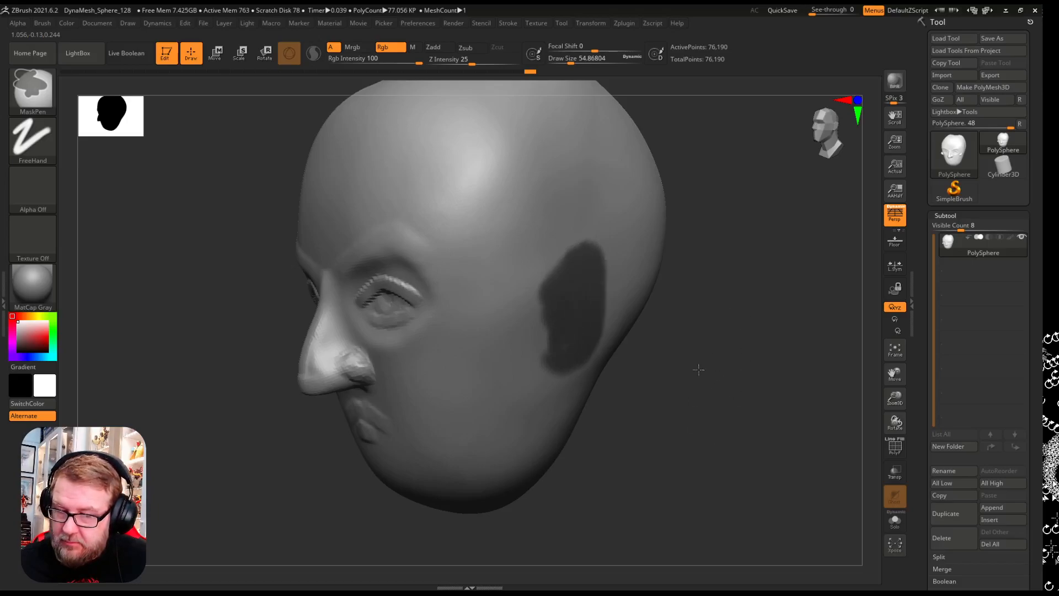
Extend the front edge of the ear mask and invert the mask so only the ear area stays editable.
left_click_drag(539, 306, 538, 353, "ctrl")
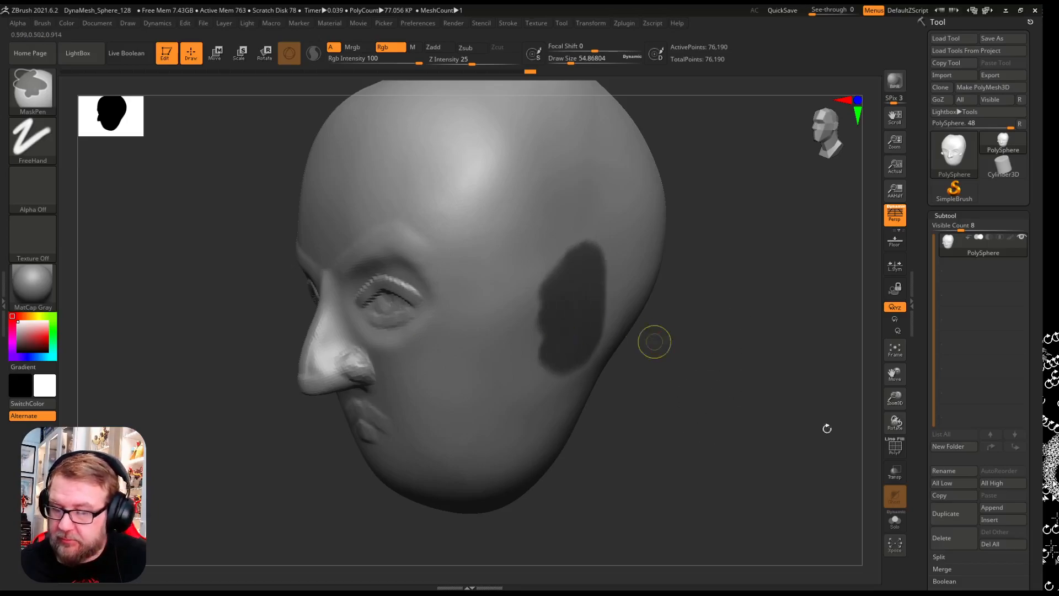
left_click_drag(880, 447, 781, 418)
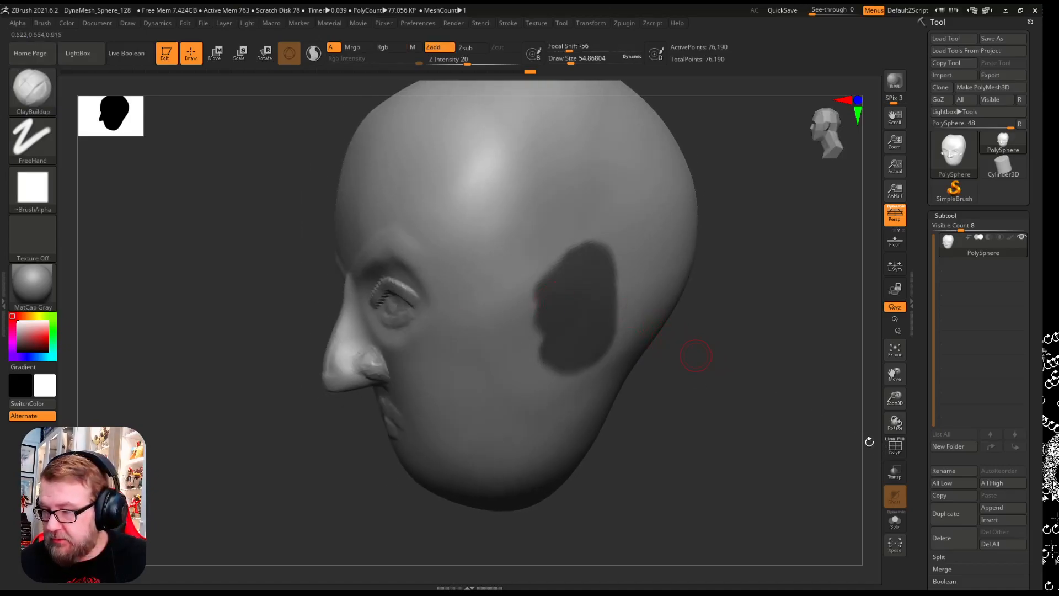
left_click(695, 355, "ctrl")
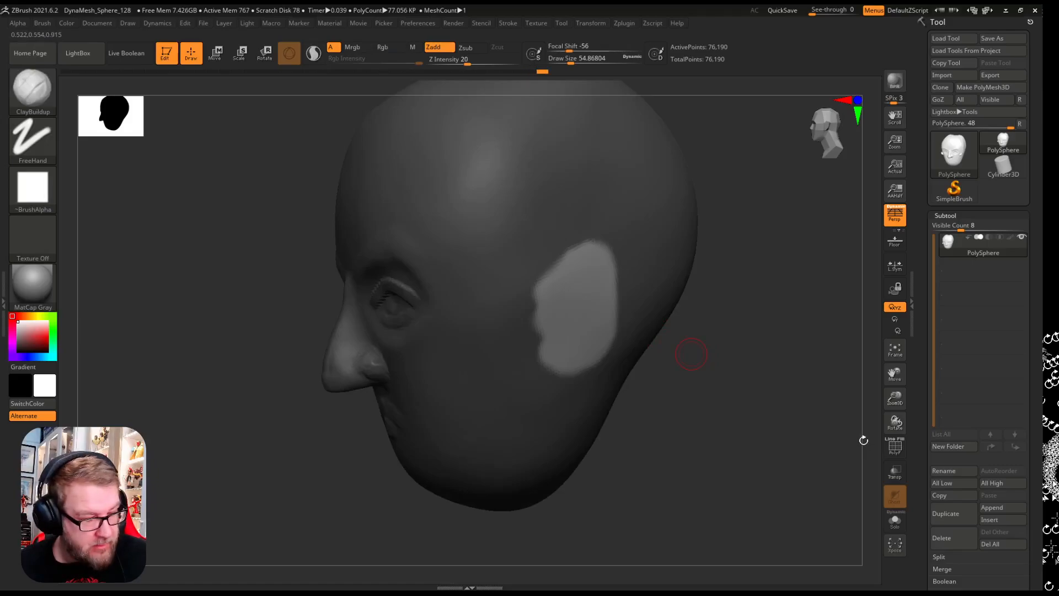
Pull the unmasked ear area outward from the side of the head with the Move brush at draw size about 339.
key("b")
key("m")
key("v")
left_click_drag(667, 352, 713, 349)
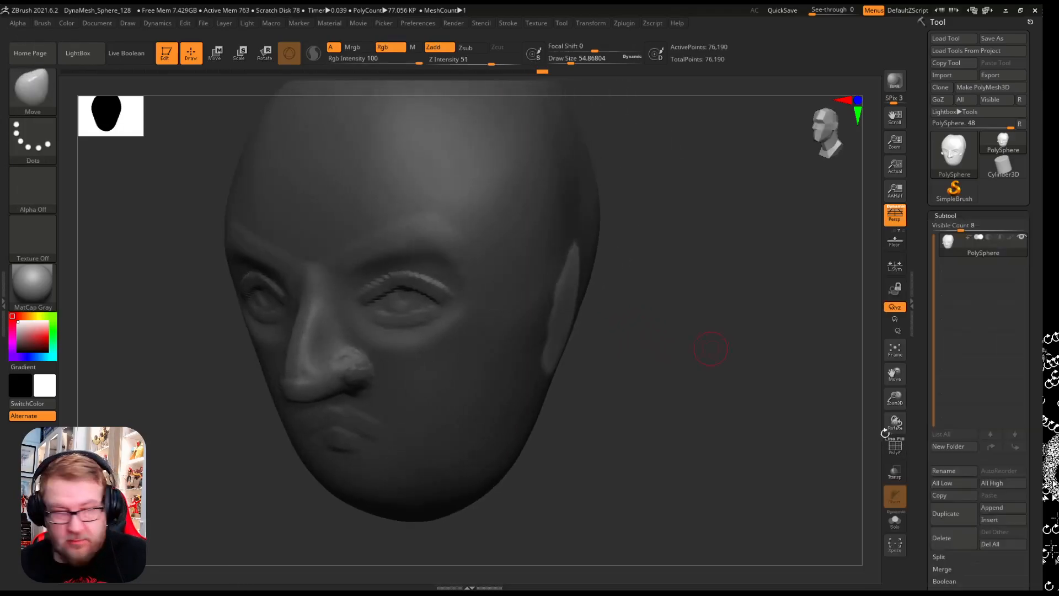
key("bracketright")
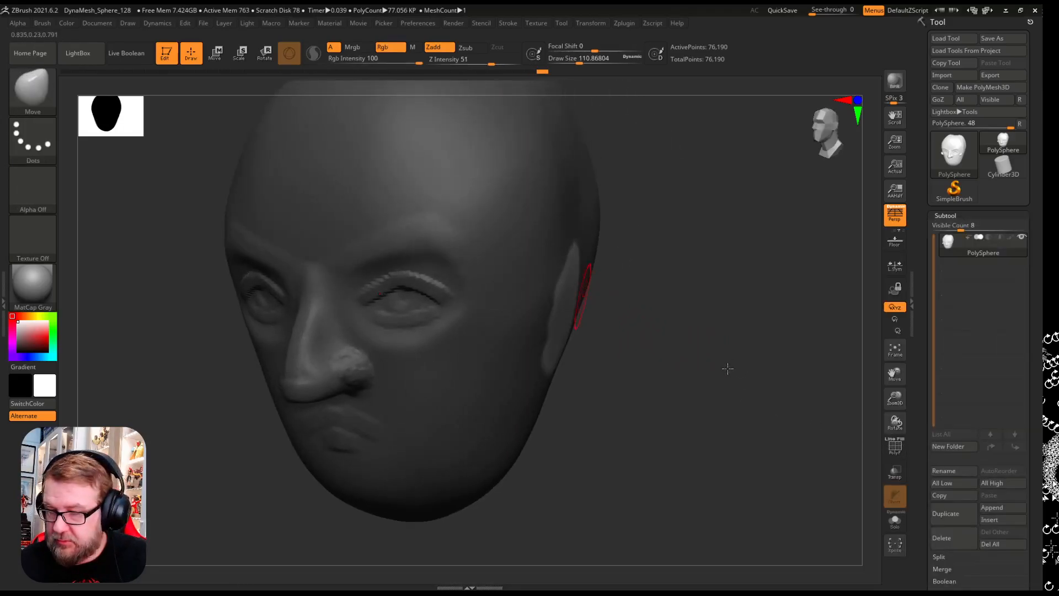
left_click_drag(716, 354, 782, 344)
mouse_move(708, 401)
left_mouse_down()
mouse_move(694, 407)
mouse_move(695, 386)
left_mouse_up()
left_click_drag(828, 375, 754, 388)
left_click_drag(781, 333, 791, 334)
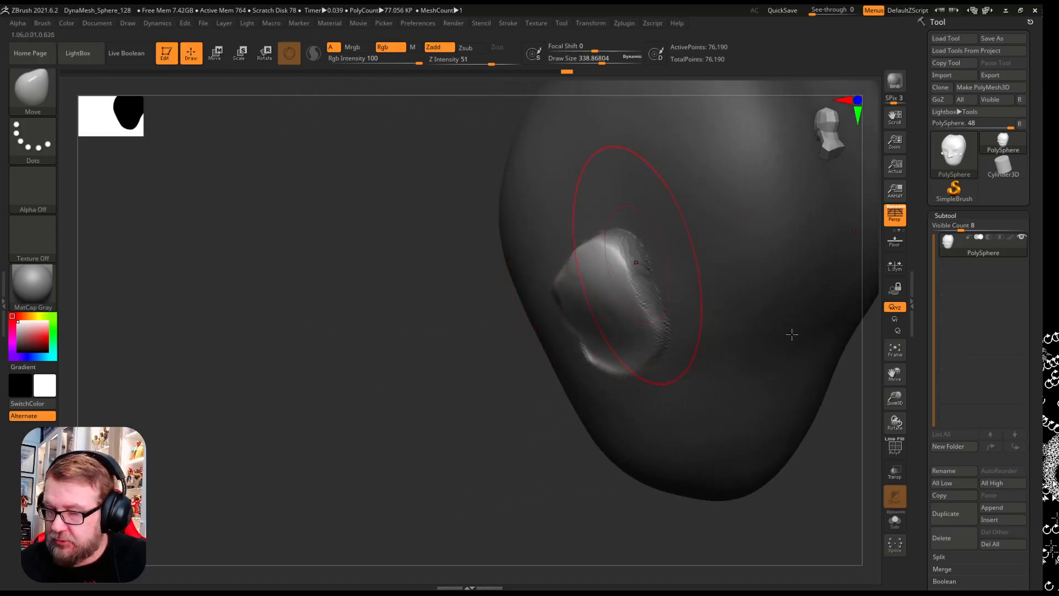
left_click_drag(607, 478, 639, 449)
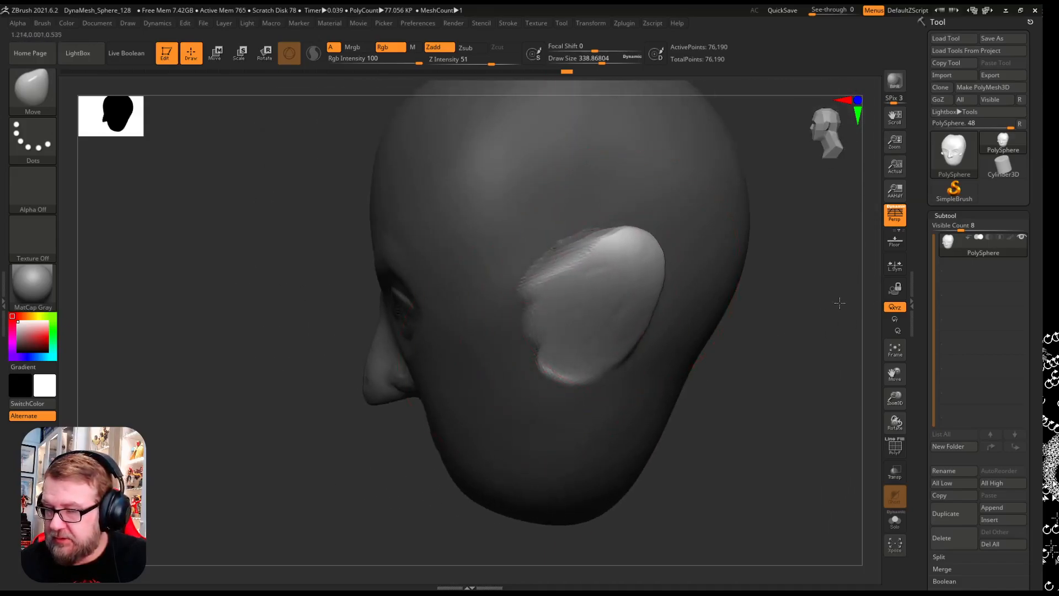
Refine the ear with the Move brush, drawing its upper tip up and away from the head.
mouse_move(946, 373)
left_mouse_down()
mouse_move(893, 392)
mouse_move(959, 372)
left_mouse_up()
left_click_drag(913, 424, 801, 514)
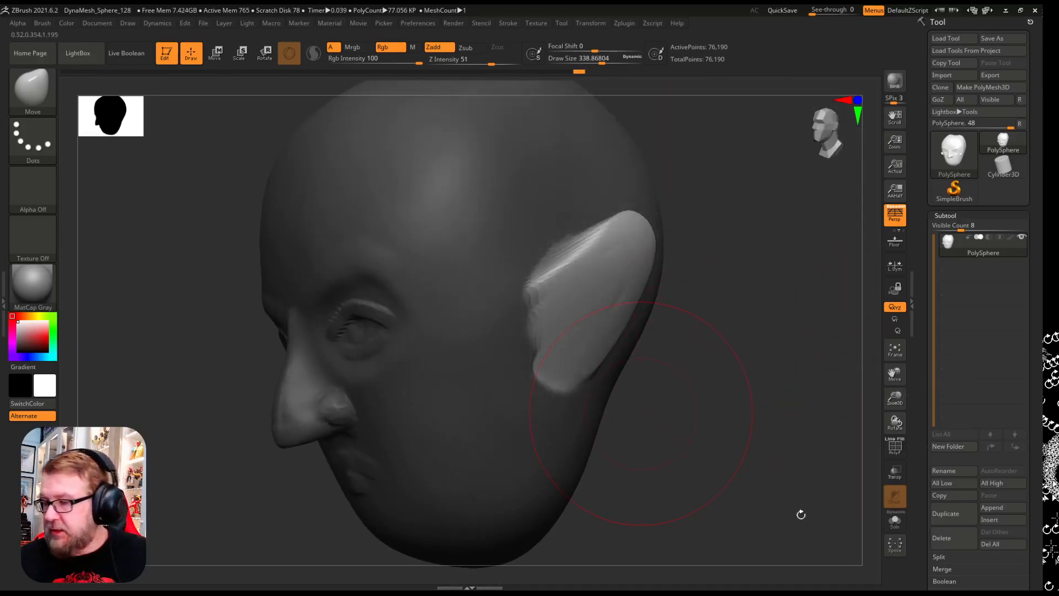
left_click_drag(890, 398, 915, 467)
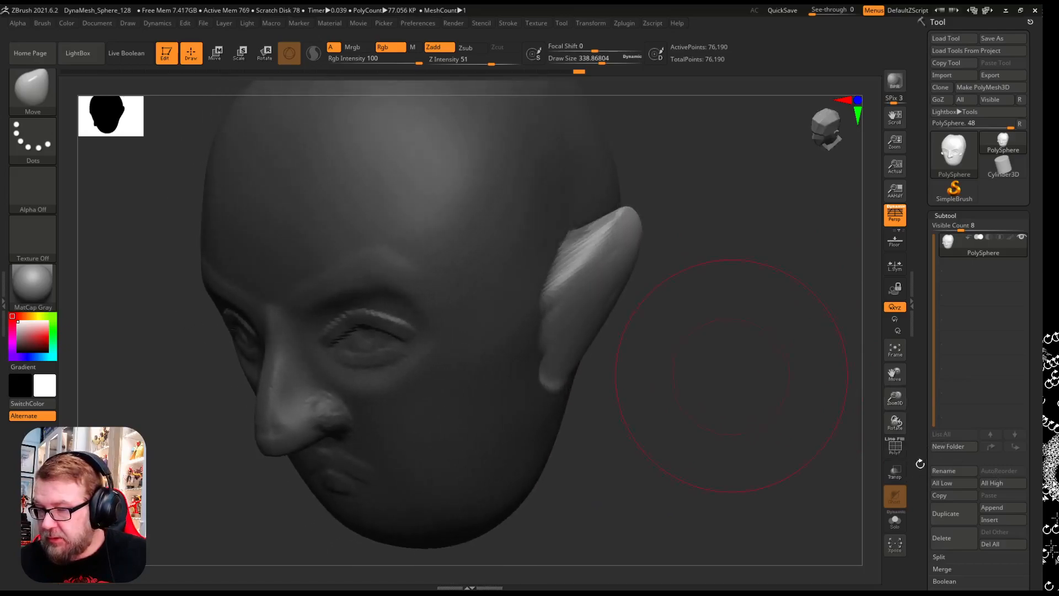
left_click_drag(859, 392, 799, 317)
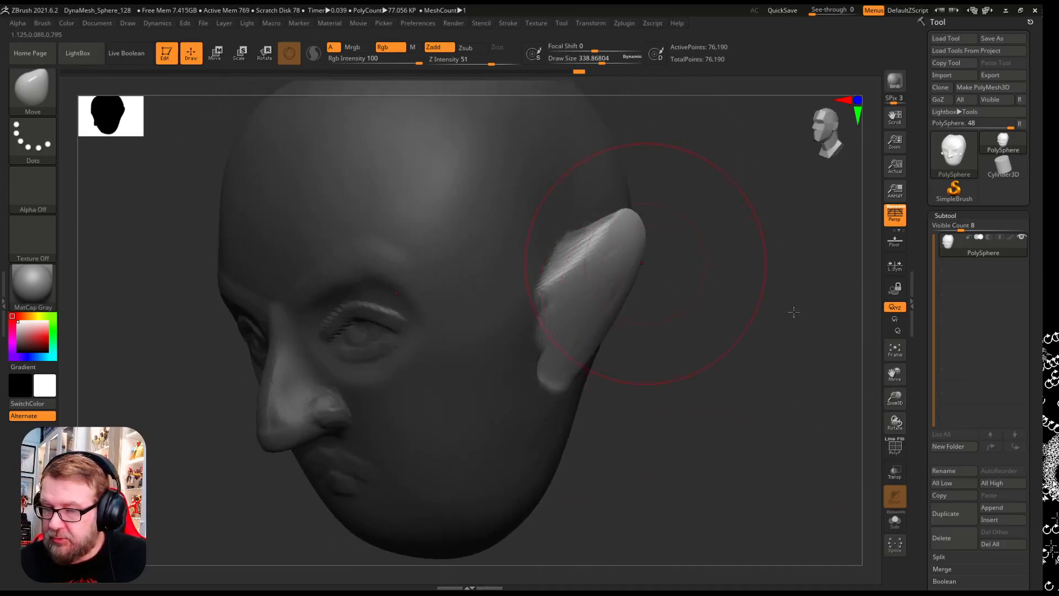
left_click_drag(799, 225, 877, 405)
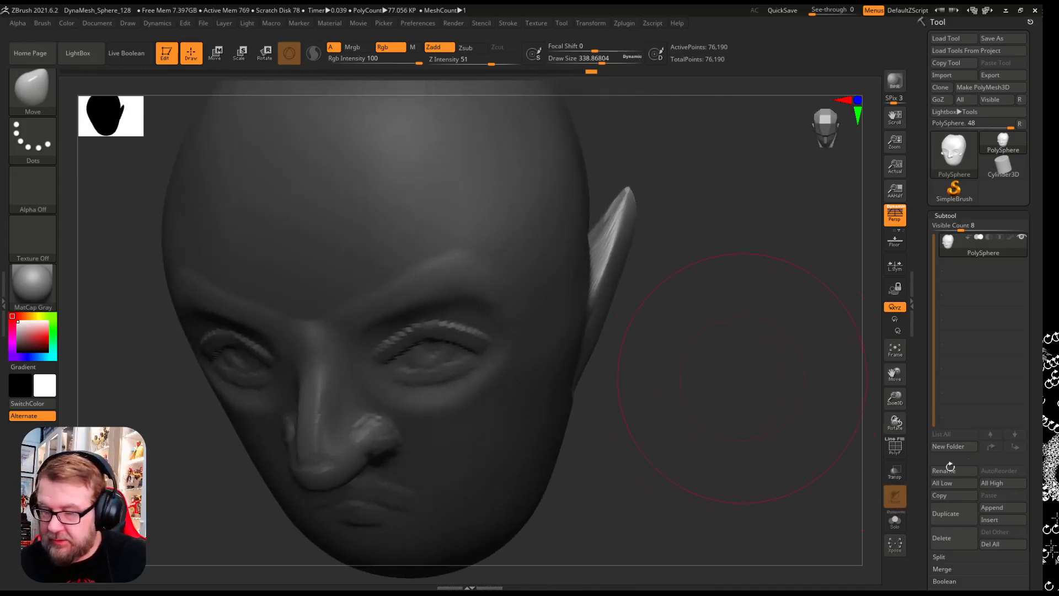
Clear the mask, show the polyframe and remesh the head with DynaMesh to even out the stretched ear polygons.
mouse_move(860, 490)
left_mouse_down()
mouse_move(850, 468)
mouse_move(869, 498)
left_mouse_up()
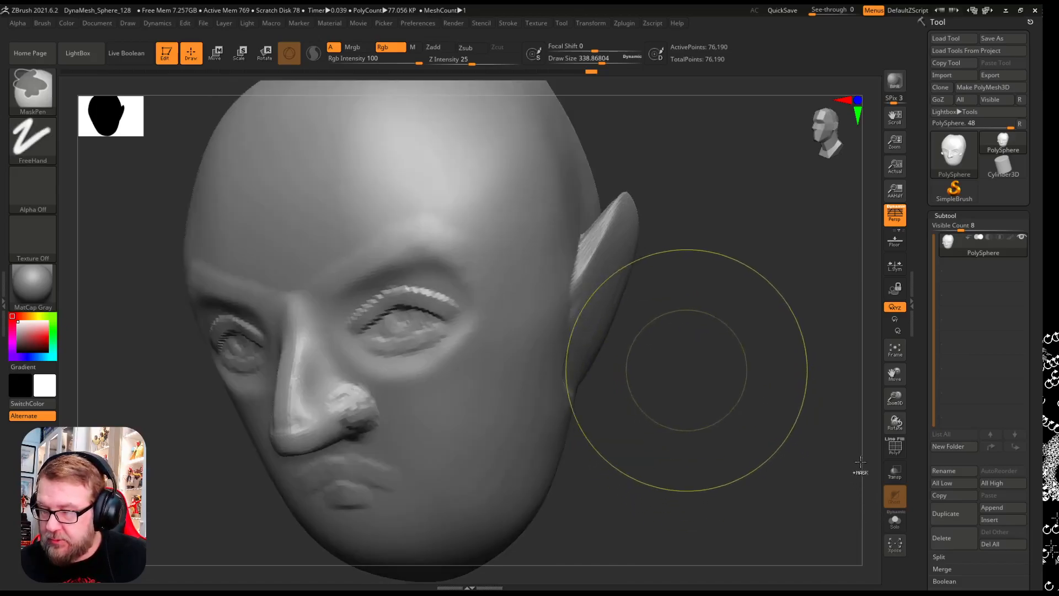
left_click(895, 447)
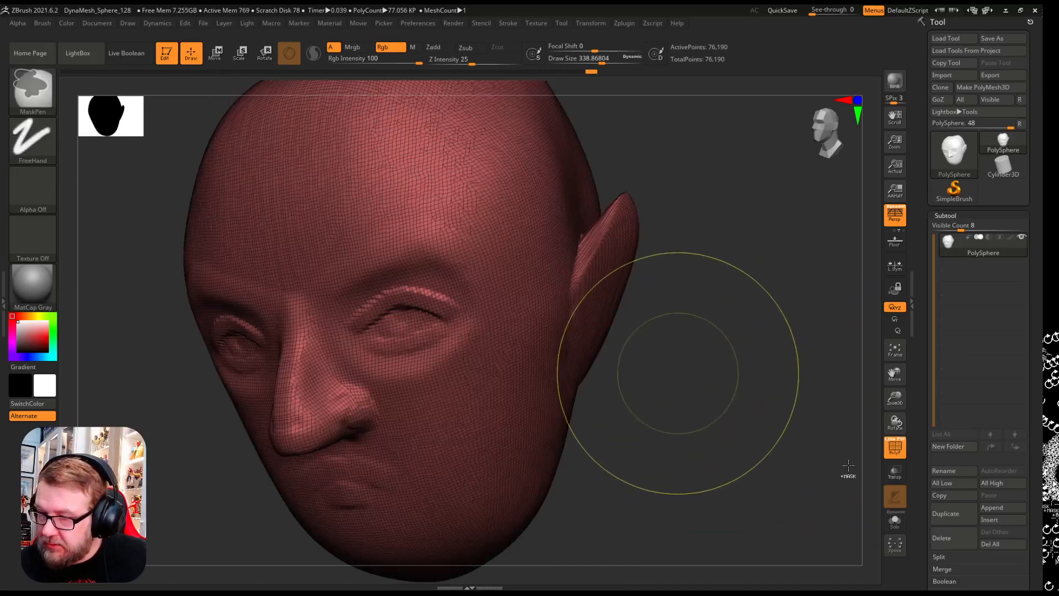
mouse_move(835, 504)
left_mouse_down()
mouse_move(851, 491)
mouse_move(831, 495)
left_mouse_up()
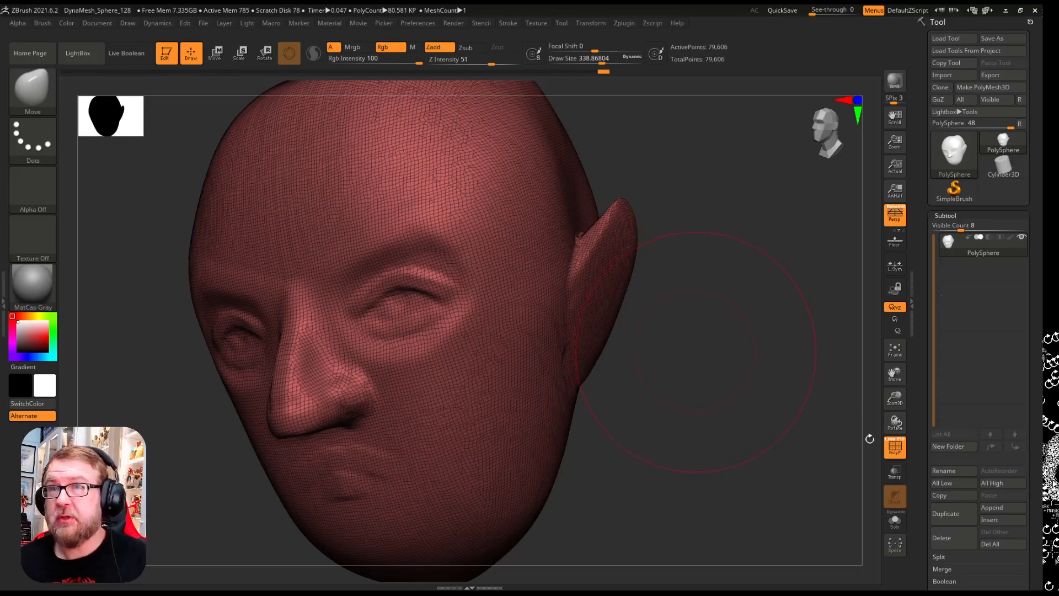
Adjust the area around the ear and the back of the skull with the Move brush at draw size about 523, undoing the last pull.
left_click_drag(861, 447, 882, 440)
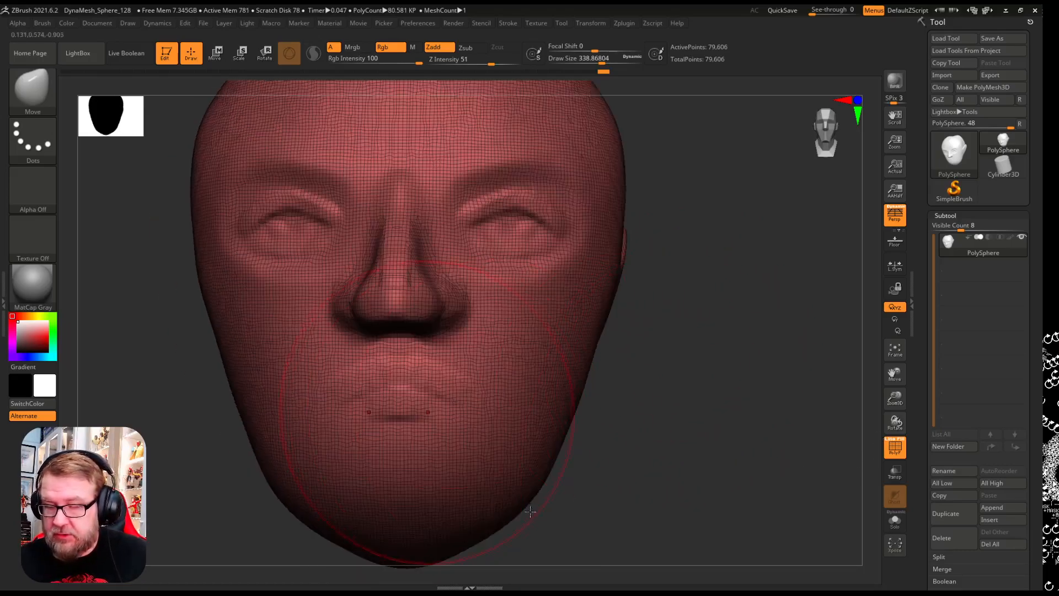
left_click_drag(880, 450, 621, 483)
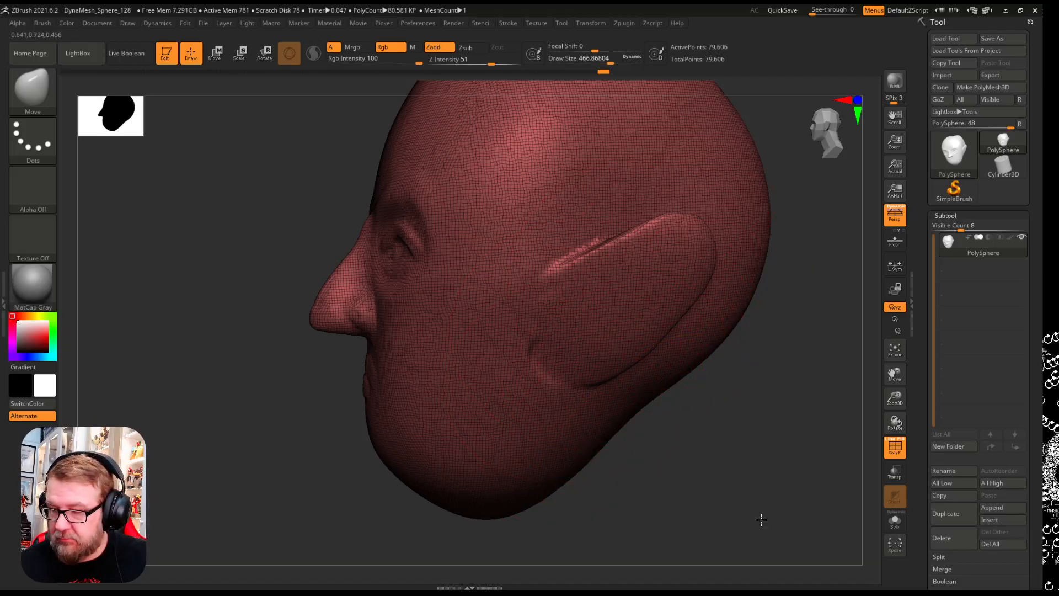
left_click_drag(638, 387, 656, 407)
left_click_drag(761, 216, 778, 207)
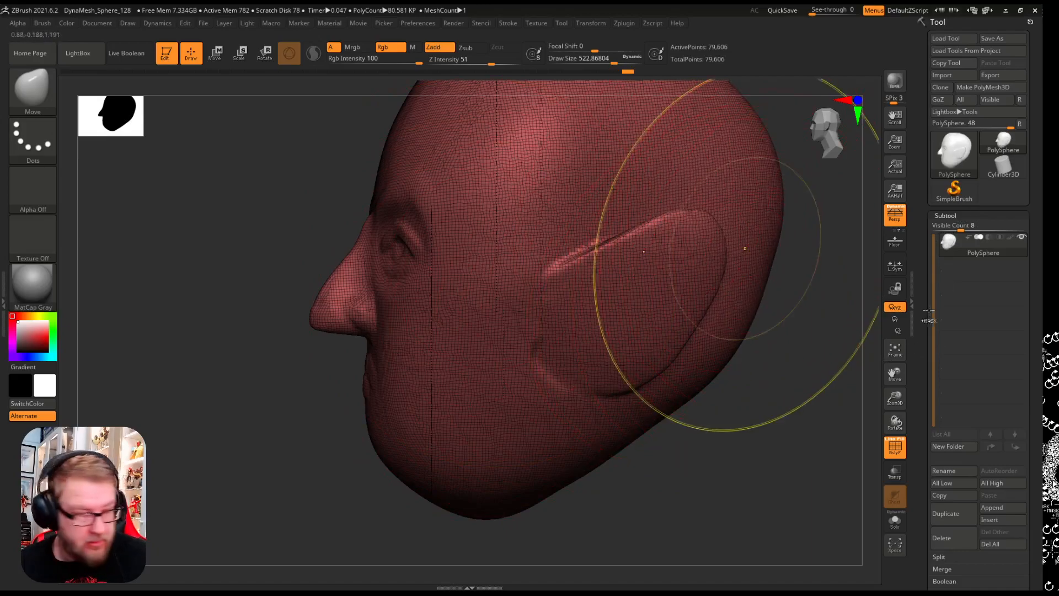
key("ctrl+z")
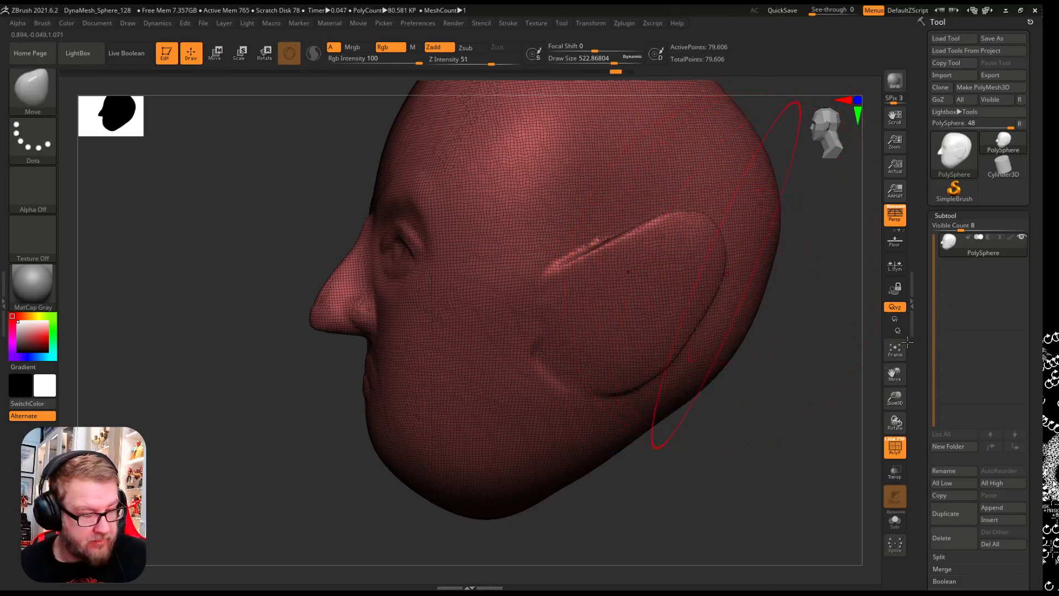
Using the Move Topological brush at draw size about 523, pull the back of the skull outward and the chin forward.
key("b")
key("m")
key("t")
left_click_drag(769, 176, 802, 138)
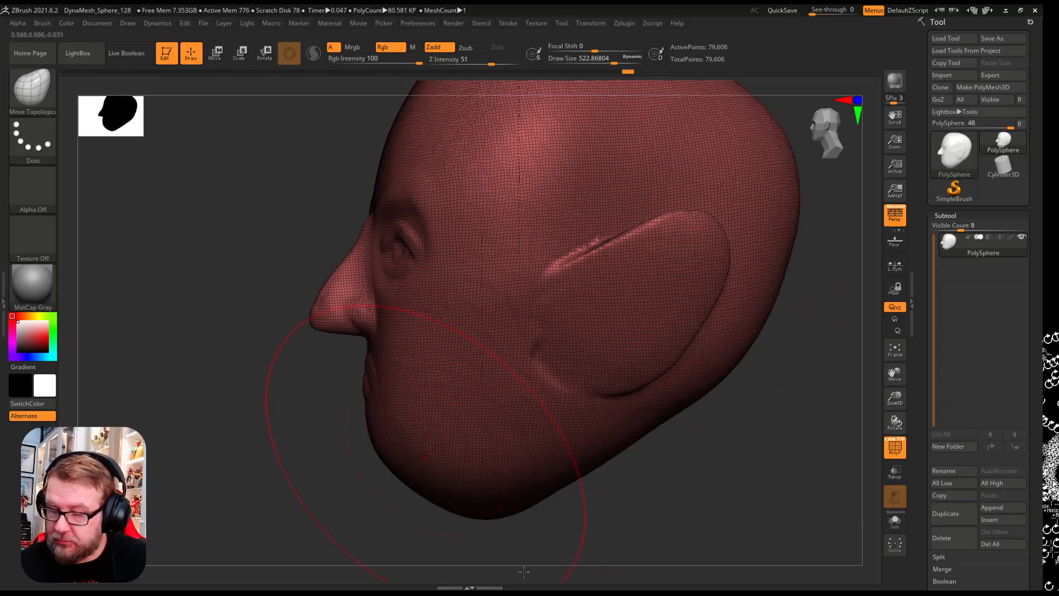
left_click_drag(381, 452, 356, 444)
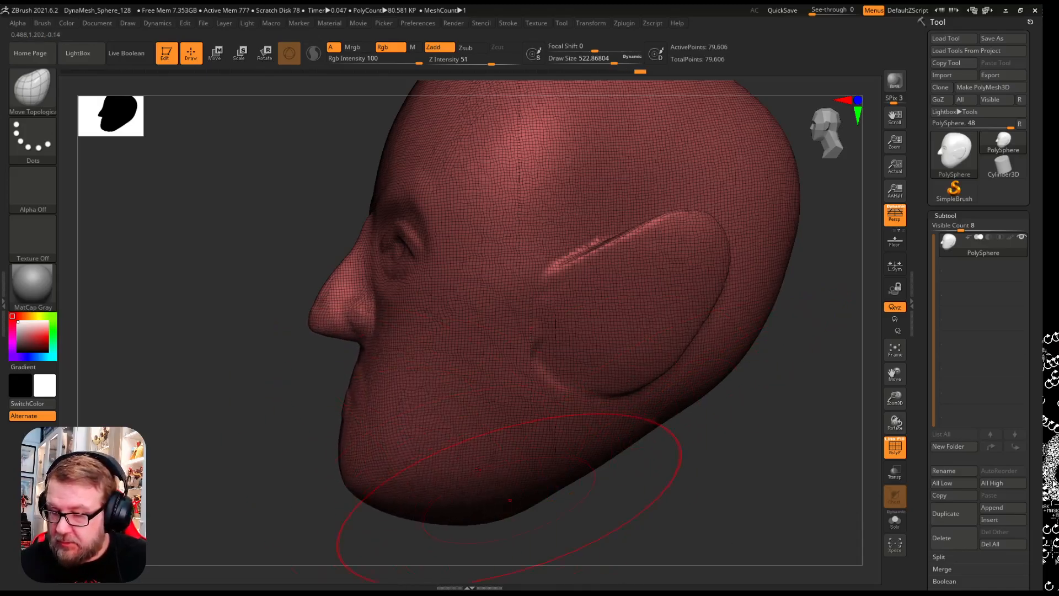
mouse_move(731, 578)
left_mouse_down()
mouse_move(861, 581)
mouse_move(755, 549)
mouse_move(715, 515)
left_mouse_up()
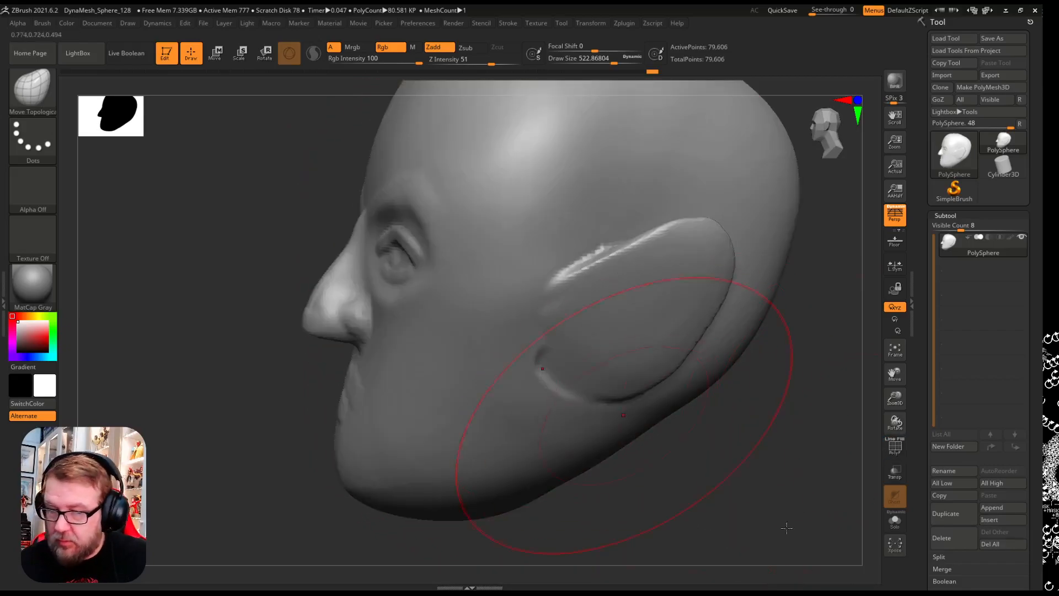
Replace the accidentally sampled dark colour with a light grey as the current colour.
left_click_drag(787, 528, 785, 564)
key("c")
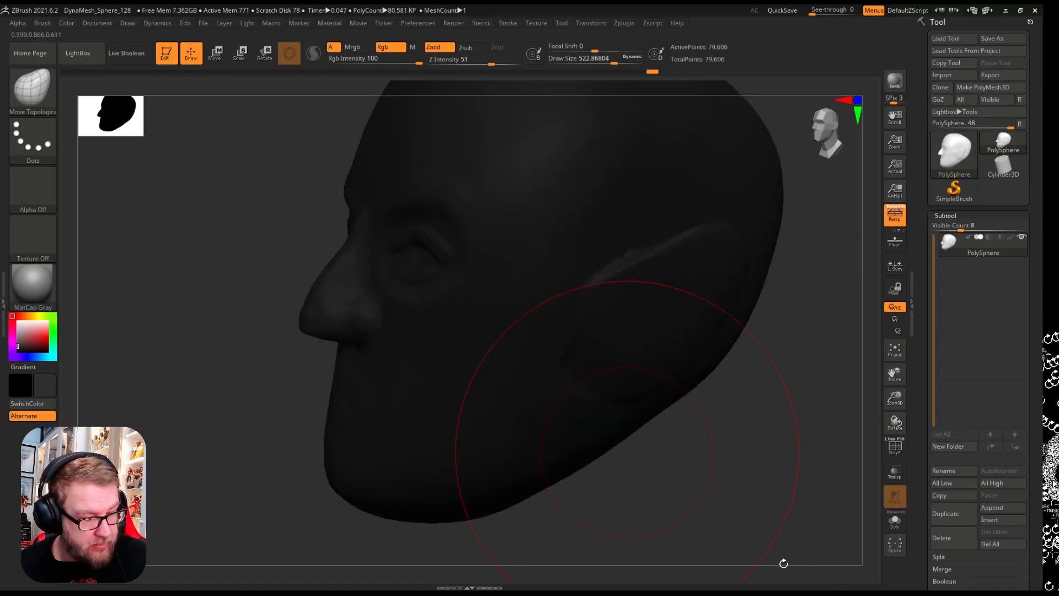
left_click(25, 411)
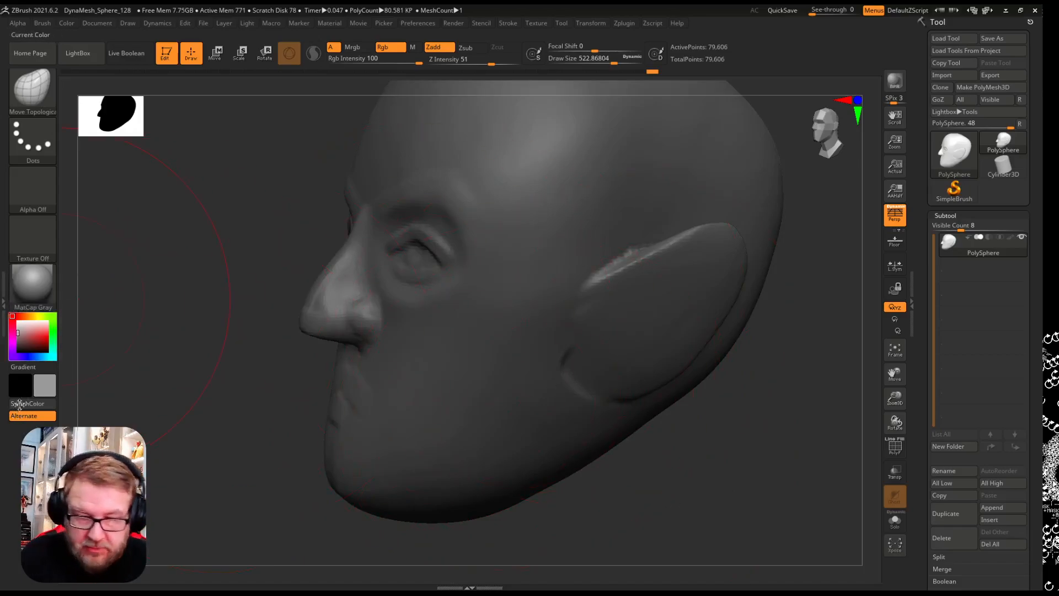
left_click(18, 328)
mouse_move(740, 466)
left_mouse_down()
mouse_move(717, 469)
mouse_move(873, 556)
mouse_move(651, 466)
left_mouse_up()
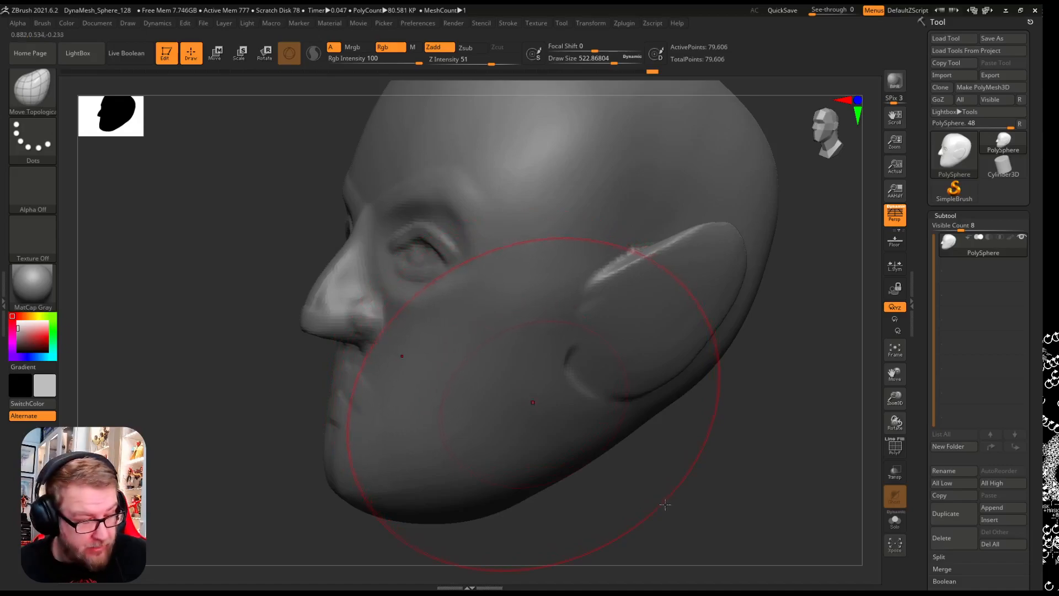
Build up the jawline from the ear down and forward to the chin with ClayBuildup at draw size about 151.
key("b")
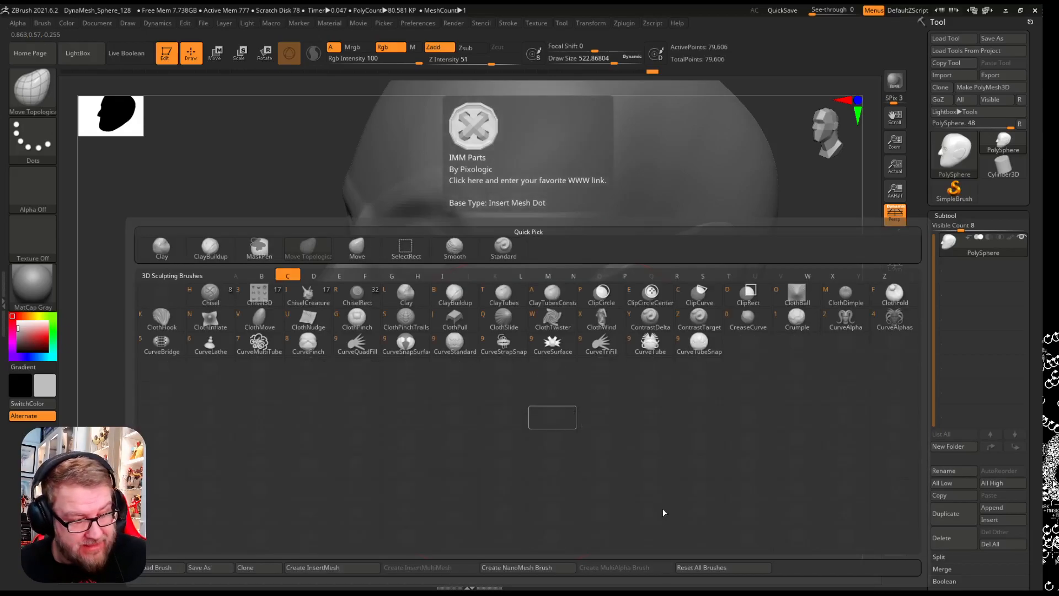
key("c")
key("b")
key("bracketleft")
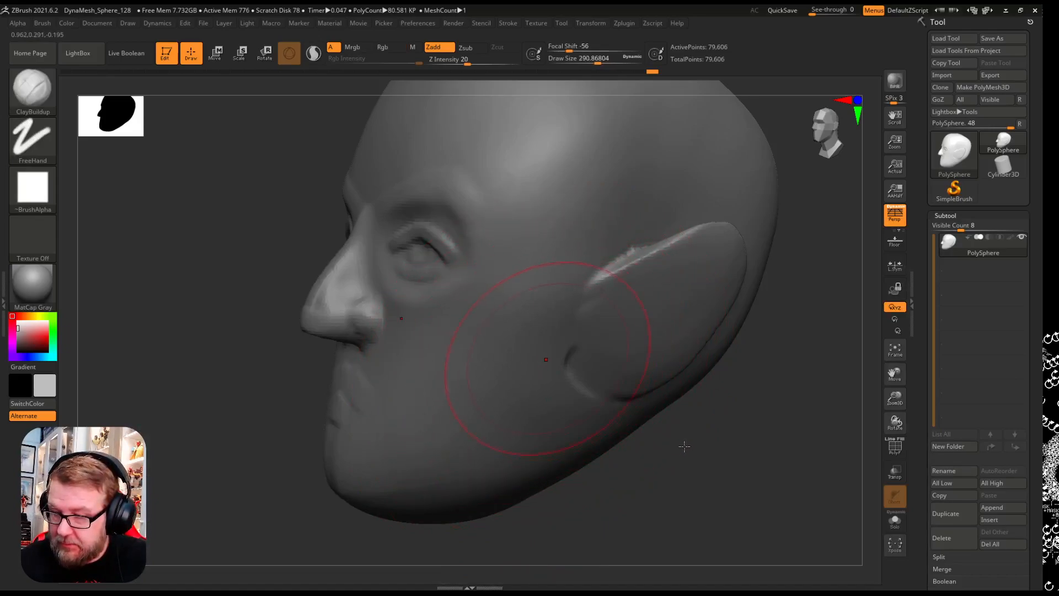
left_click_drag(568, 358, 537, 423)
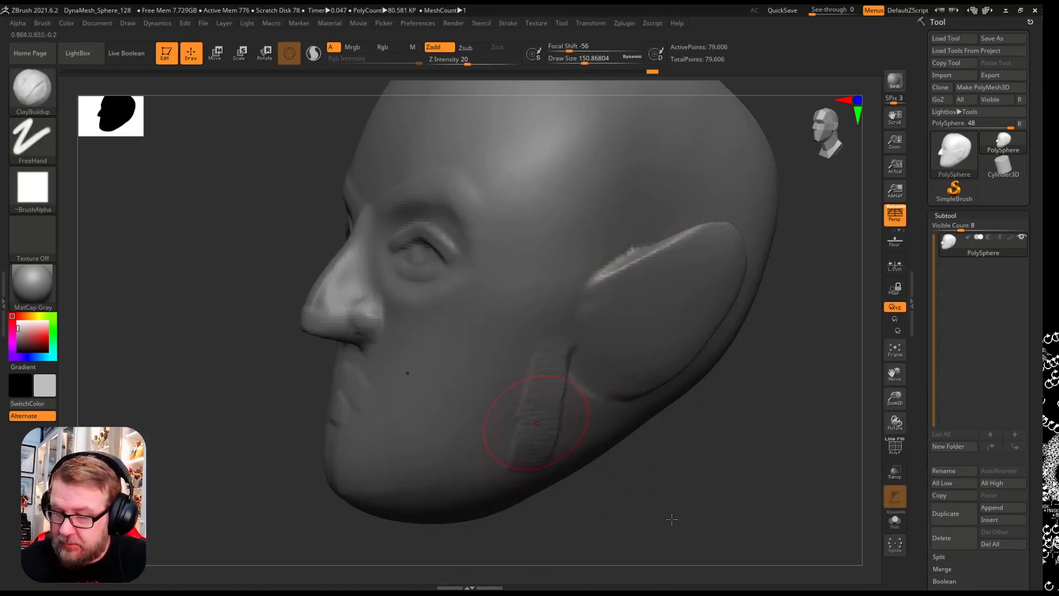
left_click_drag(480, 480, 362, 485)
mouse_move(792, 555)
left_mouse_down()
mouse_move(813, 566)
mouse_move(782, 555)
mouse_move(834, 583)
mouse_move(855, 574)
left_mouse_up()
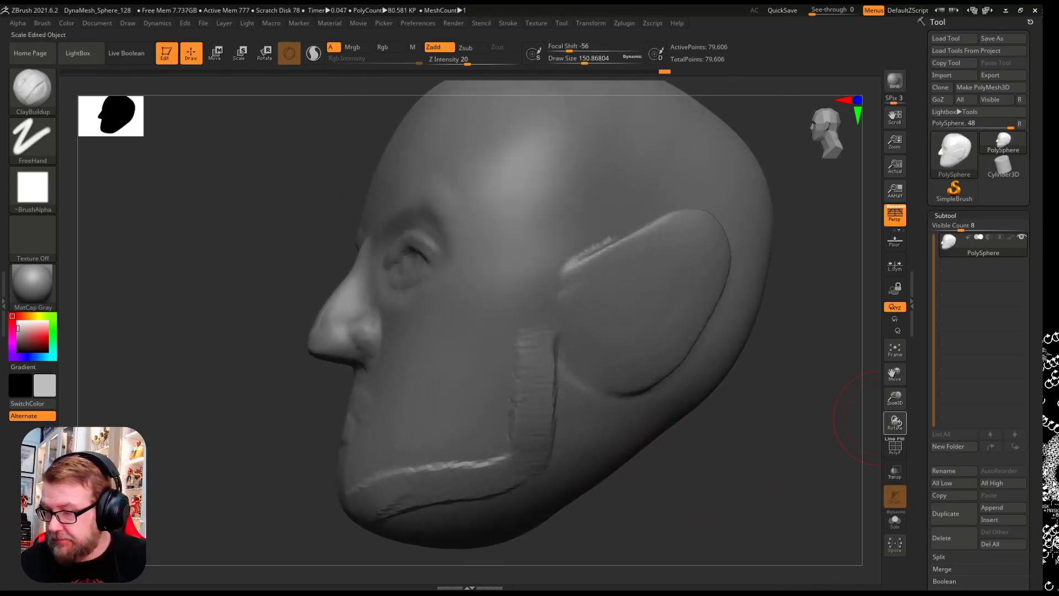
Carve a hollow into the underside of the jaw, inside the jawline, with ClayBuildup at draw size about 151.
left_click_drag(895, 375, 821, 161)
left_click_drag(794, 469, 652, 412)
left_click_drag(279, 284, 438, 251)
mouse_move(449, 151)
left_mouse_down()
mouse_move(447, 237)
mouse_move(309, 281)
left_mouse_up()
mouse_move(676, 411)
left_mouse_down()
mouse_move(729, 430)
mouse_move(747, 392)
mouse_move(740, 369)
mouse_move(810, 395)
mouse_move(803, 410)
mouse_move(794, 397)
mouse_move(761, 407)
mouse_move(796, 439)
mouse_move(781, 436)
left_mouse_up()
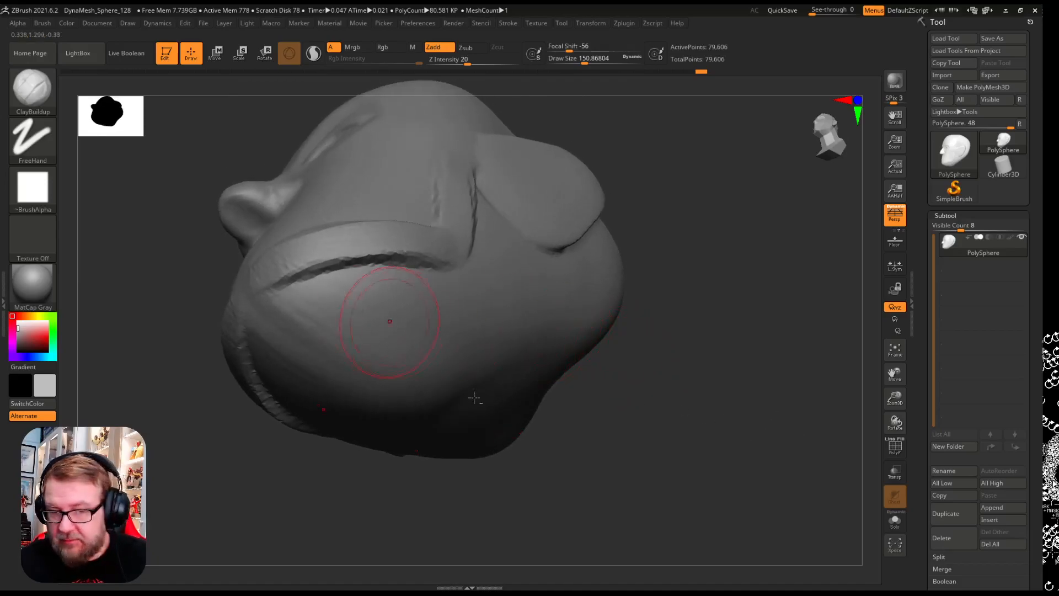
mouse_move(294, 300)
left_mouse_down()
mouse_move(399, 289)
mouse_move(325, 322)
mouse_move(422, 351)
mouse_move(353, 380)
mouse_move(400, 393)
left_mouse_up()
mouse_move(419, 342)
left_mouse_down()
mouse_move(359, 386)
mouse_move(331, 309)
mouse_move(386, 358)
mouse_move(441, 381)
left_mouse_up()
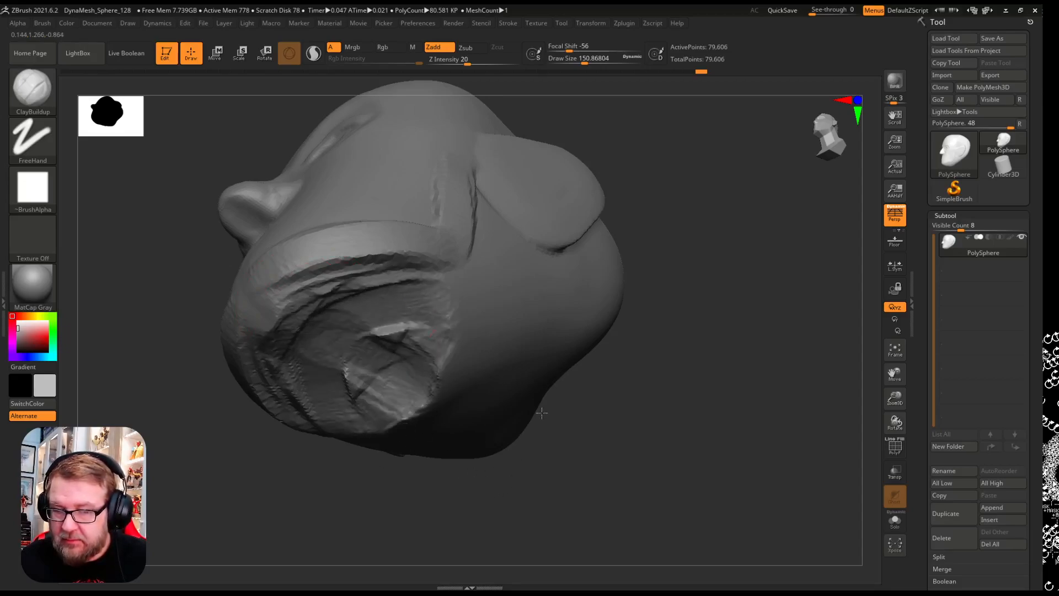
mouse_move(541, 413)
left_mouse_down()
mouse_move(419, 330)
mouse_move(309, 353)
mouse_move(342, 308)
mouse_move(362, 446)
mouse_move(506, 425)
mouse_move(421, 437)
mouse_move(597, 396)
mouse_move(669, 421)
mouse_move(746, 482)
left_mouse_up()
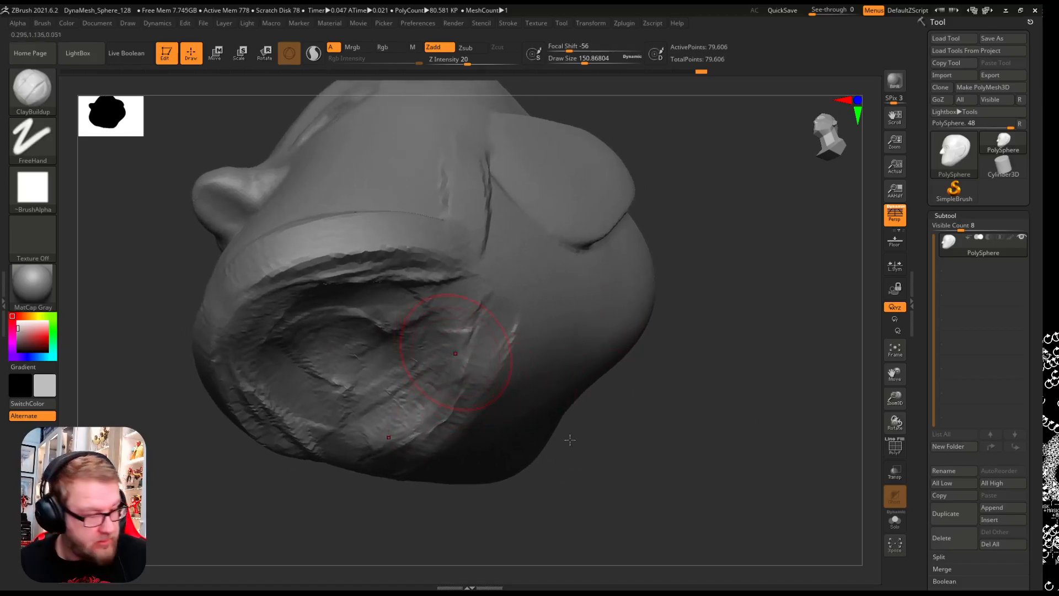
Smooth the hollow under the jaw and the ClayBuildup strokes along the jawline, and bring the whole head into view.
mouse_move(593, 411)
left_mouse_down("shift")
mouse_move(371, 465)
mouse_move(441, 436)
mouse_move(346, 487)
left_mouse_up("shift")
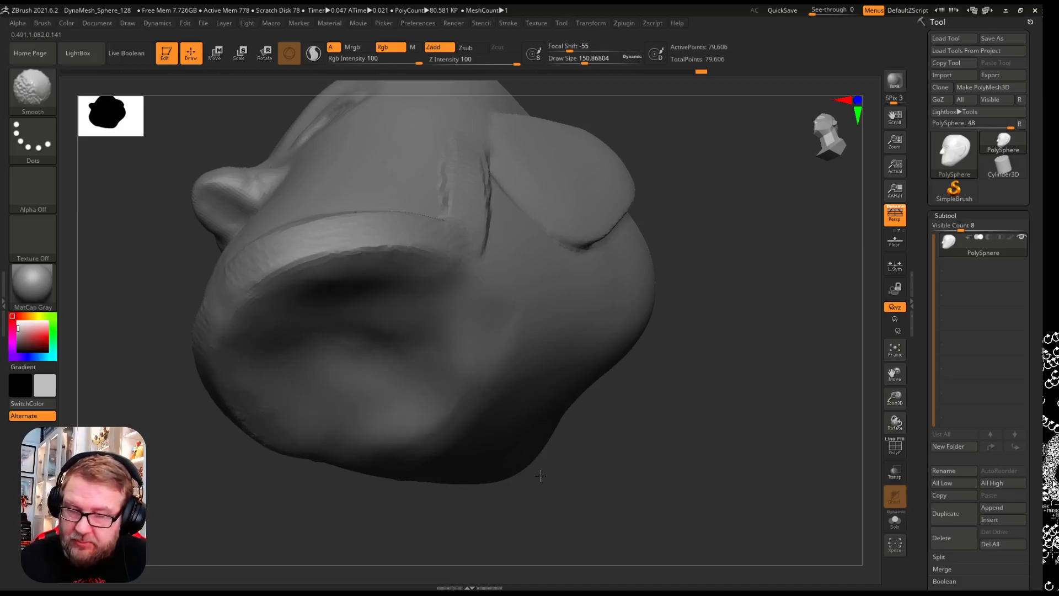
left_click_drag(449, 177, 376, 286, "shift")
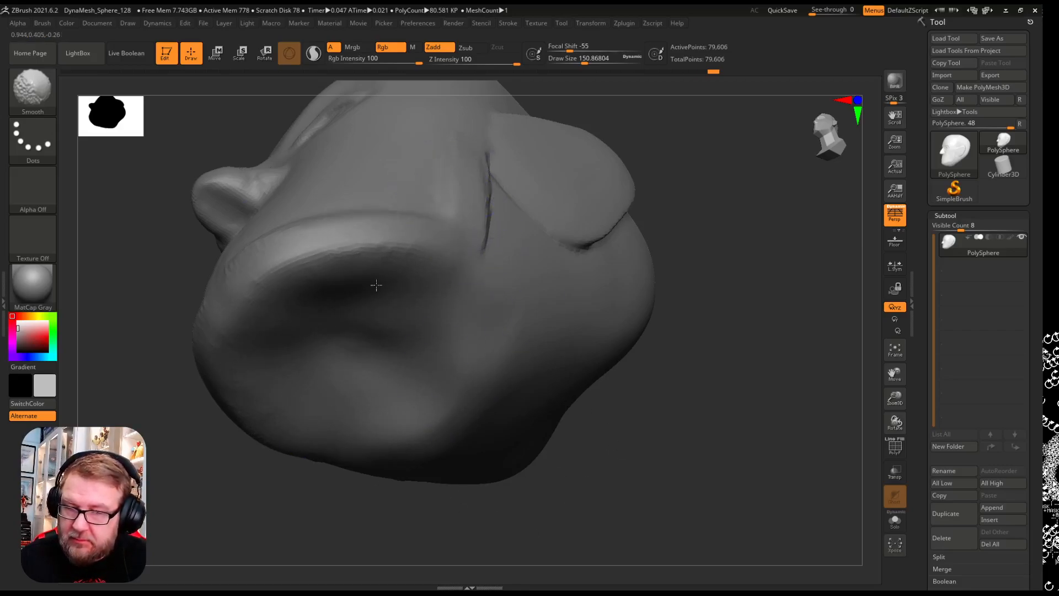
mouse_move(680, 390)
left_mouse_down()
mouse_move(884, 345)
mouse_move(827, 402)
left_mouse_up()
mouse_move(452, 143)
left_mouse_down("shift")
mouse_move(441, 242)
mouse_move(347, 394)
left_mouse_up("shift")
left_click_drag(695, 424, 786, 415)
left_click_drag(895, 397, 895, 423)
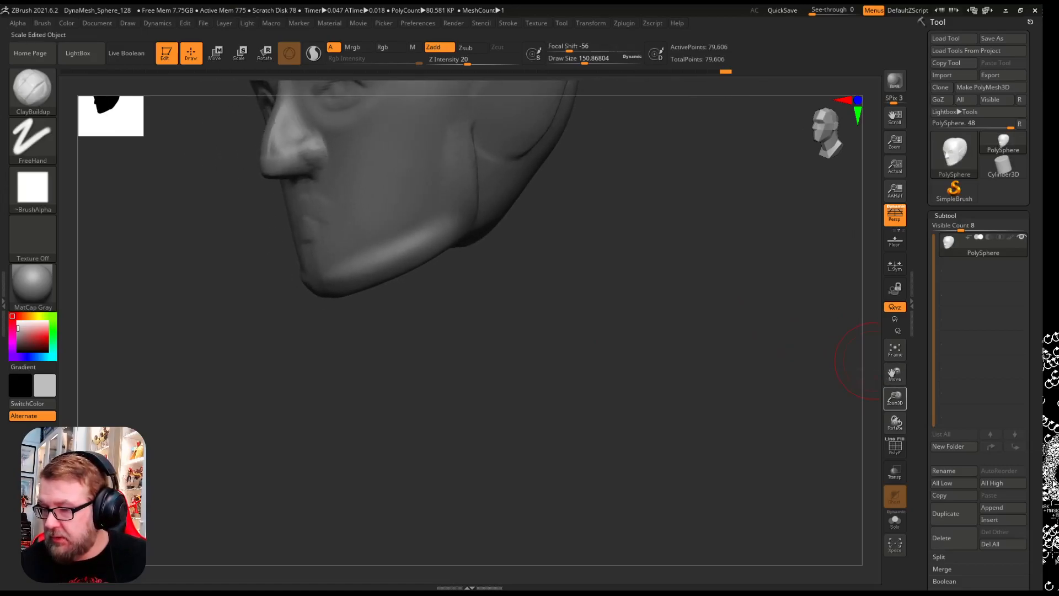
left_click_drag(894, 373, 910, 543)
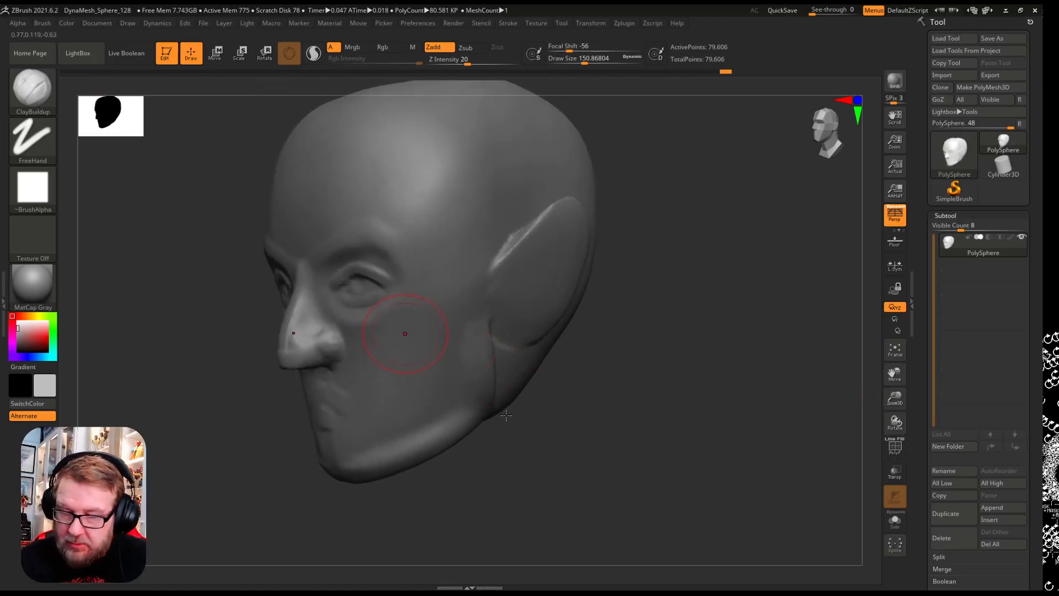
Build up the cheekbone and the rounded mound around the mouth with ClayBuildup at draw size about 151.
mouse_move(461, 288)
left_mouse_down()
mouse_move(401, 343)
mouse_move(449, 296)
mouse_move(412, 360)
left_mouse_up()
left_click_drag(447, 297, 390, 341)
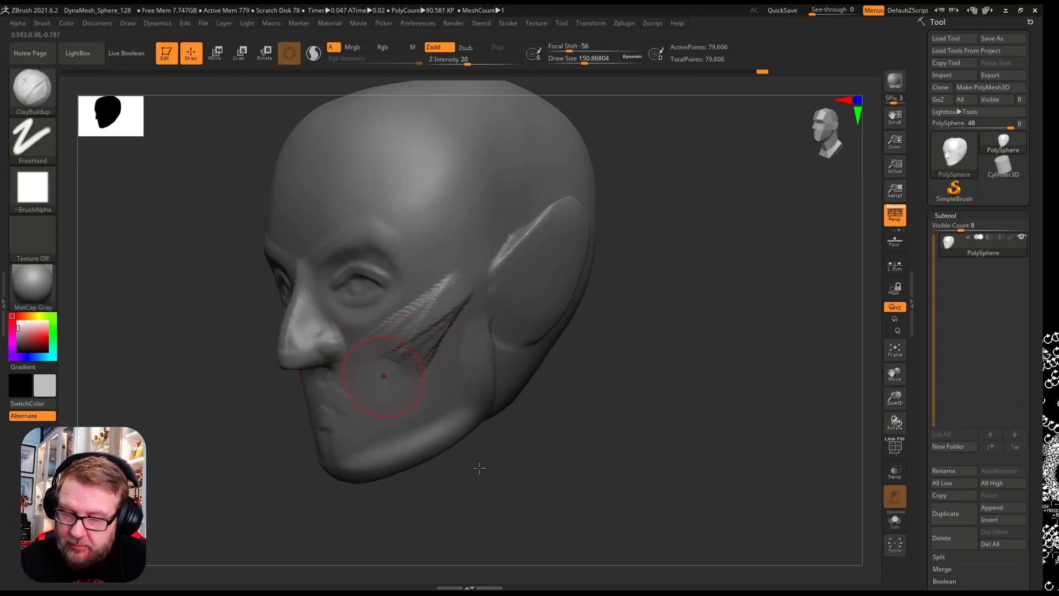
left_click_drag(330, 381, 360, 393)
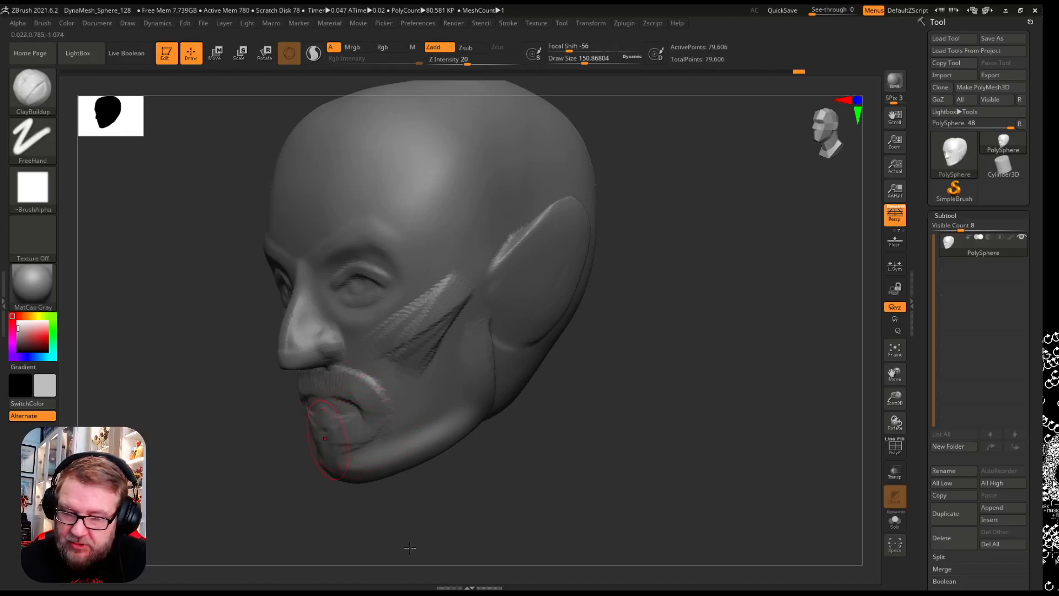
mouse_move(330, 404)
left_mouse_down()
mouse_move(346, 412)
mouse_move(313, 414)
mouse_move(386, 414)
mouse_move(332, 399)
mouse_move(357, 430)
left_mouse_up()
Build up the chin with the front of the jawline, and the brow ridge around to the temple, with ClayBuildup.
mouse_move(327, 464)
left_mouse_down()
mouse_move(364, 469)
mouse_move(380, 455)
mouse_move(358, 470)
mouse_move(409, 451)
mouse_move(368, 458)
mouse_move(380, 451)
left_mouse_up()
left_click_drag(357, 467, 444, 434)
mouse_move(267, 223)
left_mouse_down()
mouse_move(386, 205)
mouse_move(391, 226)
left_mouse_up()
mouse_move(299, 230)
left_mouse_down()
mouse_move(387, 223)
mouse_move(409, 243)
mouse_move(404, 228)
mouse_move(417, 265)
left_mouse_up()
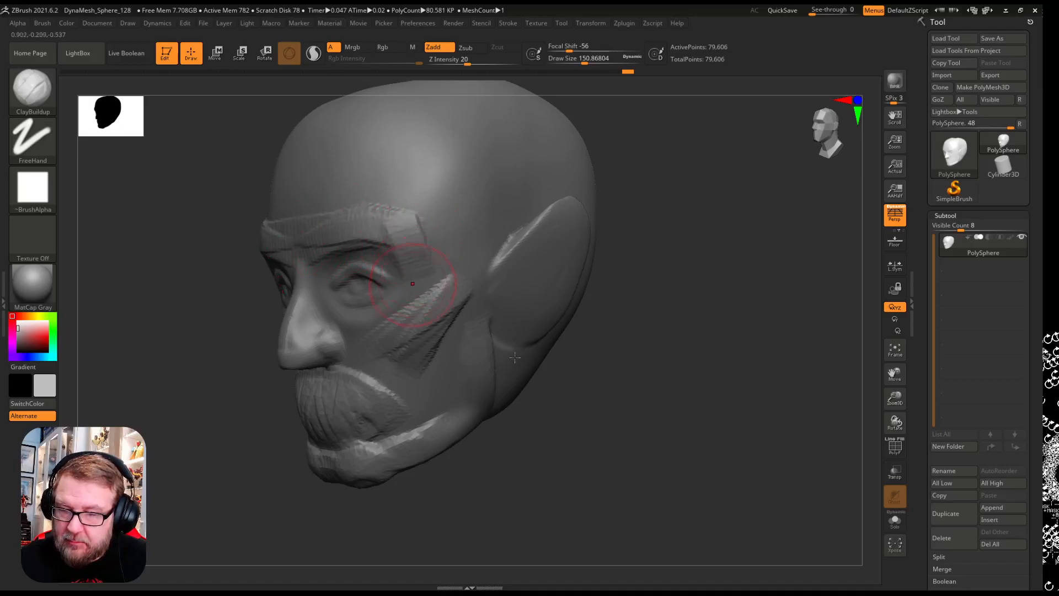
left_click_drag(300, 248, 376, 224)
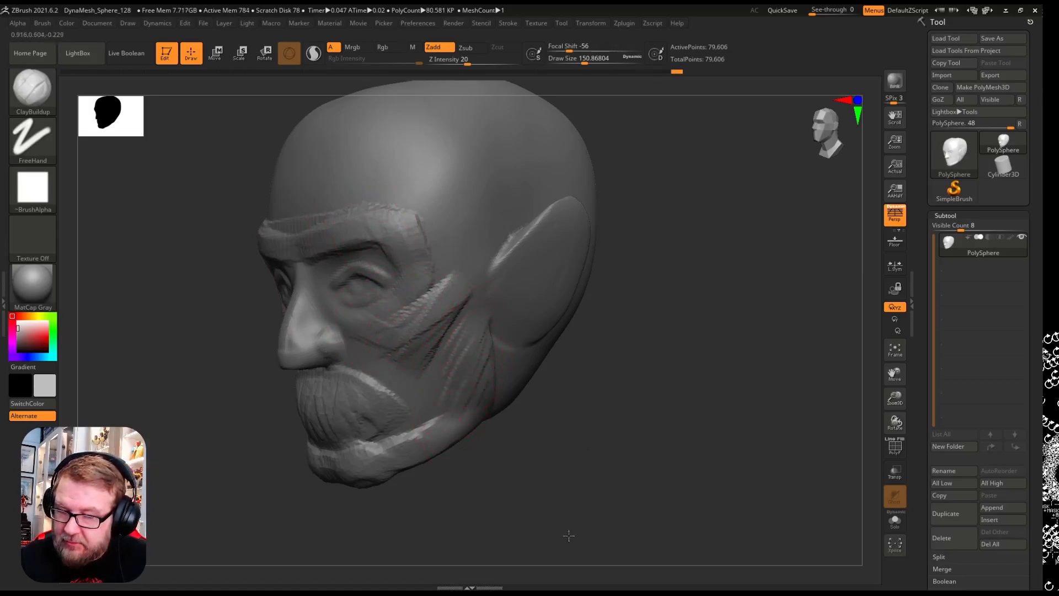
Add ClayBuildup strokes over the side of the jaw, from below the cheekbone down to the jaw corner.
left_click_drag(408, 439, 392, 426)
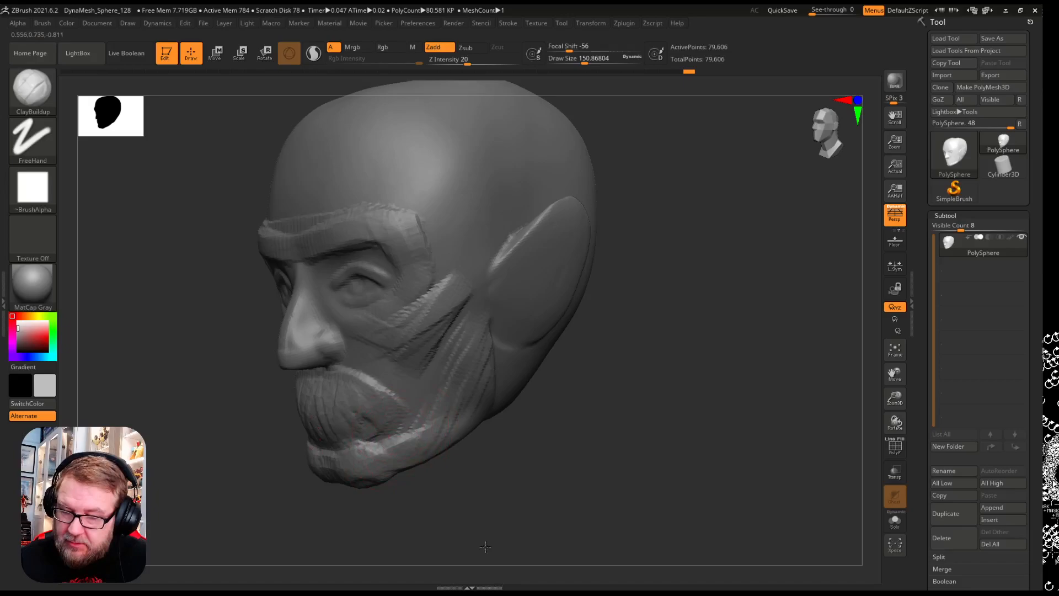
left_click_drag(726, 477, 653, 474)
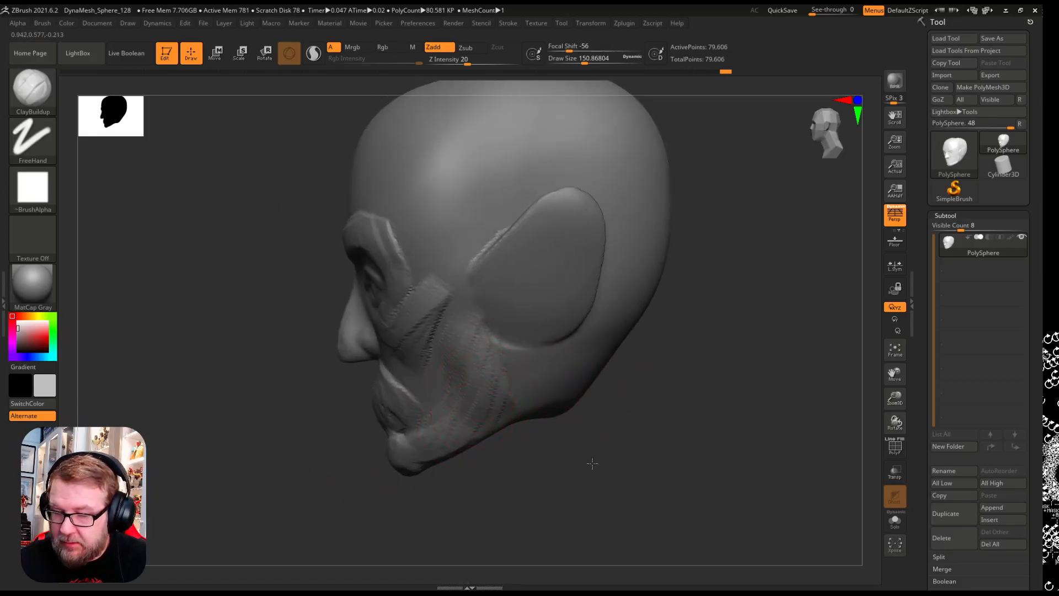
left_click_drag(683, 498, 702, 481)
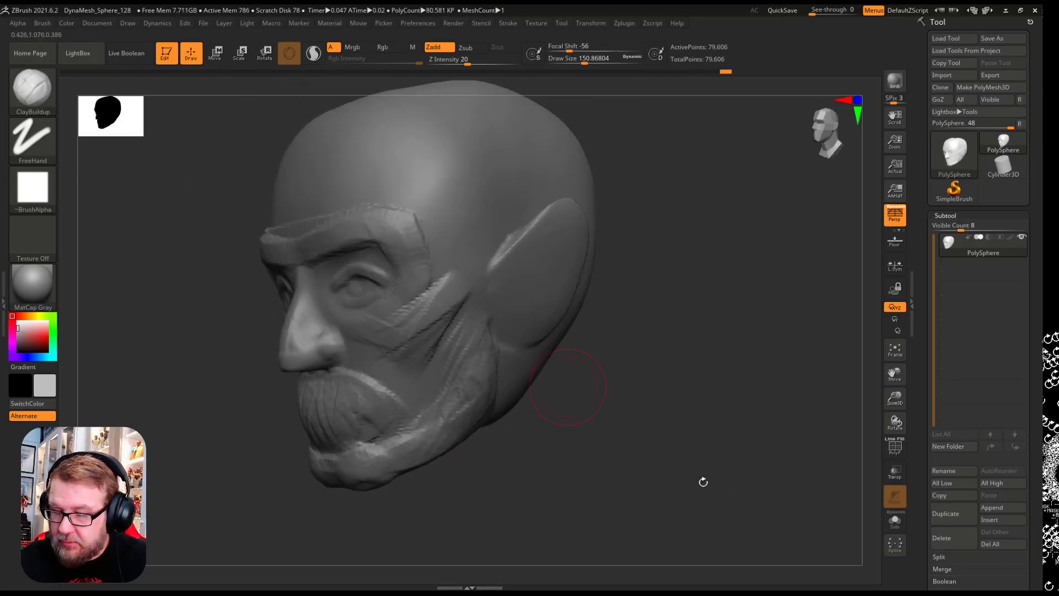
mouse_move(463, 398)
left_mouse_down()
mouse_move(489, 404)
mouse_move(480, 375)
left_mouse_up()
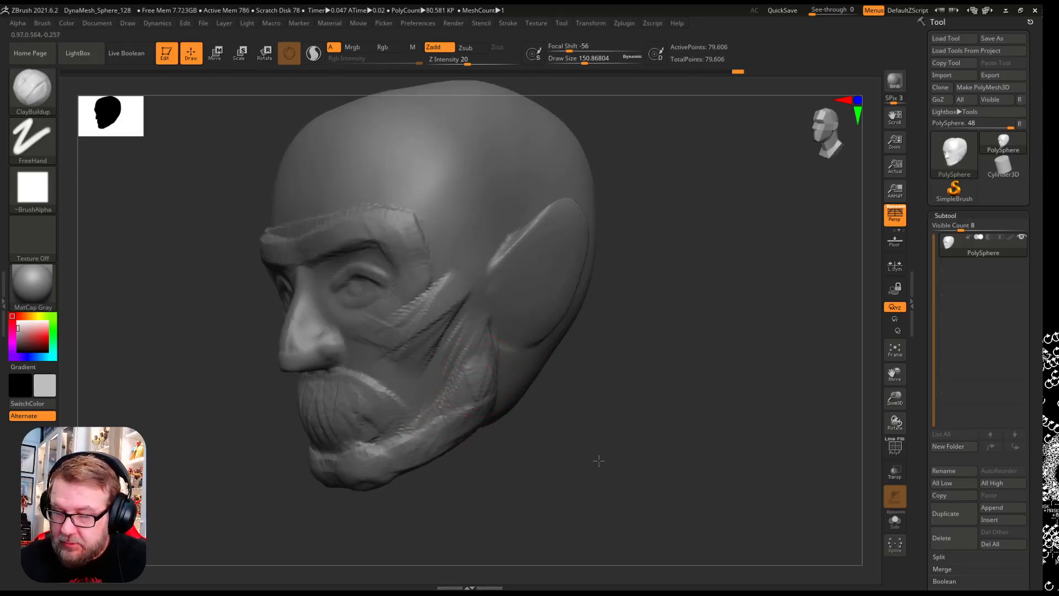
mouse_move(594, 480)
left_mouse_down()
mouse_move(742, 482)
mouse_move(650, 494)
left_mouse_up()
Smooth the ClayBuildup strokes on the brow, cheek, mouth area and jaw, checking the head from the front.
key("shift")
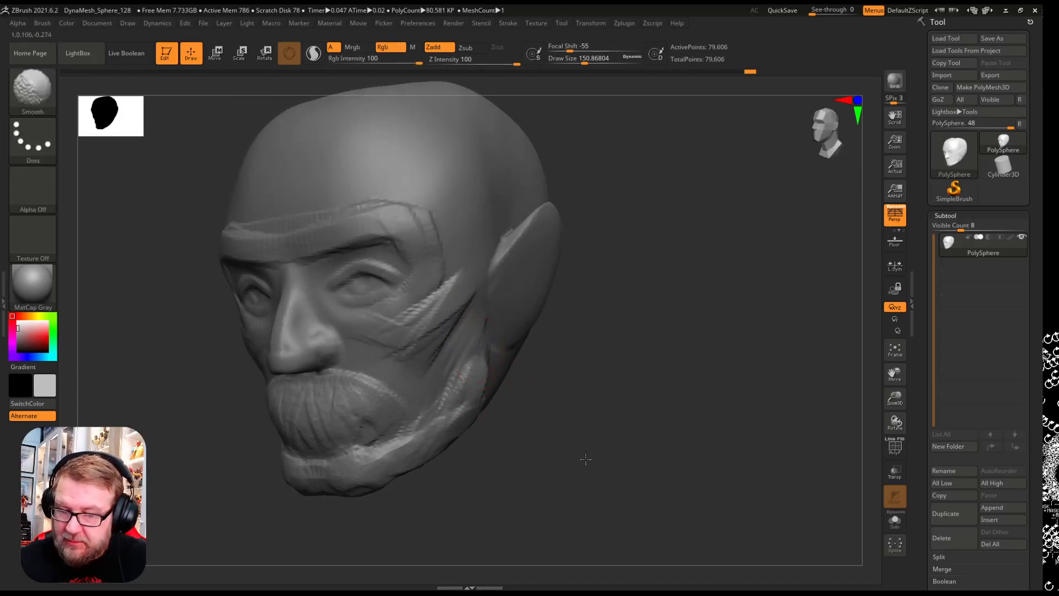
mouse_move(430, 301)
left_mouse_down("shift")
mouse_move(493, 398)
mouse_move(358, 383)
mouse_move(381, 557)
left_mouse_up("shift")
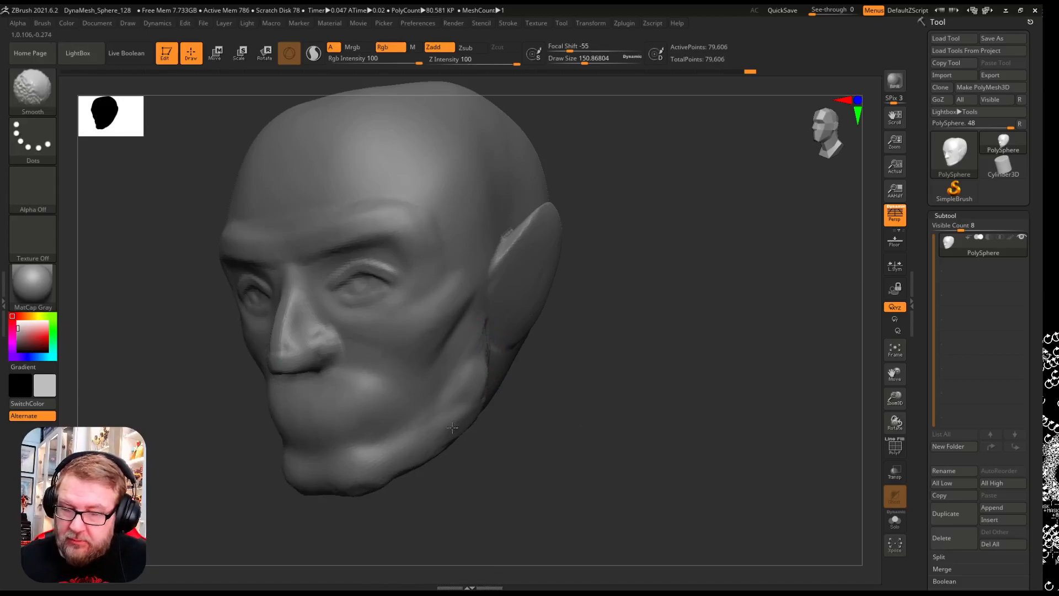
left_click_drag(302, 331, 283, 358, "shift")
left_click_drag(654, 435, 735, 432)
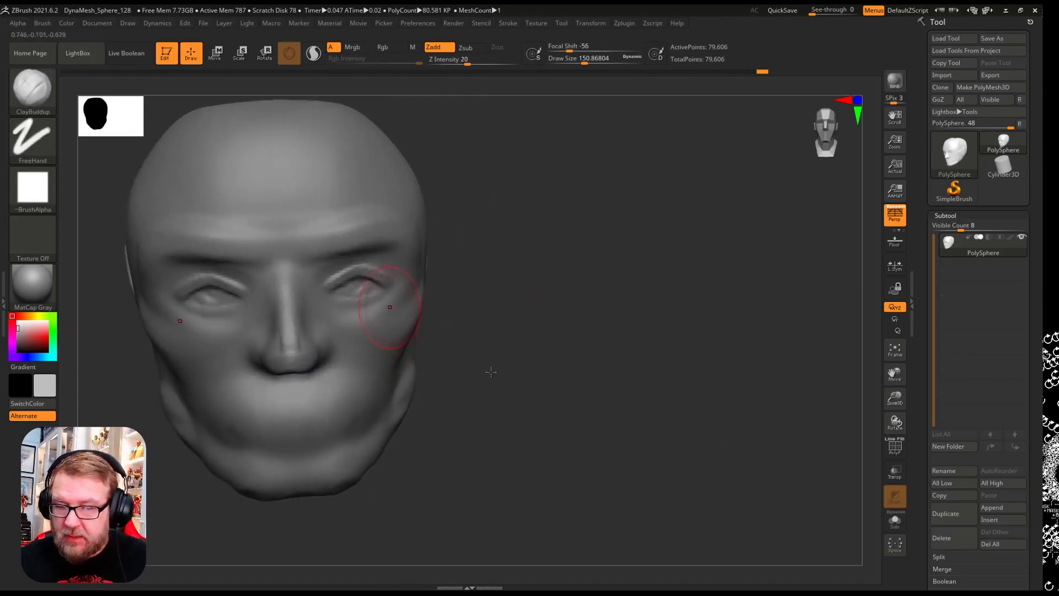
left_click_drag(662, 414, 643, 414)
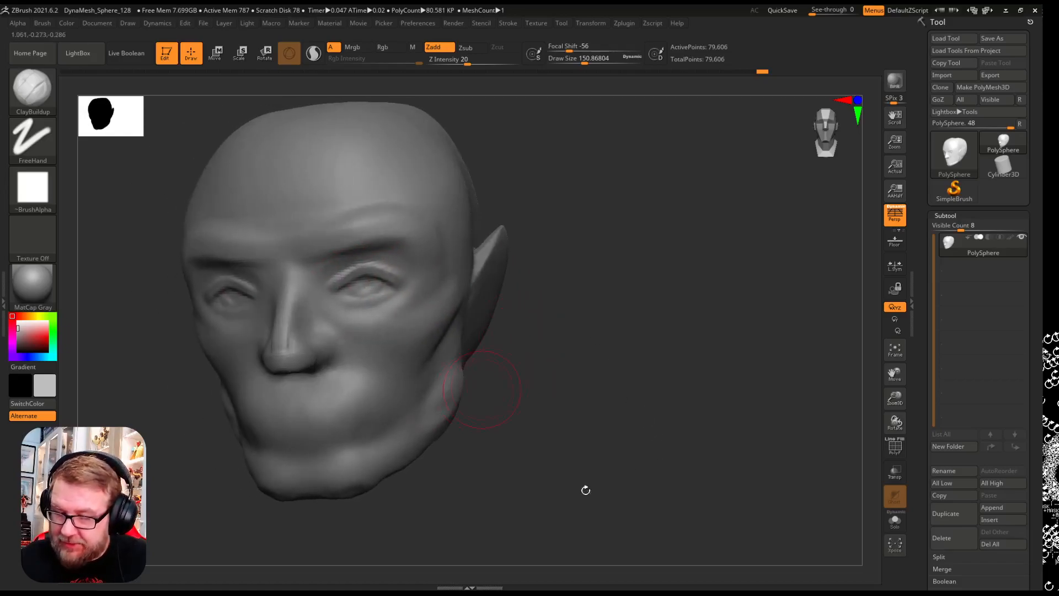
key("shift")
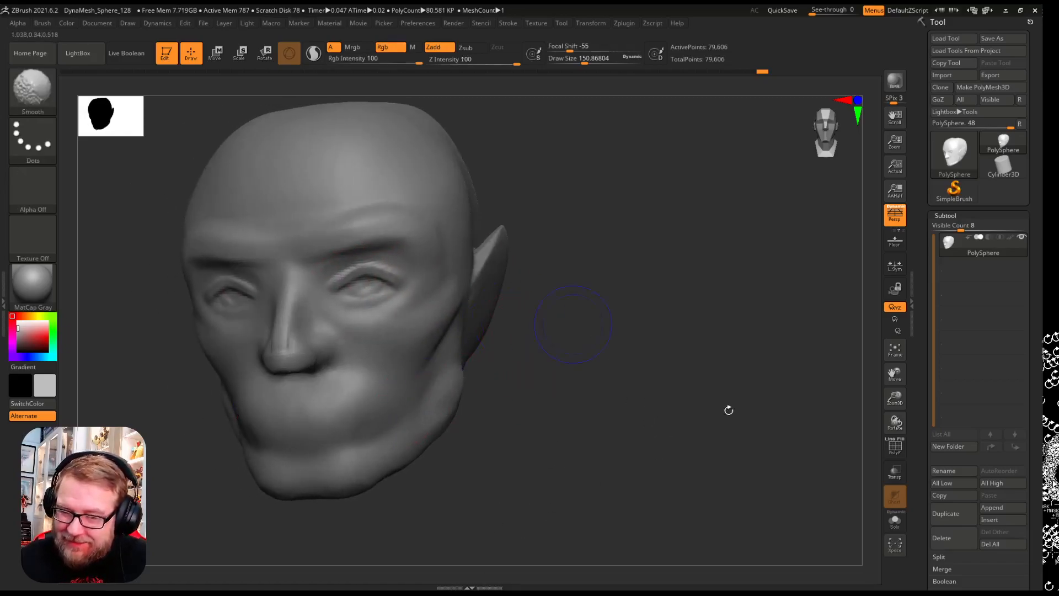
left_click_drag(752, 414, 698, 428, "shift")
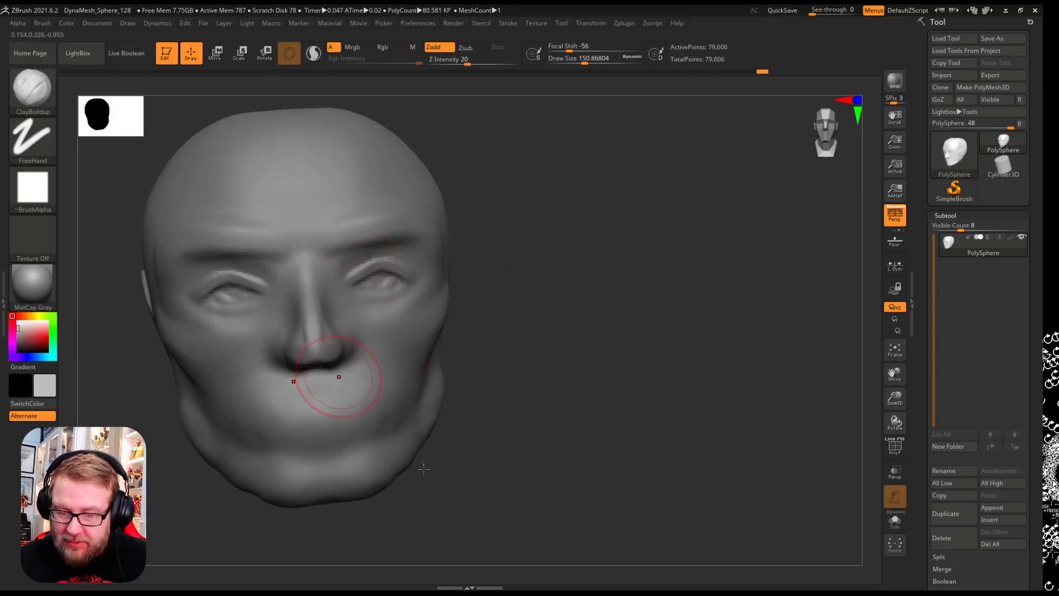
Switch to the Move brush and adjust the face's proportions, comparing the front and side views.
key("b")
key("m")
key("v")
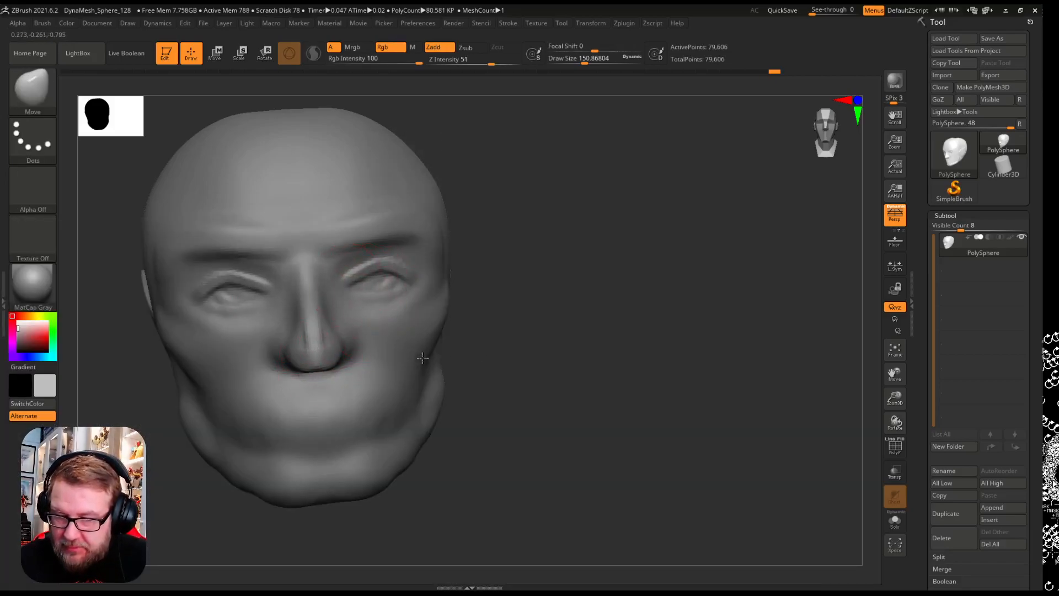
left_click_drag(617, 336, 441, 354)
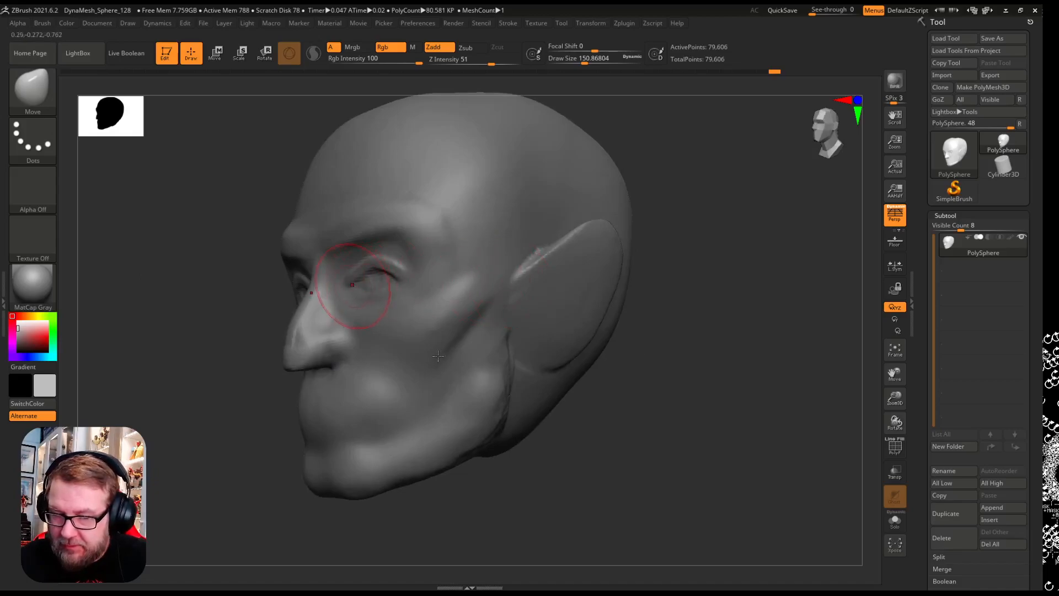
left_click_drag(643, 382, 518, 356)
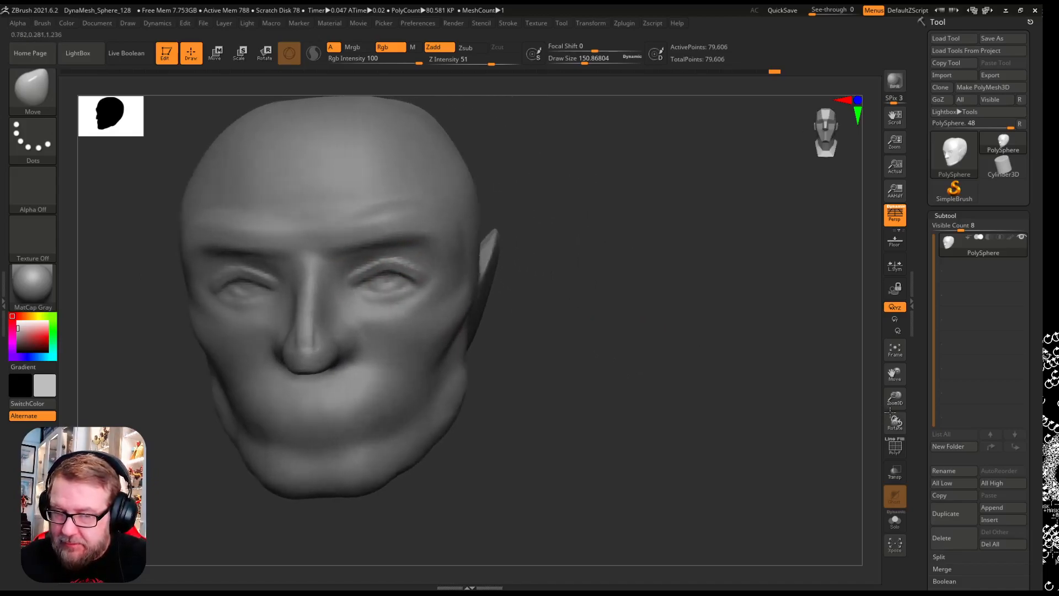
mouse_move(520, 348)
left_mouse_down()
mouse_move(739, 350)
mouse_move(712, 353)
mouse_move(593, 435)
left_mouse_up()
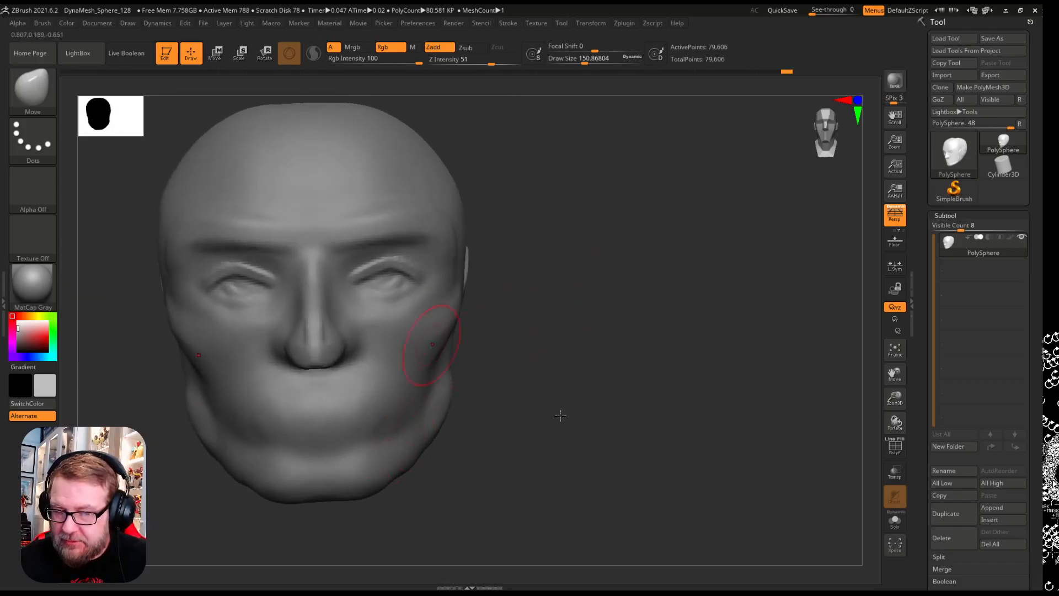
left_click_drag(728, 391, 673, 431)
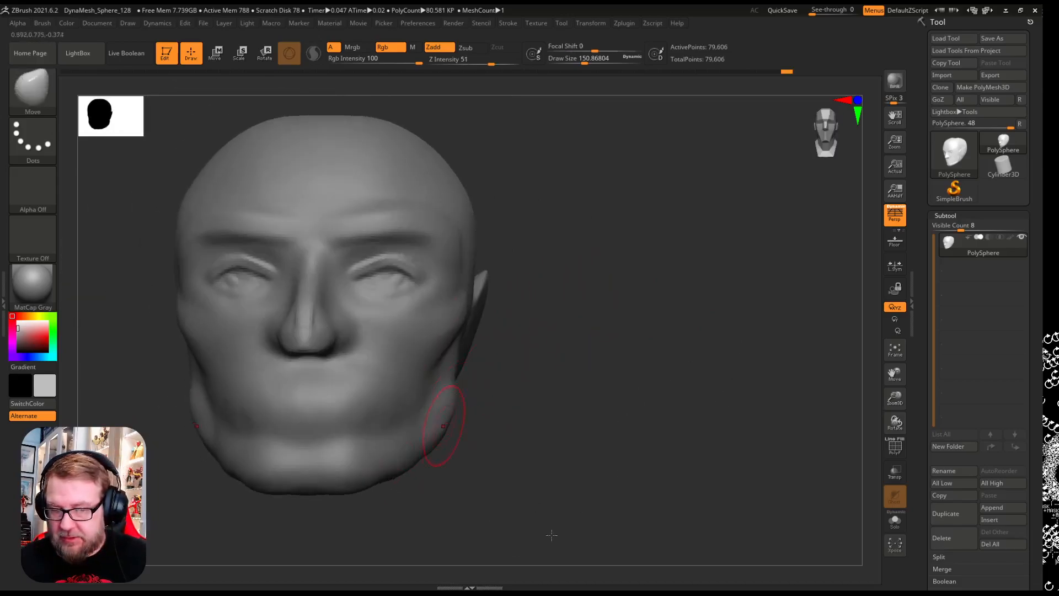
Frame the whole head from the front and pull the chin down with the Move brush at draw size about 763.
key("f")
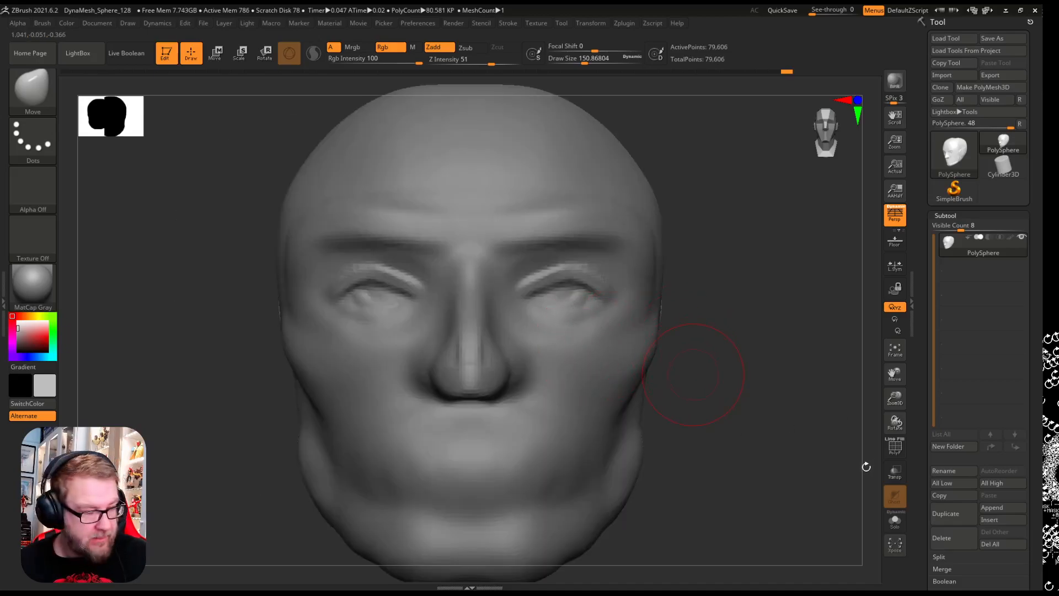
left_click_drag(895, 398, 943, 477)
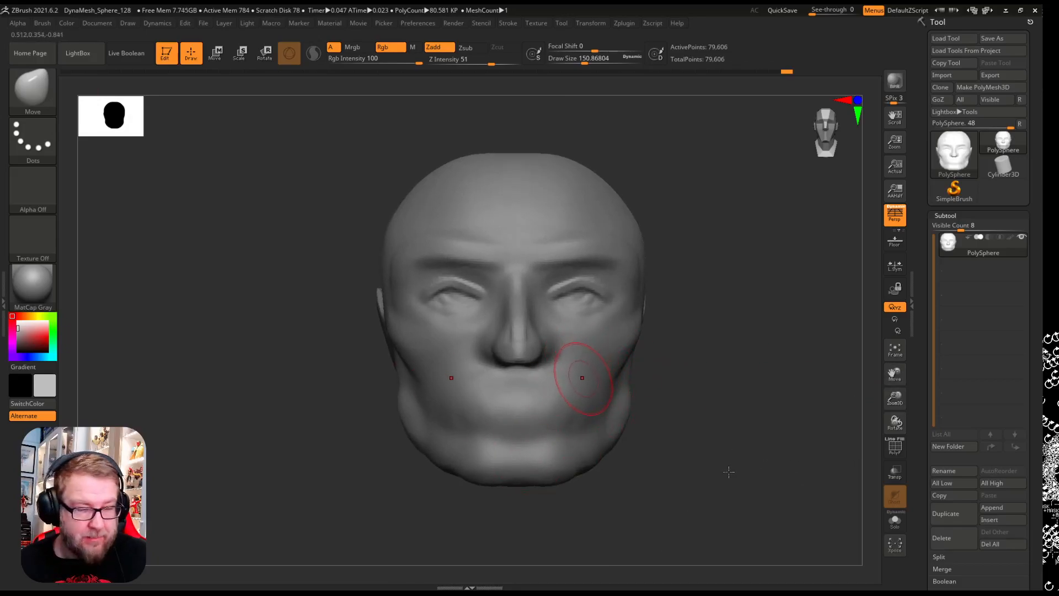
key("]")
key("]")
key("]")
key("]")
key("]")
key("]")
key("]")
key("]")
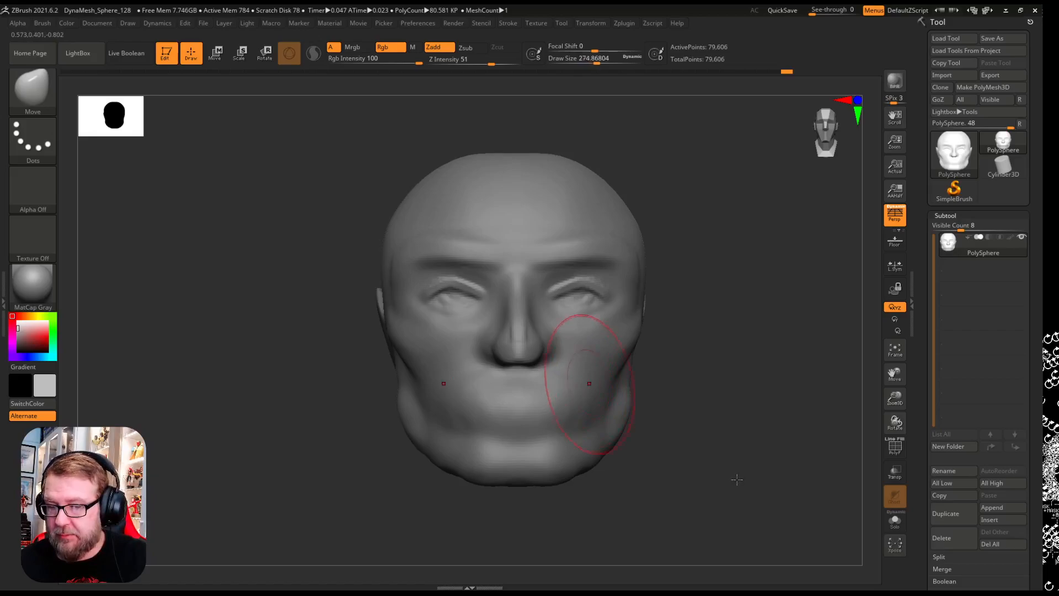
key("]")
key("]")
key("]")
key("]")
key("]")
key("]")
key("]")
key("]")
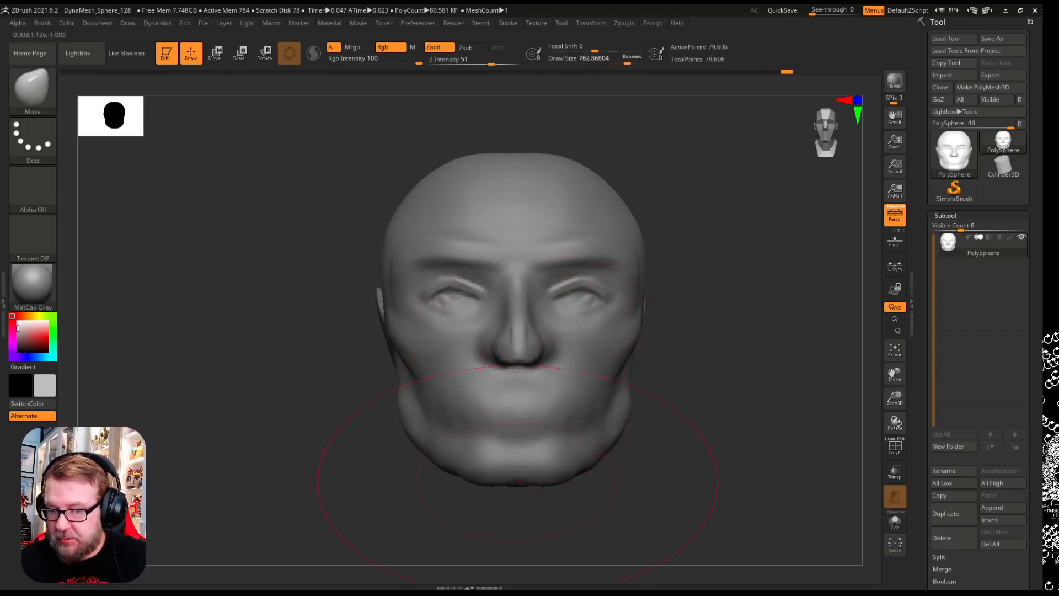
left_click_drag(518, 479, 518, 496)
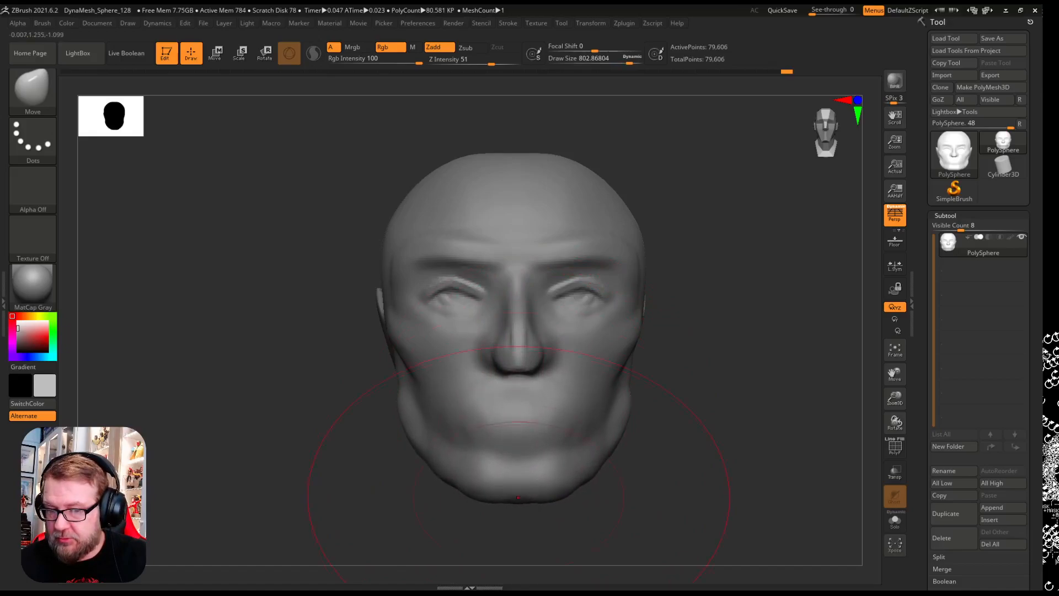
Raise the crown and narrow the sides of the jaw with the Move brush at draw size about 803.
left_click_drag(514, 166, 516, 147)
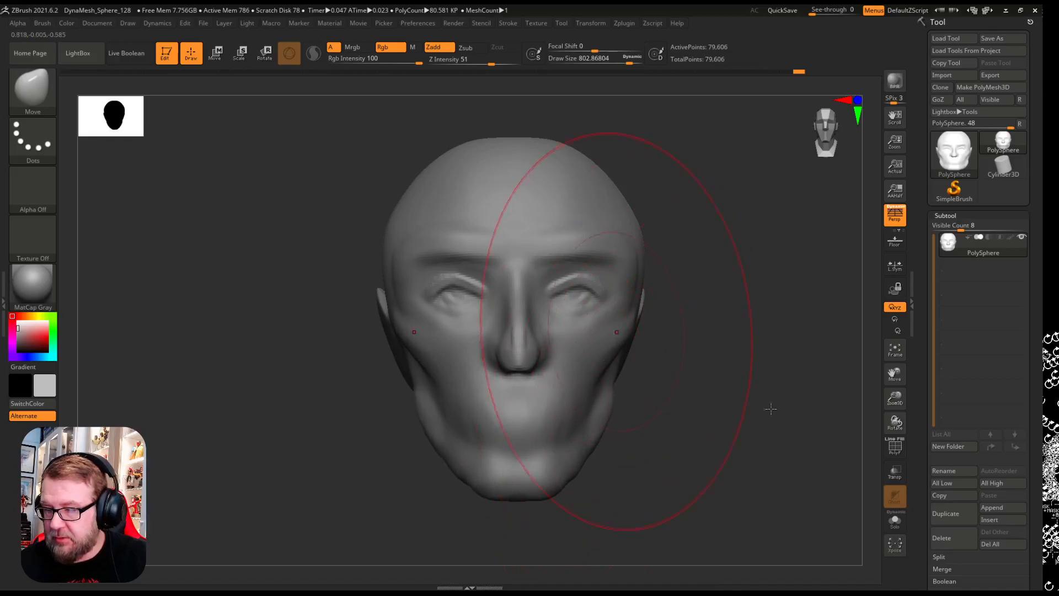
mouse_move(754, 209)
left_mouse_down()
mouse_move(757, 195)
mouse_move(745, 192)
left_mouse_up()
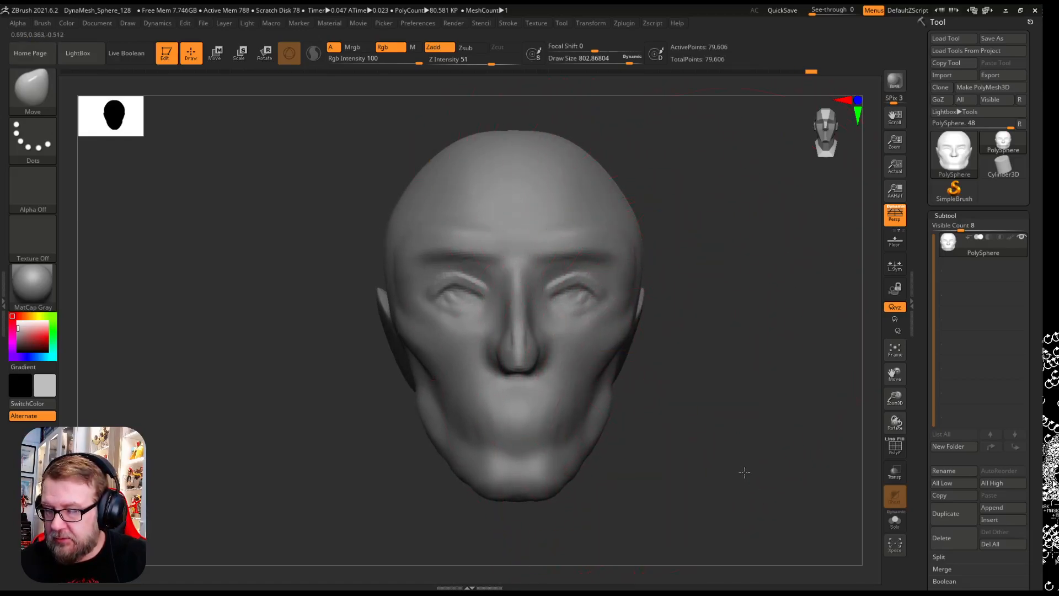
Undo the last Move stroke in side view and pull the nose tip forward with a smaller Move brush.
mouse_move(804, 457)
left_mouse_down()
mouse_move(813, 449)
mouse_move(780, 449)
left_mouse_up()
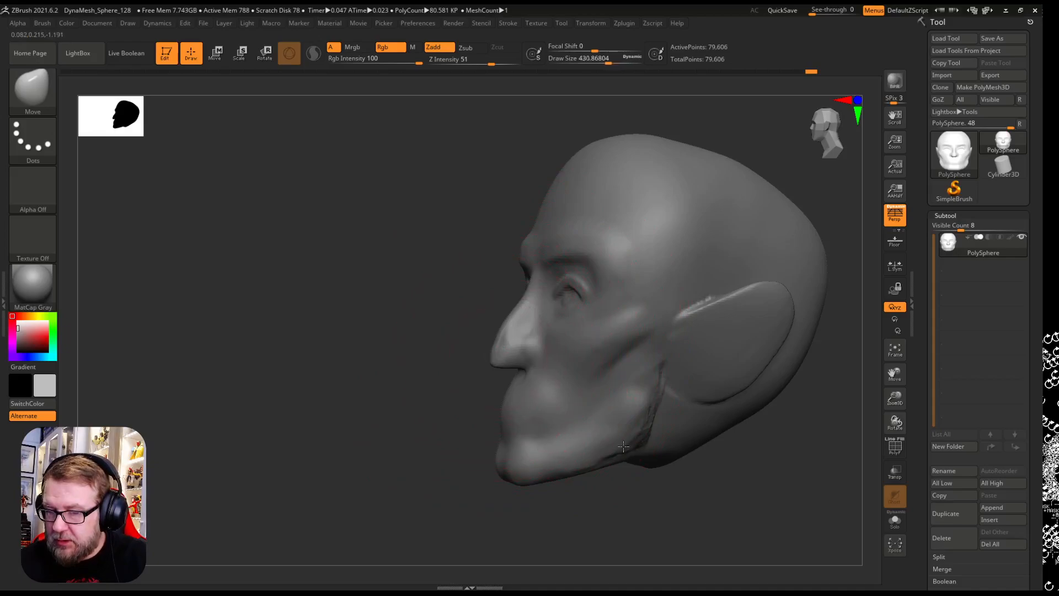
key("ctrl+z")
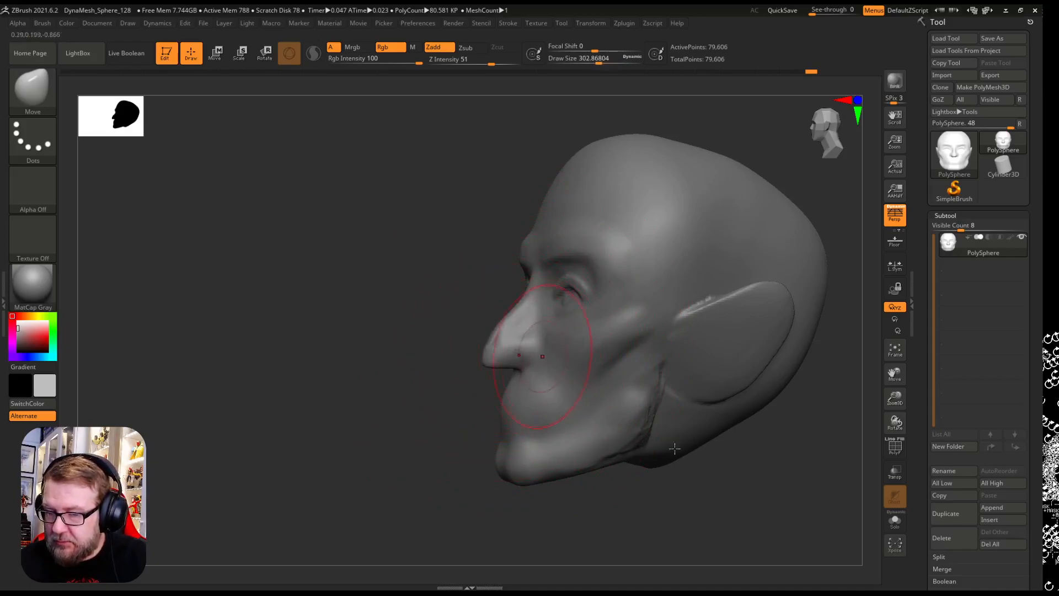
left_click_drag(475, 512, 487, 547)
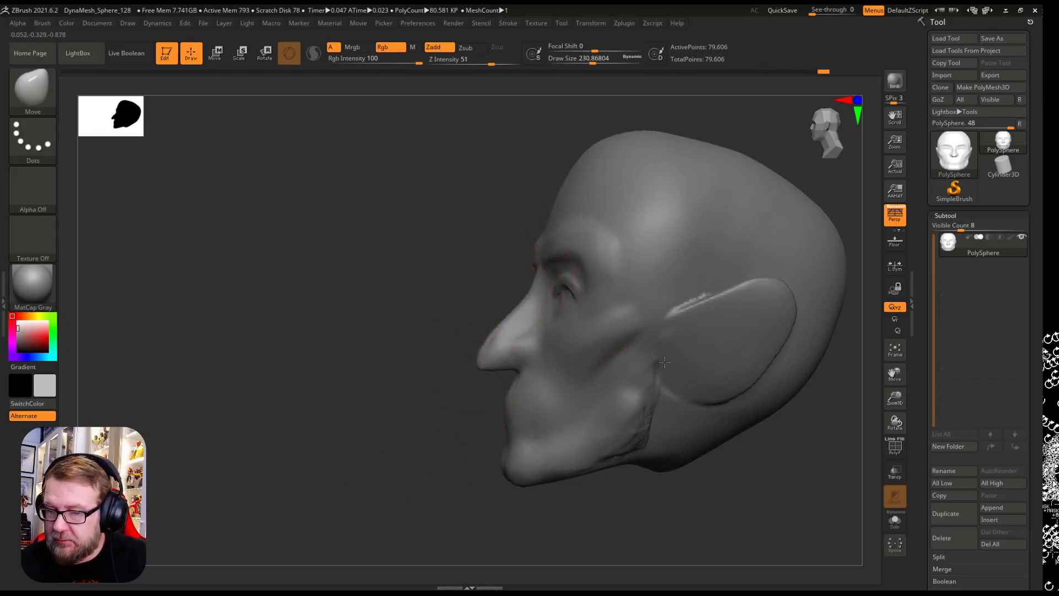
left_click_drag(519, 532, 497, 551)
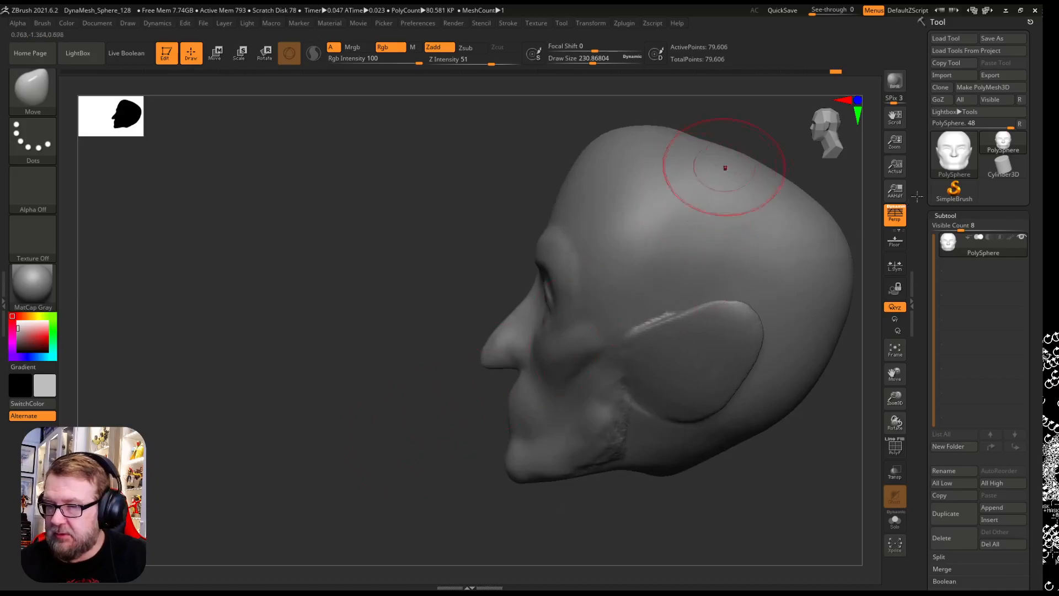
Smooth away the rough crease along the back edge of the jaw, below the ear.
left_click_drag(766, 148, 788, 144)
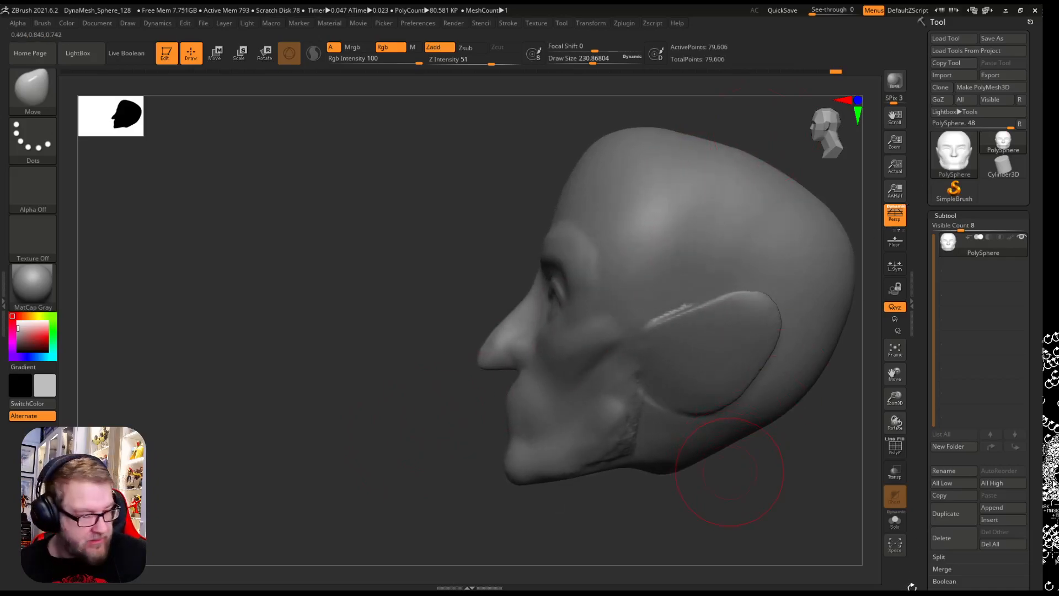
left_click_drag(729, 472, 738, 462)
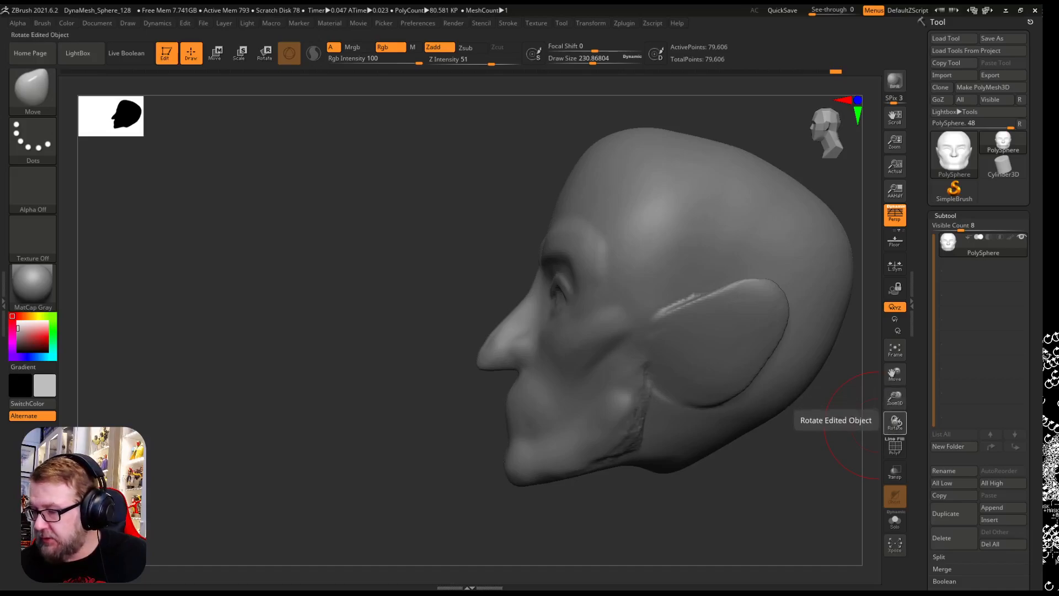
key("shift")
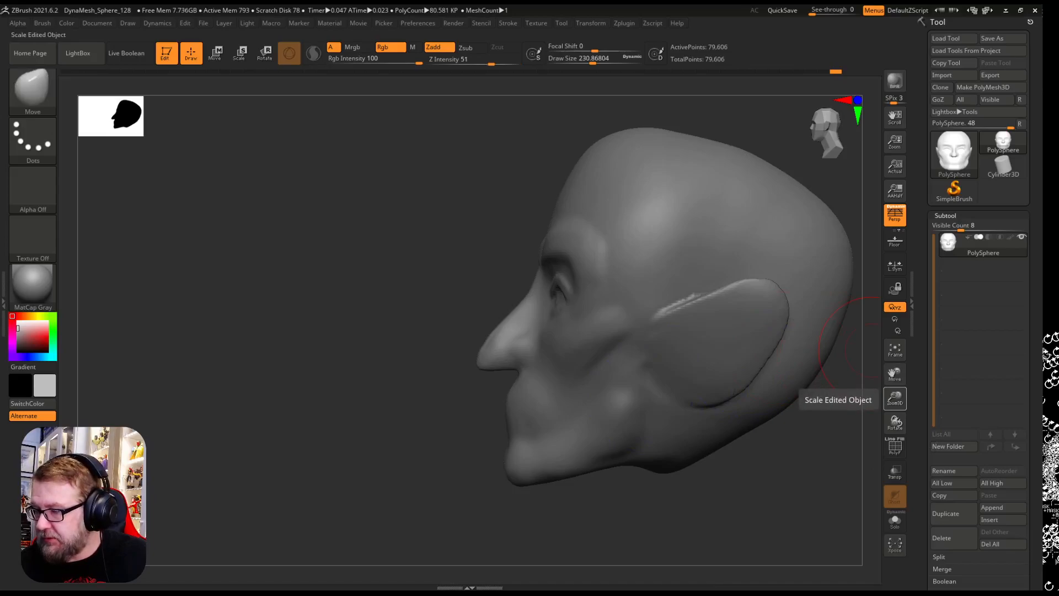
Round out the crown and back of the skull with the Move brush at draw size about 527, and smooth the ear's upper edge.
left_click_drag(894, 373, 688, 423)
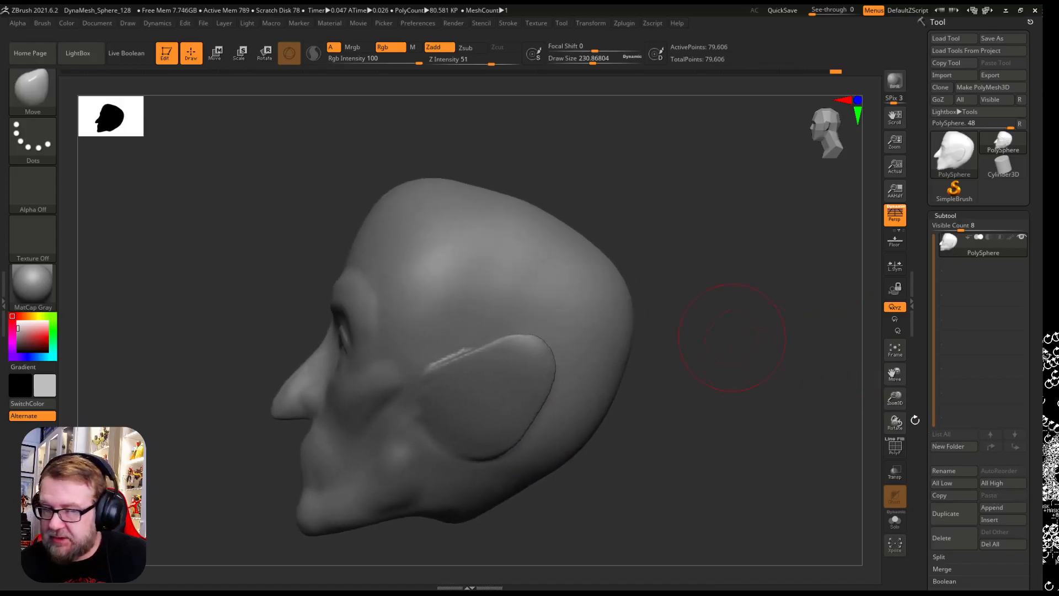
key("s")
key("s")
left_click_drag(420, 220, 434, 220)
key("bracketright")
key("bracketright")
key("bracketright")
left_click_drag(617, 234, 637, 212)
left_click_drag(704, 275, 721, 262)
left_click_drag(749, 312, 771, 298)
left_click_drag(822, 352, 789, 369)
mouse_move(693, 300)
left_mouse_down("shift")
mouse_move(619, 253)
mouse_move(652, 286)
mouse_move(645, 270)
mouse_move(756, 454)
mouse_move(730, 519)
left_mouse_up("shift")
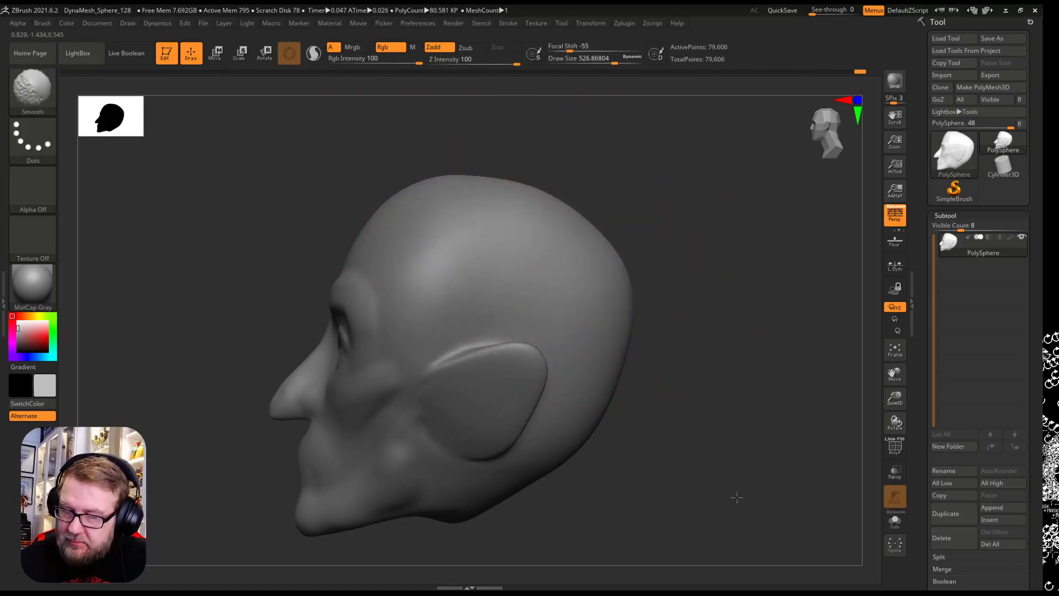
Examine the face and the profile of the head from several angles.
mouse_move(752, 309)
right_mouse_down()
mouse_move(849, 284)
mouse_move(884, 262)
right_mouse_up()
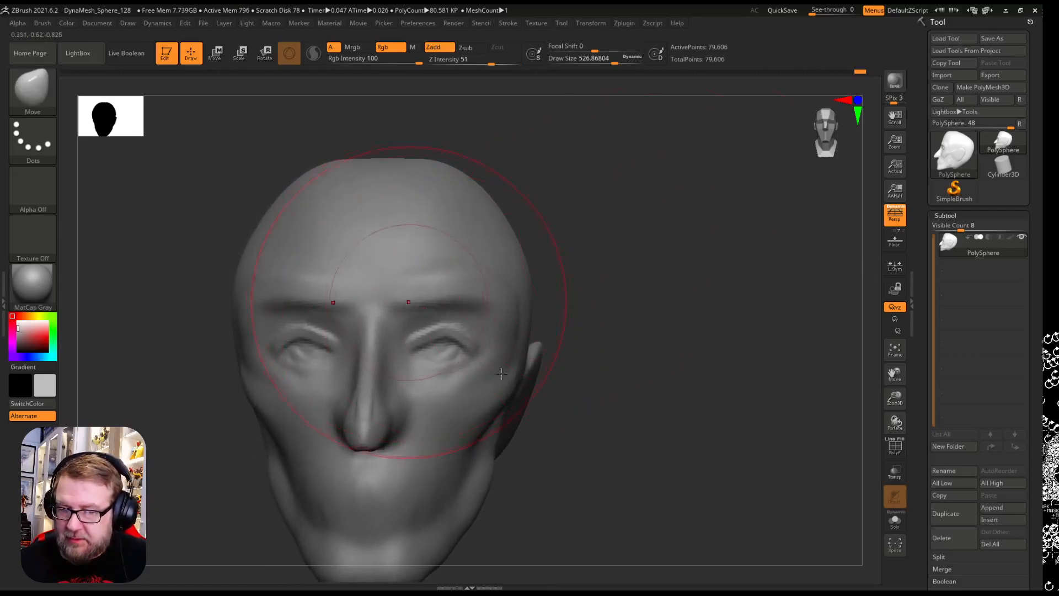
mouse_move(769, 330)
right_mouse_down()
mouse_move(806, 331)
mouse_move(733, 362)
right_mouse_up()
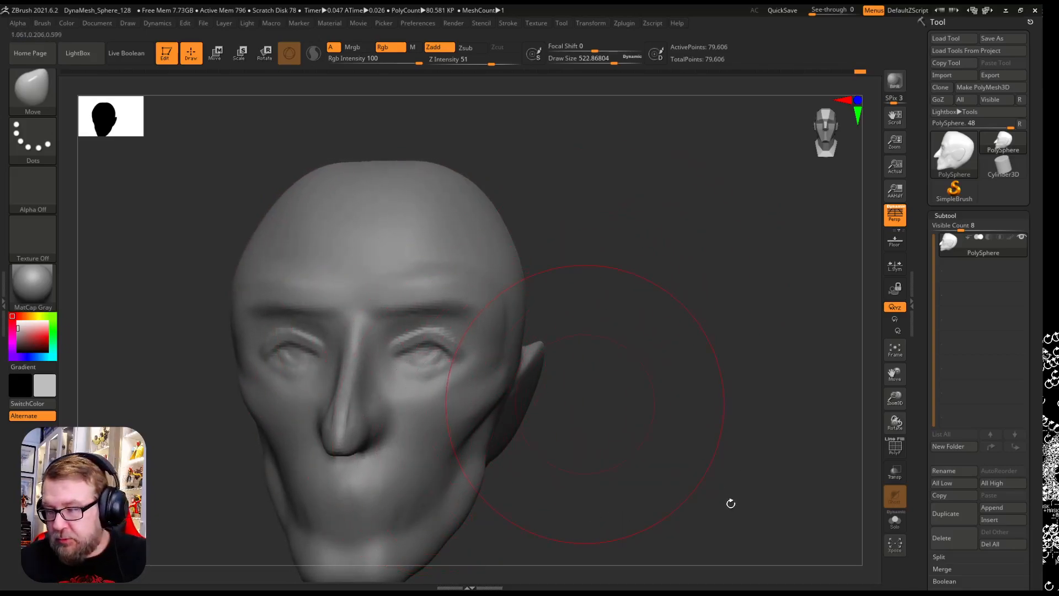
key("bracketleft")
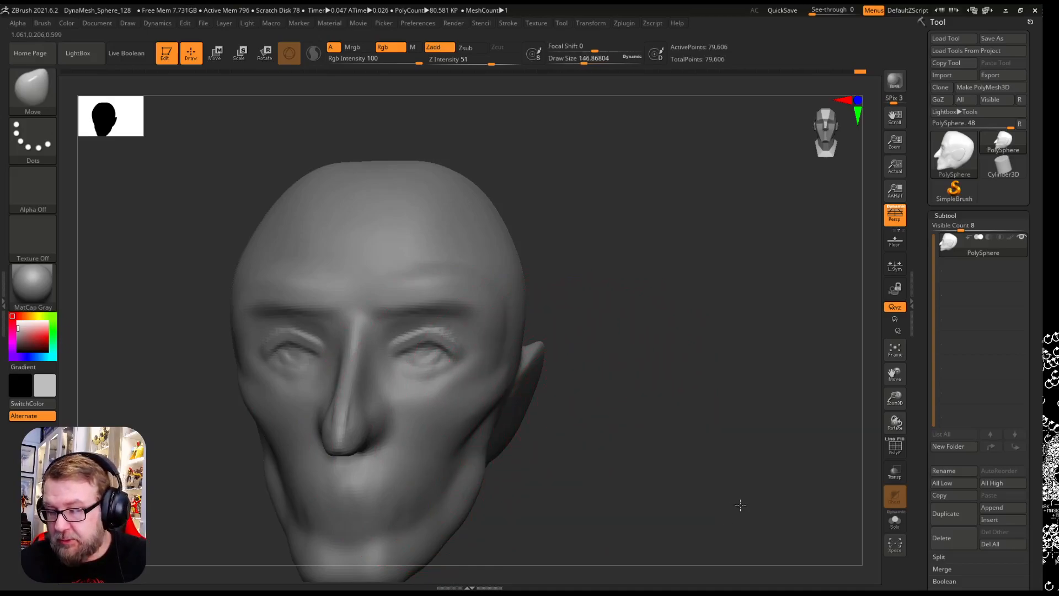
left_click_drag(740, 506, 292, 486)
left_click_drag(734, 516, 286, 503)
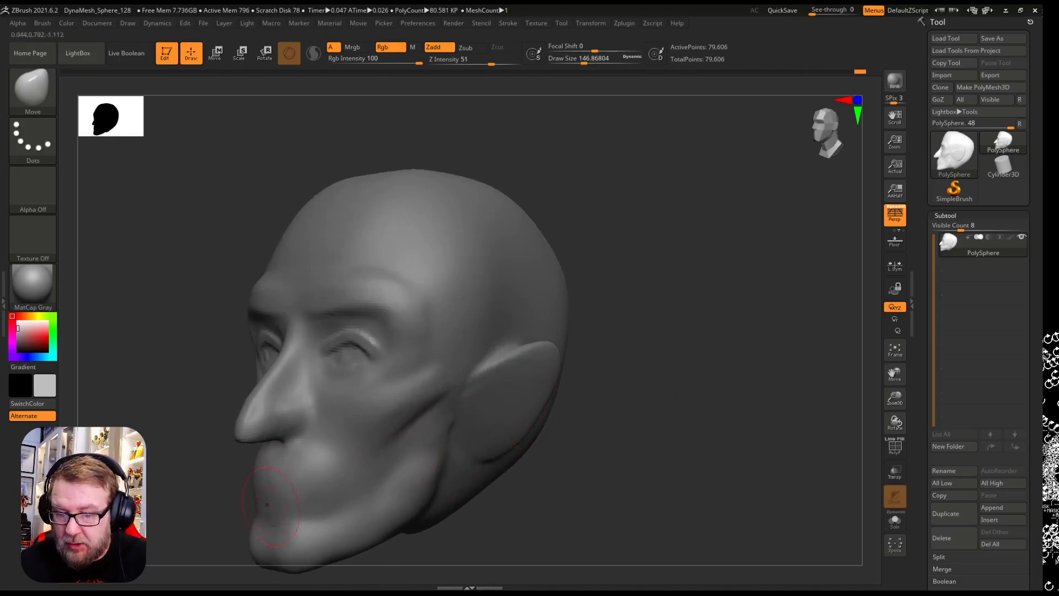
left_click_drag(821, 502, 842, 513)
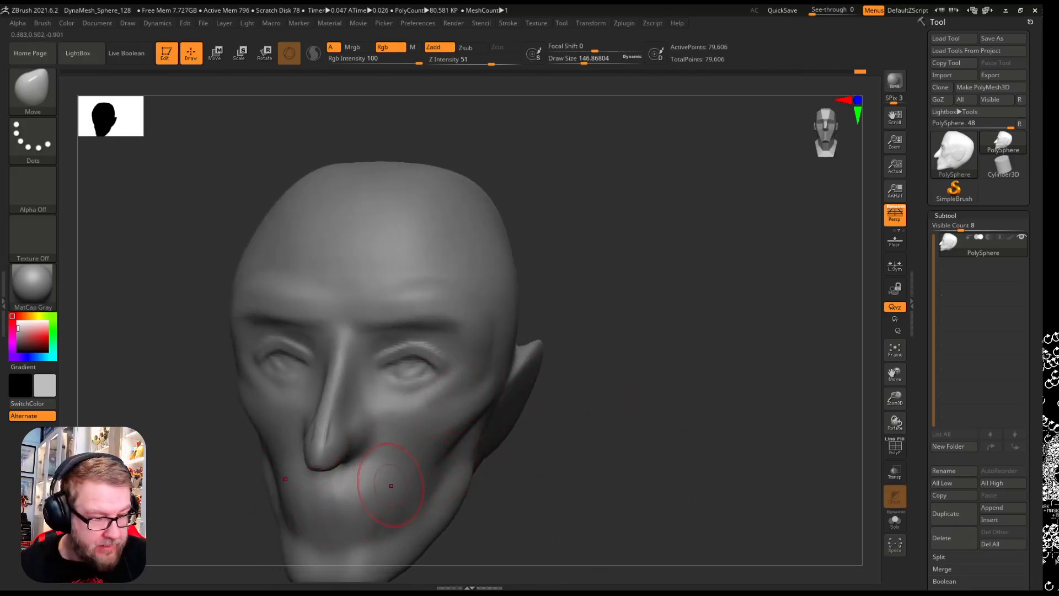
Build up the upper and lower lips with the ClayBuildup brush at draw size about 71.
key("bracketleft")
key("bracketleft")
key("bracketleft")
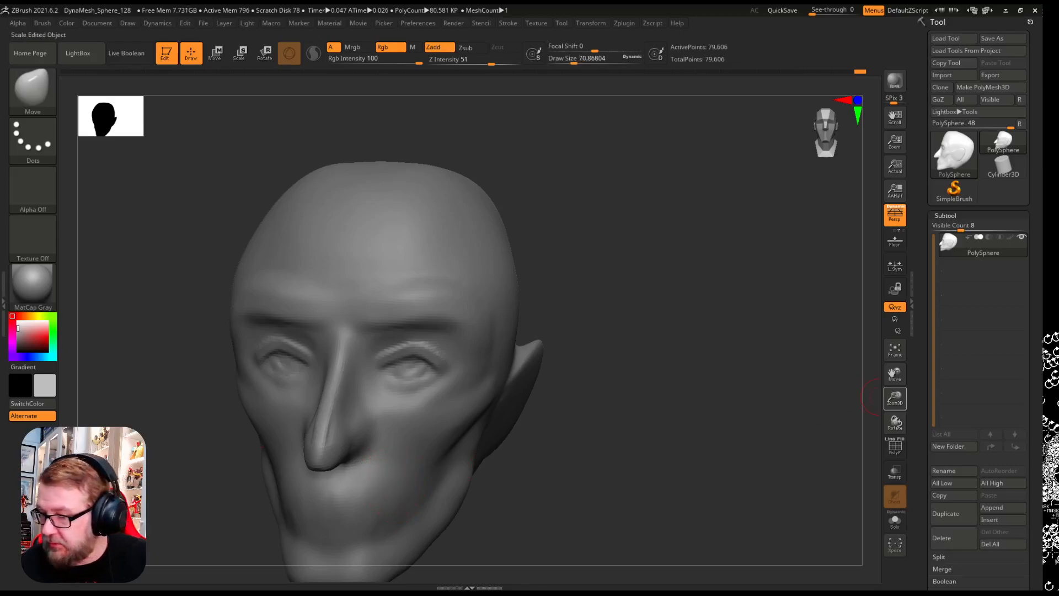
left_click_drag(893, 375, 975, 211)
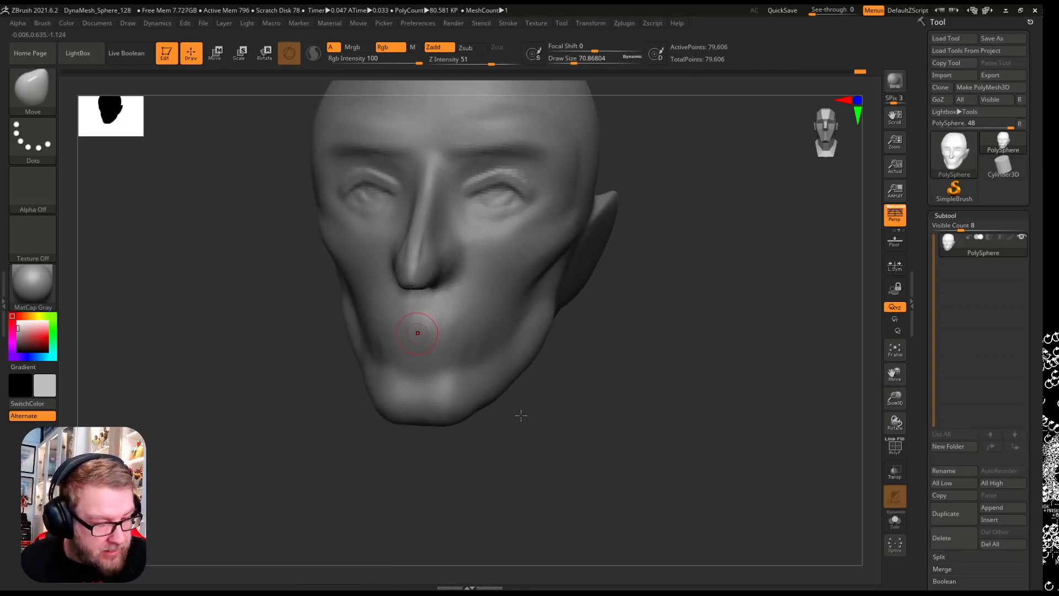
key("b")
key("c")
key("b")
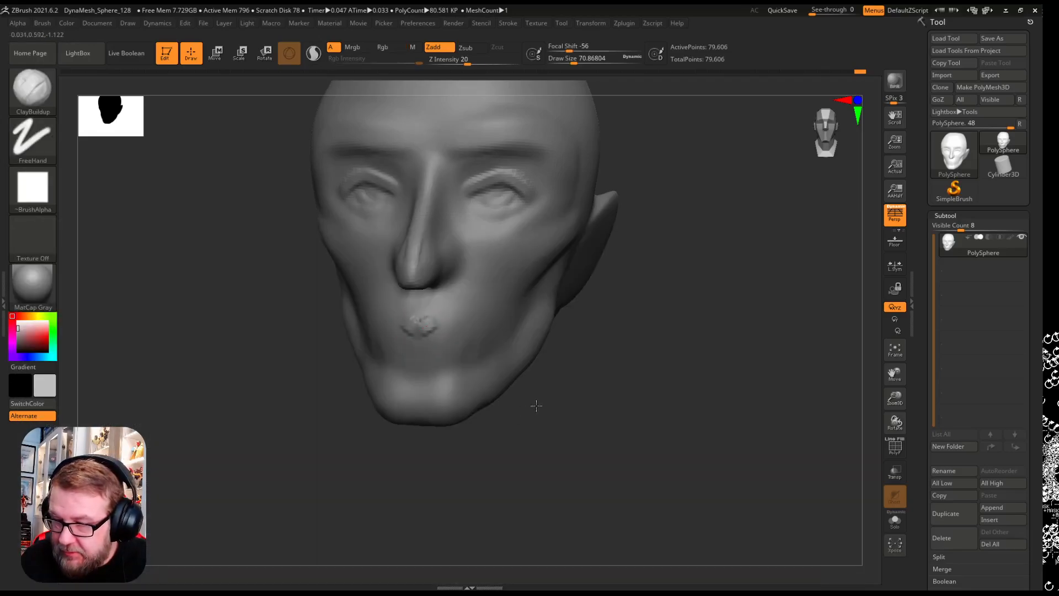
left_click_drag(499, 436, 584, 434)
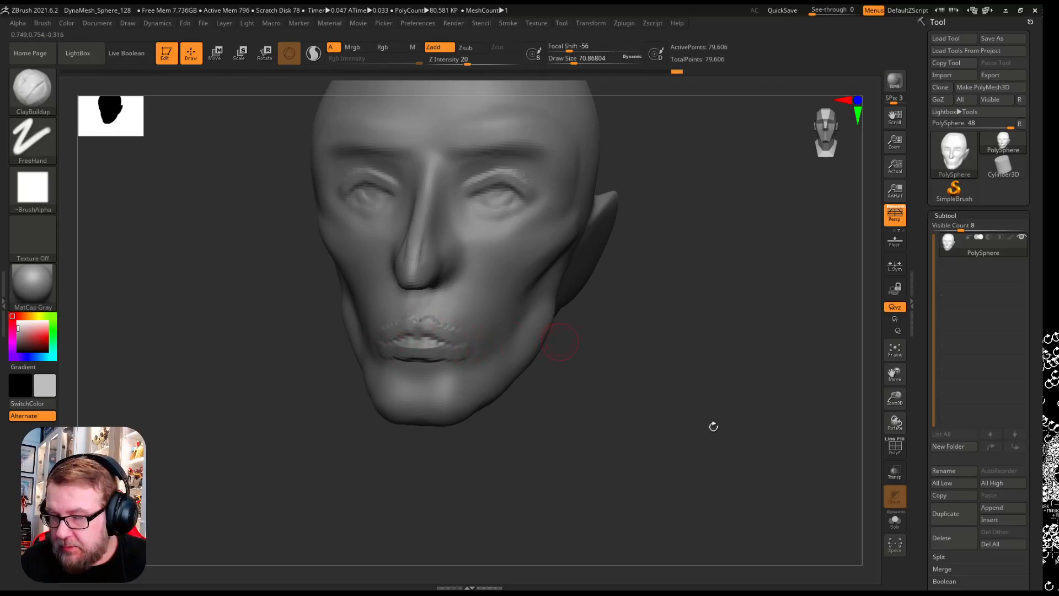
Add the folds beside the nose and mouth, the mouth corners and the nostril wings with ClayBuildup.
left_click_drag(702, 425, 711, 431)
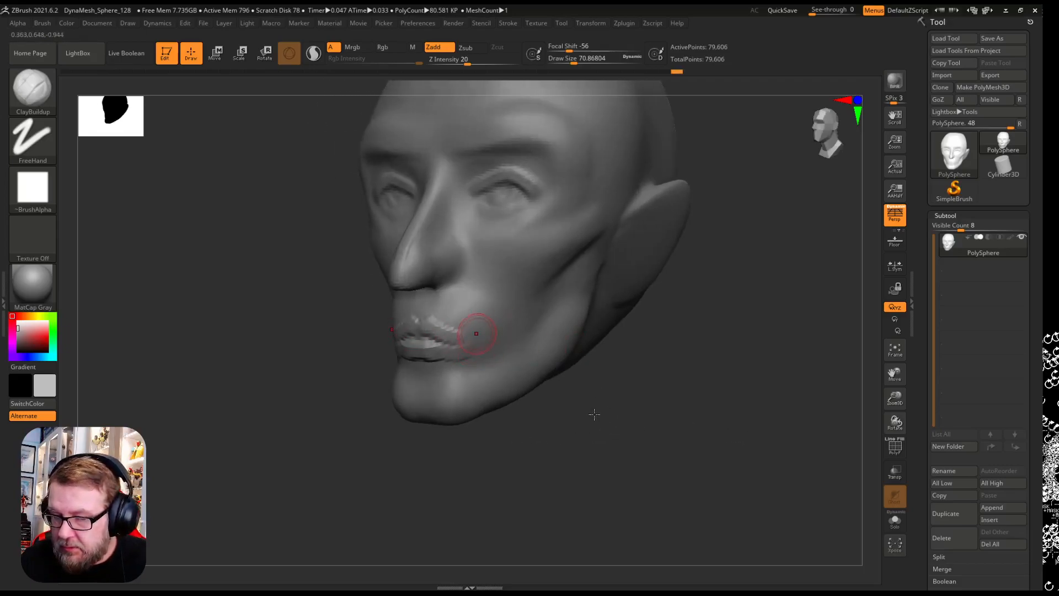
mouse_move(605, 388)
left_mouse_down()
mouse_move(617, 374)
mouse_move(613, 334)
mouse_move(595, 315)
mouse_move(591, 323)
mouse_move(663, 400)
mouse_move(593, 424)
left_mouse_up()
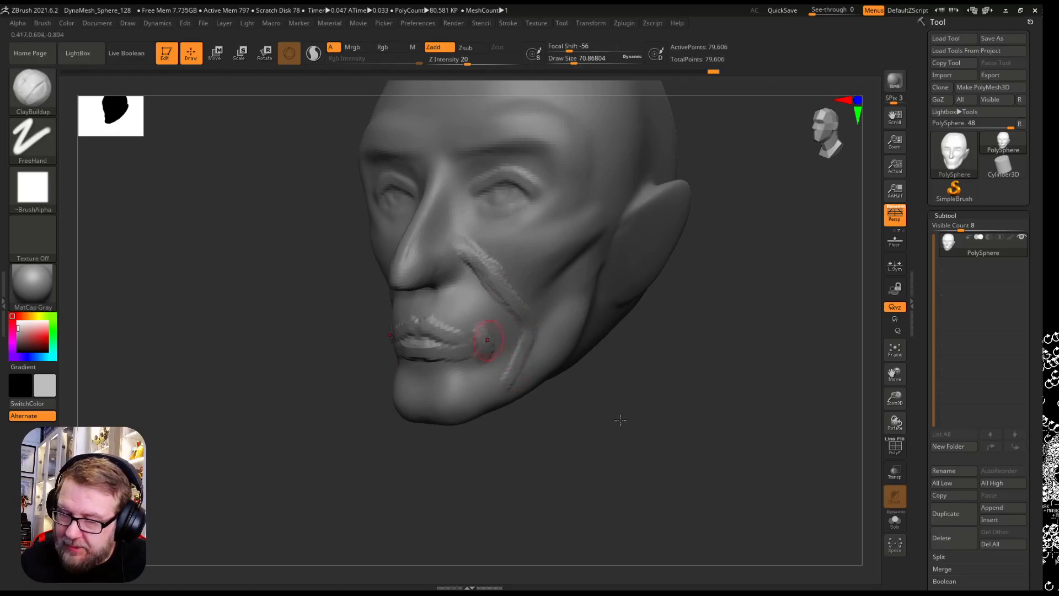
left_click_drag(550, 464, 539, 441)
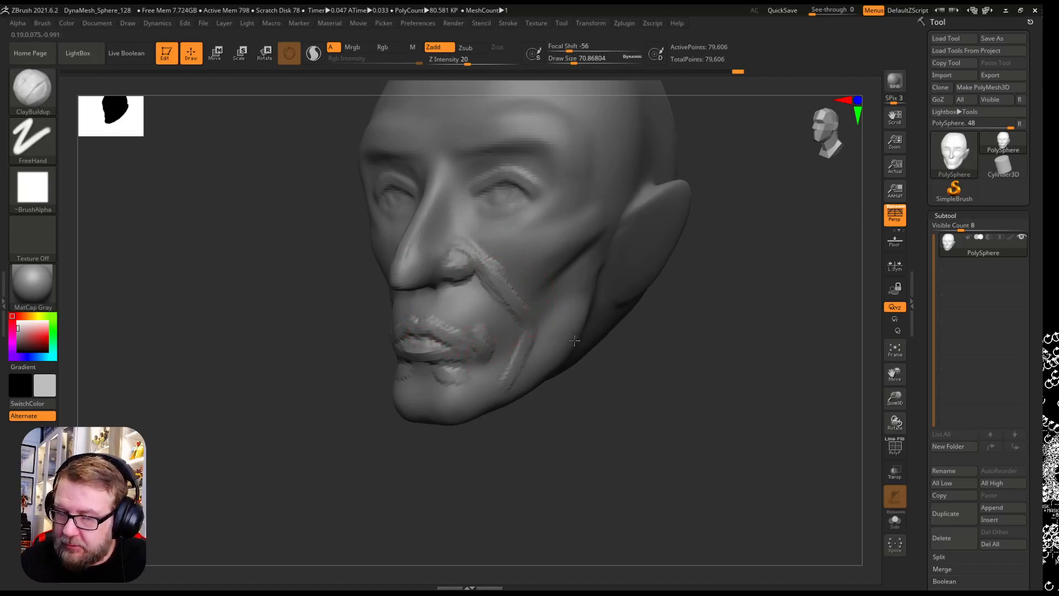
Refine the nostrils and the underside of the nose with ClayBuildup, working from below.
left_click_drag(702, 380, 789, 435)
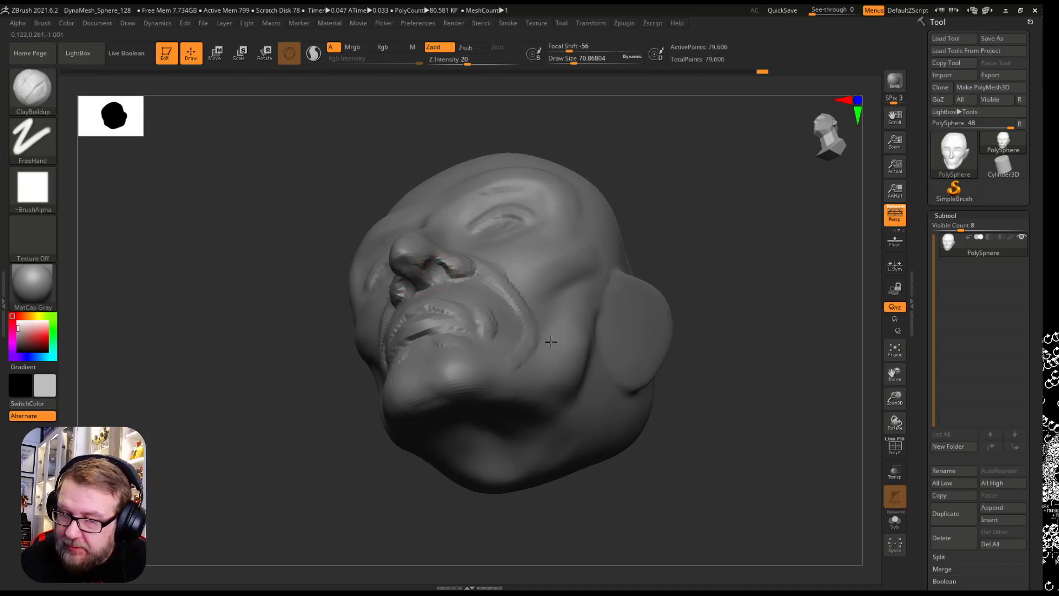
mouse_move(796, 272)
left_mouse_down()
mouse_move(844, 328)
mouse_move(827, 342)
left_mouse_up()
left_click_drag(818, 383, 844, 373)
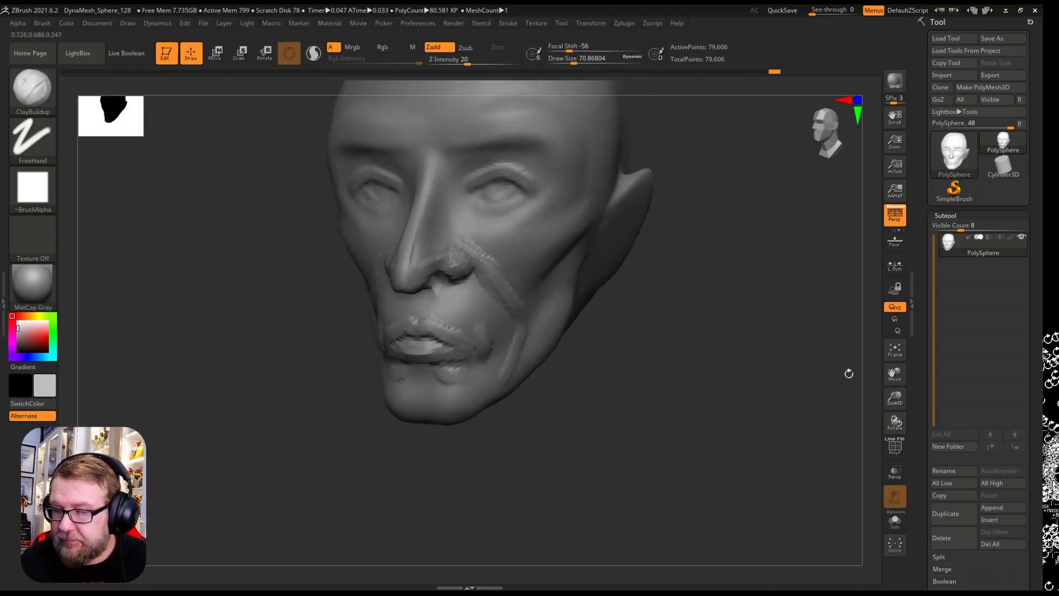
left_click_drag(778, 330, 717, 298, "shift")
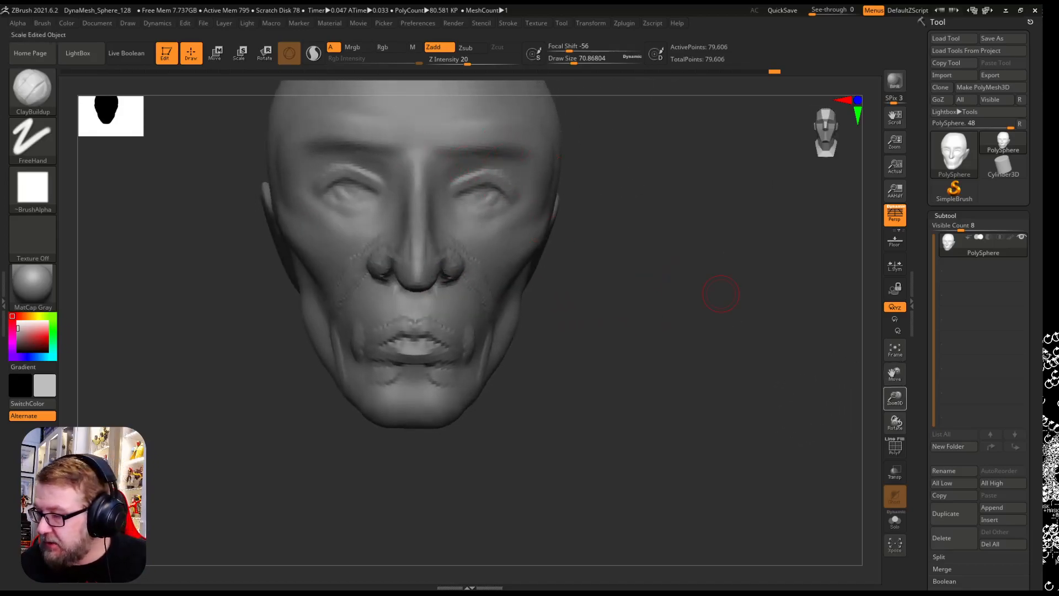
Build up angry brows, forehead frown lines and the inner eye area beside the nose bridge with ClayBuildup.
mouse_move(895, 397)
left_mouse_down()
mouse_move(895, 386)
mouse_move(894, 399)
left_mouse_up()
left_click_drag(894, 374, 867, 491)
mouse_move(392, 228)
left_mouse_down()
mouse_move(385, 217)
mouse_move(401, 229)
mouse_move(462, 189)
mouse_move(491, 185)
mouse_move(438, 182)
mouse_move(409, 202)
mouse_move(449, 181)
mouse_move(488, 178)
mouse_move(556, 221)
left_mouse_up()
mouse_move(403, 175)
left_mouse_down()
mouse_move(441, 133)
mouse_move(461, 168)
mouse_move(507, 149)
left_mouse_up()
mouse_move(855, 311)
left_mouse_down()
mouse_move(815, 321)
mouse_move(557, 282)
left_mouse_up()
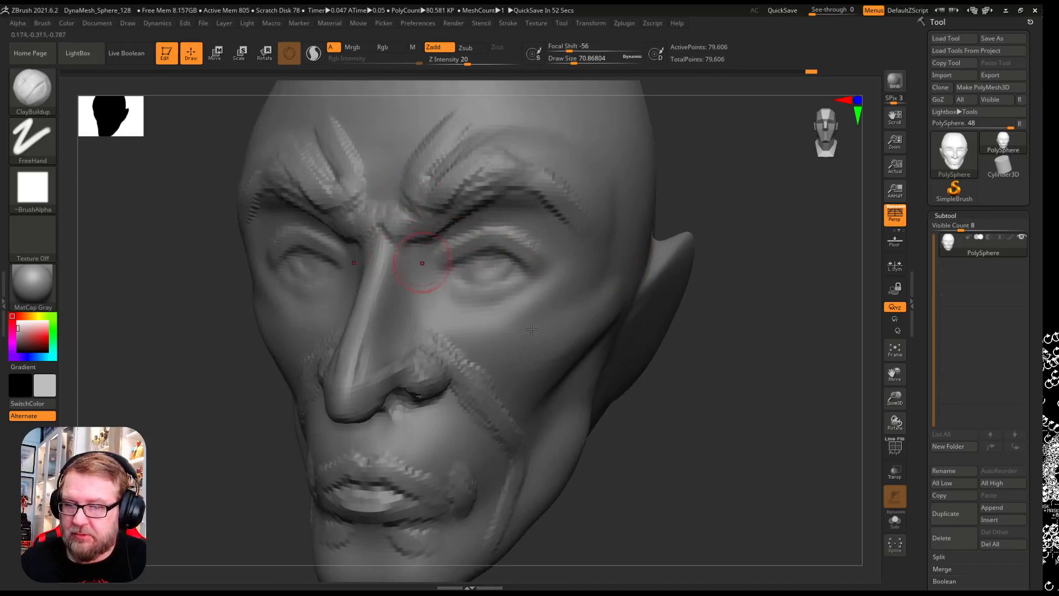
left_click_drag(409, 272, 444, 310)
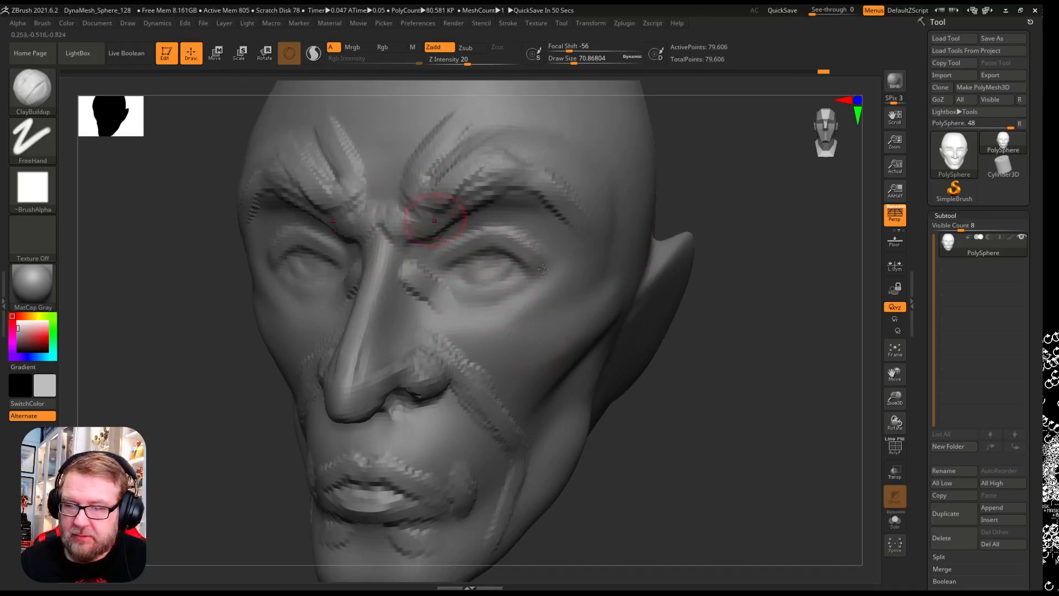
Smooth the clay strokes on the brows, nose, cheeks, mouth and jaw.
mouse_move(435, 229)
left_mouse_down("shift")
mouse_move(442, 172)
mouse_move(497, 179)
mouse_move(593, 221)
left_mouse_up("shift")
left_click_drag(386, 232, 513, 435, "shift")
mouse_move(441, 485)
left_mouse_down("shift")
mouse_move(364, 477)
mouse_move(413, 529)
left_mouse_up("shift")
left_click_drag(408, 395, 447, 386, "shift")
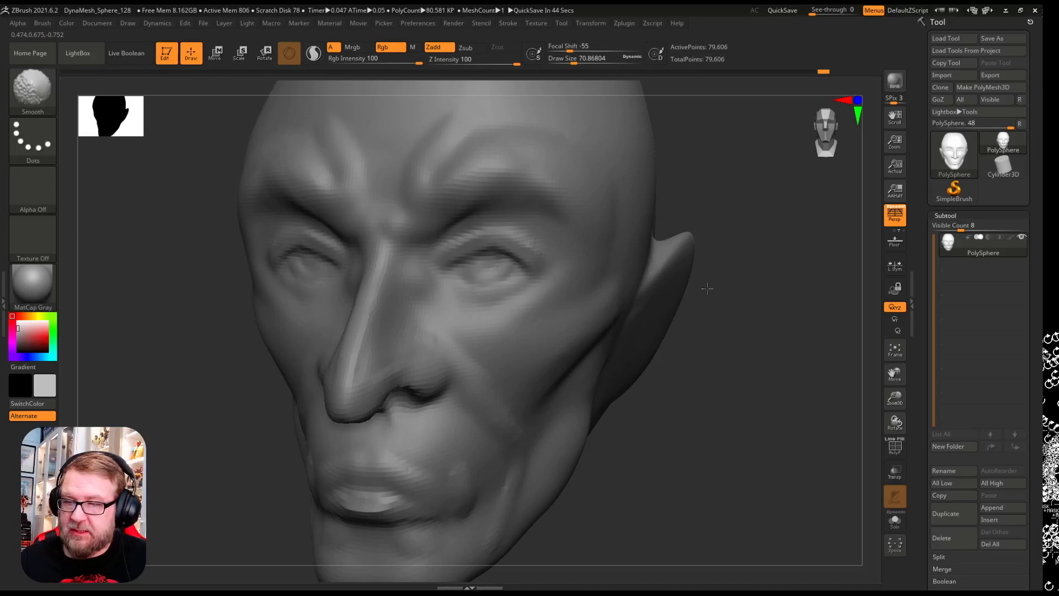
mouse_move(518, 480)
left_mouse_down("shift")
mouse_move(546, 408)
mouse_move(552, 421)
left_mouse_up("shift")
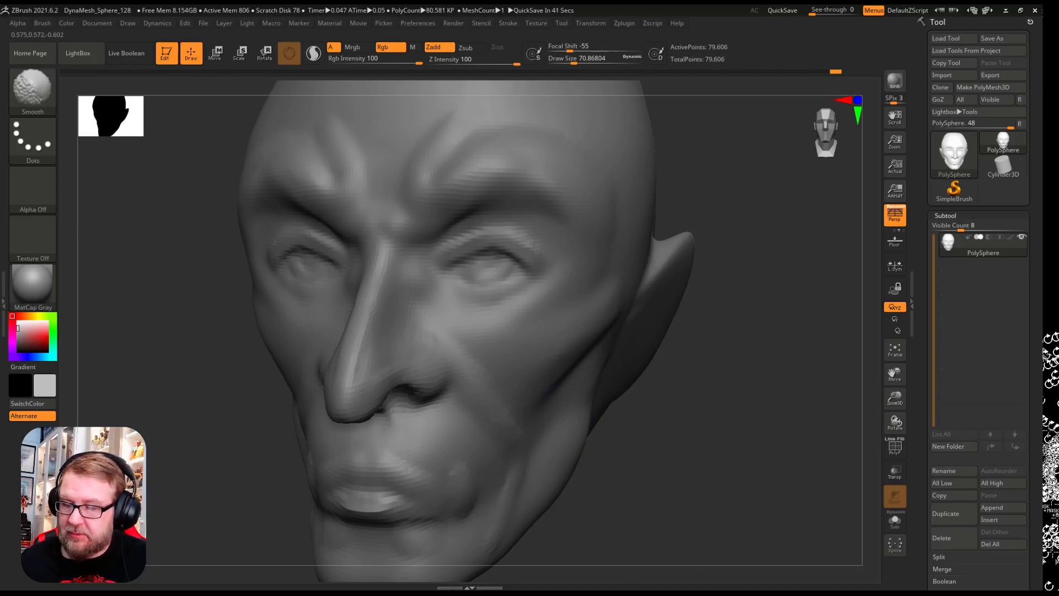
Update the head's DynaMesh and compare its wireframe before and after by toggling Polyframe.
left_click_drag(692, 385, 685, 397)
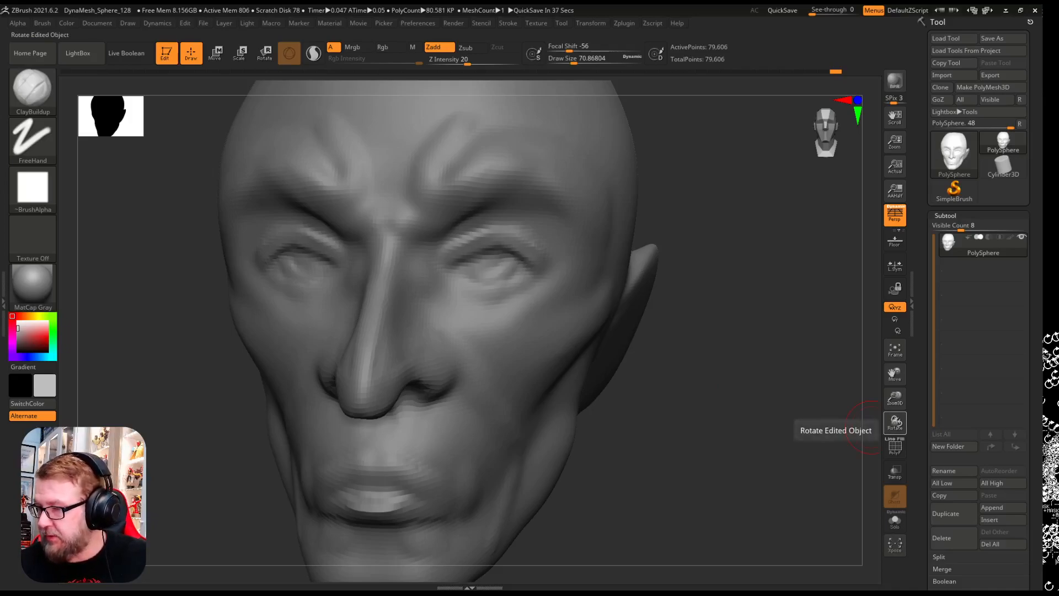
left_click(945, 215)
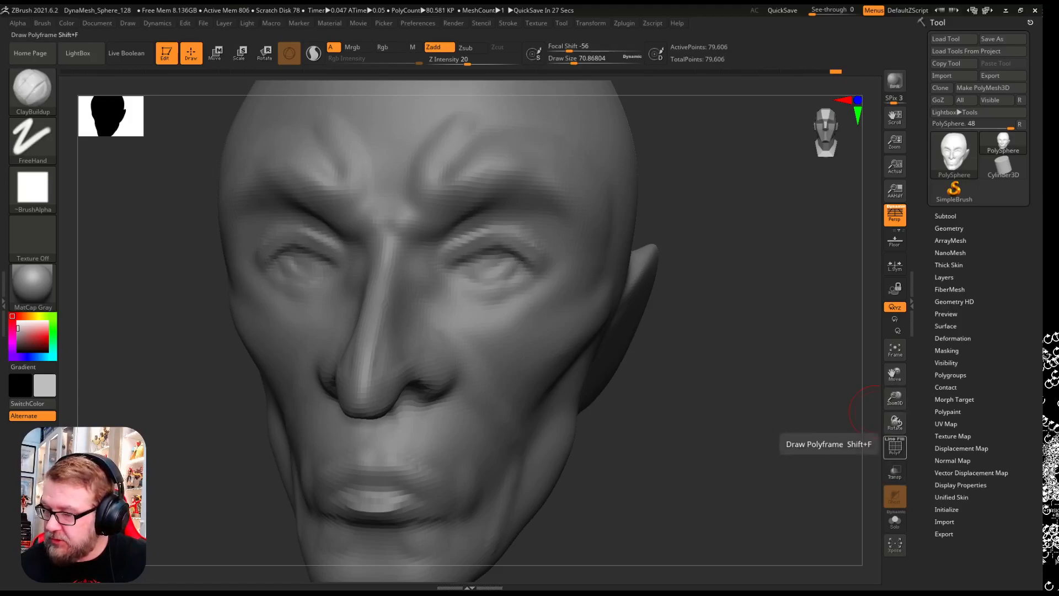
left_click(894, 446)
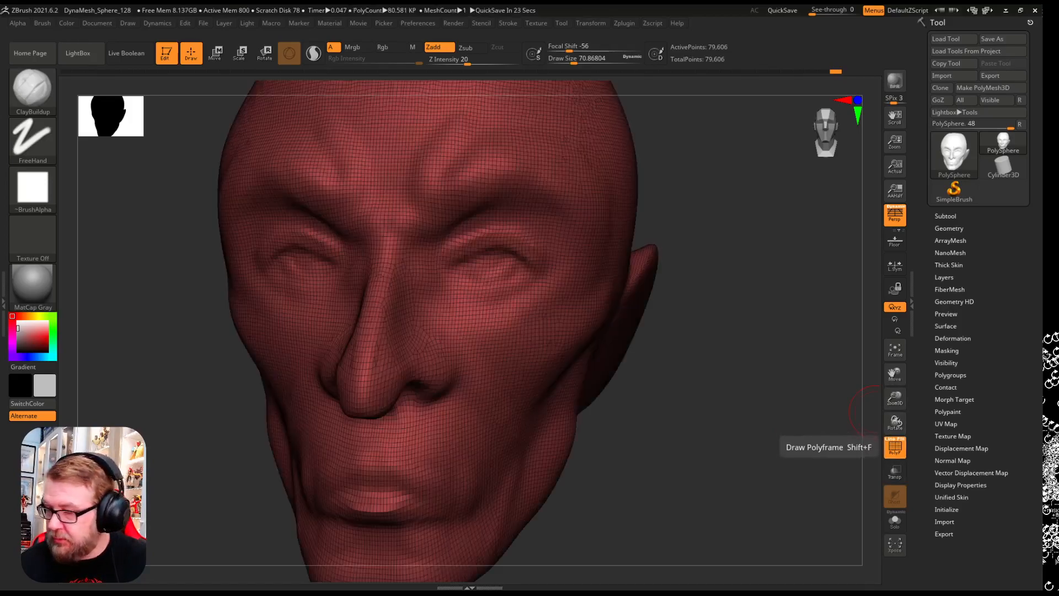
left_click(895, 447)
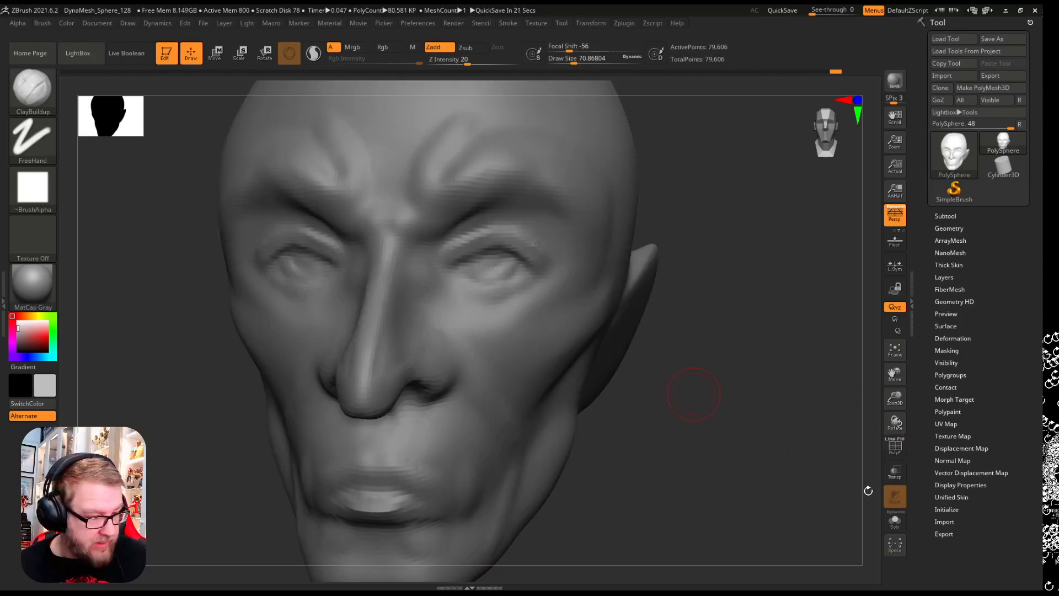
key("ctrl")
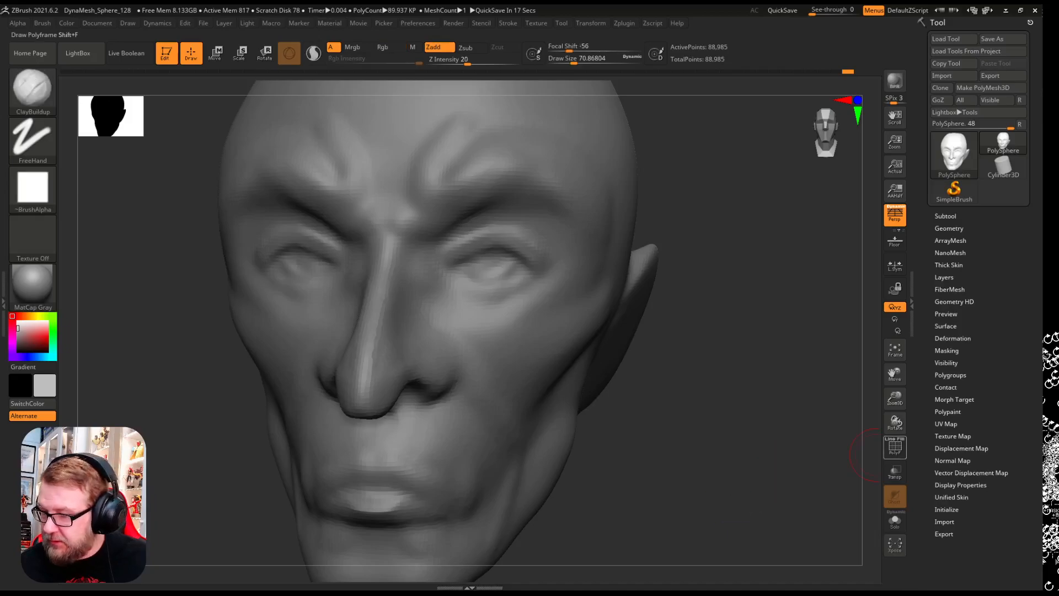
left_click(894, 446)
left_click(894, 447)
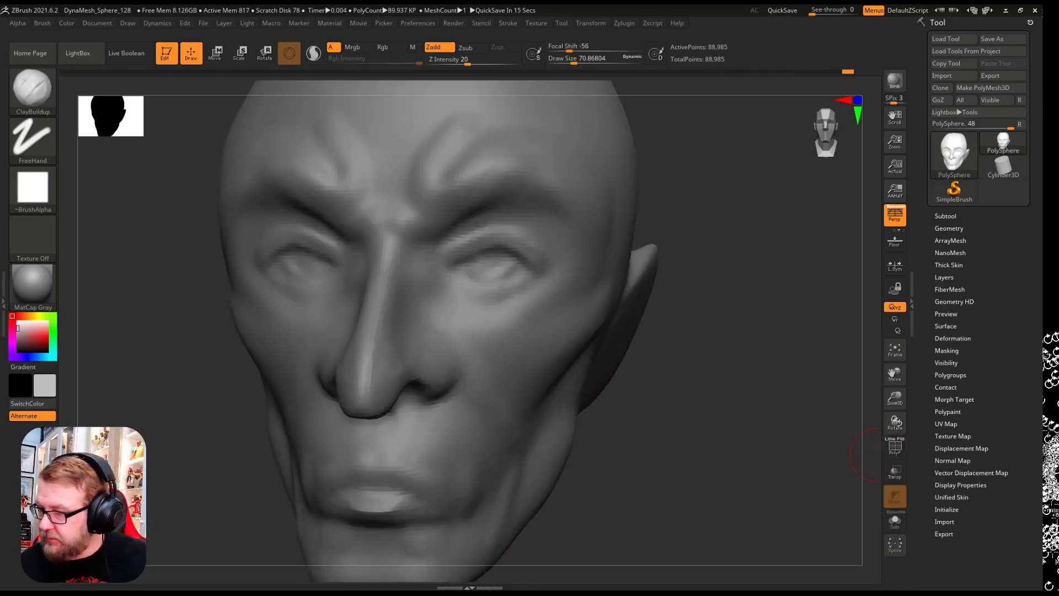
Open the ZRemesher settings in Geometry and display the Polyframe on the head.
left_click(948, 227)
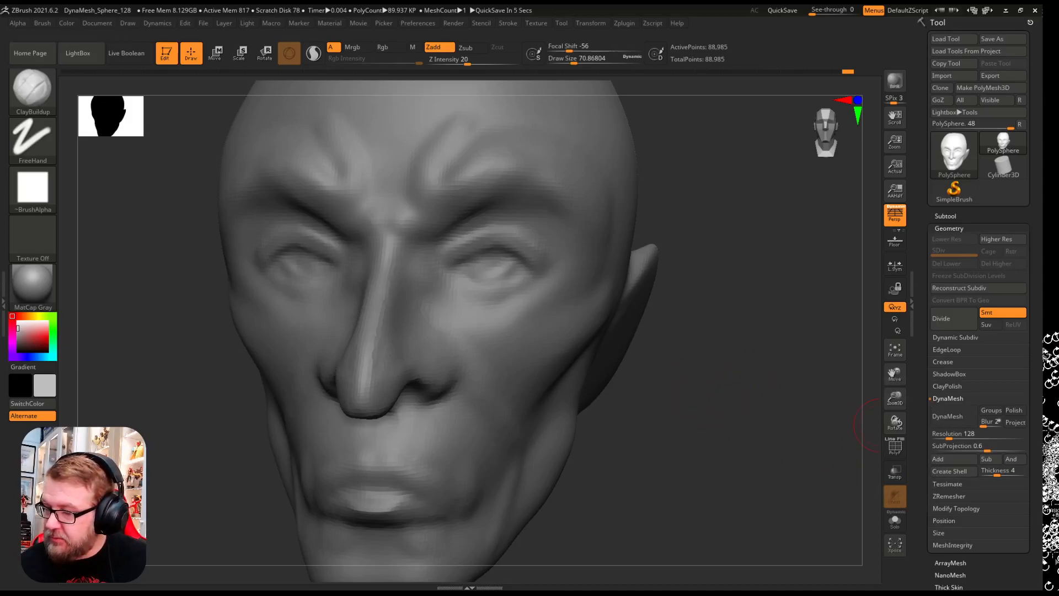
left_click(948, 496)
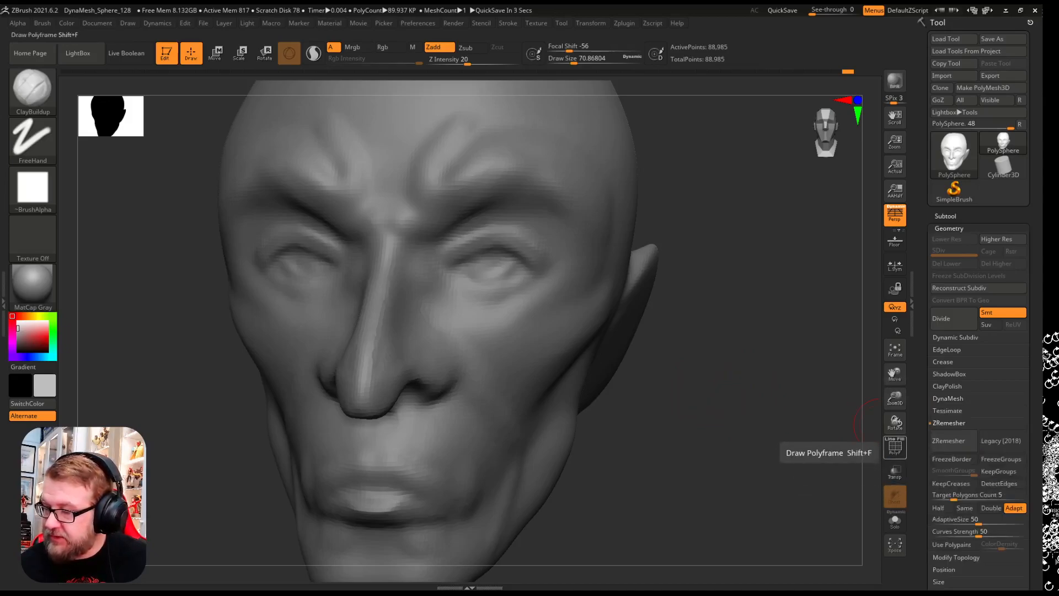
left_click(894, 445)
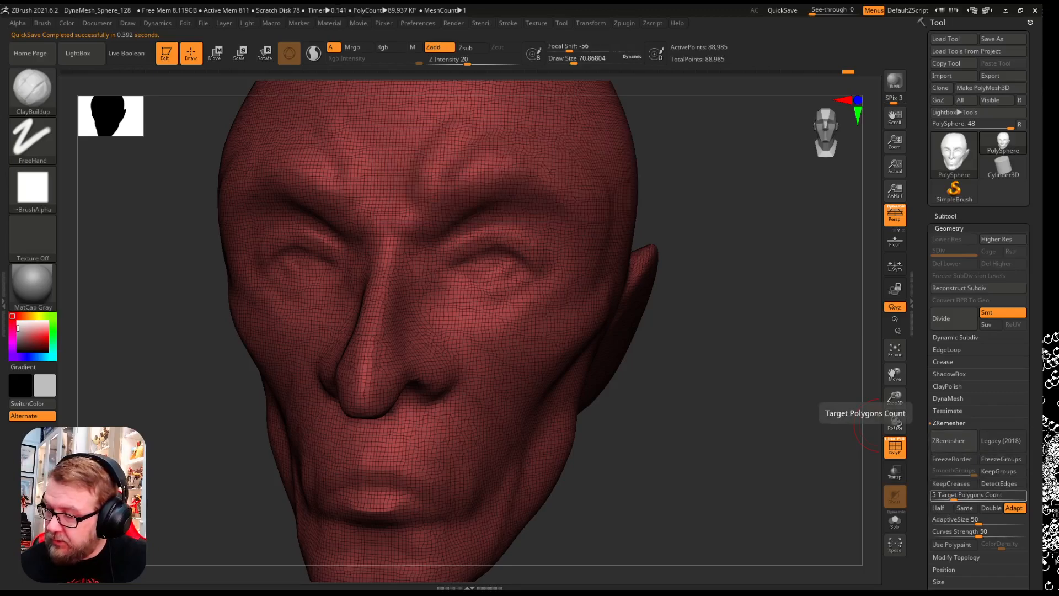
Try remeshing the head with ZRemesher at a target polygon count of about 2, and undo it.
left_click_drag(953, 495, 946, 495)
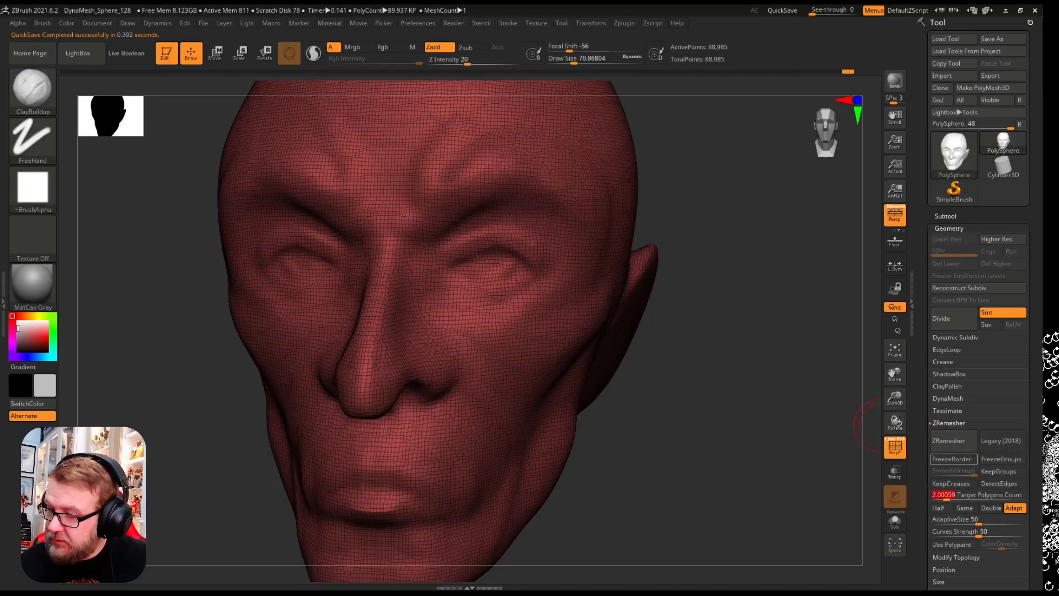
left_click(949, 440)
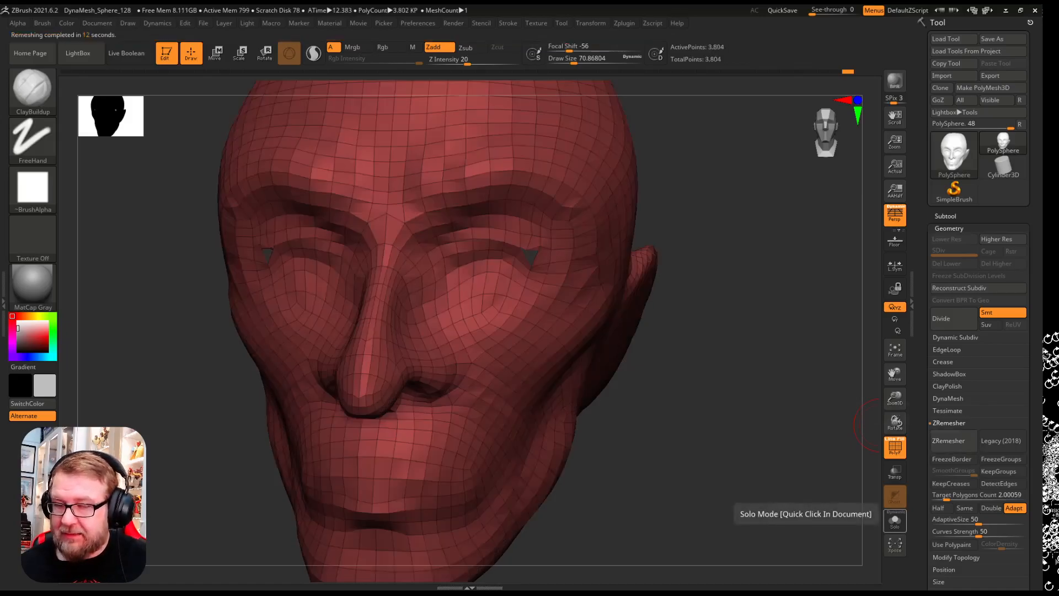
left_click_drag(697, 391, 675, 401)
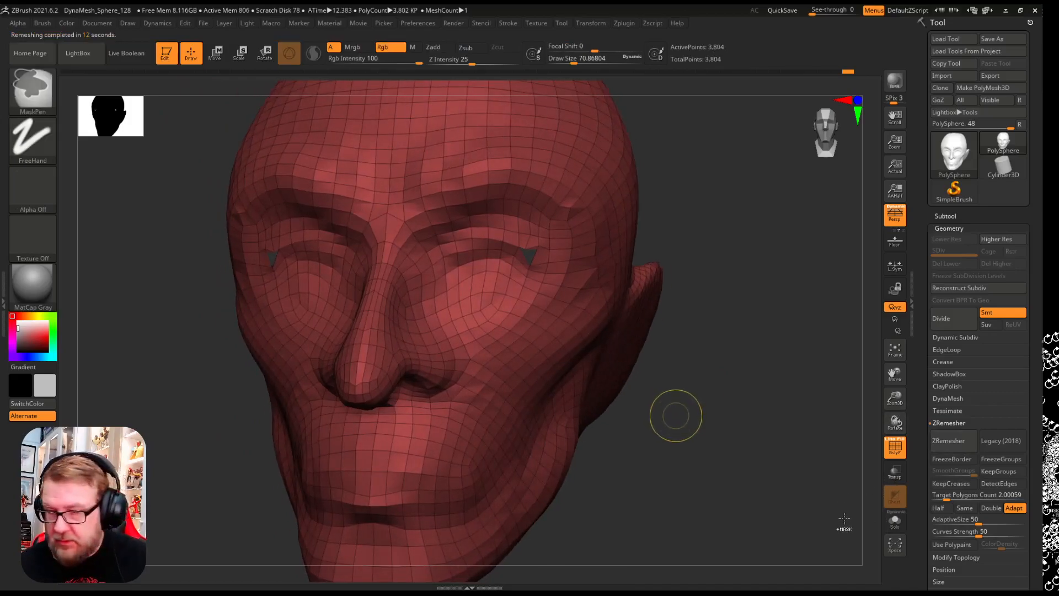
key("ctrl+z")
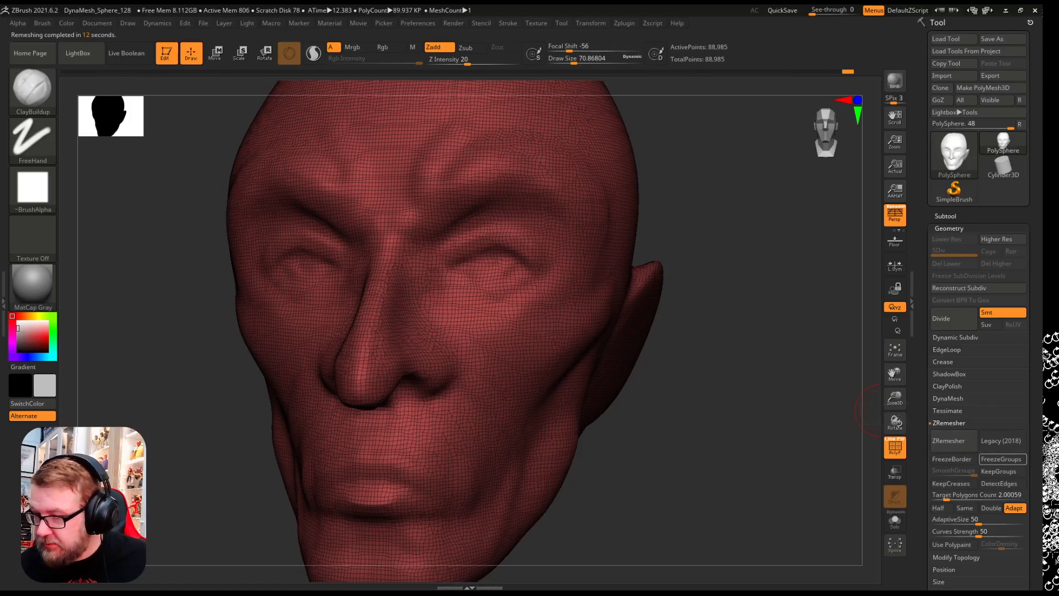
Remesh the head with ZRemesher at a target polygon count of about 1.56 and inspect the face topology.
left_click(944, 495)
left_click_drag(944, 495, 935, 495)
left_click(948, 440)
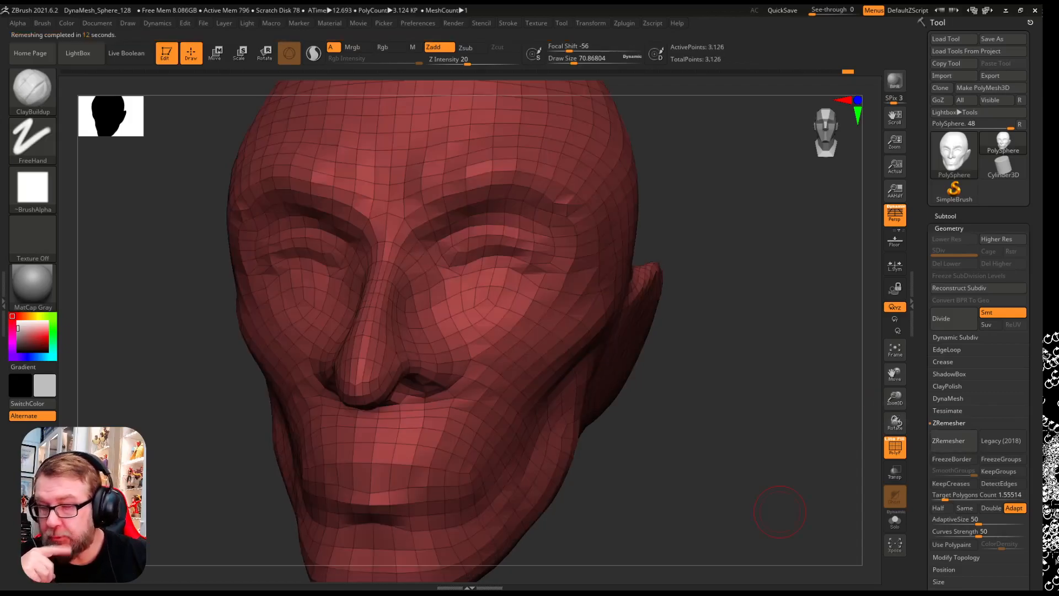
left_click_drag(929, 403, 783, 443)
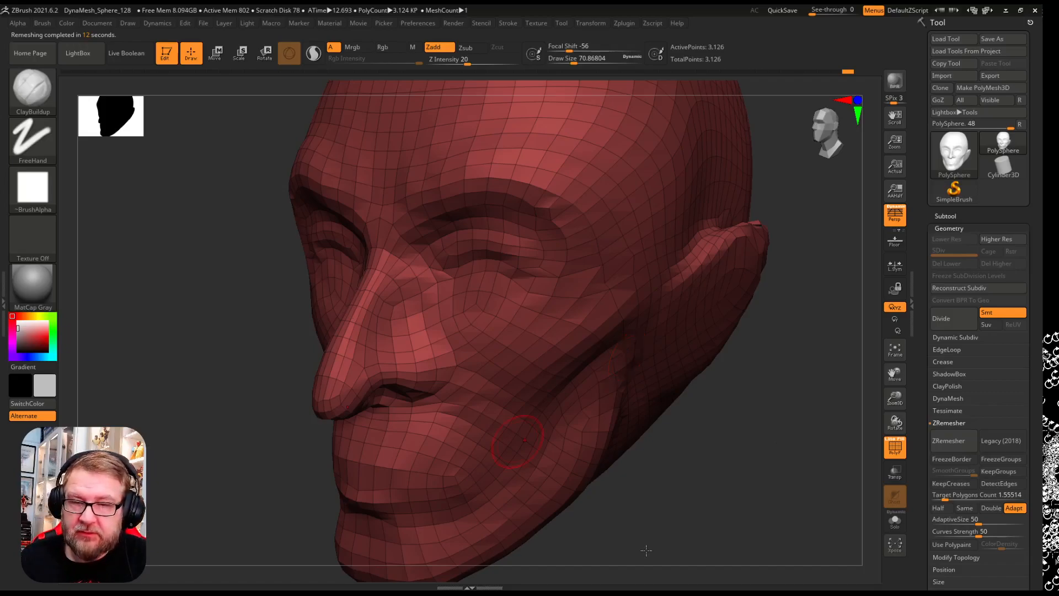
key("b")
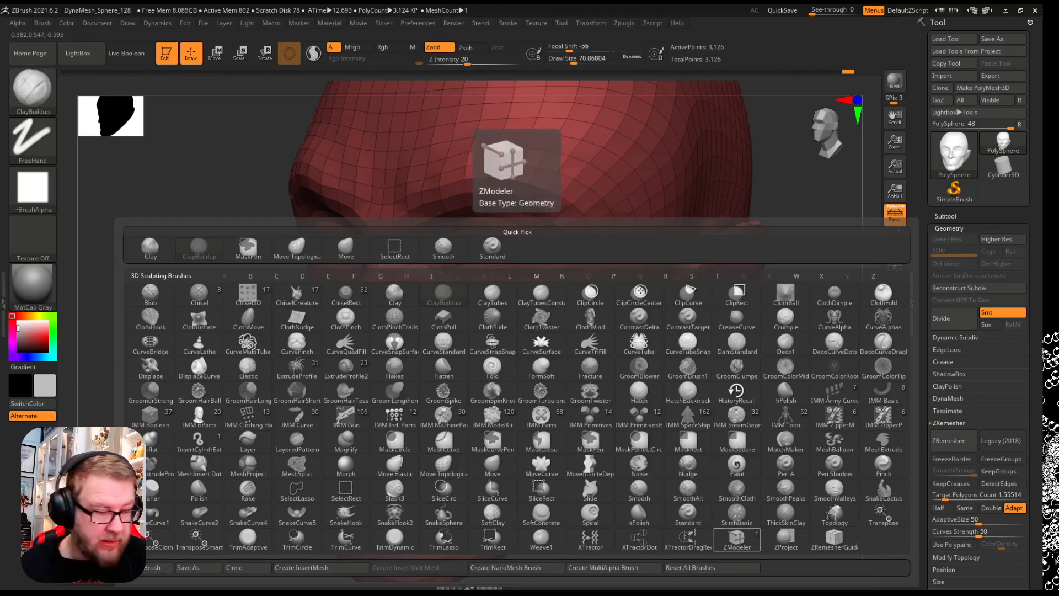
key("b")
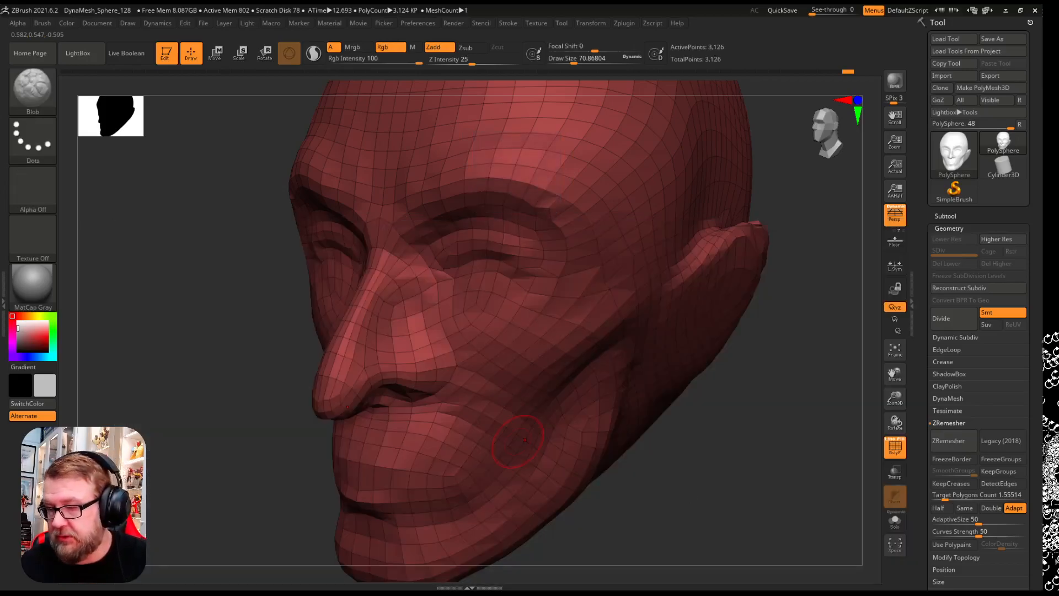
mouse_move(876, 570)
left_mouse_down()
mouse_move(895, 542)
mouse_move(870, 557)
left_mouse_up()
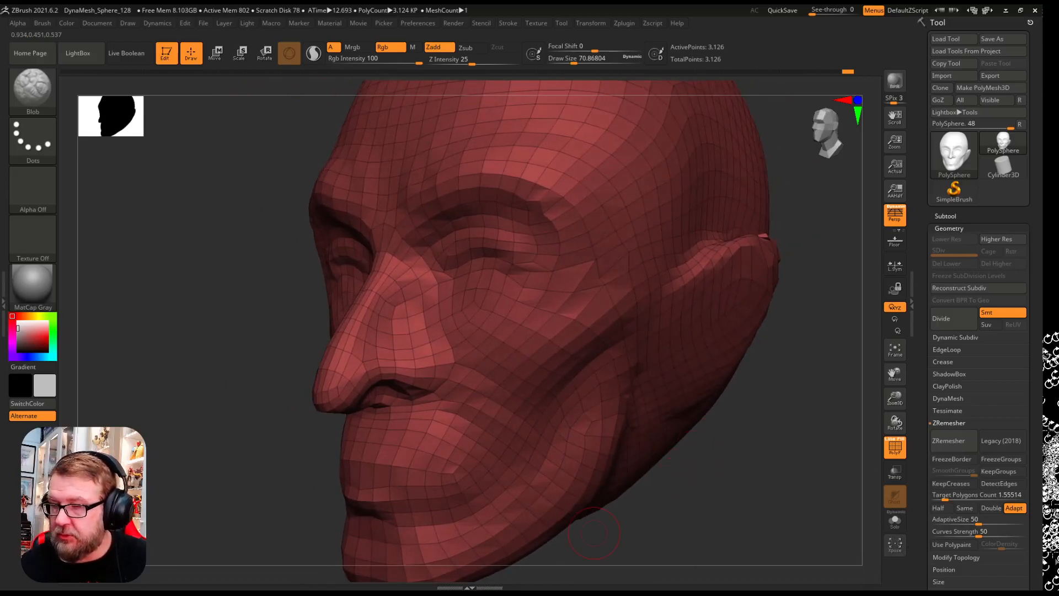
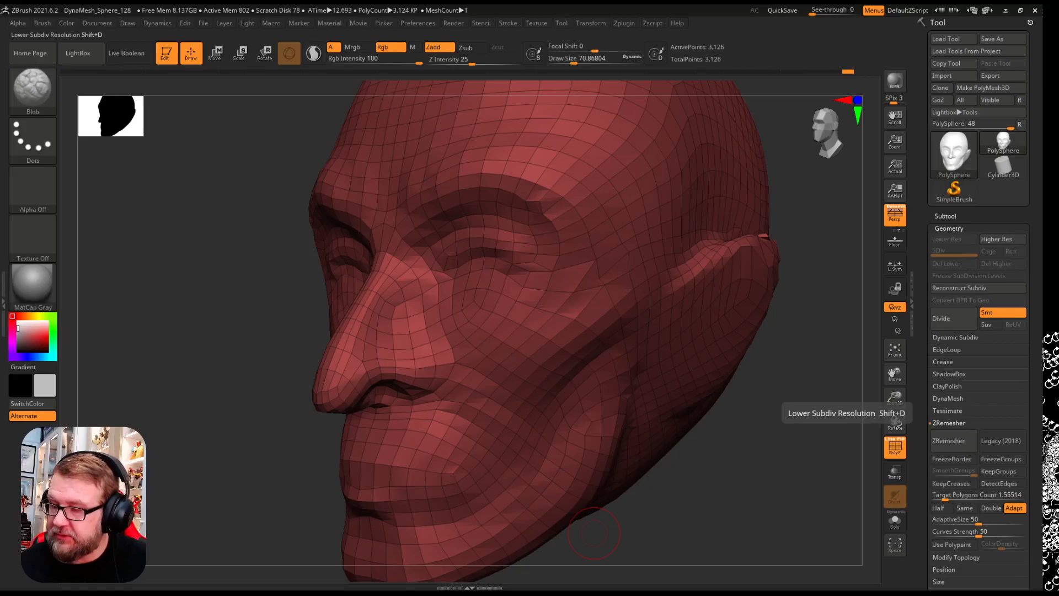
mouse_move(874, 565)
left_mouse_down()
mouse_move(963, 568)
mouse_move(858, 556)
left_mouse_up()
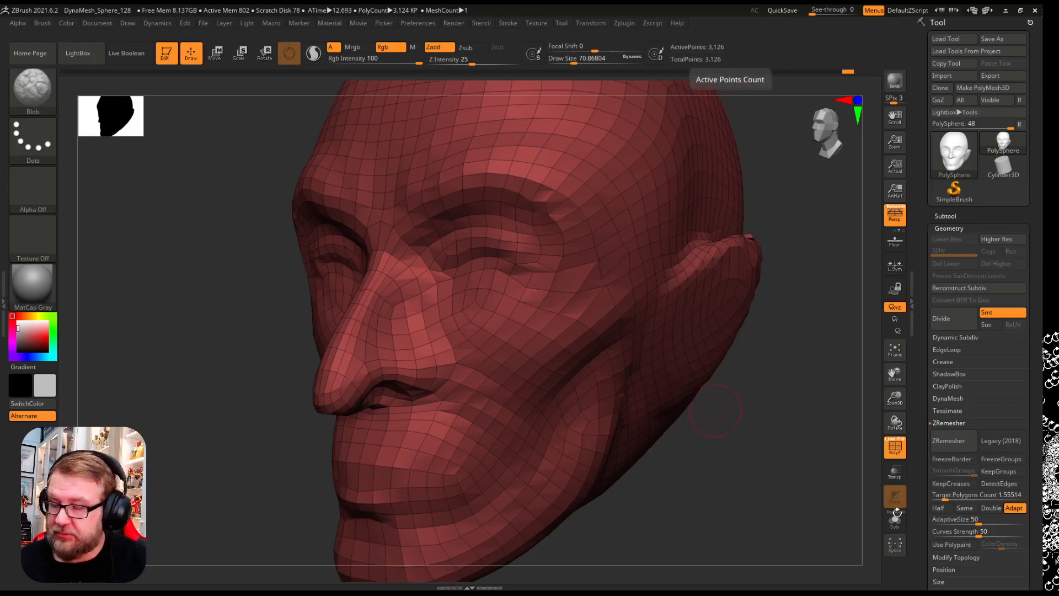
left_click_drag(708, 432, 656, 441)
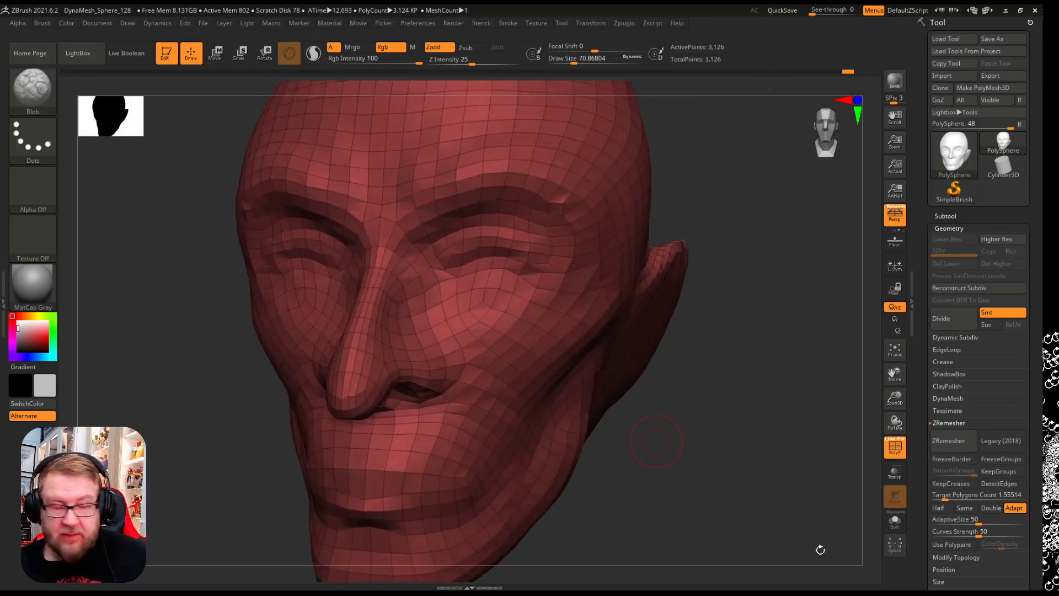
Subdivide the remeshed head up to level 3, toggling the Polyframe after each division to compare the mesh density.
key("ctrl+d")
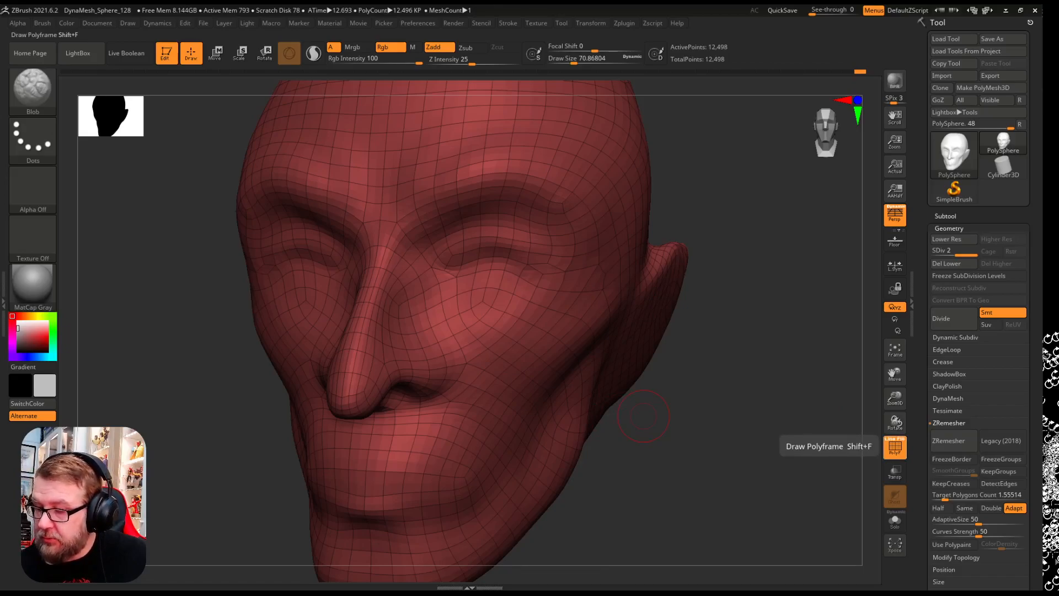
left_click(894, 447)
left_click(895, 447)
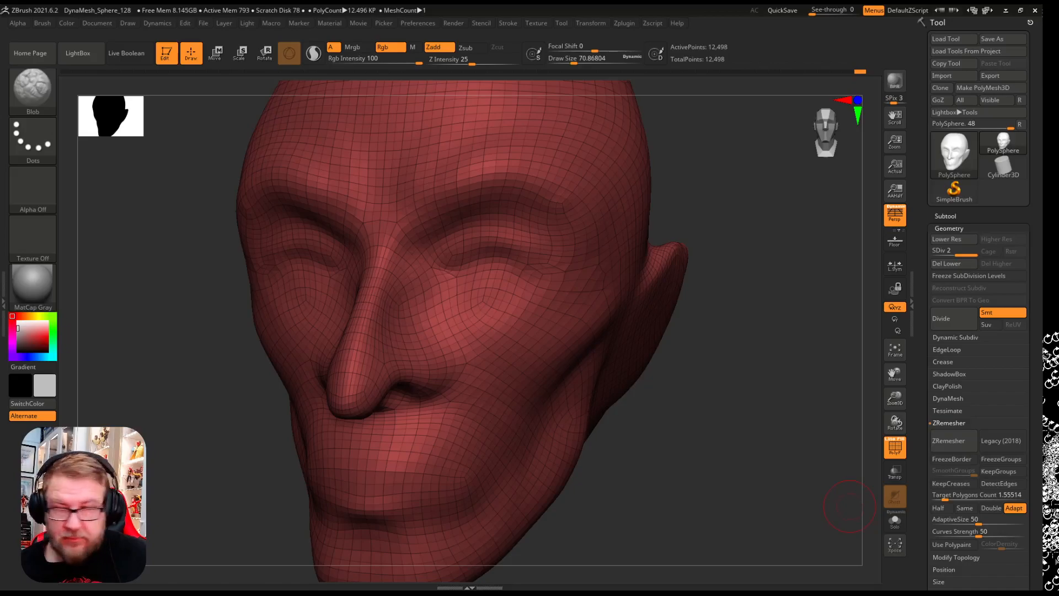
key("ctrl")
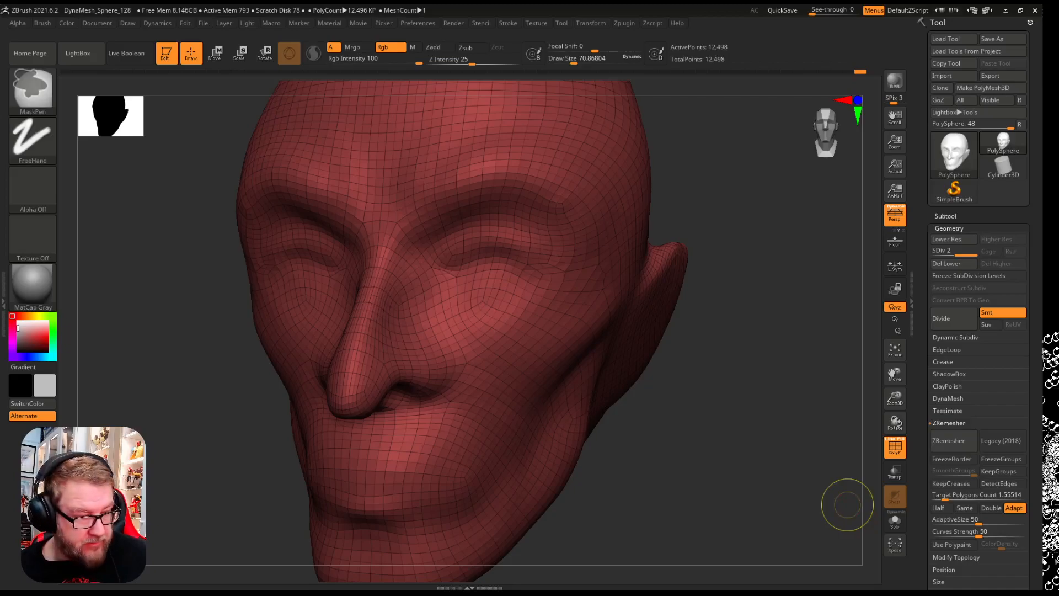
key("ctrl+d")
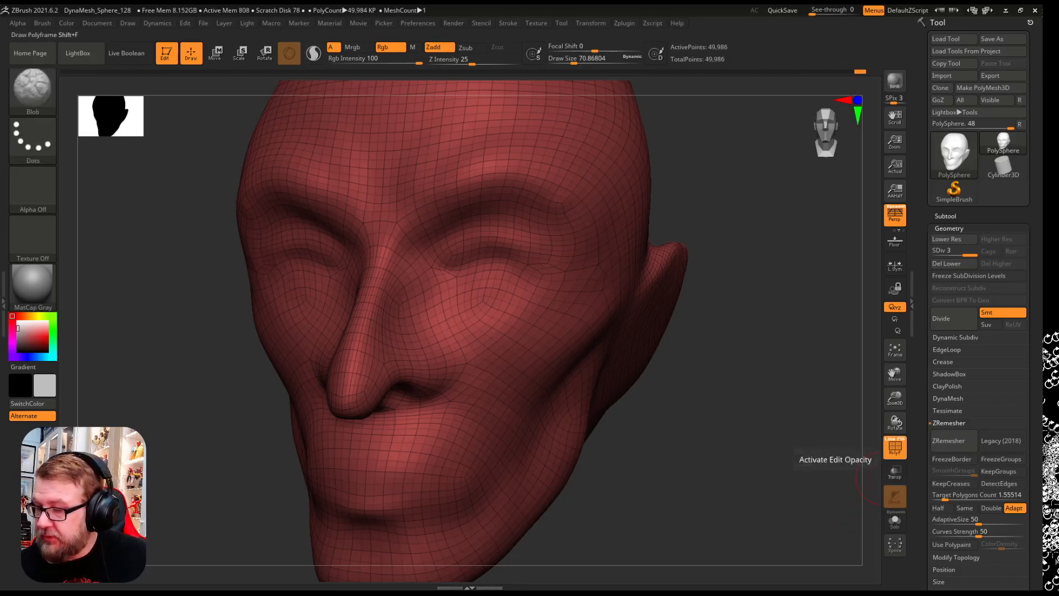
left_click(894, 447)
left_click(895, 446)
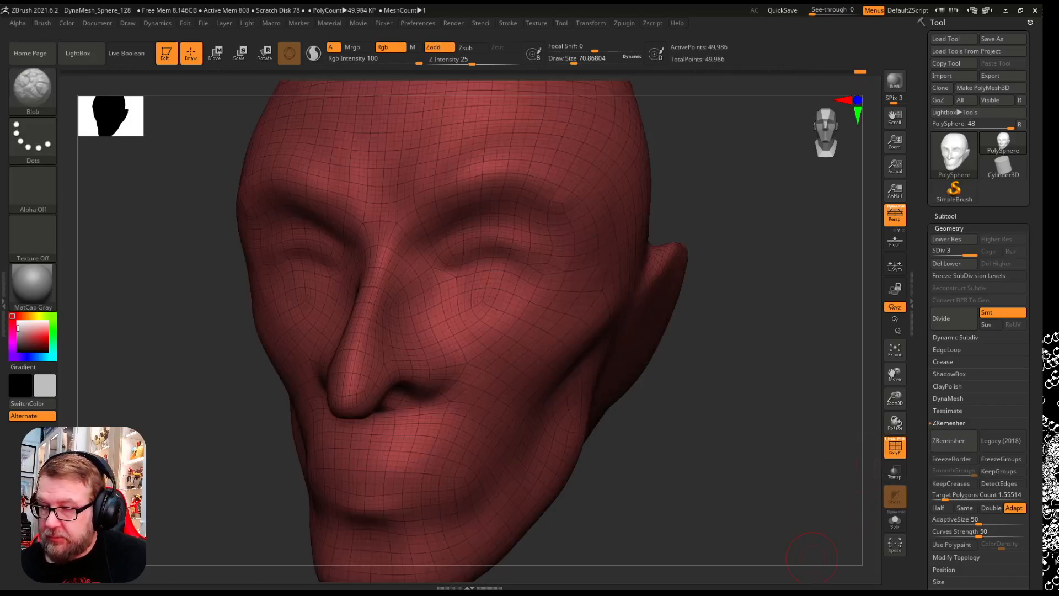
Subdivide the head further up to level 6, checking the Polyframe, and hide the wireframe when finished.
key("ctrl+d")
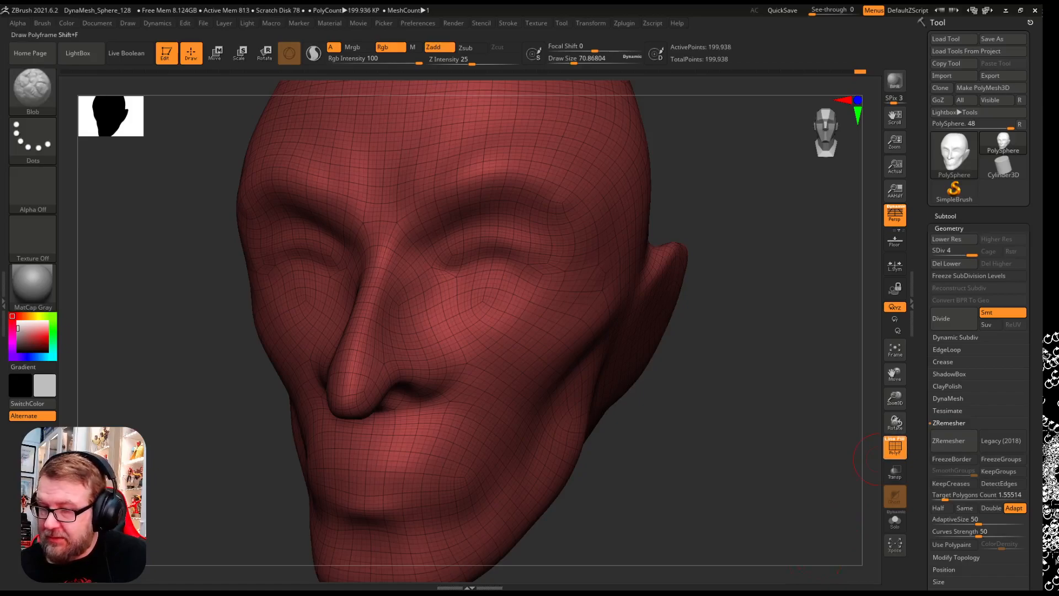
left_click(894, 446)
left_click(895, 446)
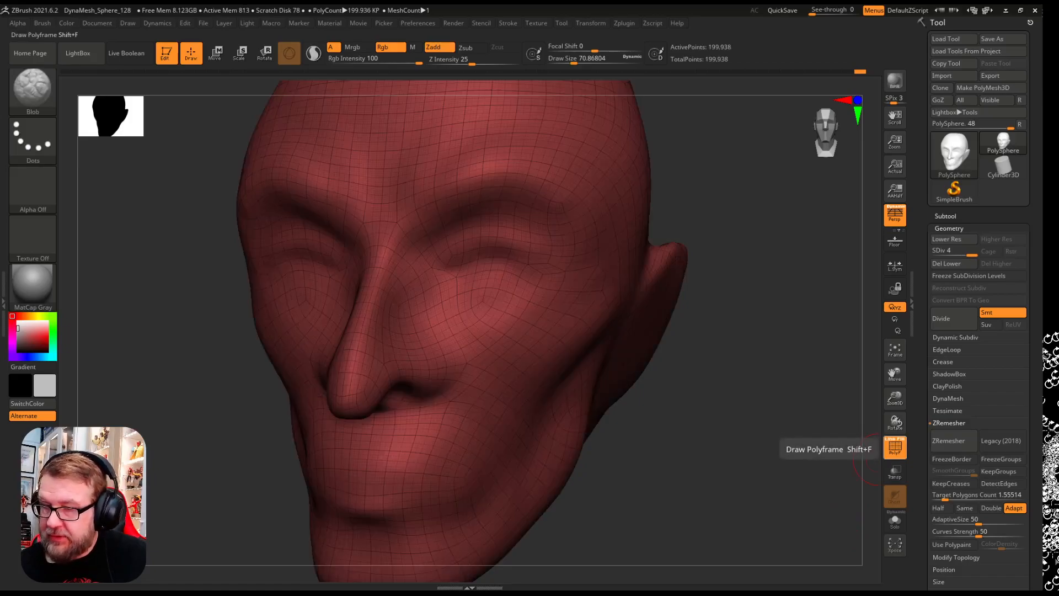
key("ctrl+d")
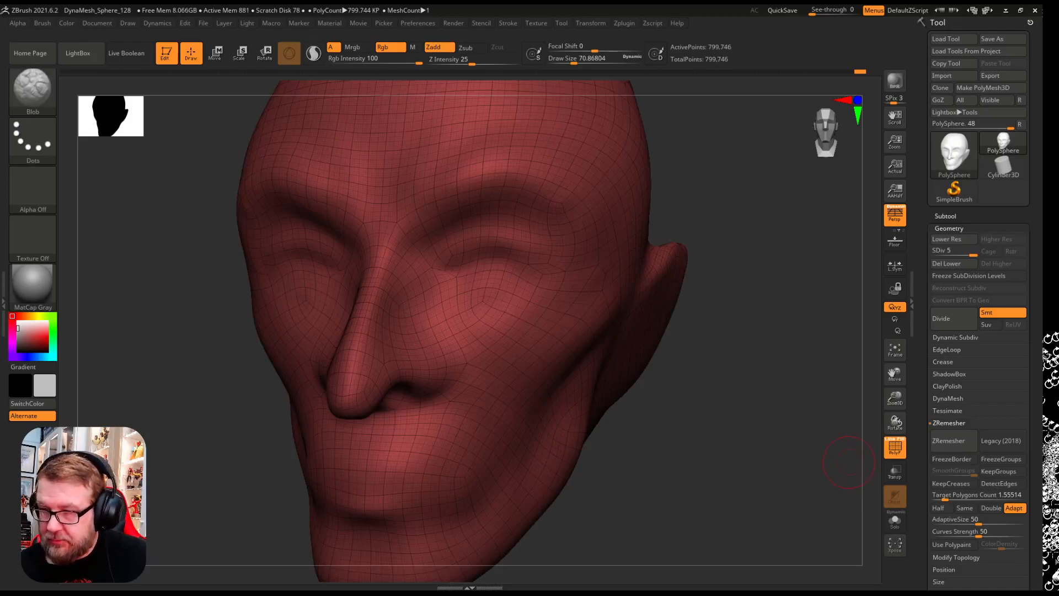
key("ctrl+d")
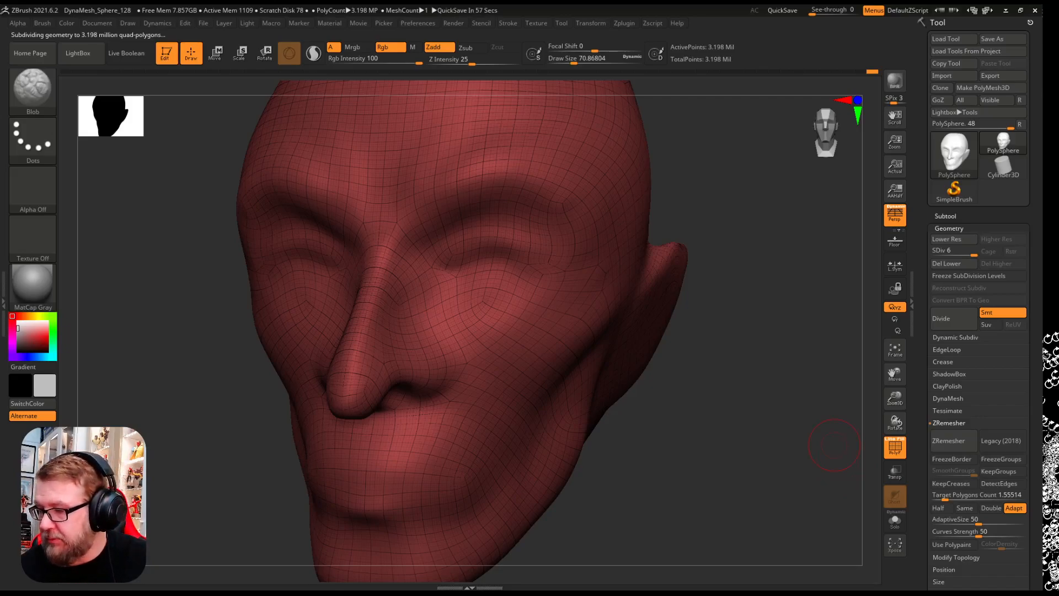
left_click(894, 446)
mouse_move(698, 458)
left_mouse_down()
mouse_move(711, 457)
mouse_move(692, 457)
left_mouse_up()
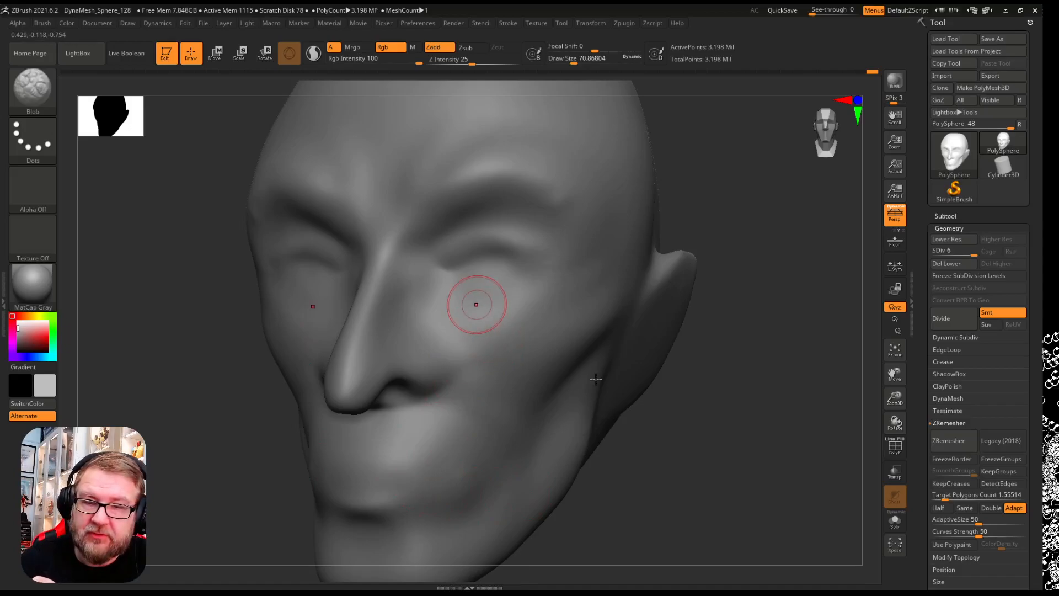
Switch to the Standard brush, try sculpting strokes down the cheek, and undo them.
left_click(43, 113)
left_click(486, 97)
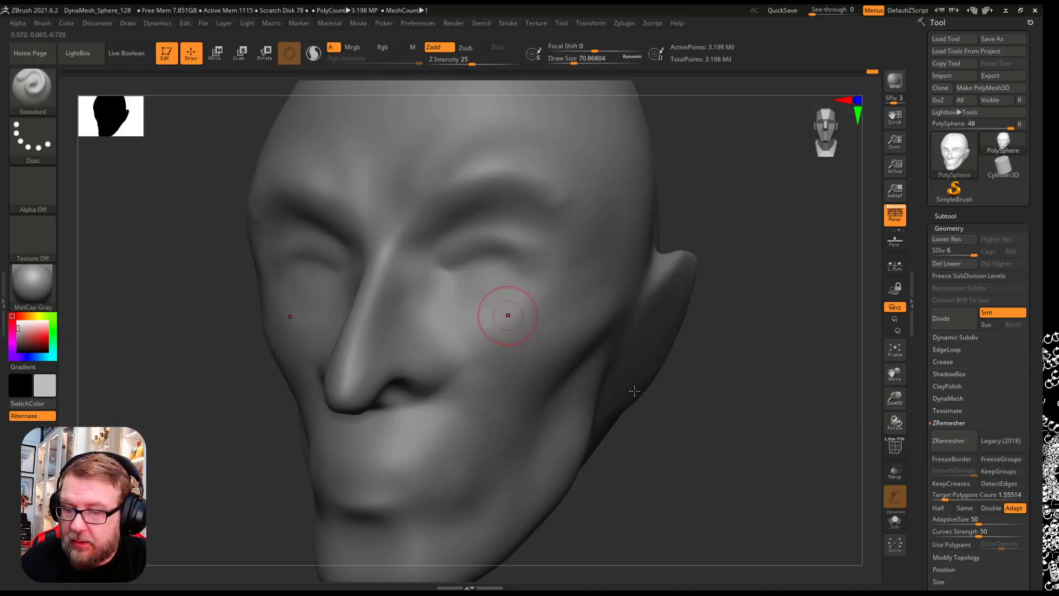
mouse_move(515, 348)
left_mouse_down()
mouse_move(552, 326)
mouse_move(501, 432)
mouse_move(522, 417)
left_mouse_up()
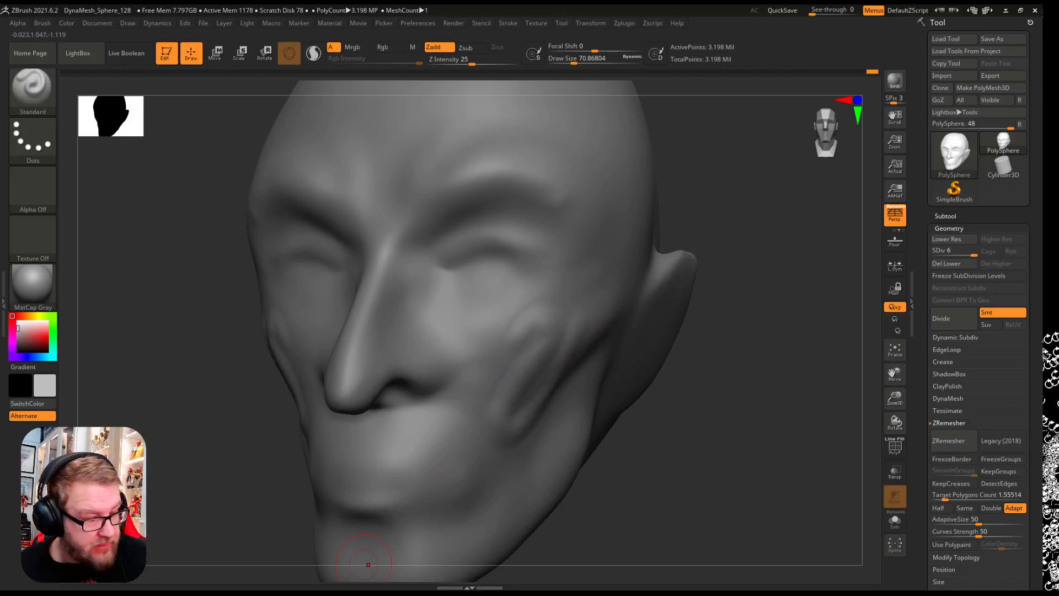
key("ctrl")
key("ctrl+z")
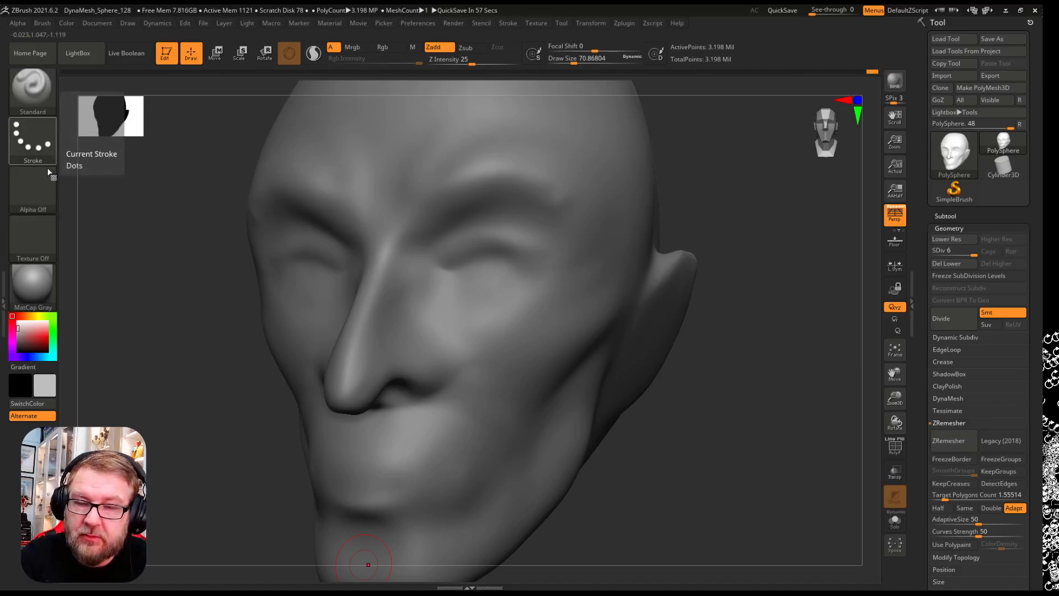
Set the Standard brush to the DragRect stroke with Alpha 07.
left_click(42, 155)
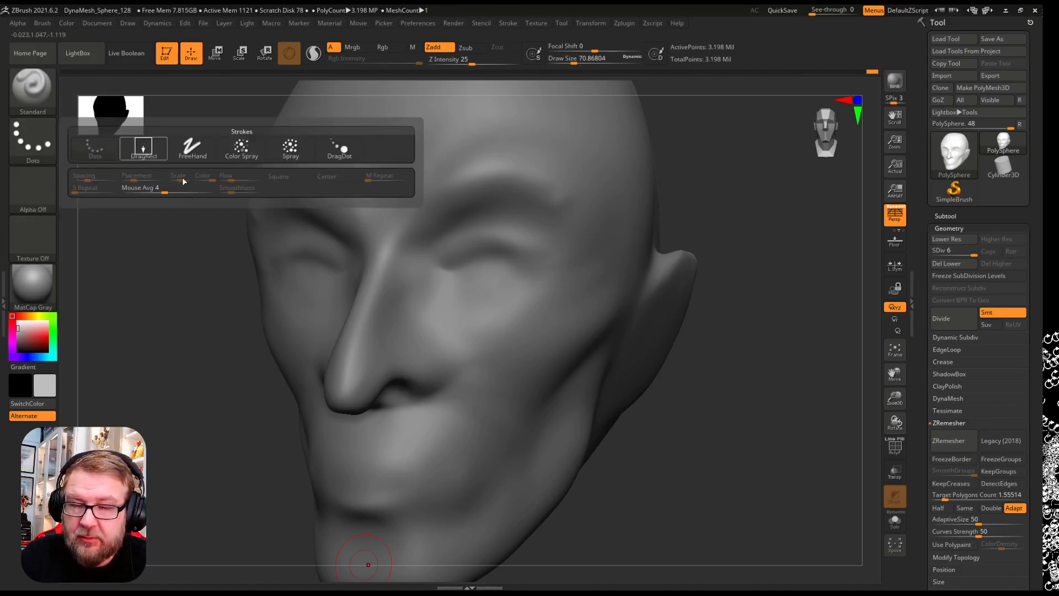
left_click(144, 147)
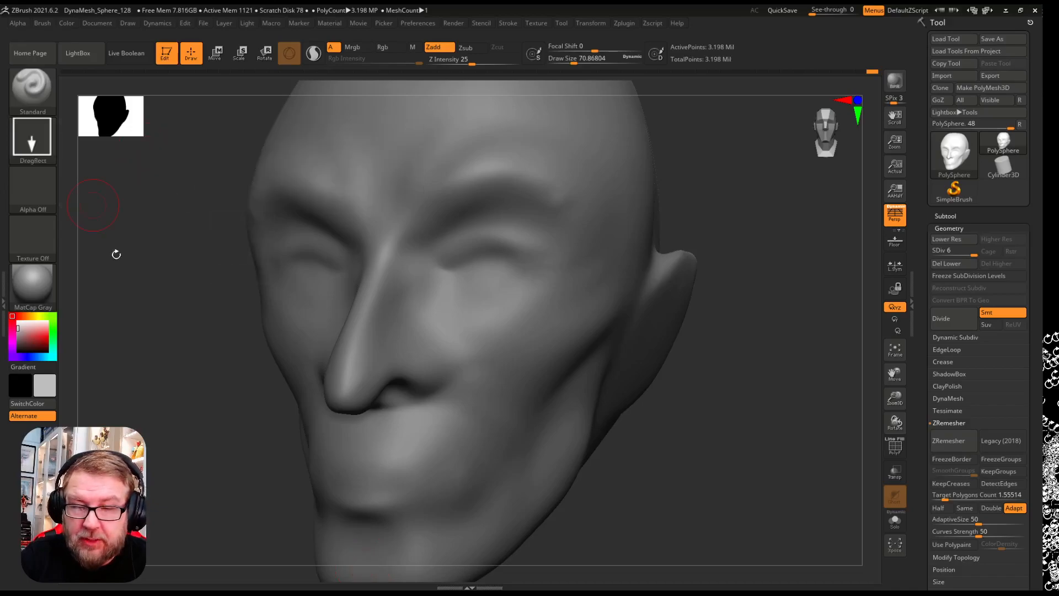
left_click(42, 205)
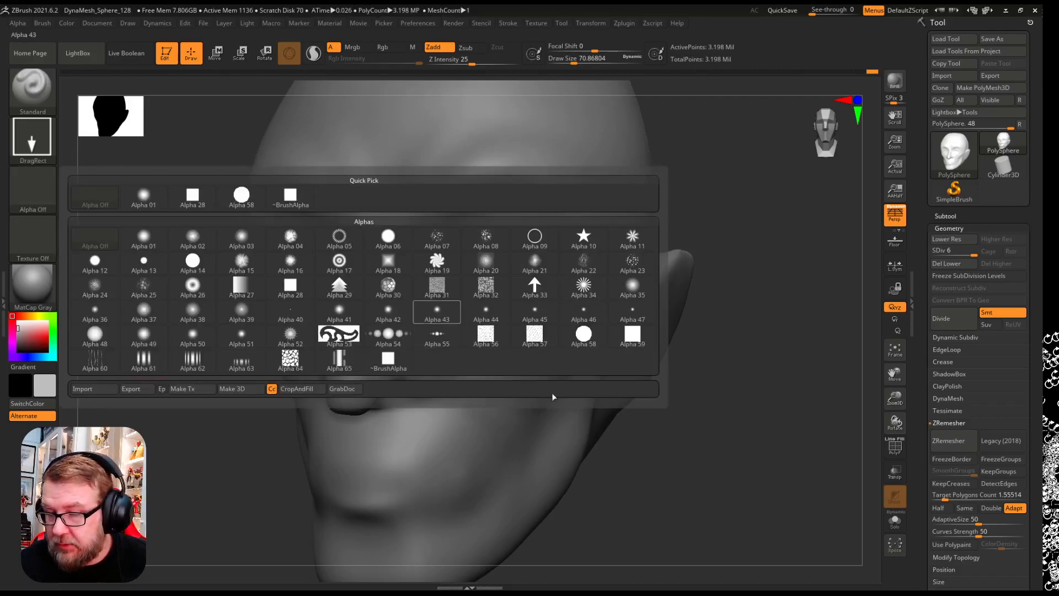
mouse_move(438, 287)
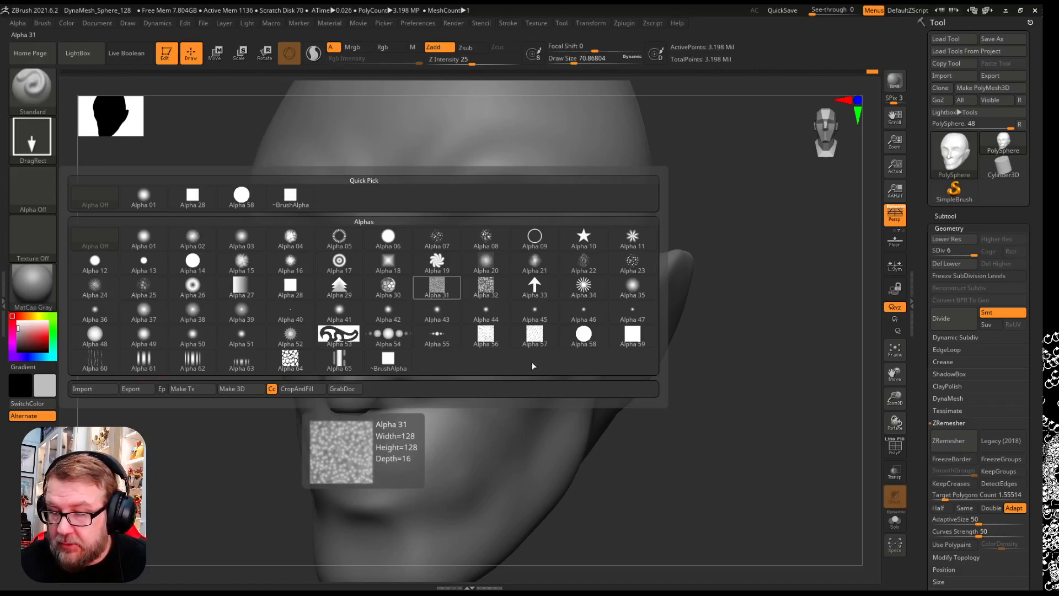
left_click(437, 237)
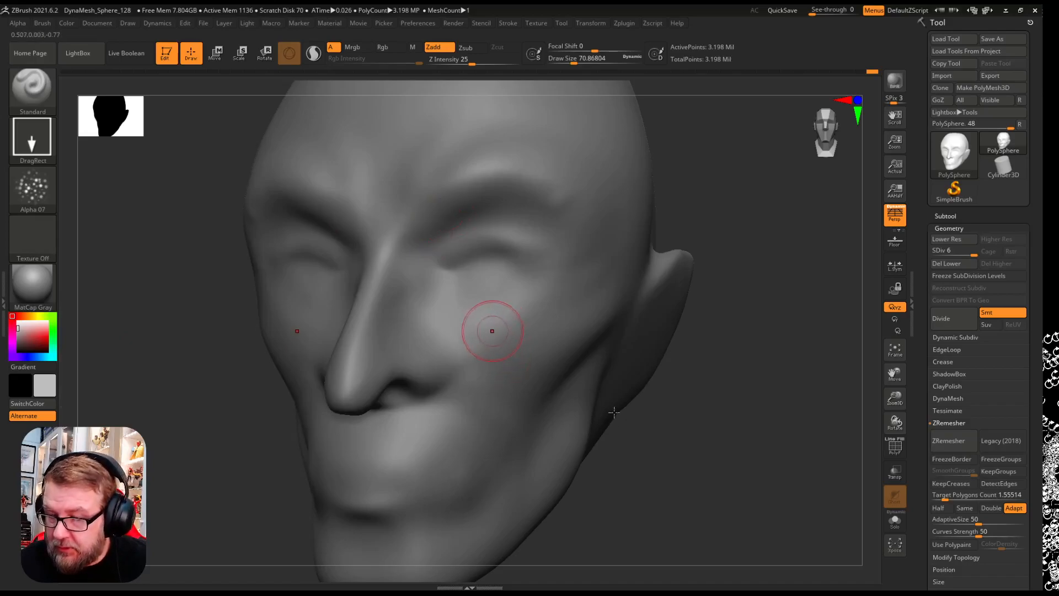
Try stamping the speckled alpha on the side of the nose at Z Intensity 25, and undo each stamp.
left_click_drag(894, 398, 895, 386)
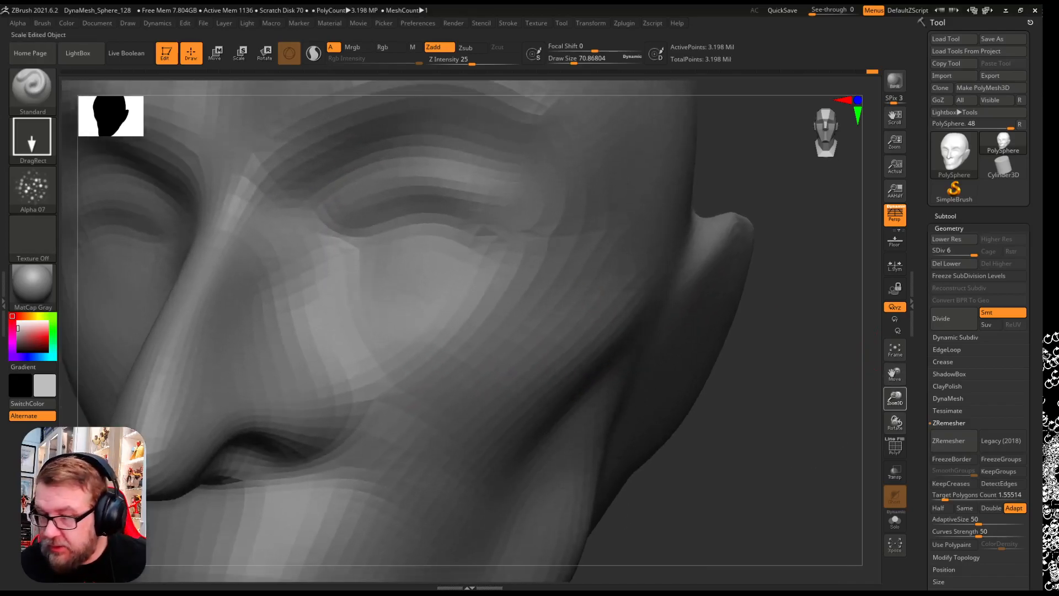
left_click_drag(1022, 492, 1024, 495)
left_click_drag(219, 292, 307, 431)
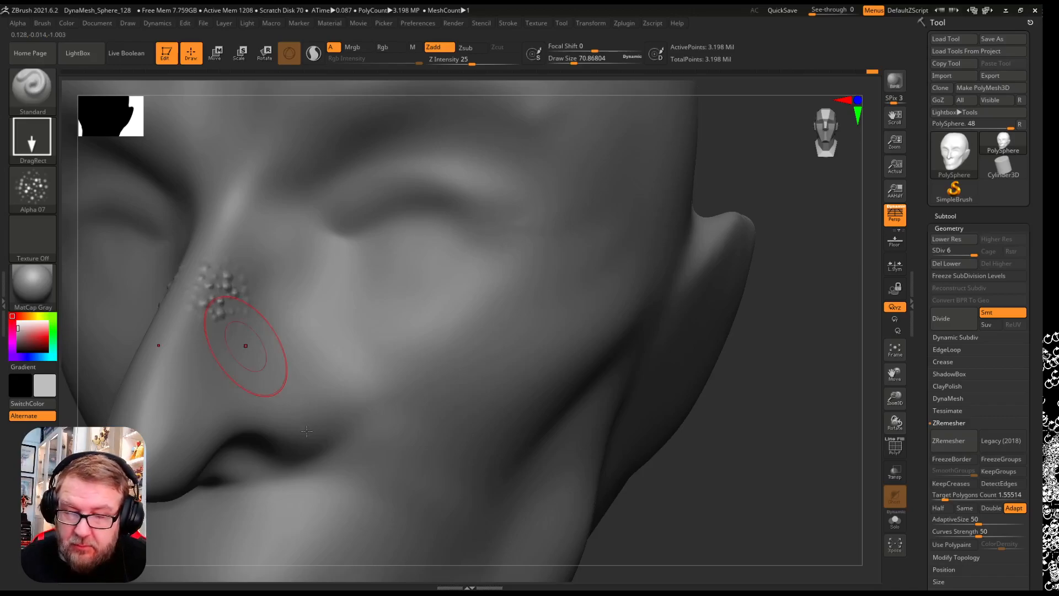
key("ctrl+z")
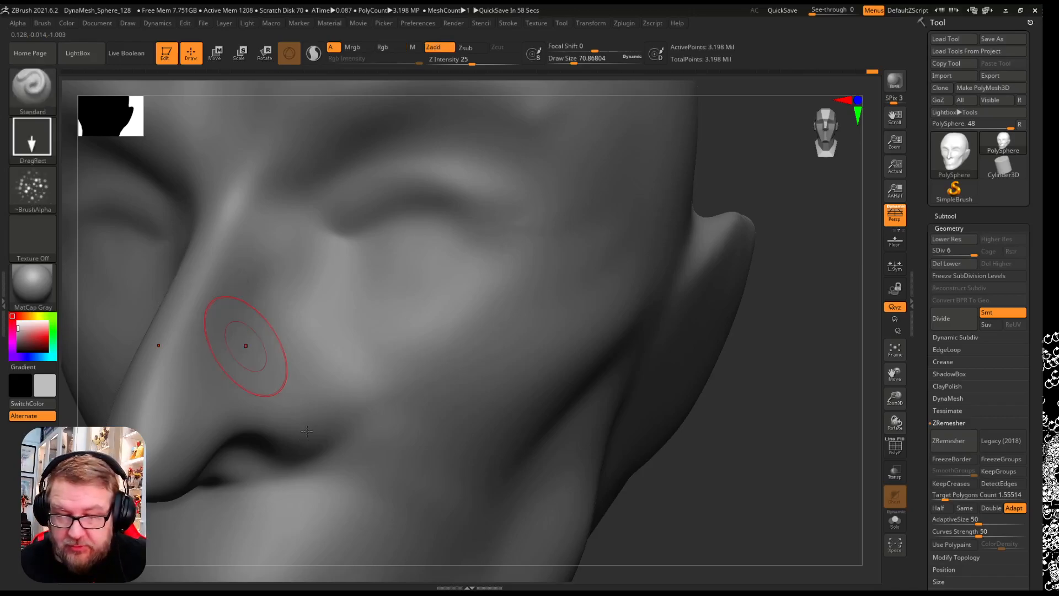
left_click_drag(218, 291, 234, 333)
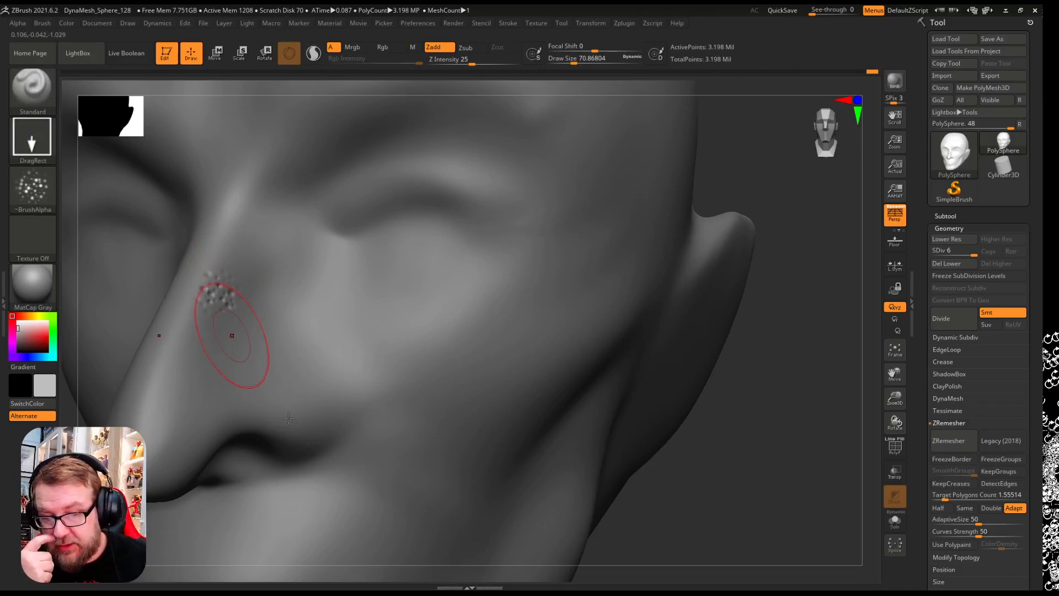
key("ctrl")
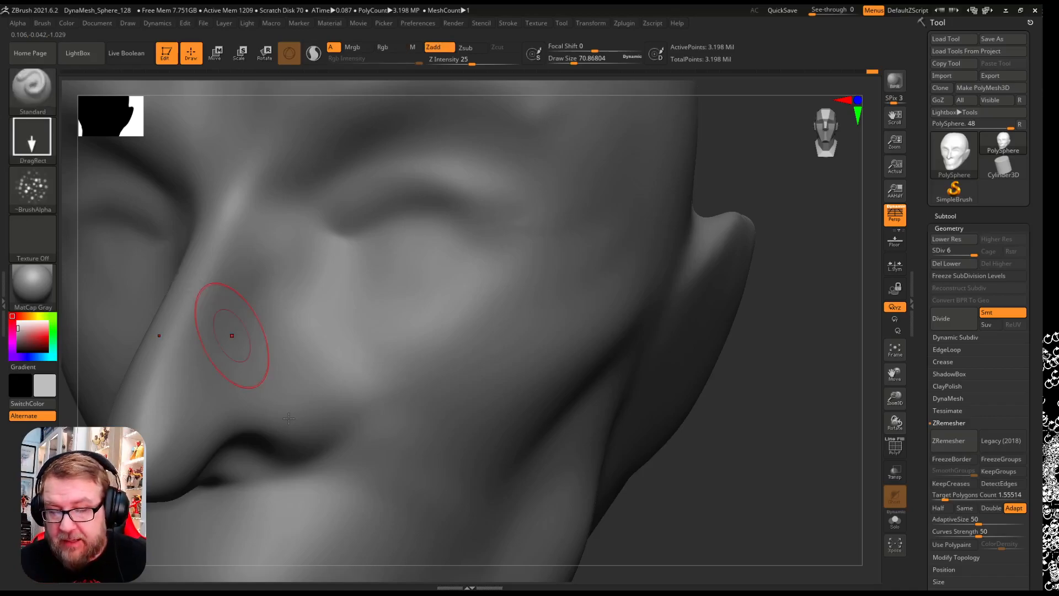
Lower the brush's Z Intensity, trying 7 first and then setting it to 10.
key("space")
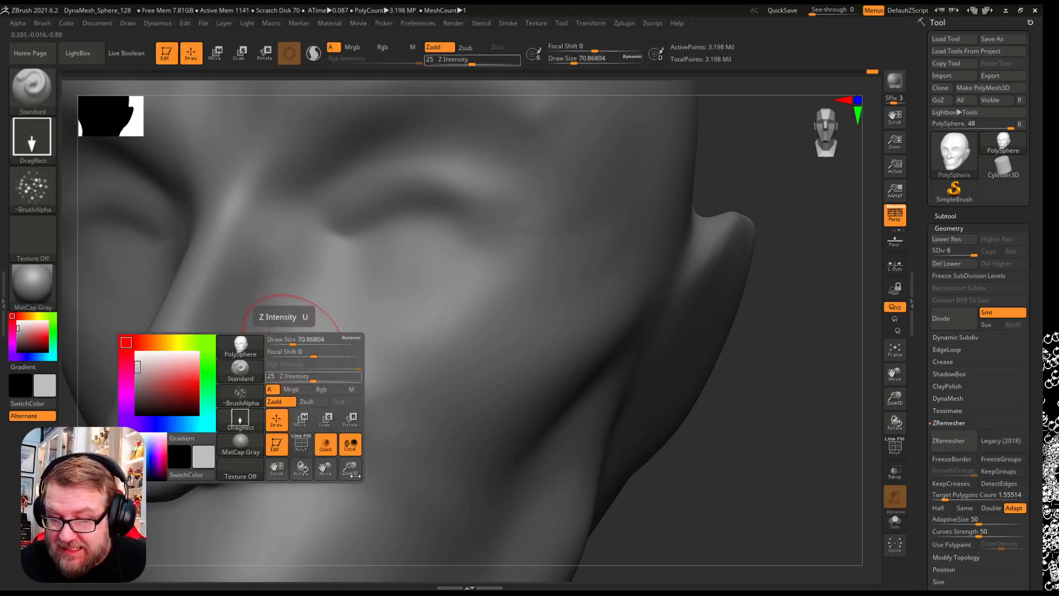
left_click_drag(313, 380, 304, 379)
left_click_drag(380, 473, 364, 476)
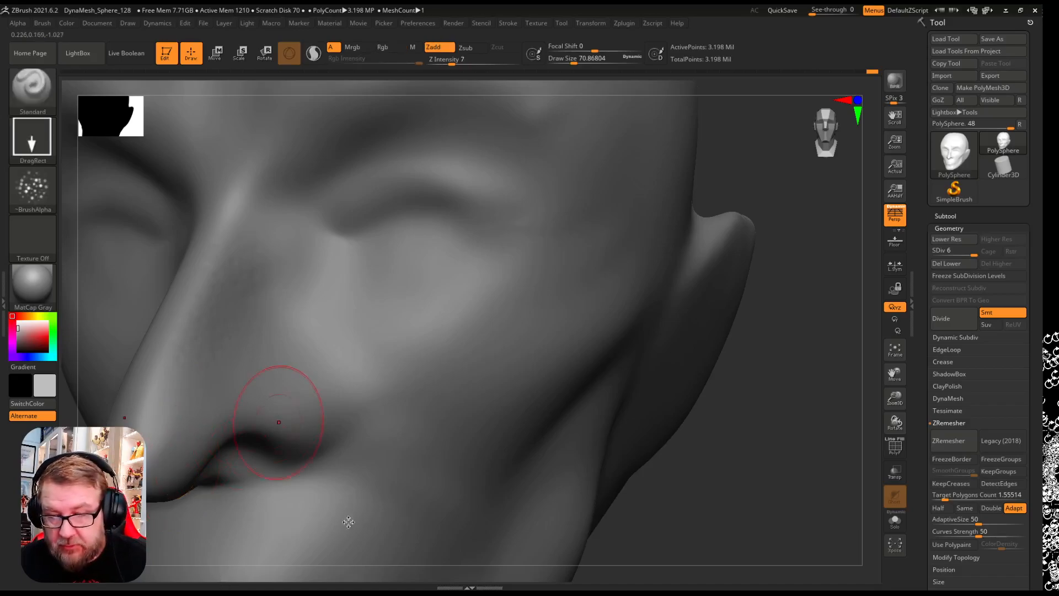
key("space")
left_click(282, 449)
type("10")
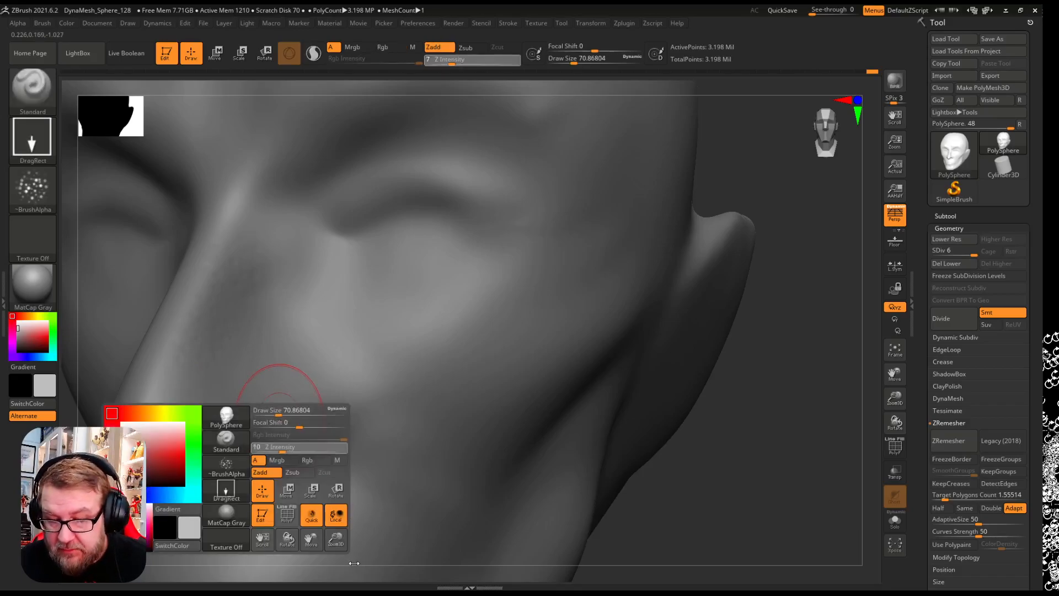
key("Return")
Stamp Alpha 07 skin texture over the cheek beside the nose and along the nose, and inspect it from the side.
mouse_move(307, 390)
left_mouse_down()
mouse_move(317, 423)
mouse_move(336, 427)
left_mouse_up()
mouse_move(296, 279)
left_mouse_down()
mouse_move(375, 350)
mouse_move(381, 380)
mouse_move(312, 334)
left_mouse_up()
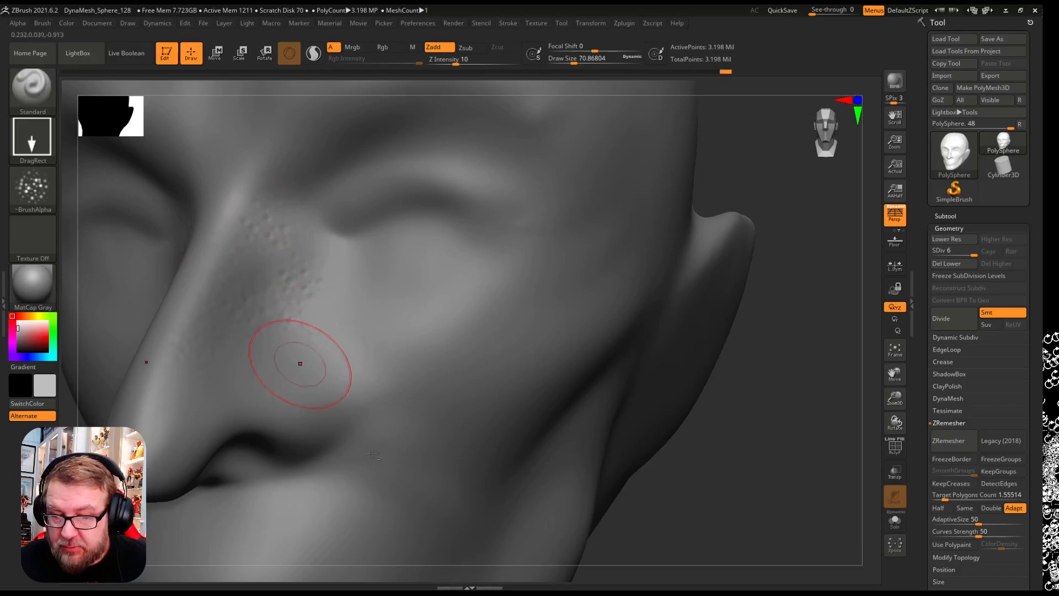
left_click_drag(190, 396, 187, 425)
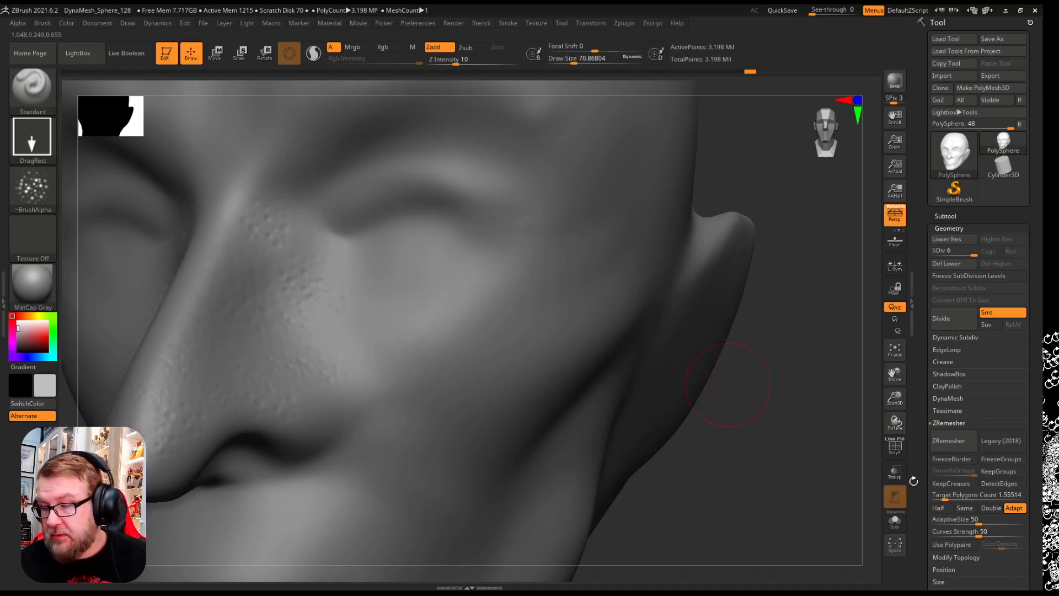
mouse_move(744, 391)
left_mouse_down()
mouse_move(800, 394)
mouse_move(729, 400)
left_mouse_up()
mouse_move(911, 499)
left_mouse_down()
mouse_move(973, 500)
mouse_move(842, 490)
left_mouse_up()
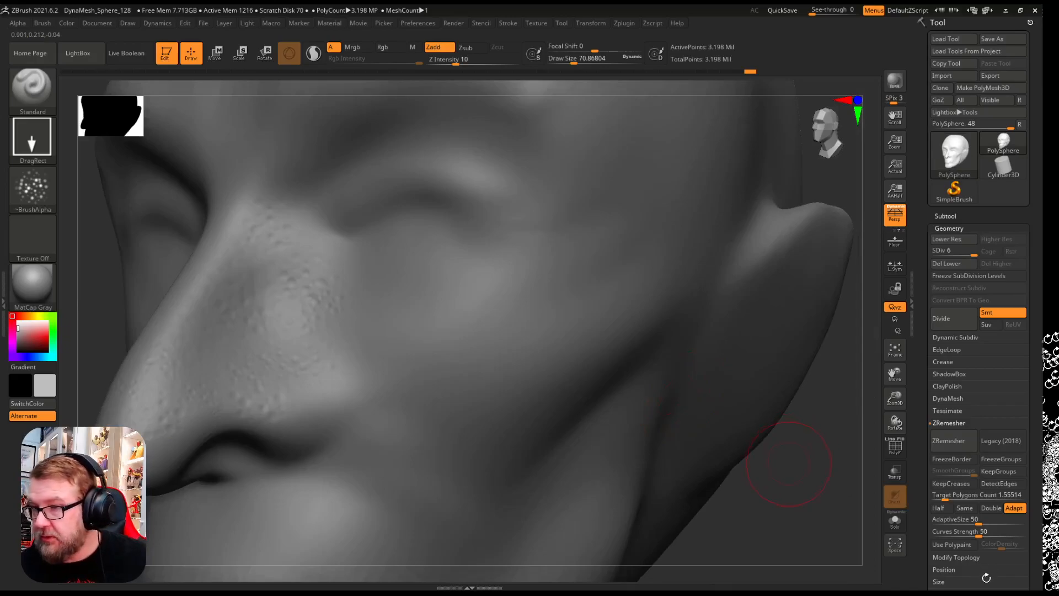
Turn off Zadd on the Standard brush and enable its Rgb channel at intensity 100, for painting colour only.
mouse_move(796, 466)
left_mouse_down()
mouse_move(808, 469)
mouse_move(777, 477)
left_mouse_up()
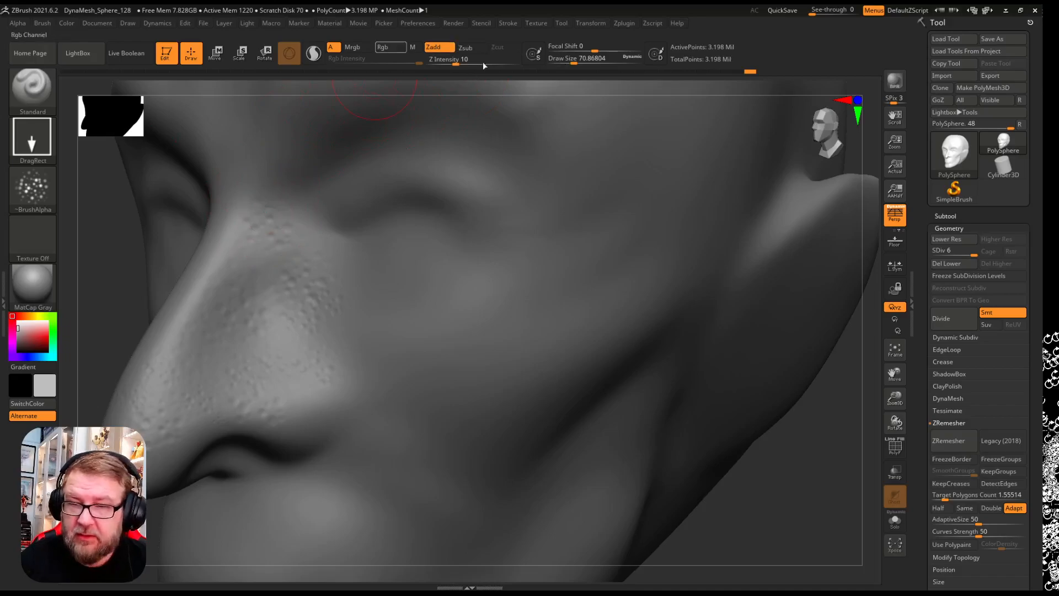
left_click(439, 48)
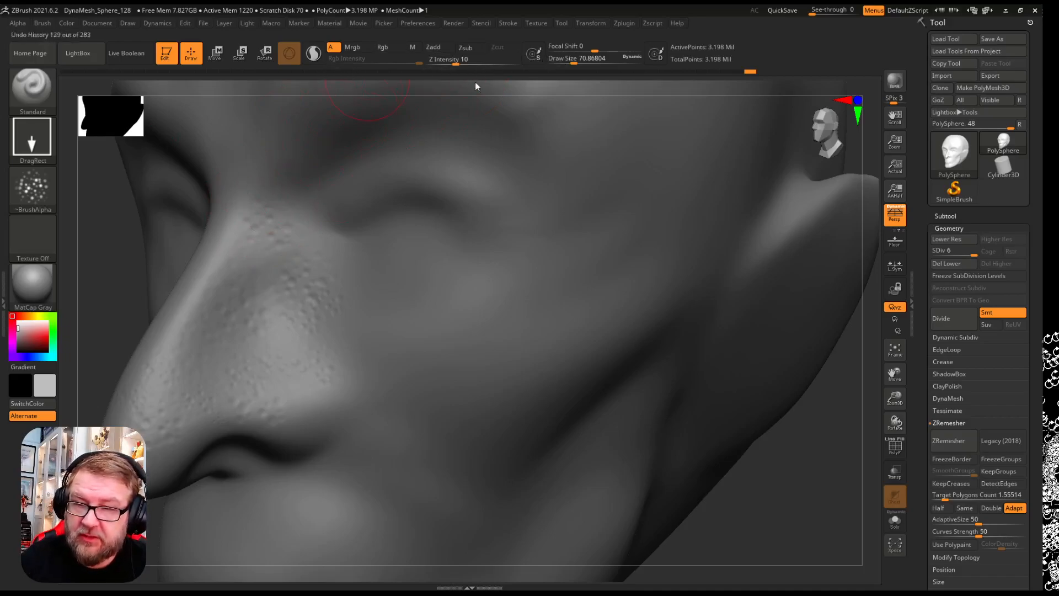
left_click(390, 47)
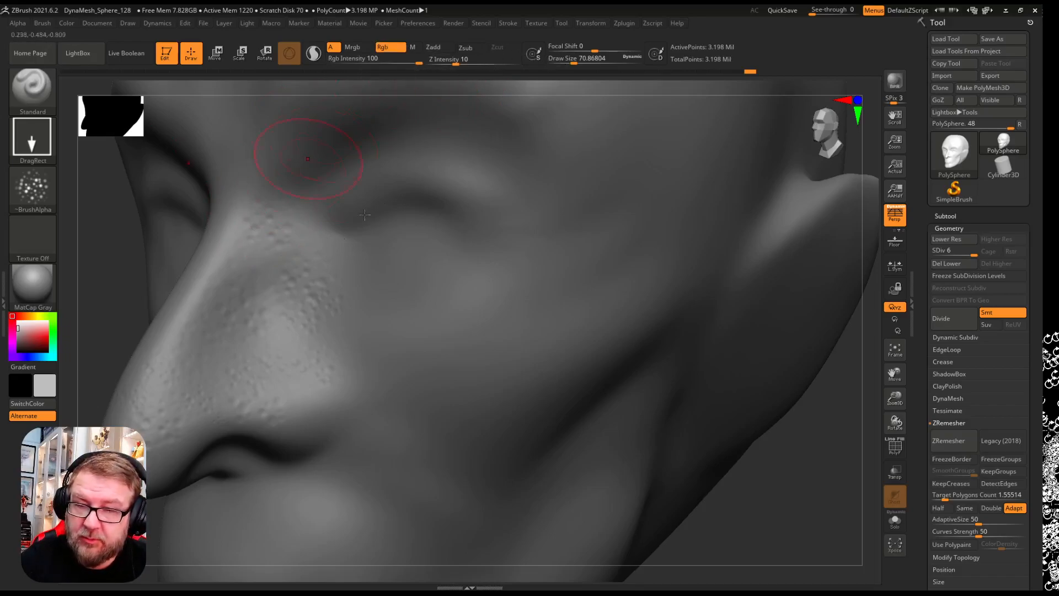
Try red as the active colour on the head, switch back to light grey and fill the head with it.
left_click(35, 339)
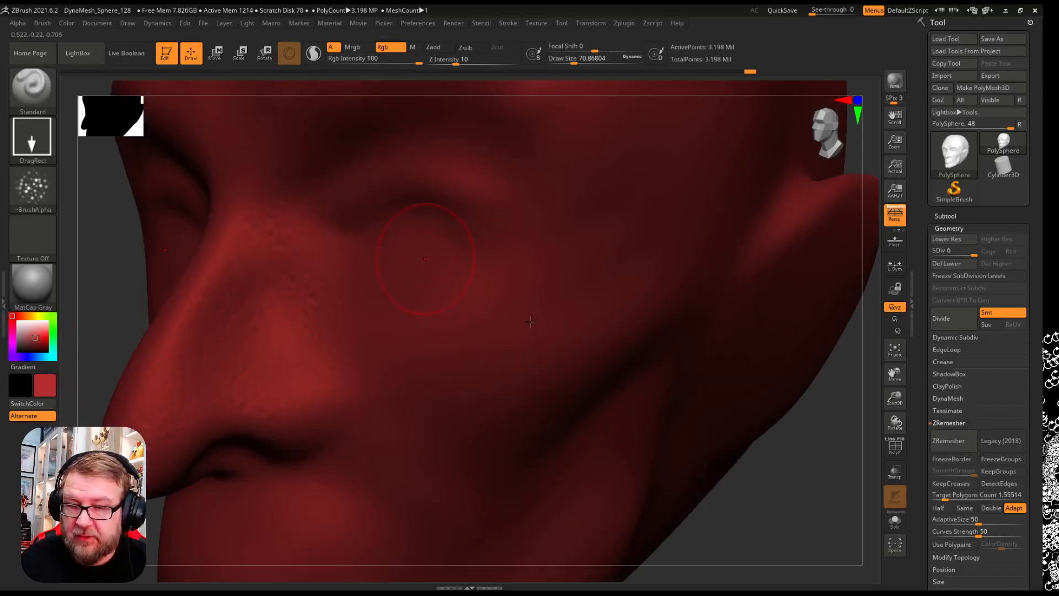
left_click(28, 403)
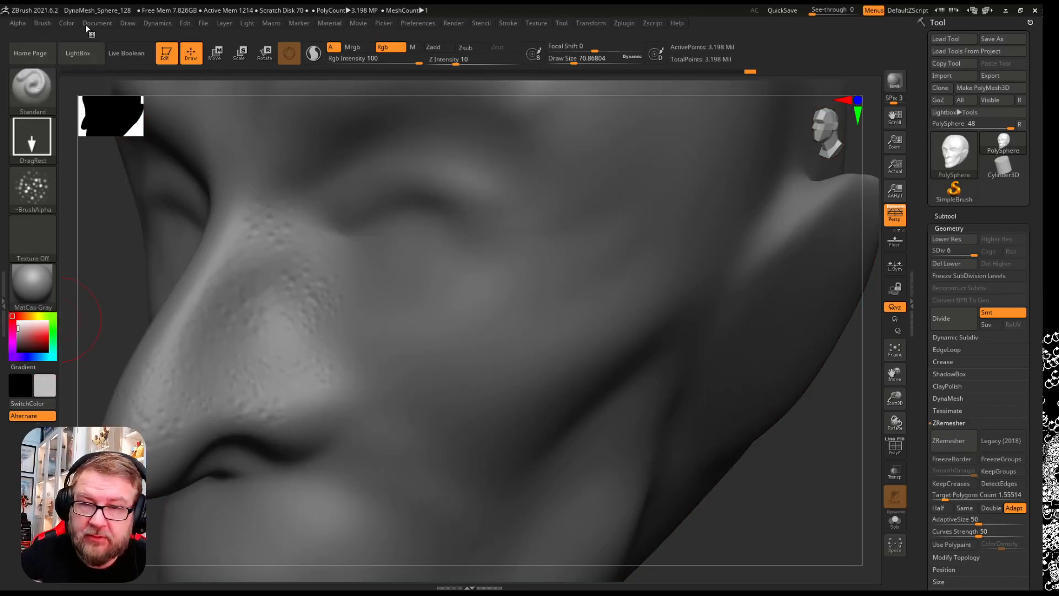
left_click(66, 23)
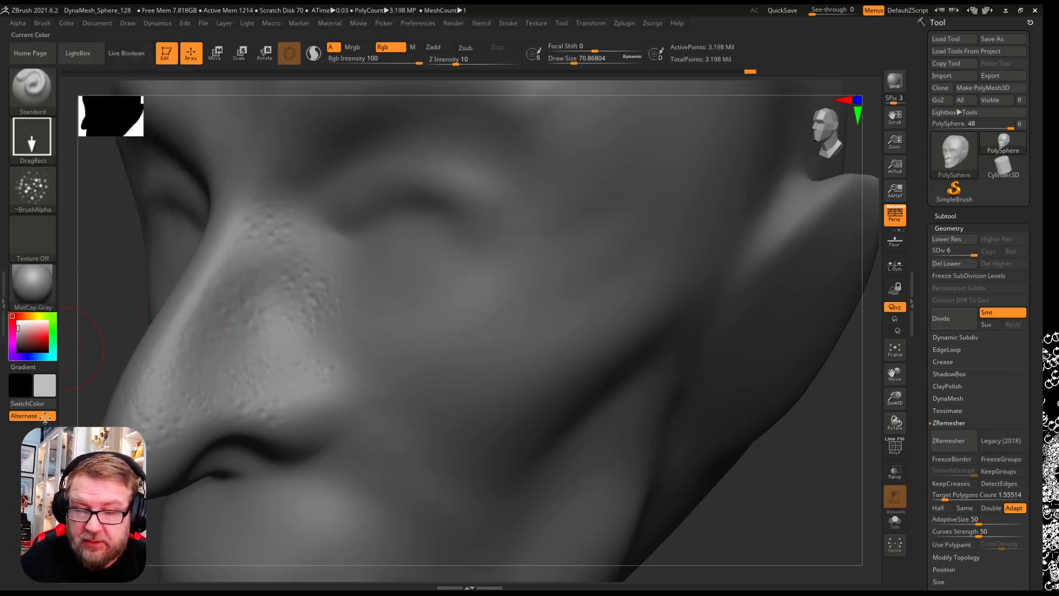
Choose red as the paint colour and stamp Alpha 07 spots over the cheek with the DragRect stroke.
left_click(33, 337)
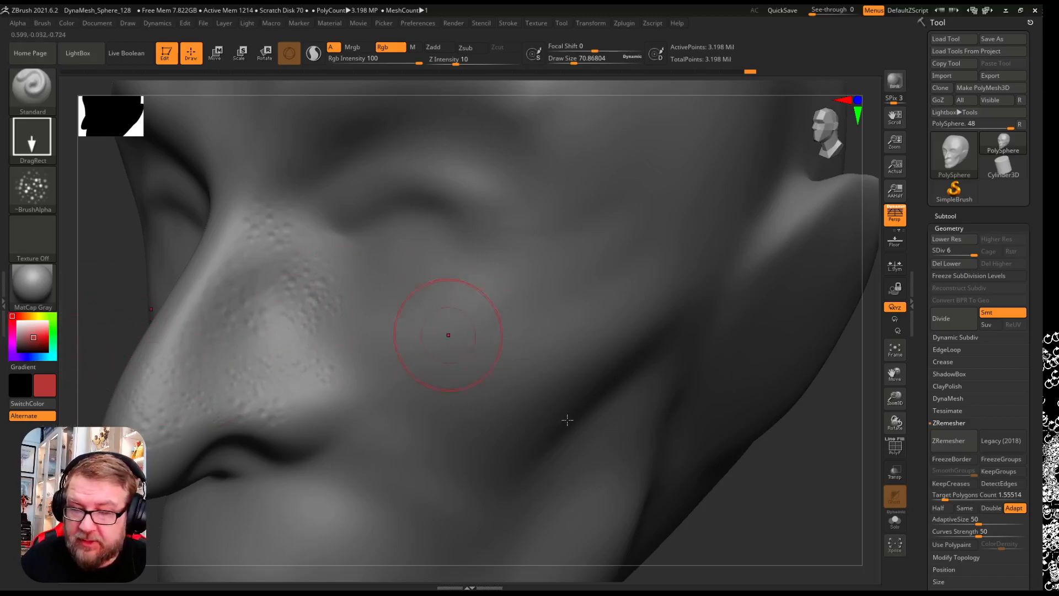
mouse_move(435, 319)
left_mouse_down()
mouse_move(497, 306)
mouse_move(556, 382)
left_mouse_up()
left_click_drag(491, 407, 488, 482)
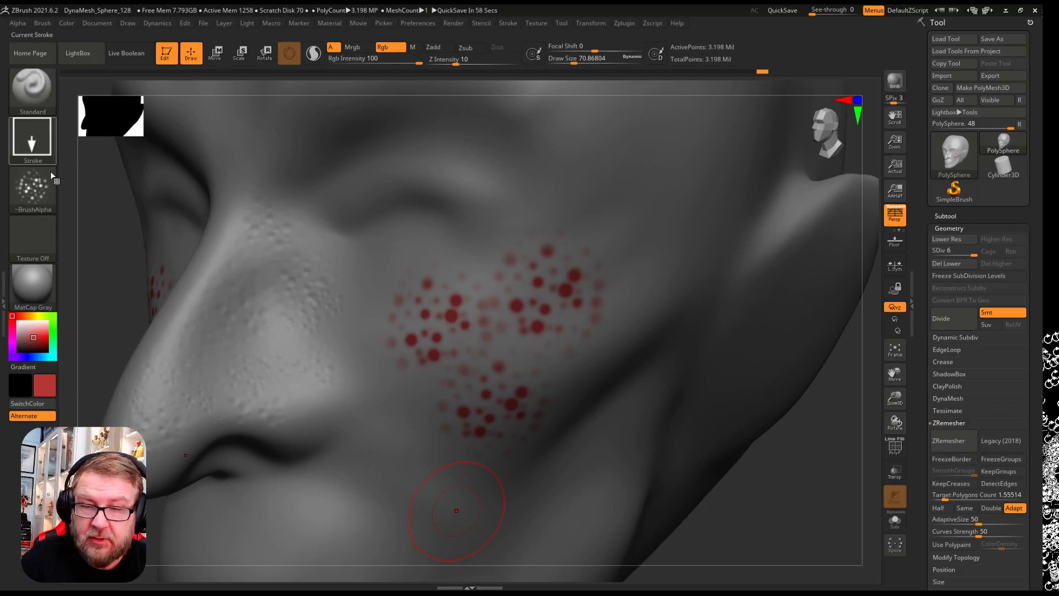
Change the stroke to Color Spray and spray red over the cheek and the tip of the nose.
left_click(32, 138)
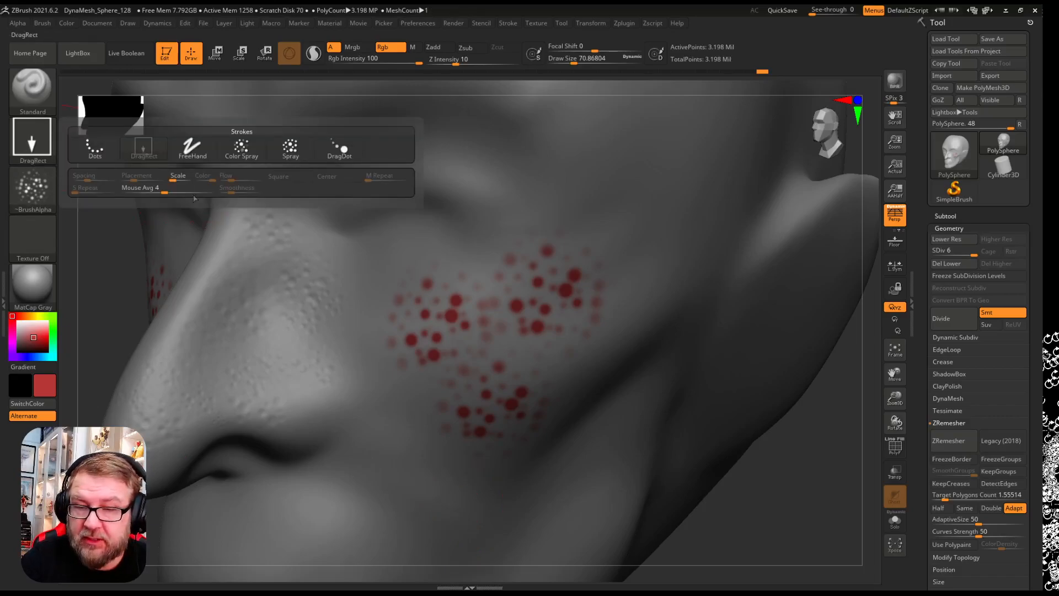
left_click(241, 148)
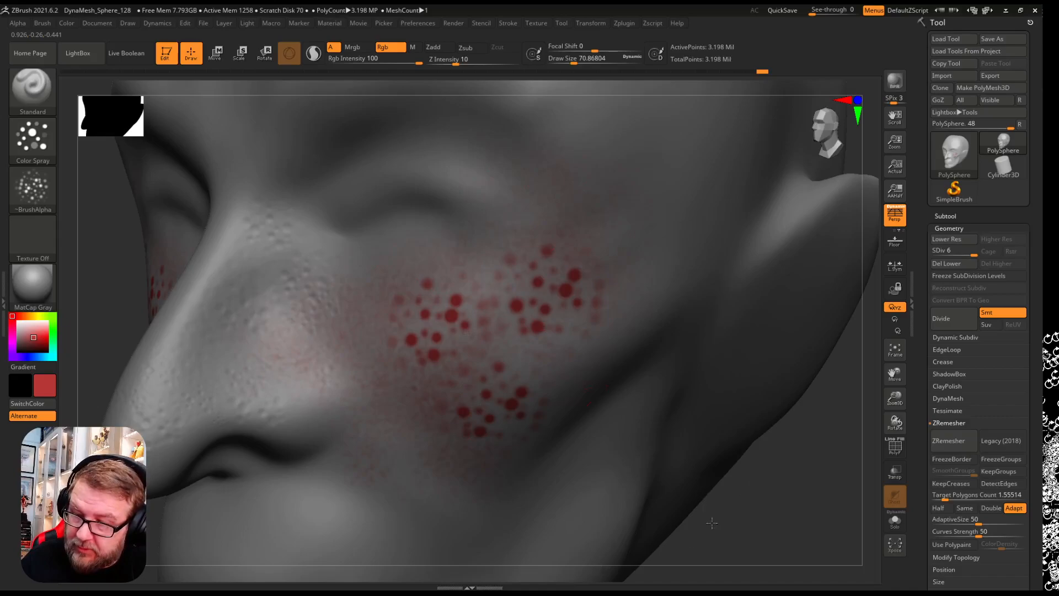
mouse_move(160, 413)
left_mouse_down()
mouse_move(172, 394)
mouse_move(204, 416)
left_mouse_up()
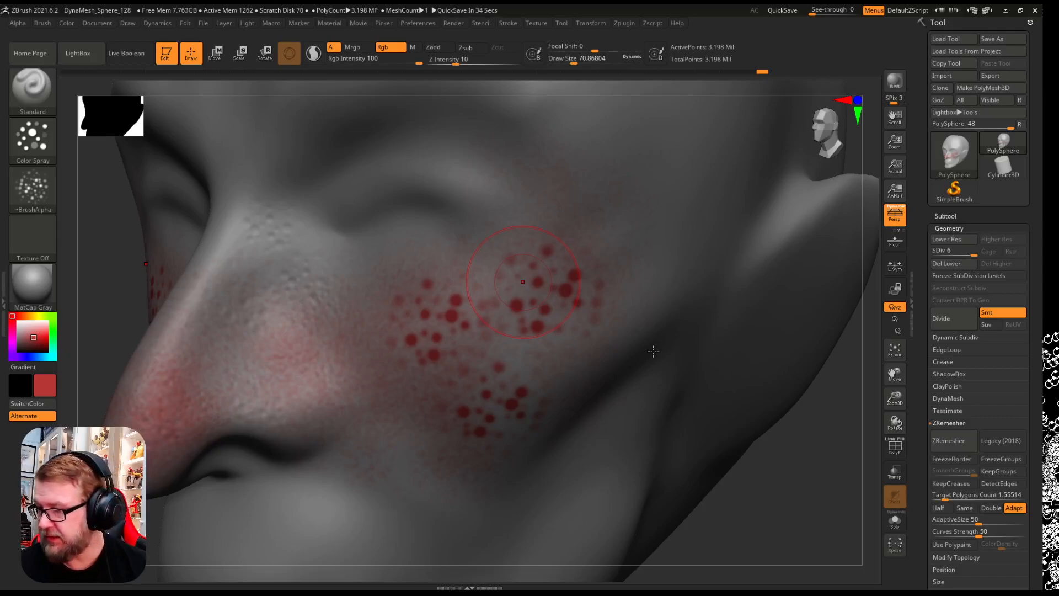
left_click_drag(712, 492, 766, 496)
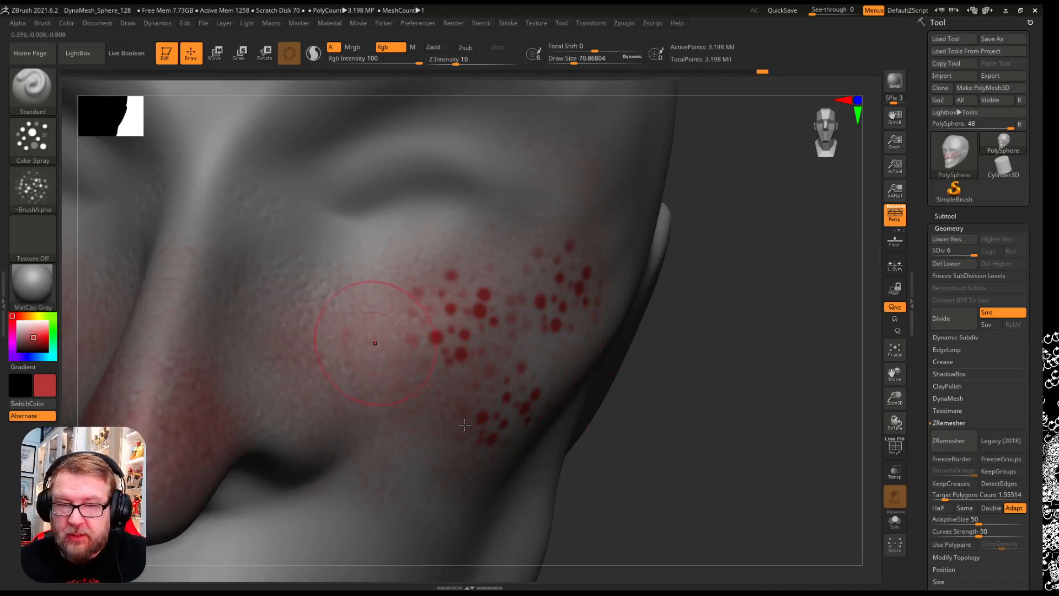
Try a red stroke across the cheek with the Blob brush, using Zadd and Rgb together, and undo it.
left_click(40, 104)
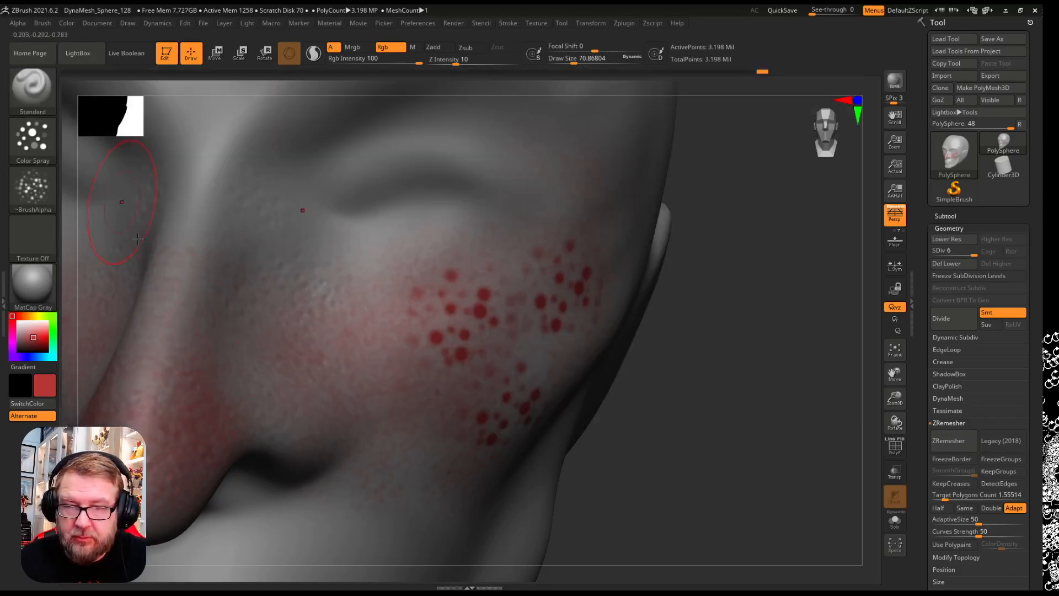
left_click(39, 110)
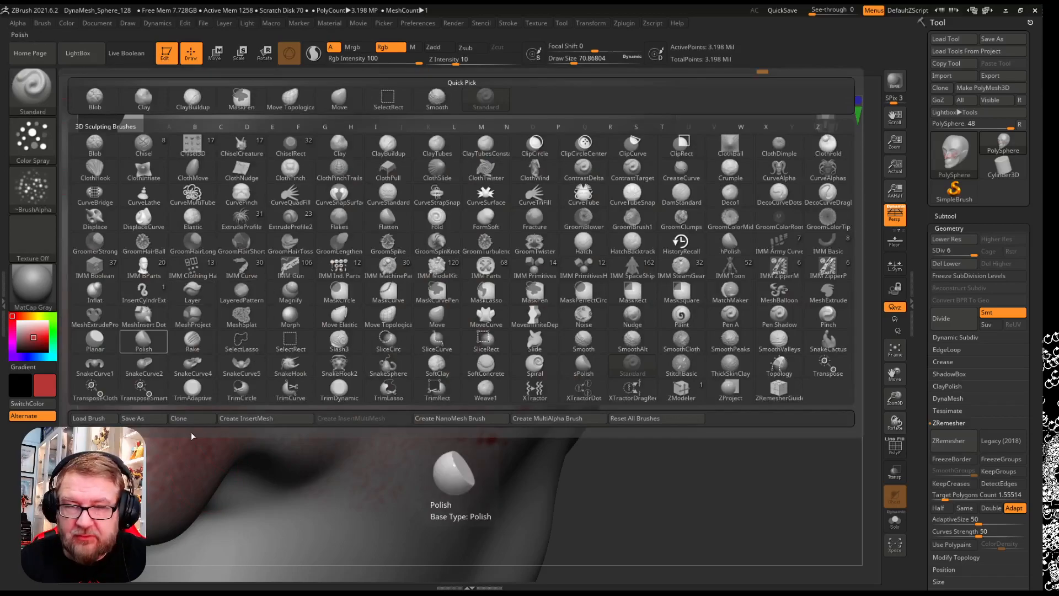
key("b")
key("f")
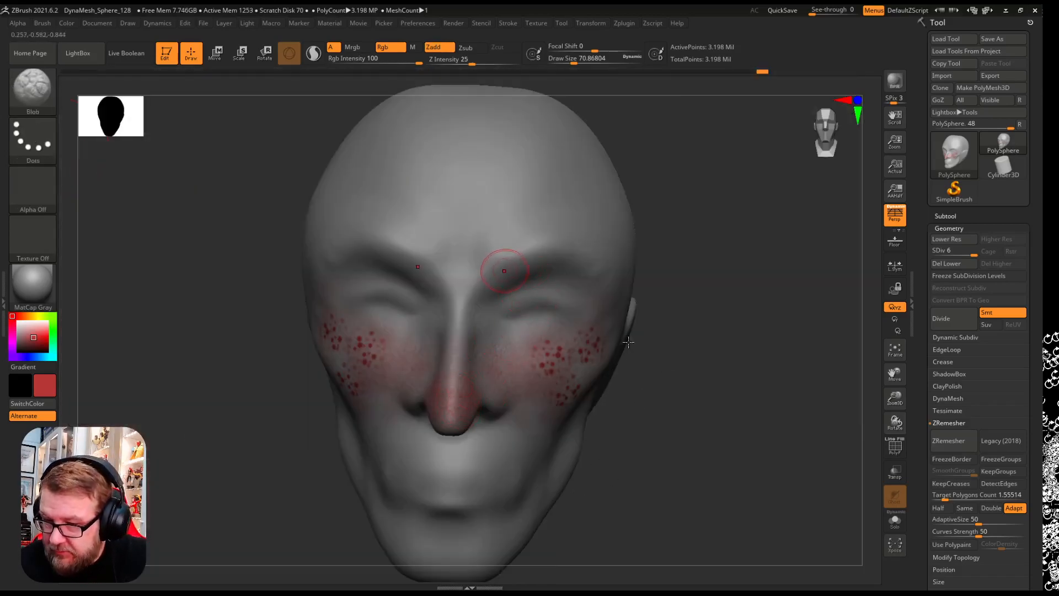
left_click_drag(673, 386, 657, 378)
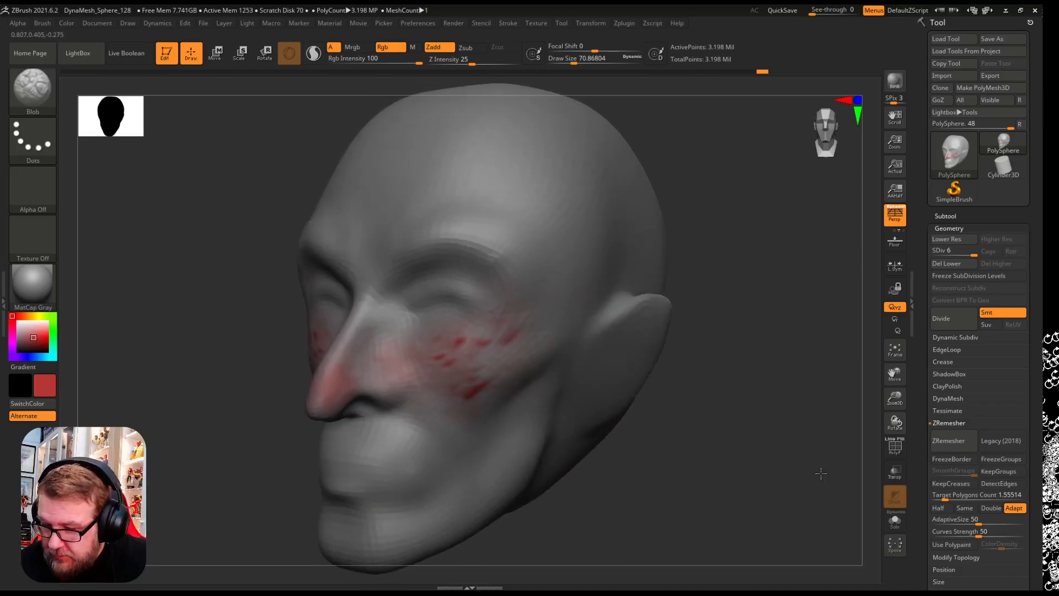
left_click_drag(519, 358, 539, 349)
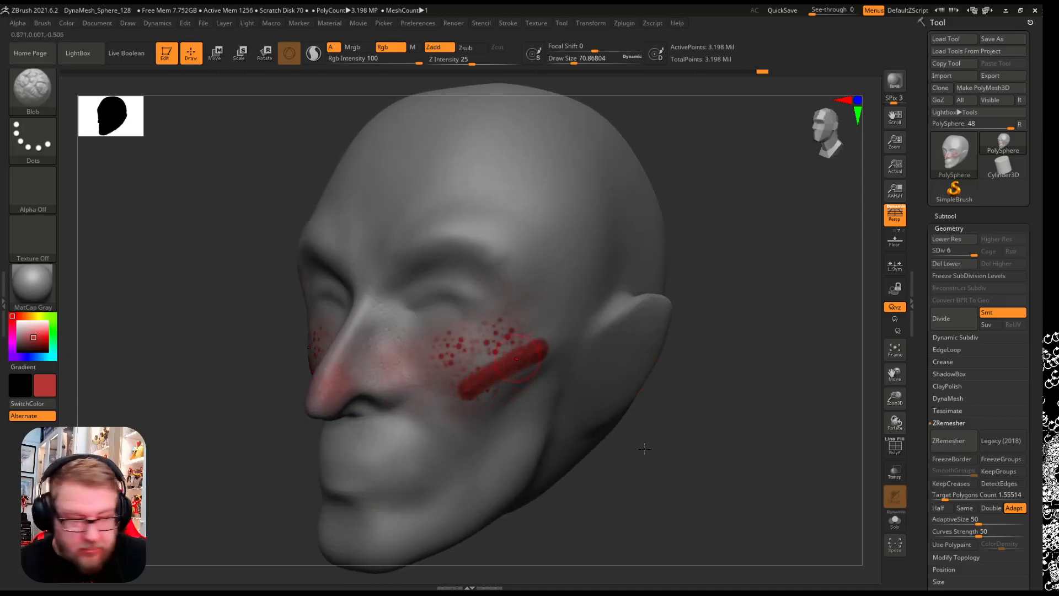
key("ctrl+z")
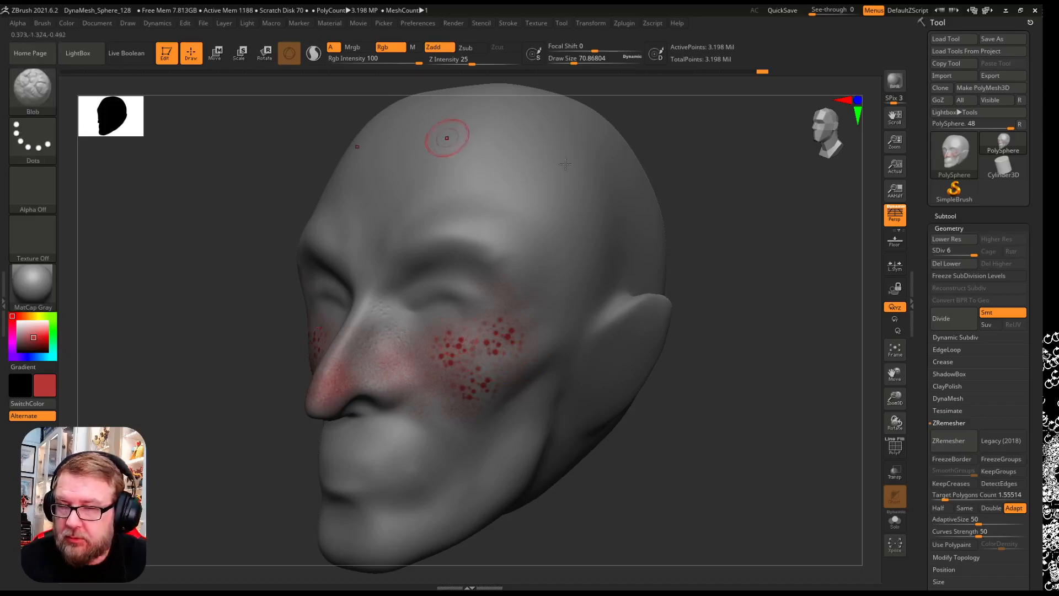
Turn off Rgb on the Blob brush, try a Flatten stroke across the lower cheek, and undo the stroke.
left_click(384, 47)
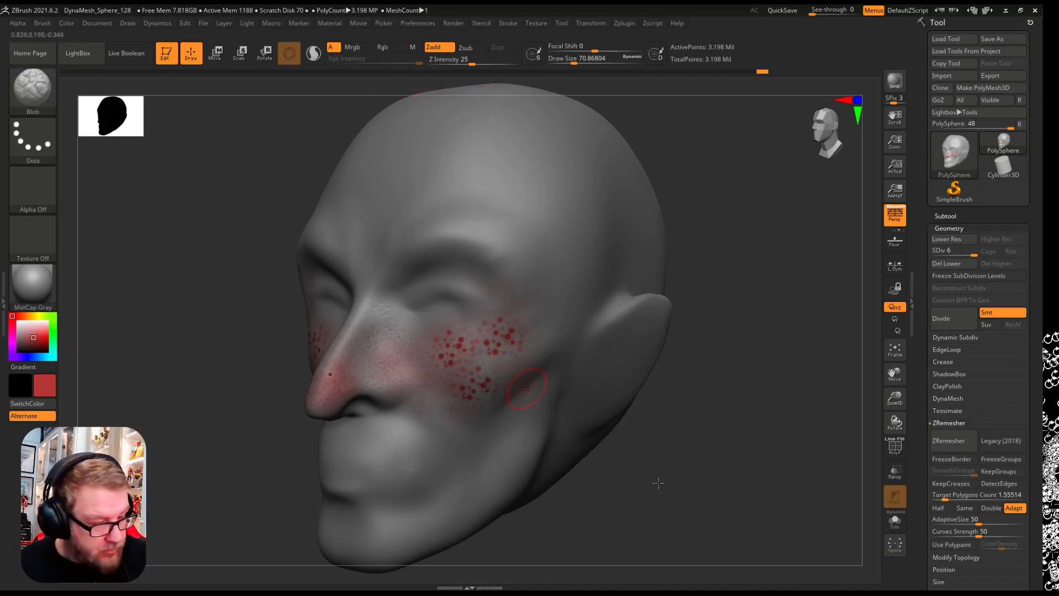
key("b")
key("f")
key("l")
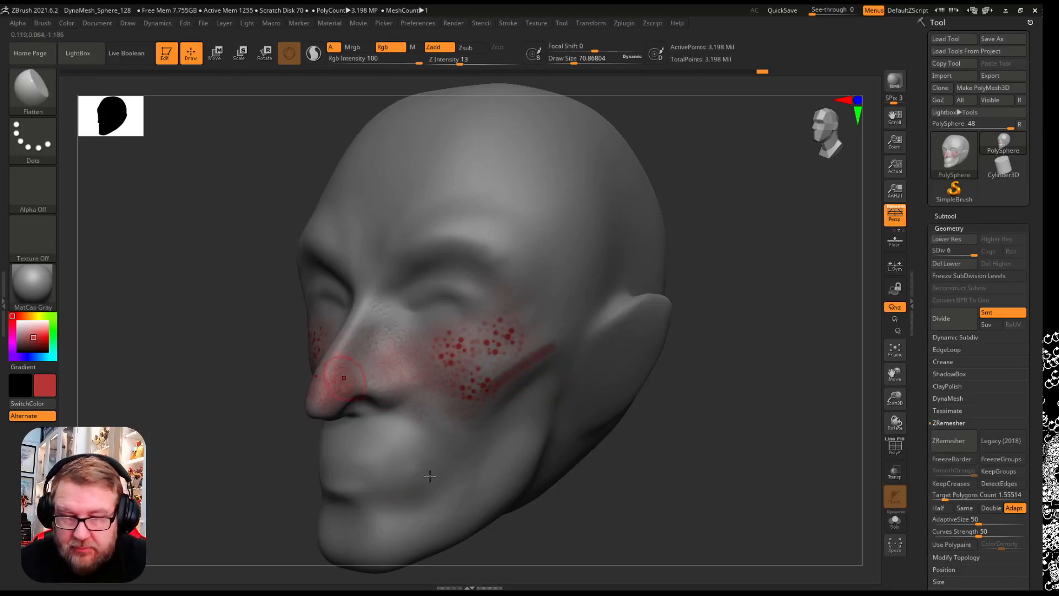
key("ctrl+z")
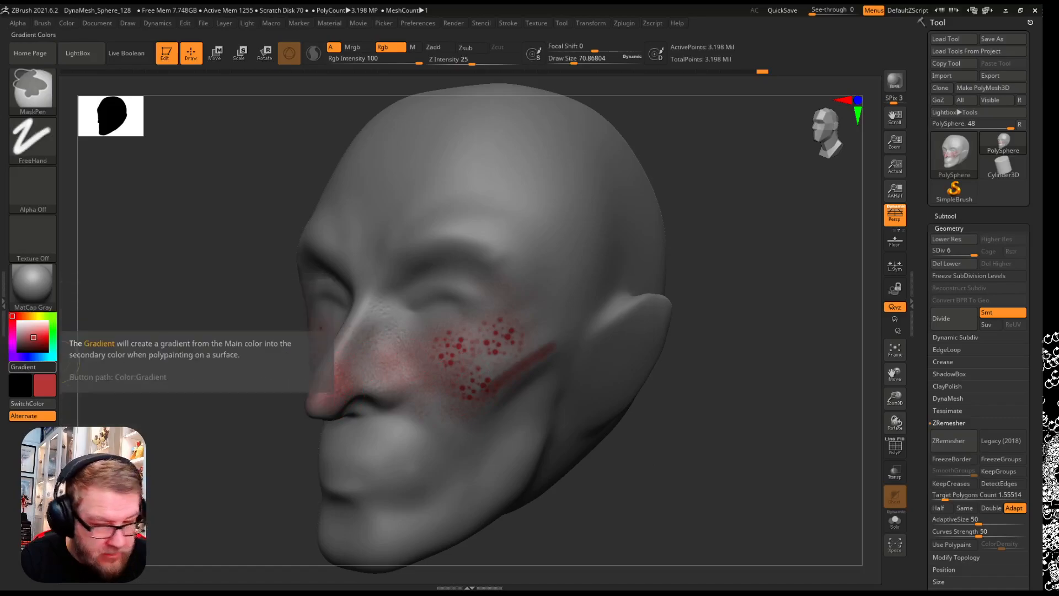
Try a pink colour, sample light grey from the head instead, and undo the red painting on the face.
left_click(12, 332)
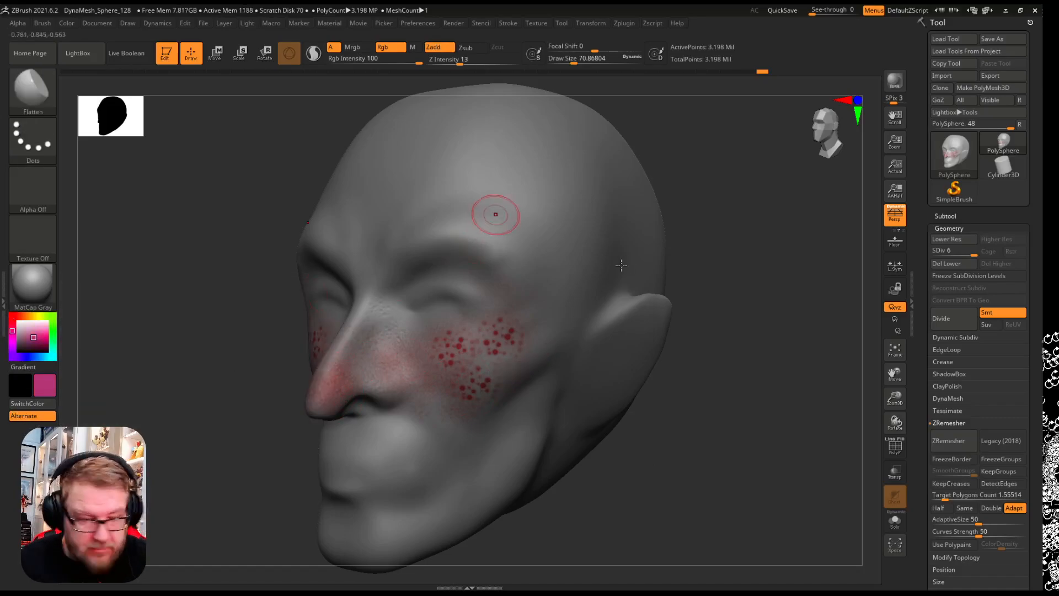
key("c")
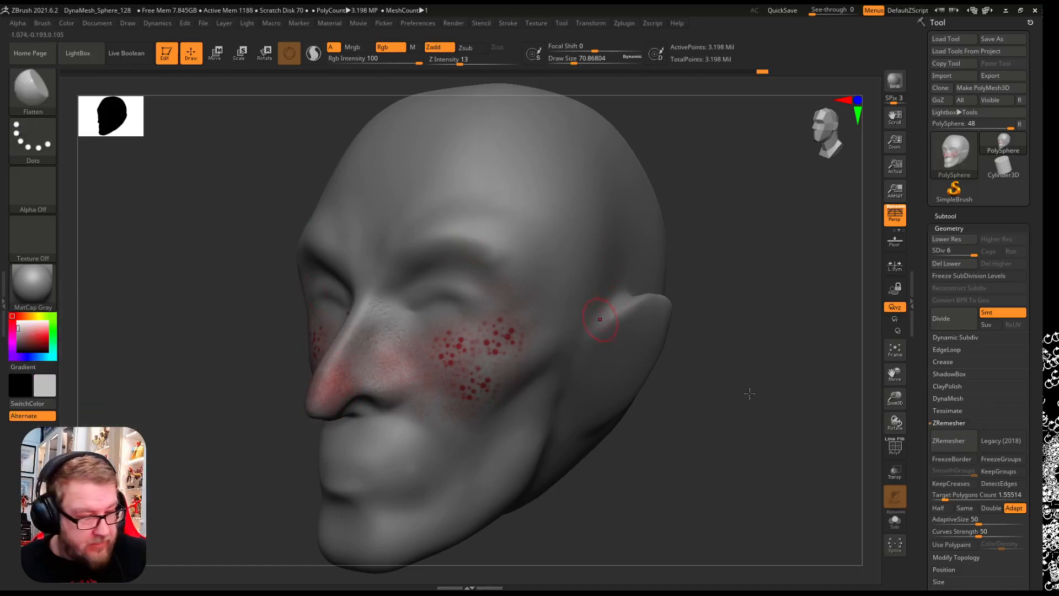
mouse_move(950, 89)
left_mouse_down()
mouse_move(353, 91)
mouse_move(105, 111)
mouse_move(439, 64)
mouse_move(997, 87)
mouse_move(925, 88)
left_mouse_up()
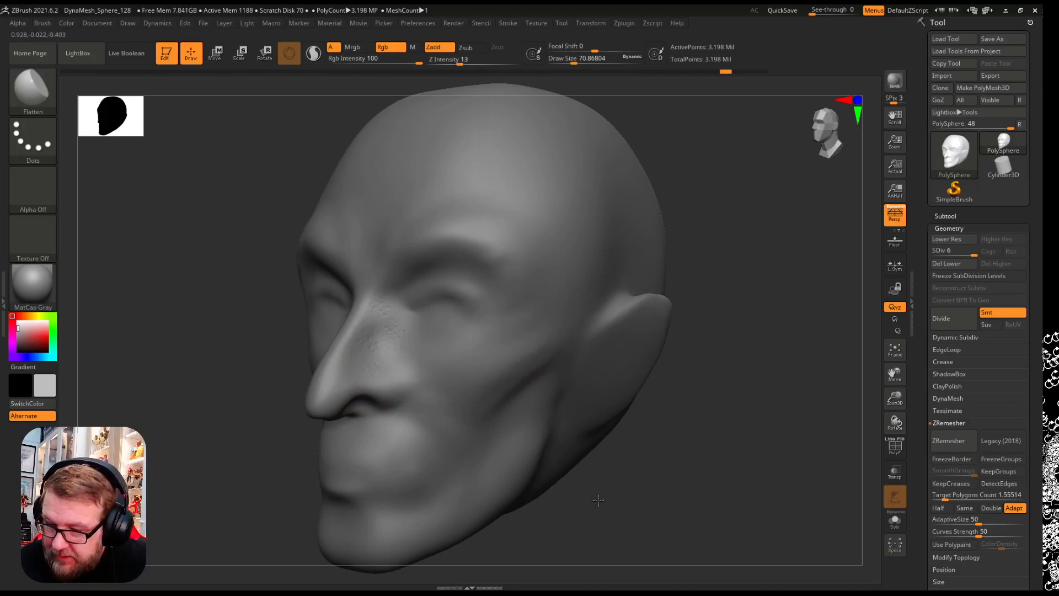
Switch to the SnakeHook brush at Z Intensity 100 and enlarge its Draw Size to 142.86804.
left_click_drag(657, 456, 711, 457)
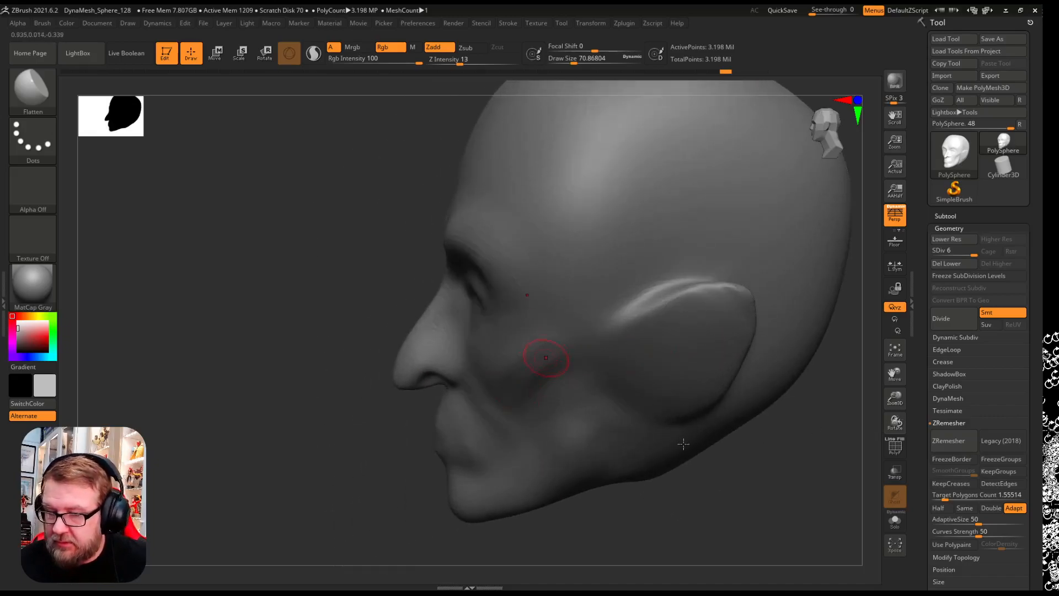
left_click_drag(352, 550, 386, 556)
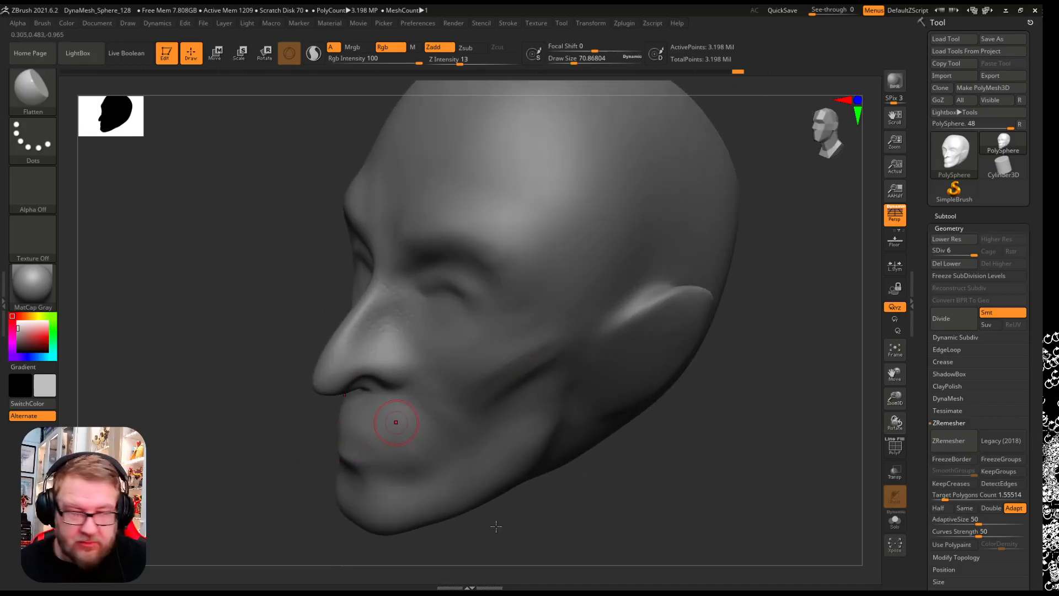
left_click_drag(742, 571, 660, 481)
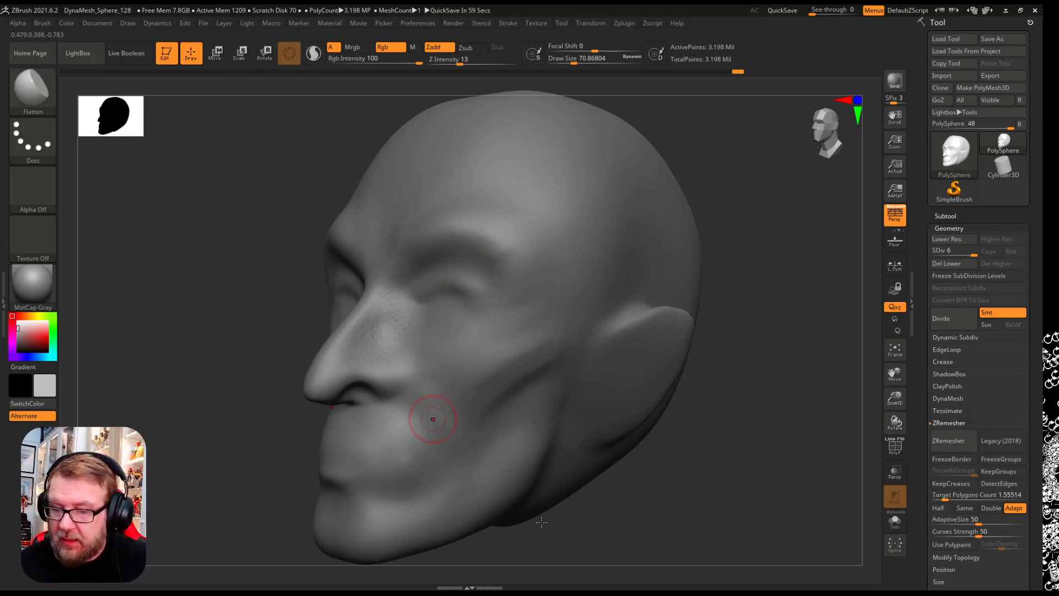
left_click_drag(849, 535, 788, 464)
left_click(39, 108)
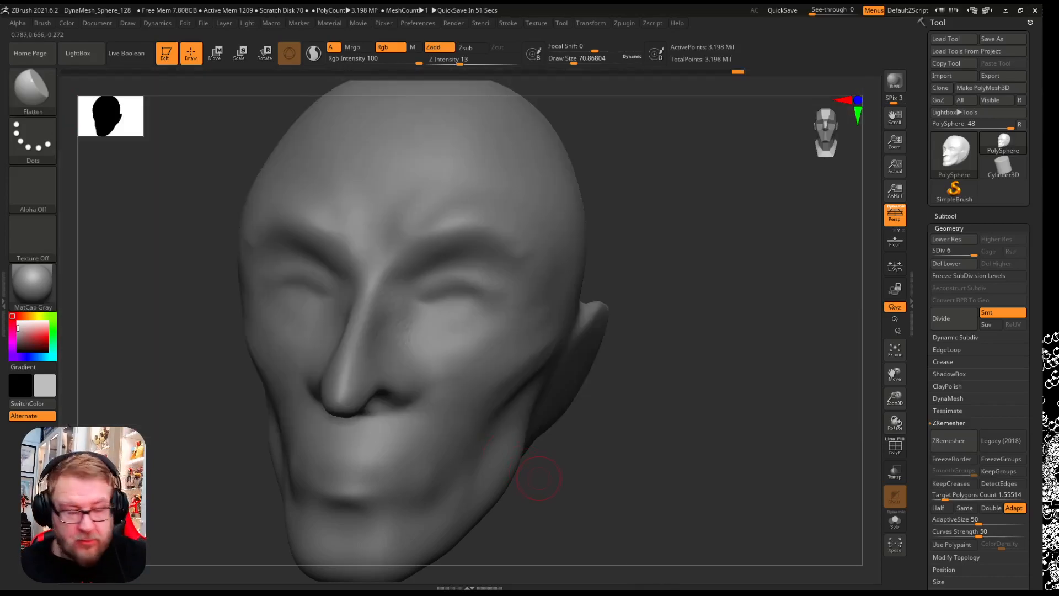
key("b")
key("s")
key("h")
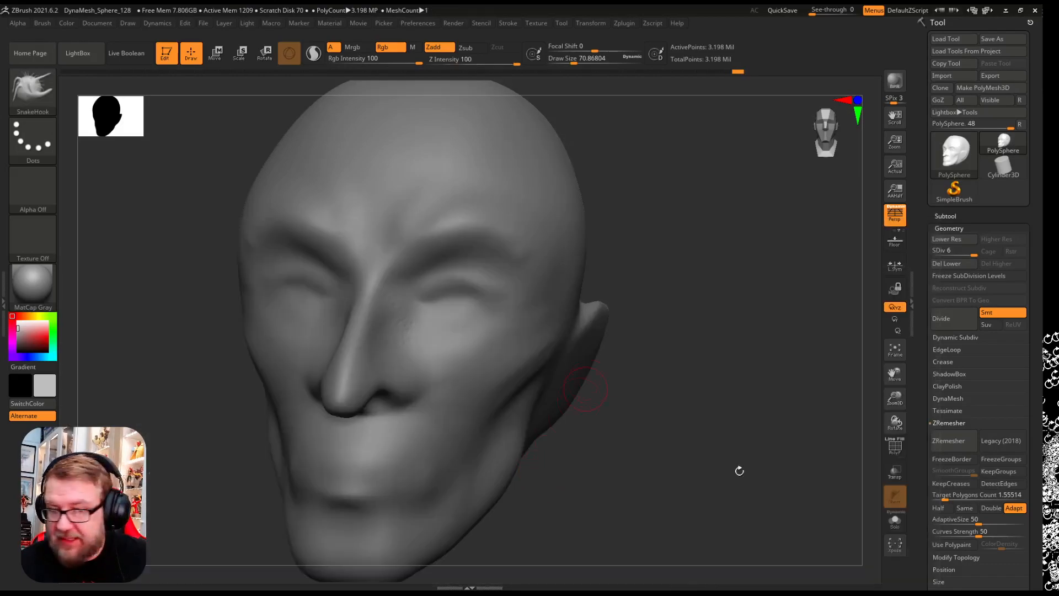
left_click_drag(655, 289, 606, 303)
mouse_move(756, 303)
left_mouse_down()
mouse_move(794, 303)
mouse_move(772, 301)
left_mouse_up()
key("bracketright")
Pull the upper tip of the ear outward into an elf-like point with SnakeHook, undoing the first curled stretch.
mouse_move(680, 300)
left_mouse_down()
mouse_move(720, 276)
mouse_move(745, 163)
mouse_move(723, 221)
mouse_move(725, 260)
left_mouse_up()
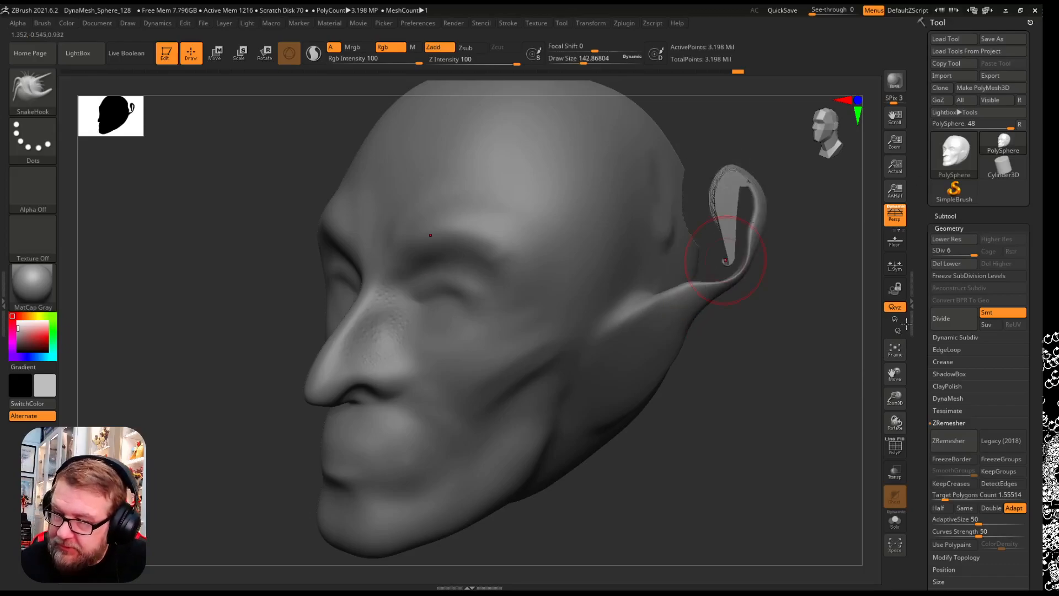
key("ctrl+z")
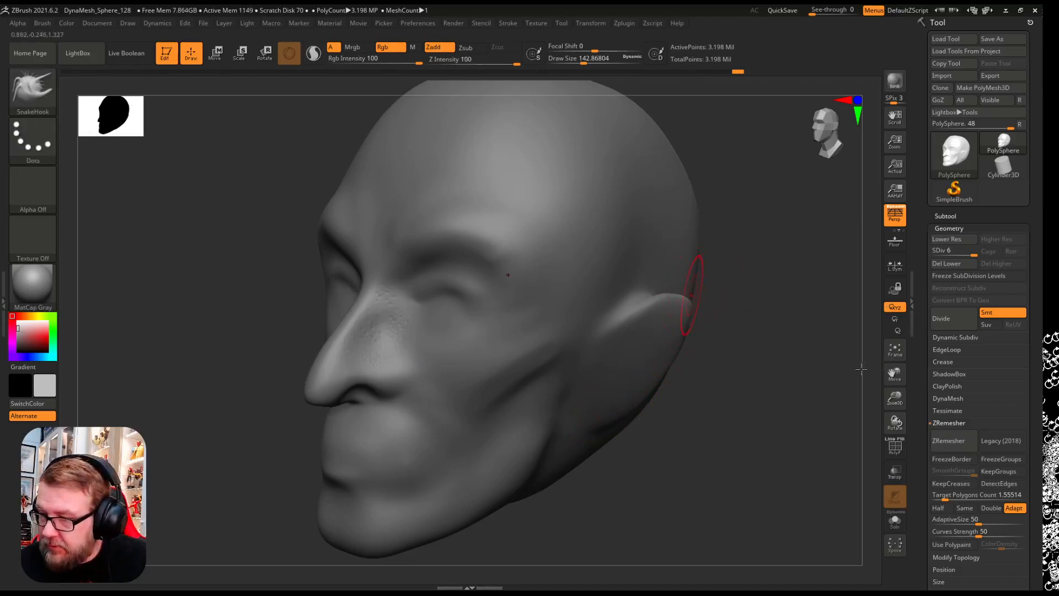
left_click_drag(894, 422, 929, 416)
left_click_drag(878, 503, 842, 513)
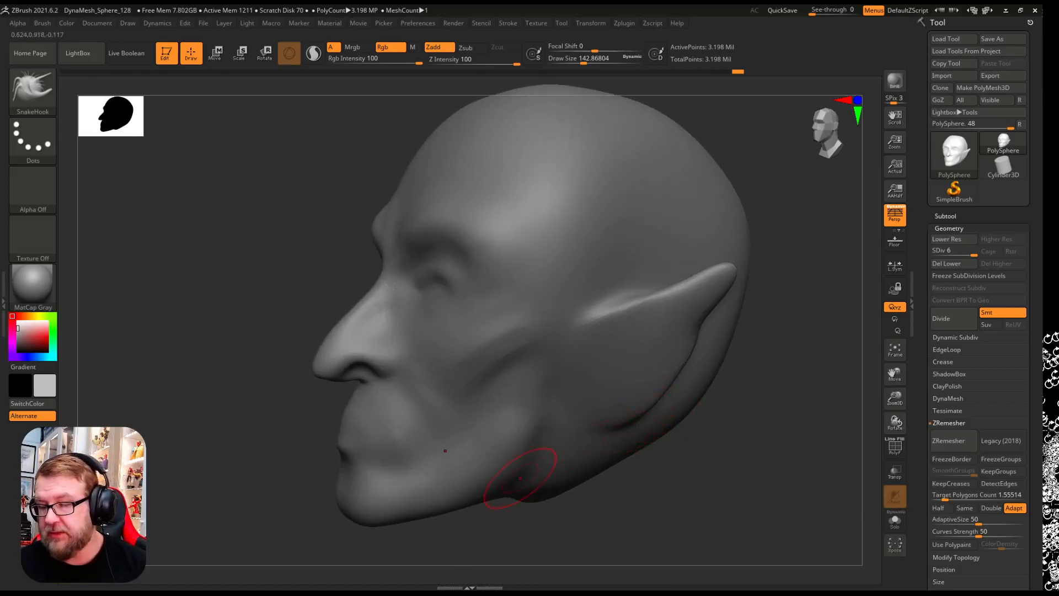
left_click_drag(842, 567, 869, 578)
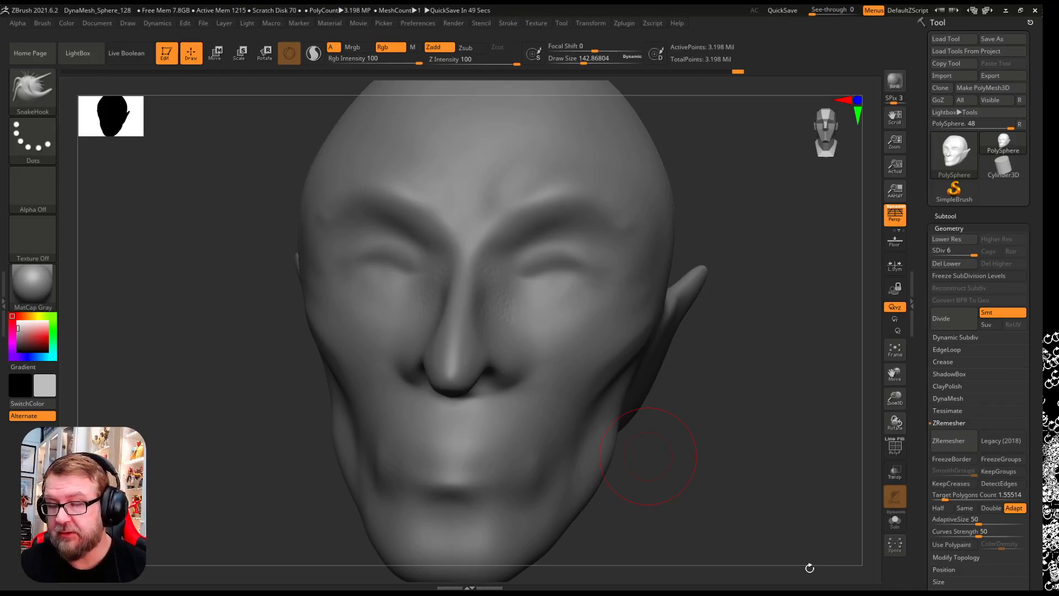
left_click_drag(809, 568, 854, 460)
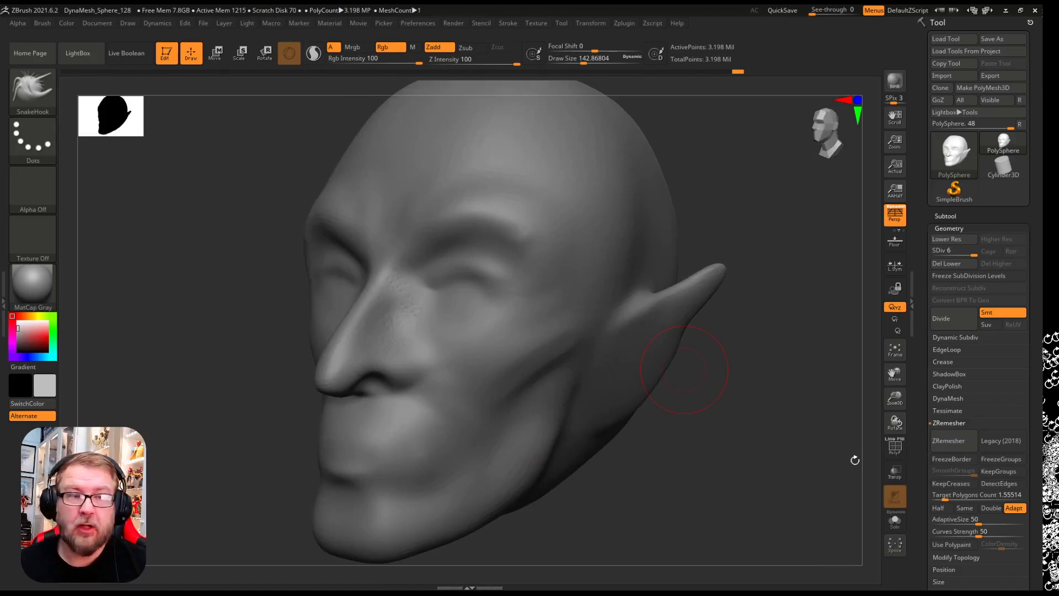